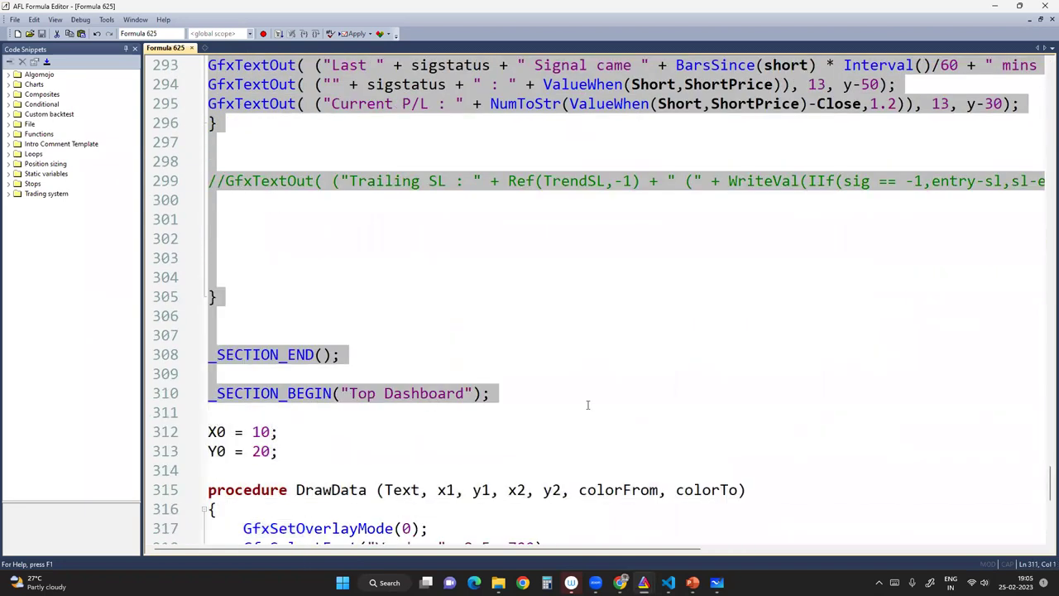
- Delete the Signal Dashboard and Top Dashboard sections and the _SECTION_BEGIN("Price") line from the formula
{"action": "scroll", "coordinate": [430, 433], "scroll_direction": "down", "scroll_amount": 1}
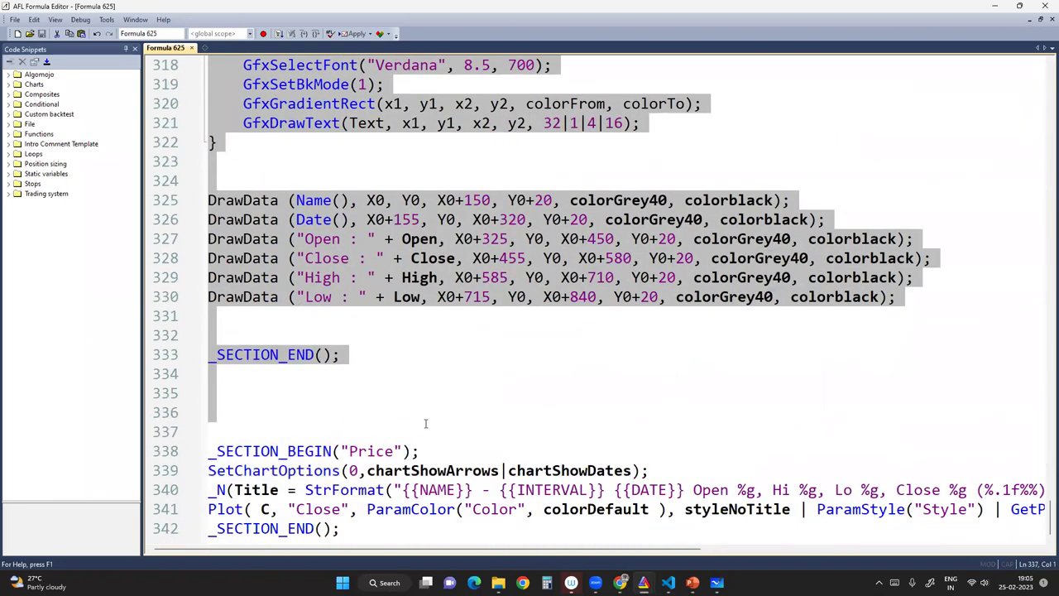
{"action": "key", "text": "Delete"}
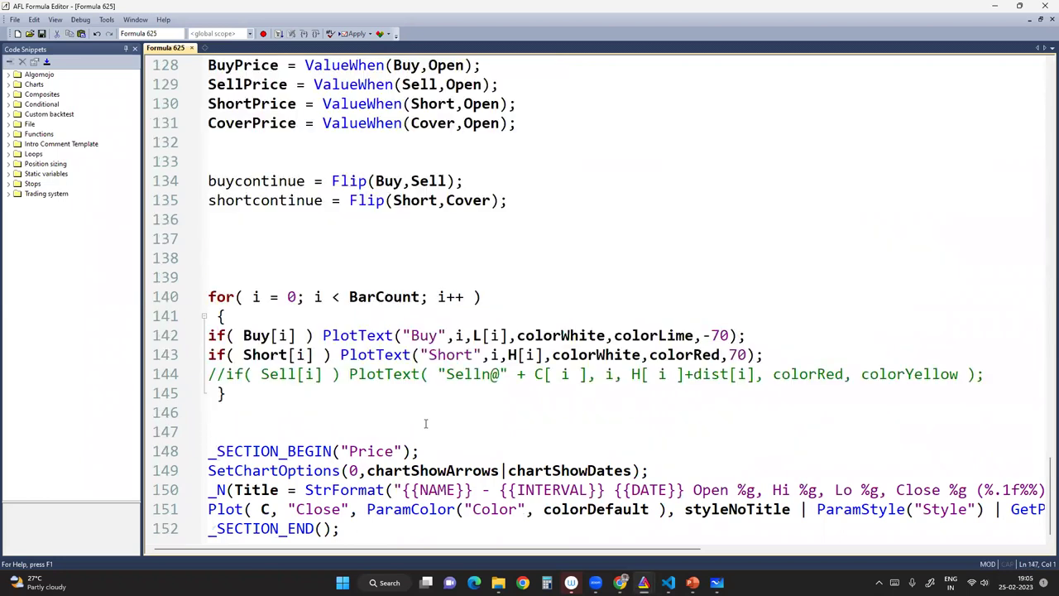
{"action": "left_click_drag", "start_coordinate": [422, 451], "coordinate": [194, 451]}
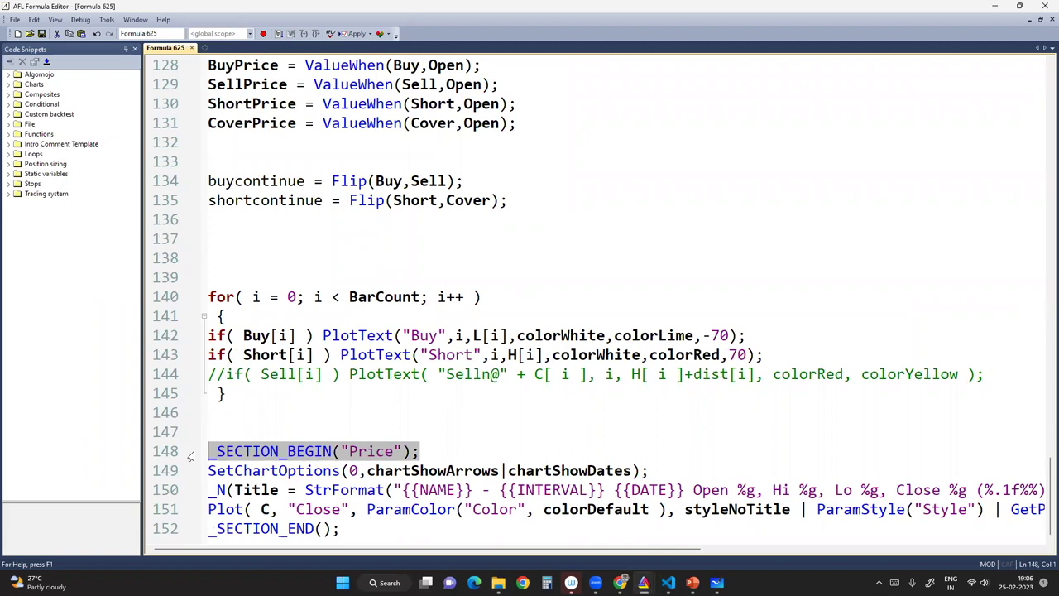
{"action": "key", "text": "Delete"}
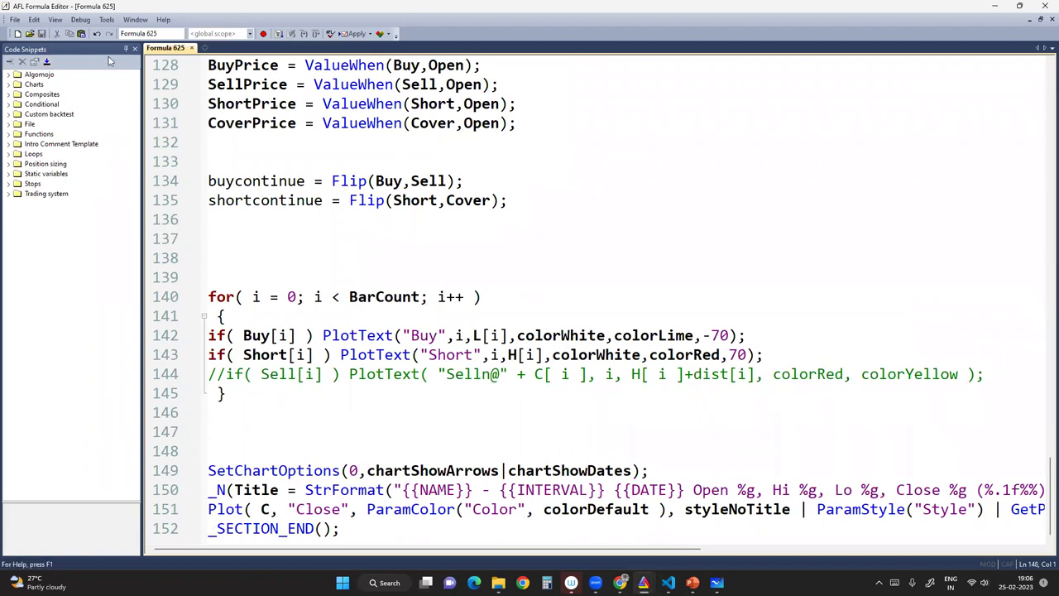
- Return to the BANKNIFTY chart and reset all parameters of Formula 625 to their defaults
{"action": "left_click", "coordinate": [995, 5]}
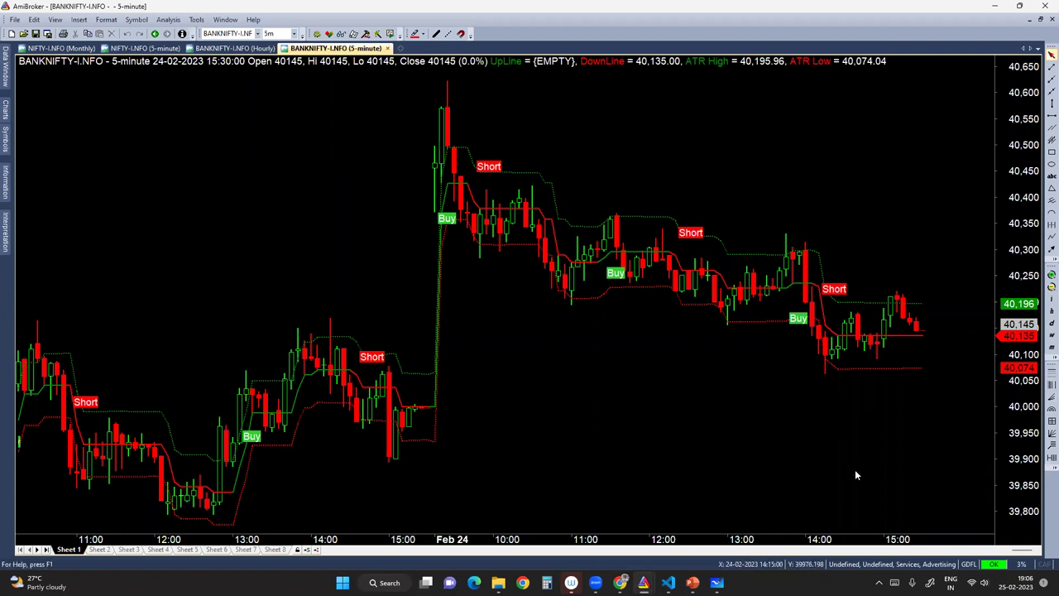
{"action": "mouse_move", "coordinate": [914, 269]}
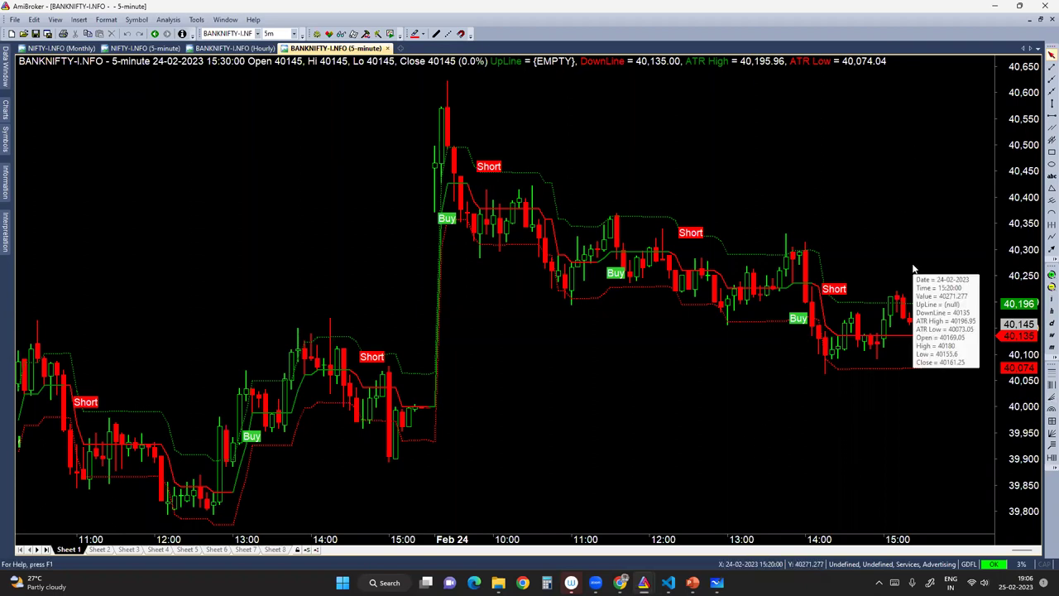
{"action": "right_click", "coordinate": [336, 141]}
{"action": "left_click", "coordinate": [358, 147]}
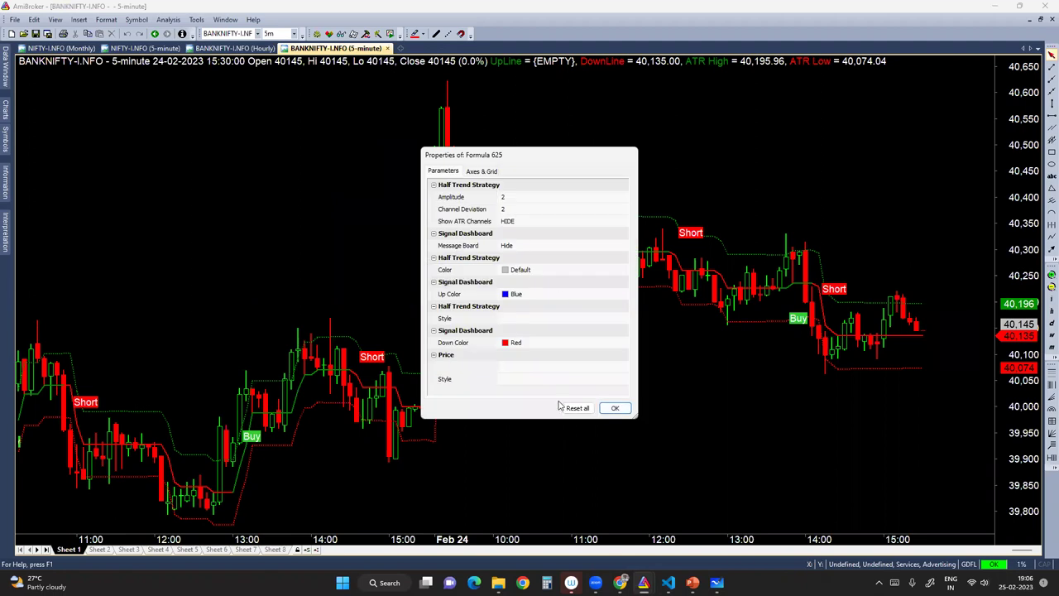
{"action": "left_click", "coordinate": [577, 407]}
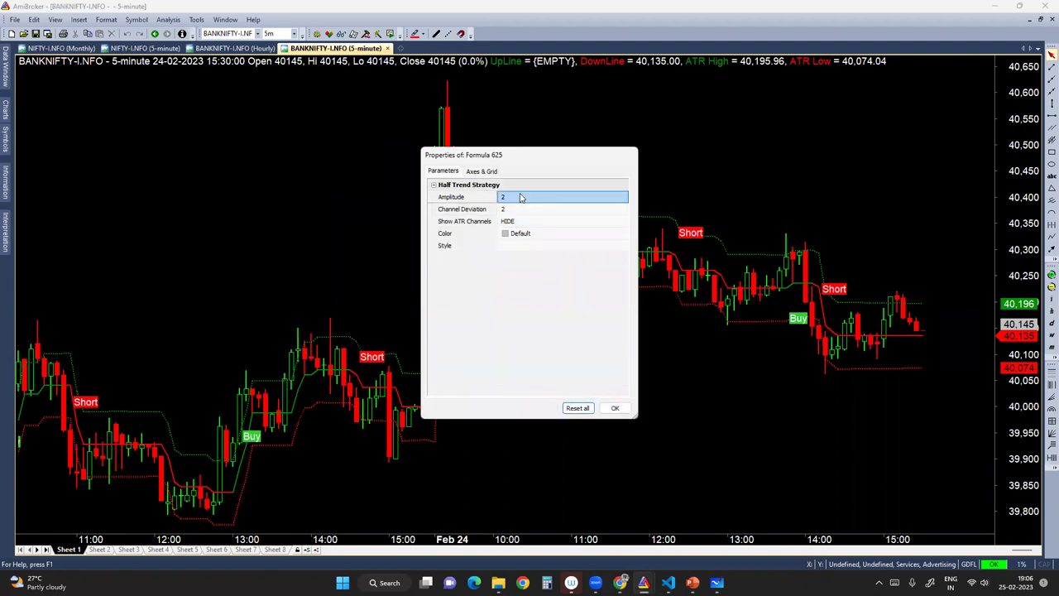
- Review the Half Trend Strategy parameters for amplitude, channel deviation and ATR channel display, and accept them
{"action": "left_click", "coordinate": [530, 199]}
{"action": "mouse_move", "coordinate": [546, 199]}
{"action": "left_mouse_down"}
{"action": "mouse_move", "coordinate": [563, 199]}
{"action": "mouse_move", "coordinate": [530, 202]}
{"action": "mouse_move", "coordinate": [585, 212]}
{"action": "mouse_move", "coordinate": [547, 214]}
{"action": "left_mouse_up"}
{"action": "left_click", "coordinate": [546, 209]}
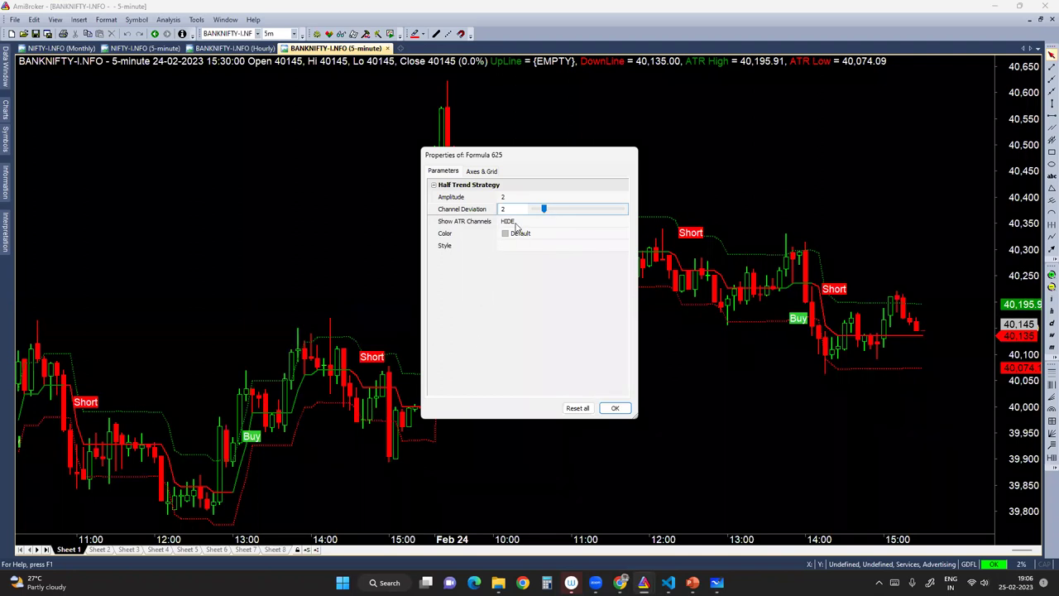
{"action": "left_click", "coordinate": [517, 222]}
{"action": "double_click", "coordinate": [540, 228]}
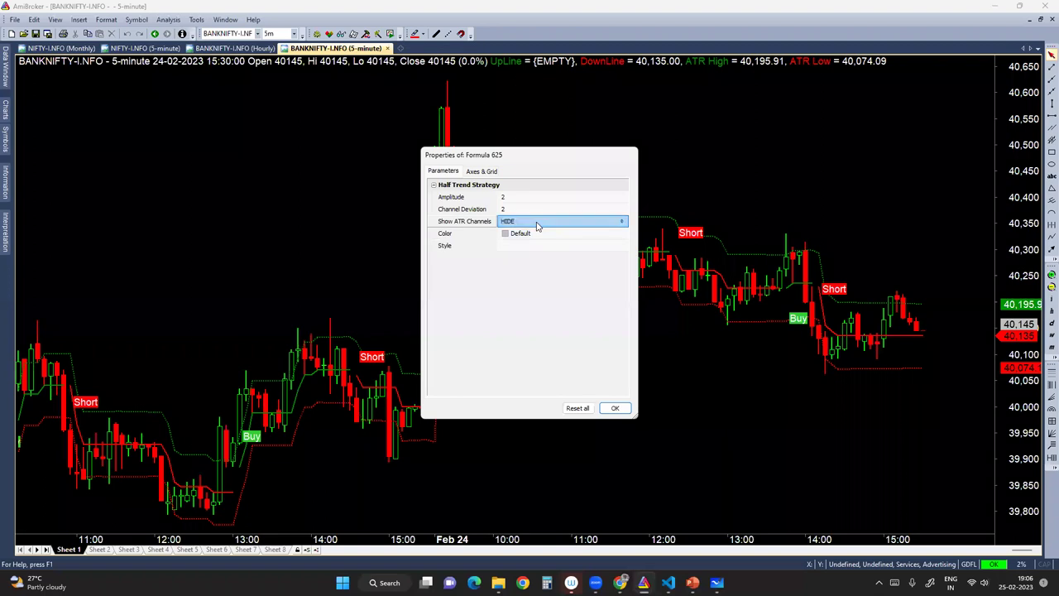
{"action": "left_click", "coordinate": [562, 353]}
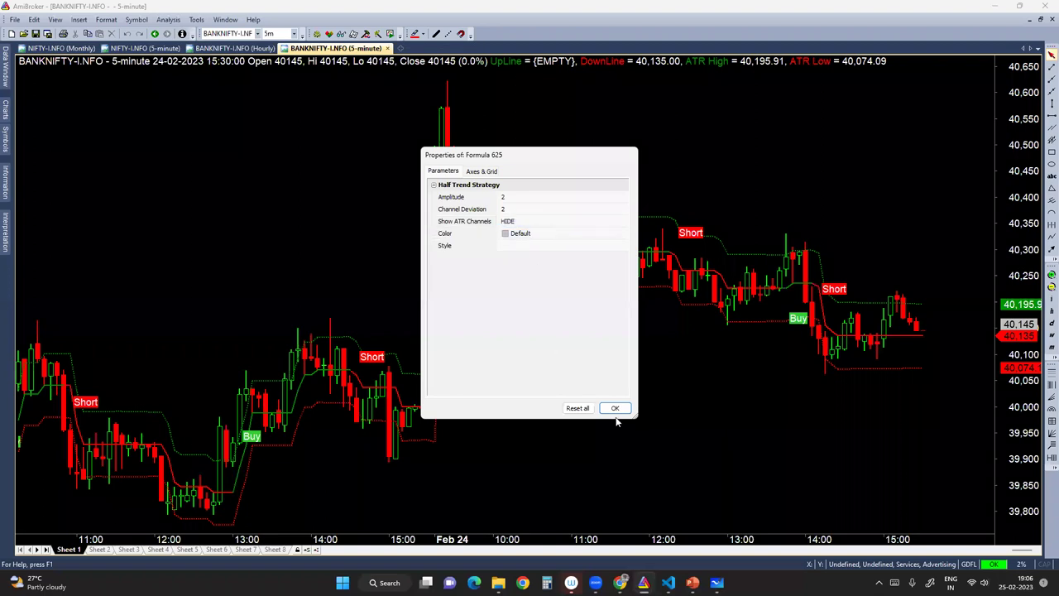
{"action": "left_click", "coordinate": [615, 409]}
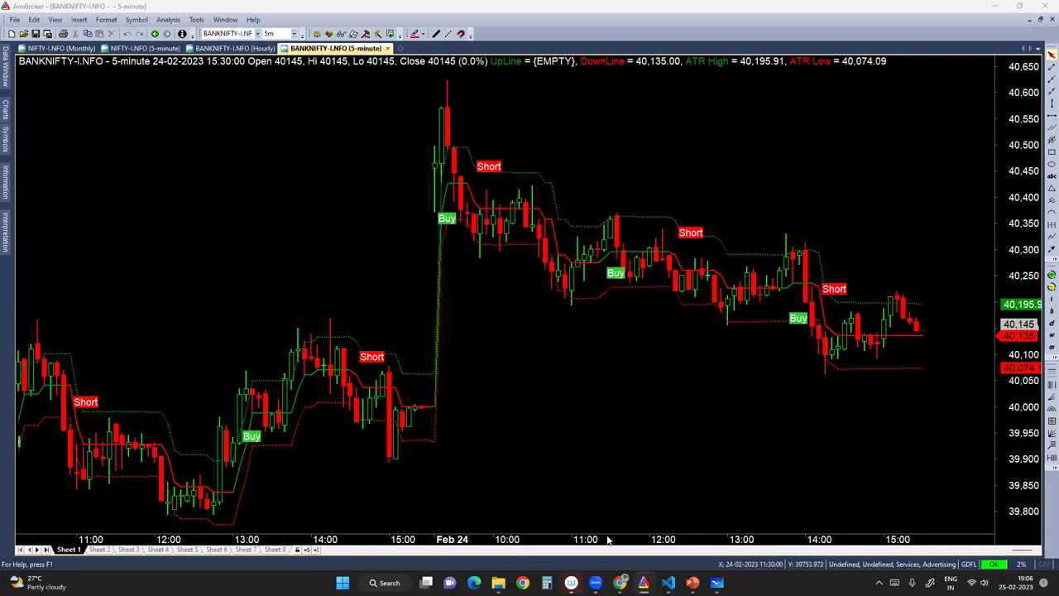
- In a new Chrome tab, search Google for "marketcalls intraday module" and open the Simplified Intraday Module V2.0 article
{"action": "mouse_move", "coordinate": [602, 492]}
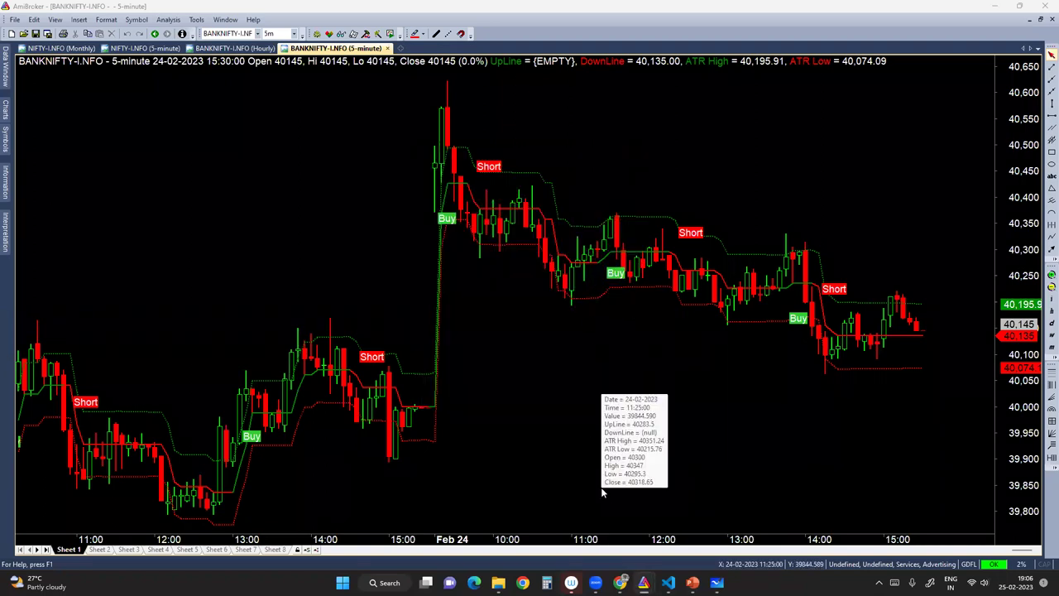
{"action": "mouse_move", "coordinate": [620, 583]}
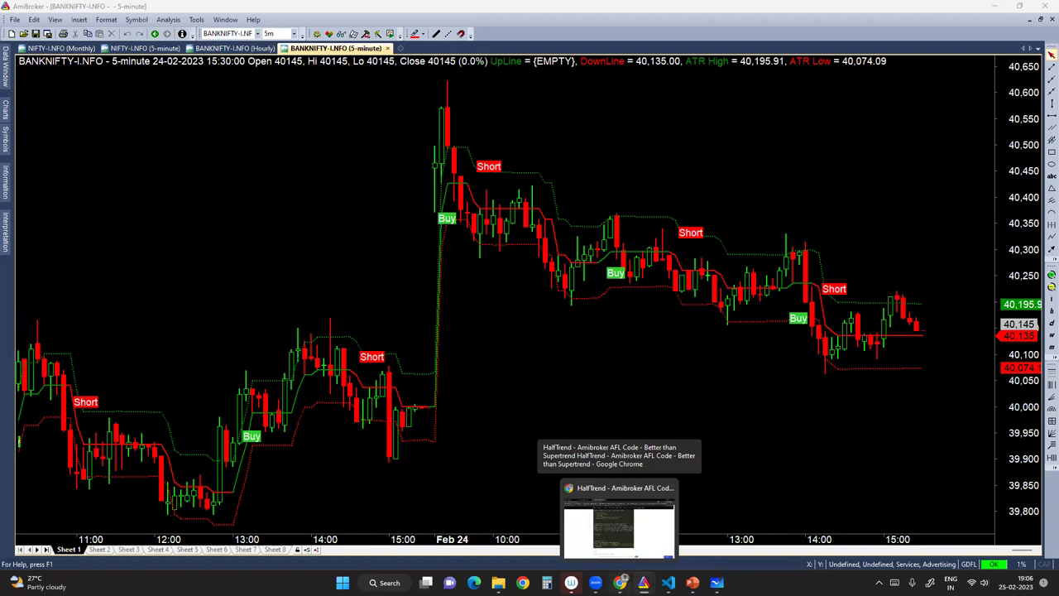
{"action": "left_click", "coordinate": [598, 502]}
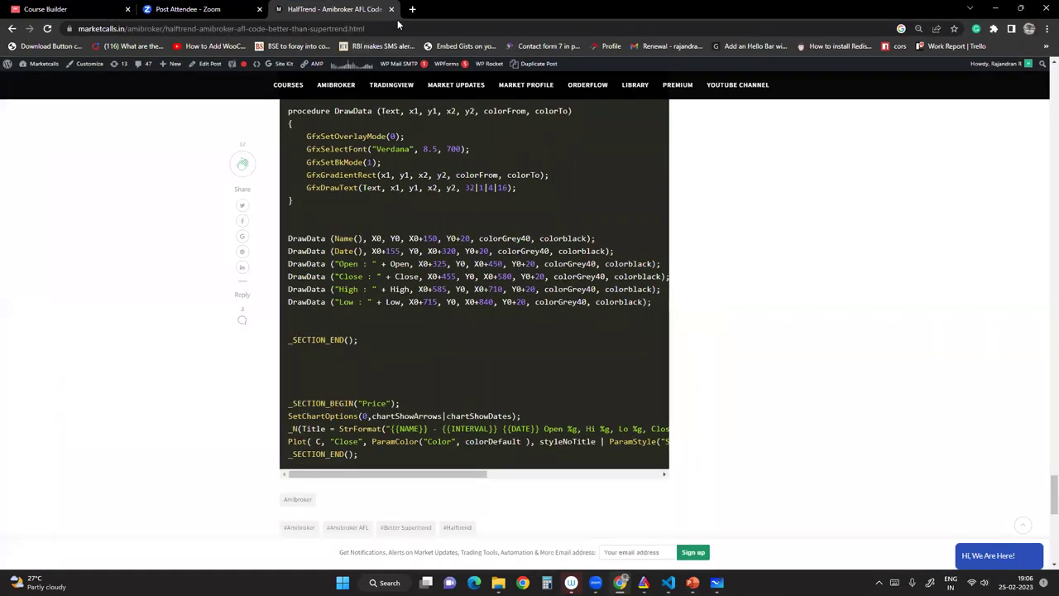
{"action": "key", "text": "ctrl+t"}
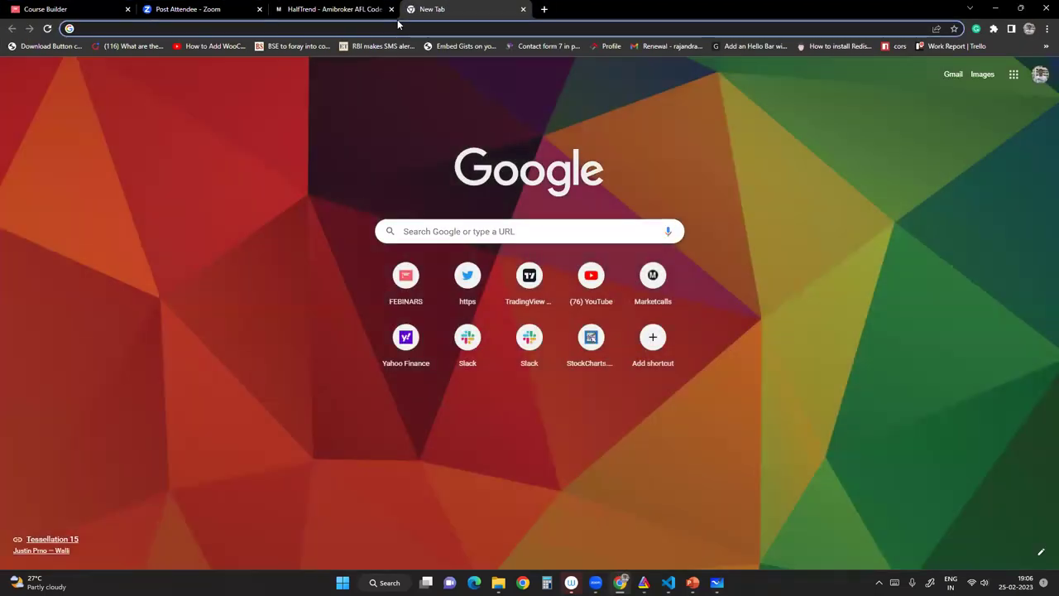
{"action": "type", "text": "marketcalls intrady"}
{"action": "key", "text": "BackSpace"}
{"action": "type", "text": "ay"}
{"action": "key", "text": "Down"}
{"action": "key", "text": "Return"}
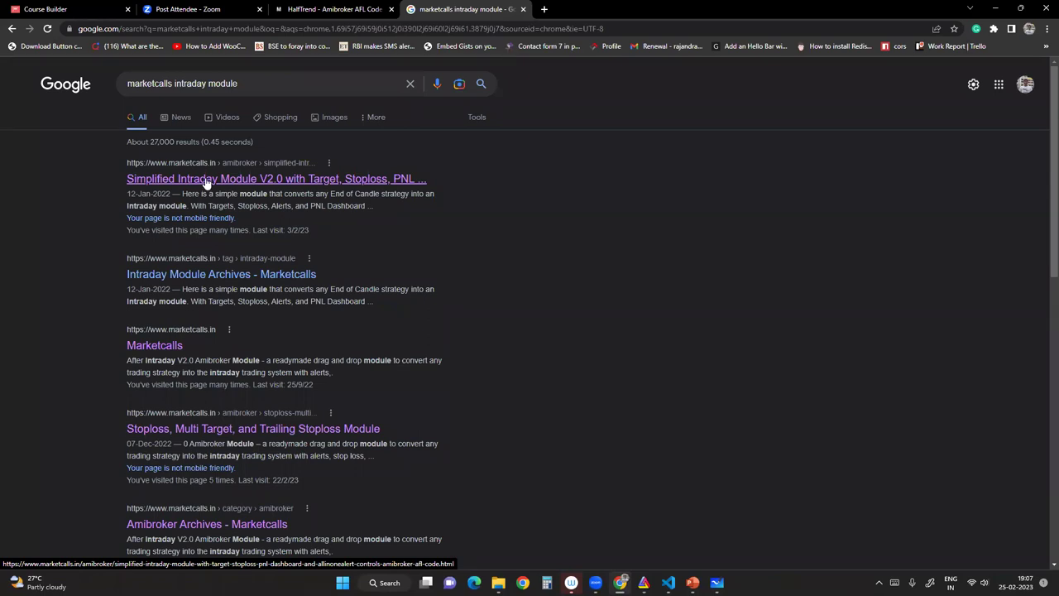
{"action": "left_click", "coordinate": [207, 184]}
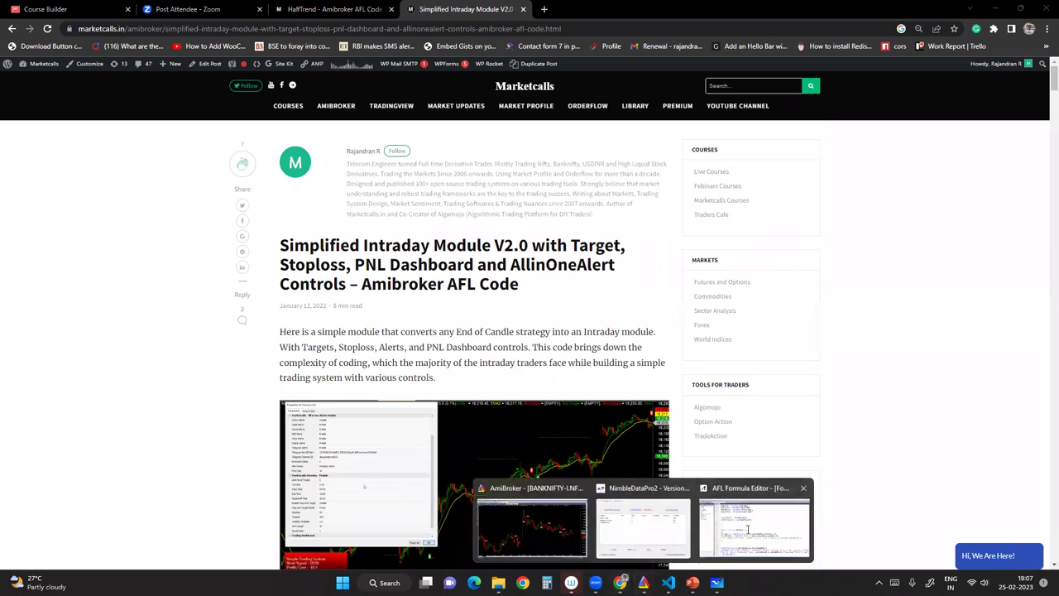
- Switch to the AFL Formula Editor and highlight the Buy, Sell, Short and Cover definitions in lines 110 to 119
{"action": "left_click", "coordinate": [760, 520]}
{"action": "left_click_drag", "start_coordinate": [1047, 476], "coordinate": [1043, 420]}
{"action": "left_click_drag", "start_coordinate": [417, 398], "coordinate": [199, 89]}
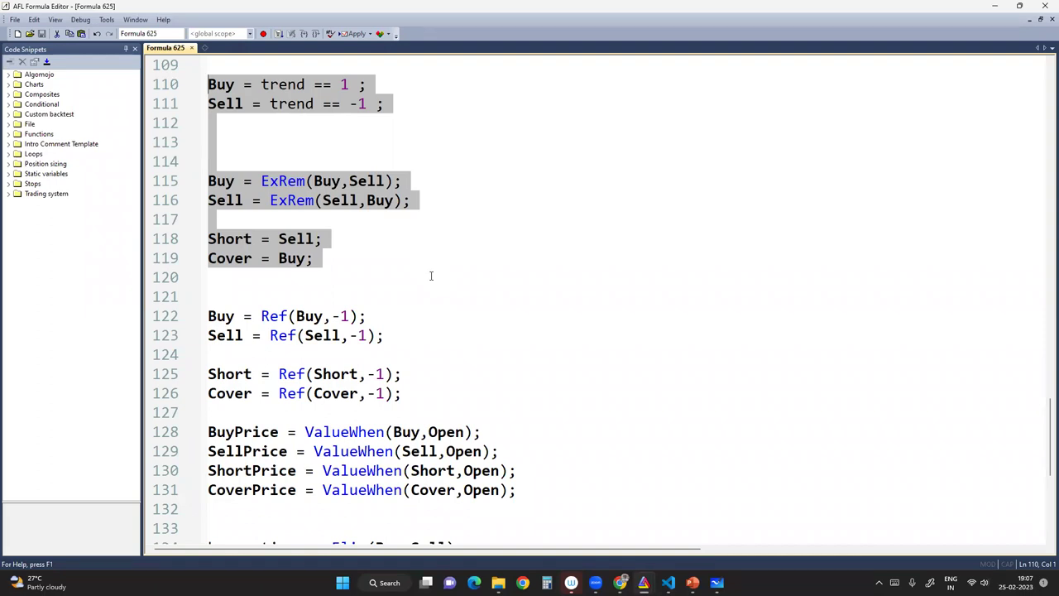
- Add three blank lines after the final _SECTION_END(); at the end of the formula
{"action": "left_click_drag", "start_coordinate": [1046, 430], "coordinate": [1046, 512]}
{"action": "left_click", "coordinate": [397, 529]}
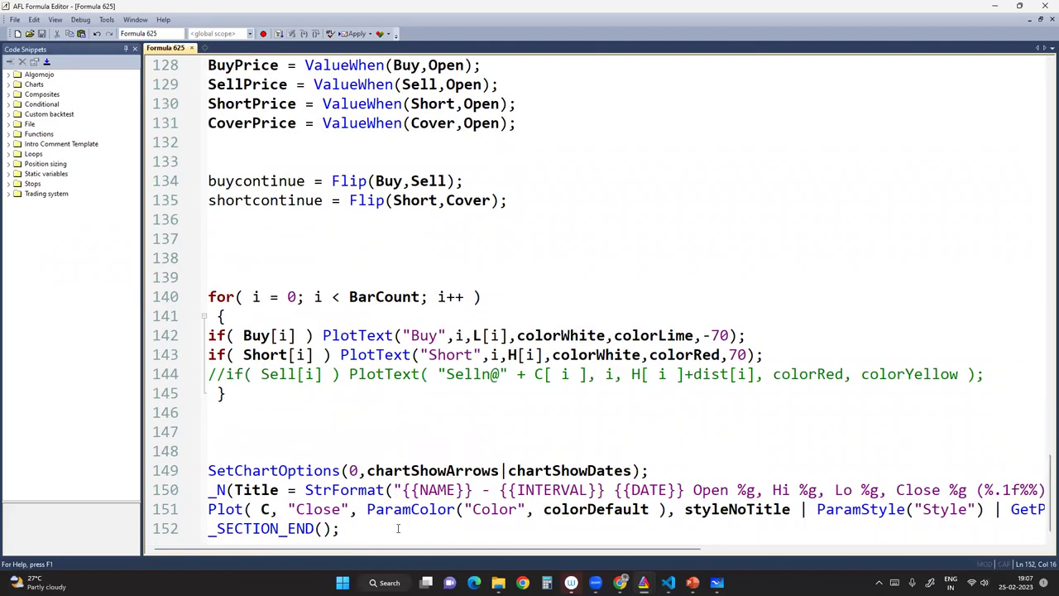
{"action": "key", "text": "Return"}
{"action": "key", "text": "Return"}
{"action": "key", "text": "Return"}
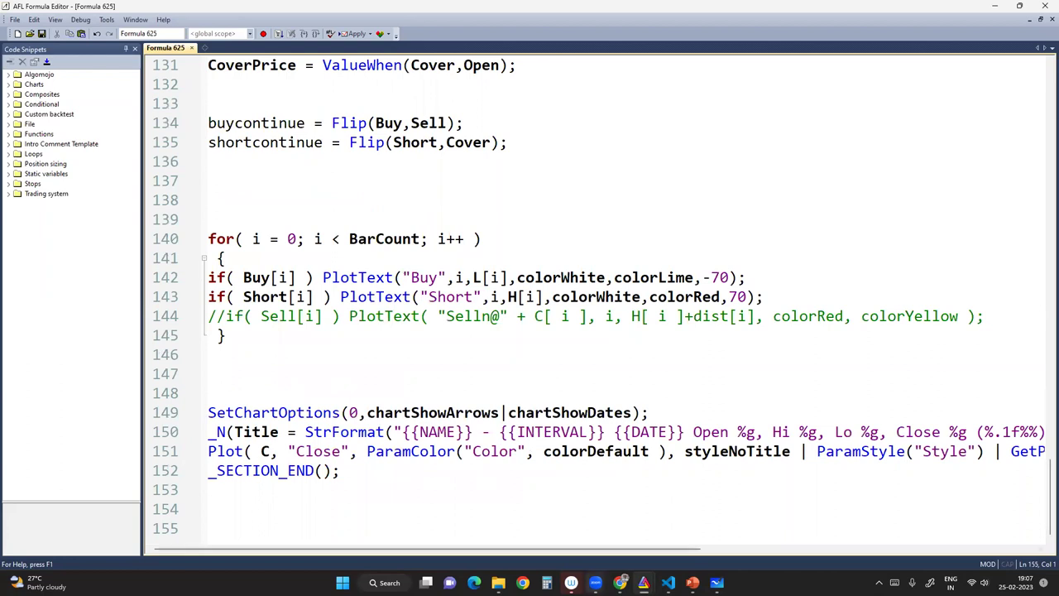
- Copy the Amibroker AFL Code – Intraday Module block from the Marketcalls article in Chrome
{"action": "left_click", "coordinate": [620, 583]}
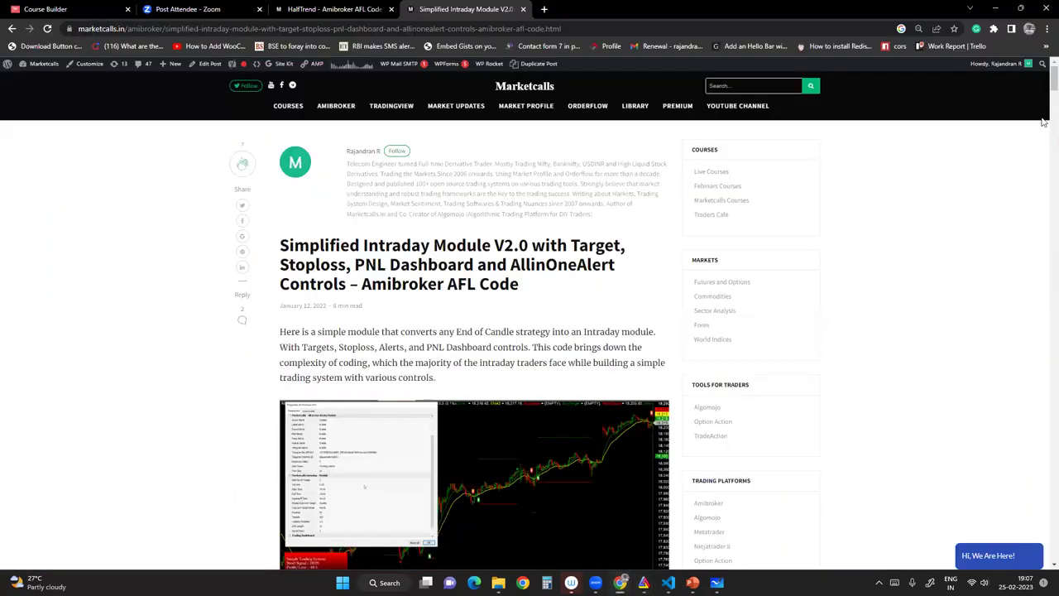
{"action": "scroll", "coordinate": [1043, 123], "scroll_direction": "down", "scroll_amount": 6}
{"action": "scroll", "coordinate": [1044, 122], "scroll_direction": "down", "scroll_amount": 6}
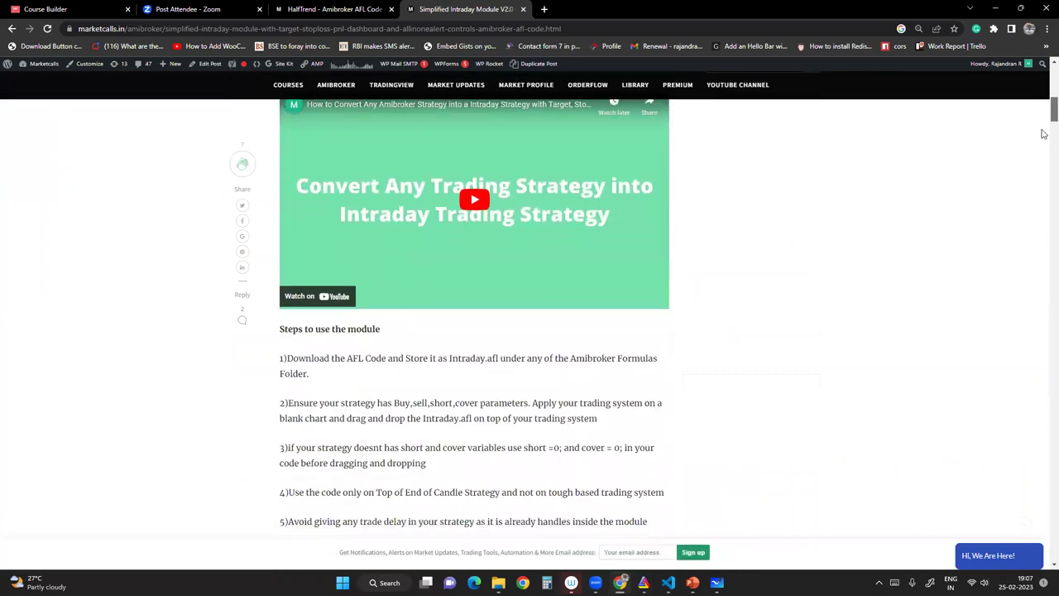
{"action": "left_click", "coordinate": [651, 200]}
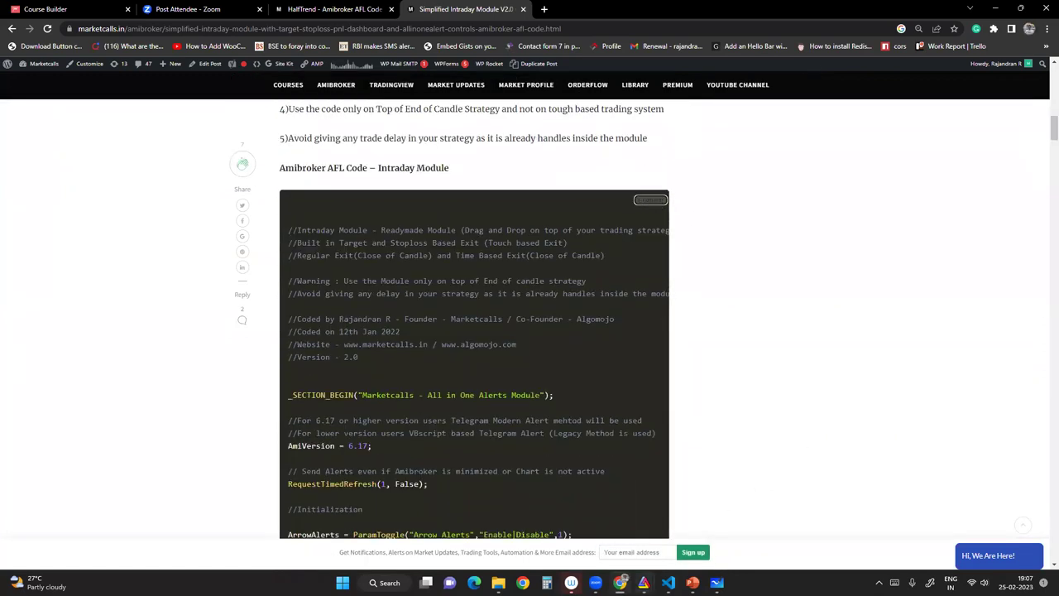
- Paste the copied Intraday Module code at the end of Formula 625 in the AFL Formula Editor, then save and verify it
{"action": "mouse_move", "coordinate": [643, 582]}
{"action": "left_click", "coordinate": [748, 528]}
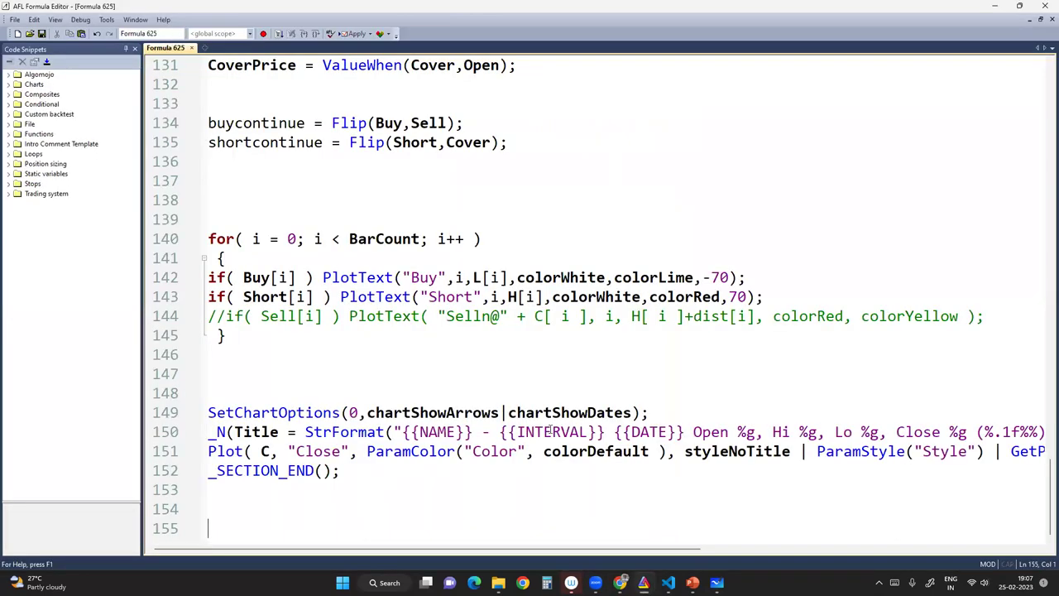
{"action": "key", "text": "ctrl+v"}
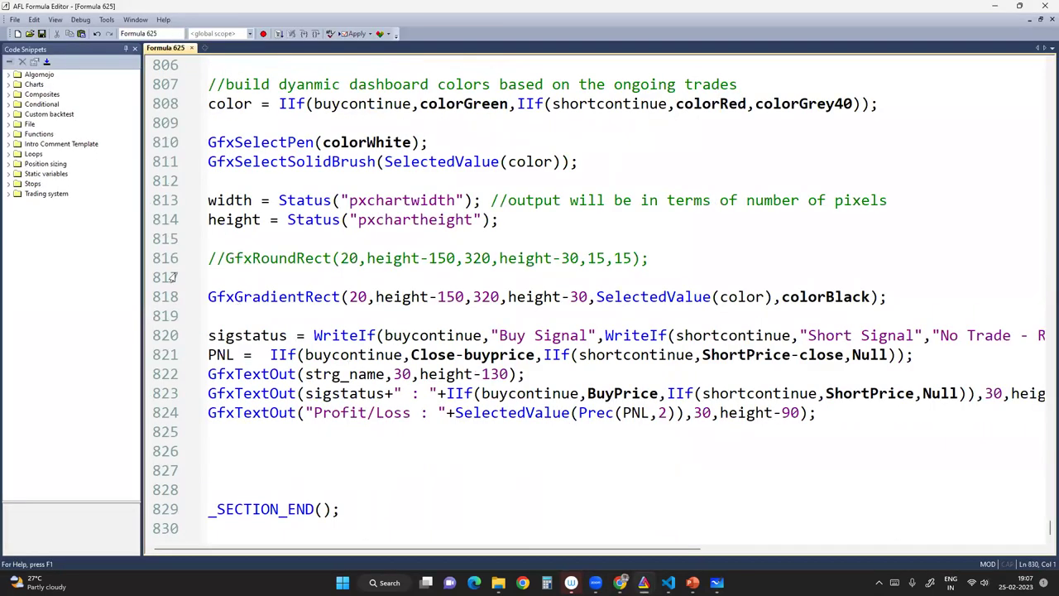
{"action": "left_click", "coordinate": [41, 35]}
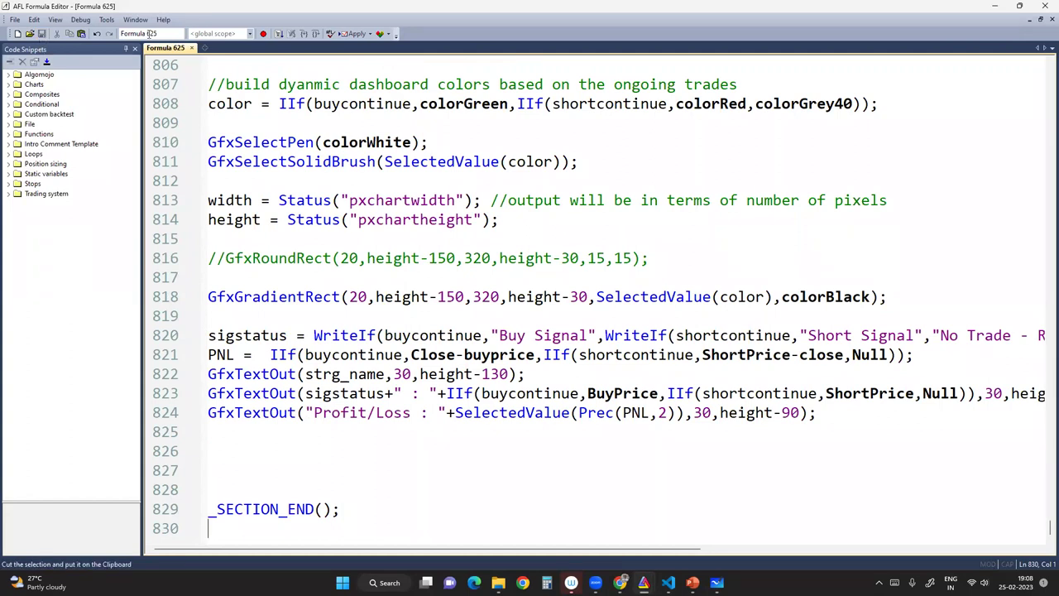
{"action": "left_click", "coordinate": [331, 36]}
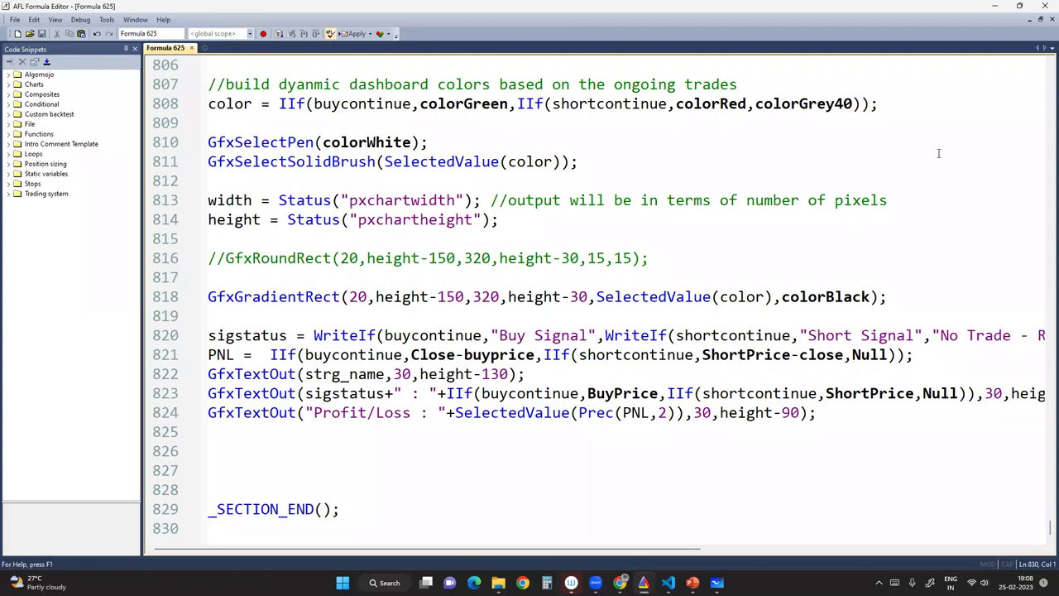
- Switch to the AmiBroker BANKNIFTY 5-minute chart and open the parameters of Formula 625
{"action": "key", "text": "alt+Tab"}
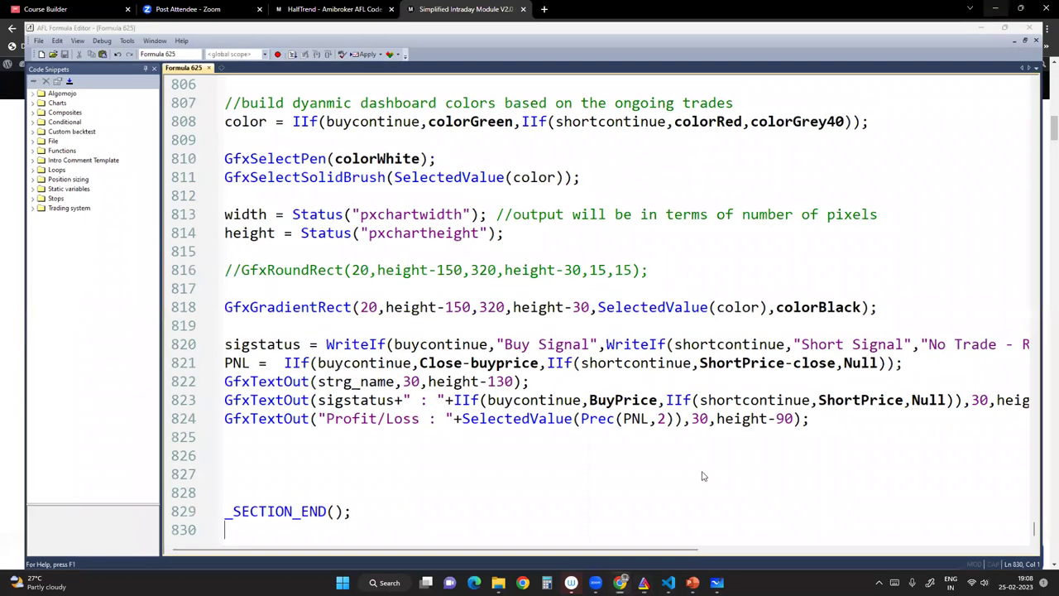
{"action": "mouse_move", "coordinate": [644, 582]}
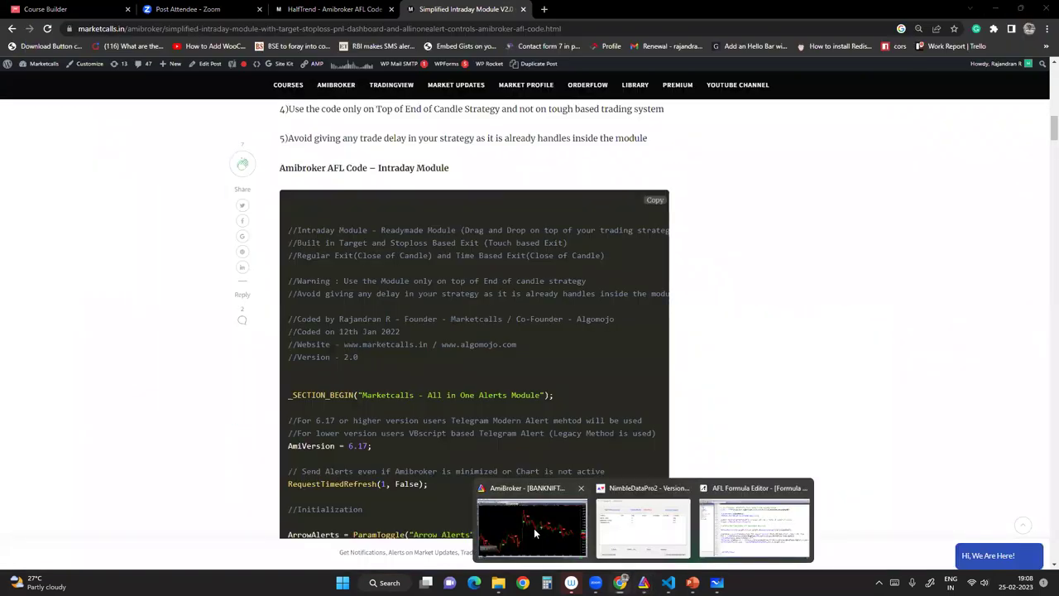
{"action": "left_click", "coordinate": [534, 528]}
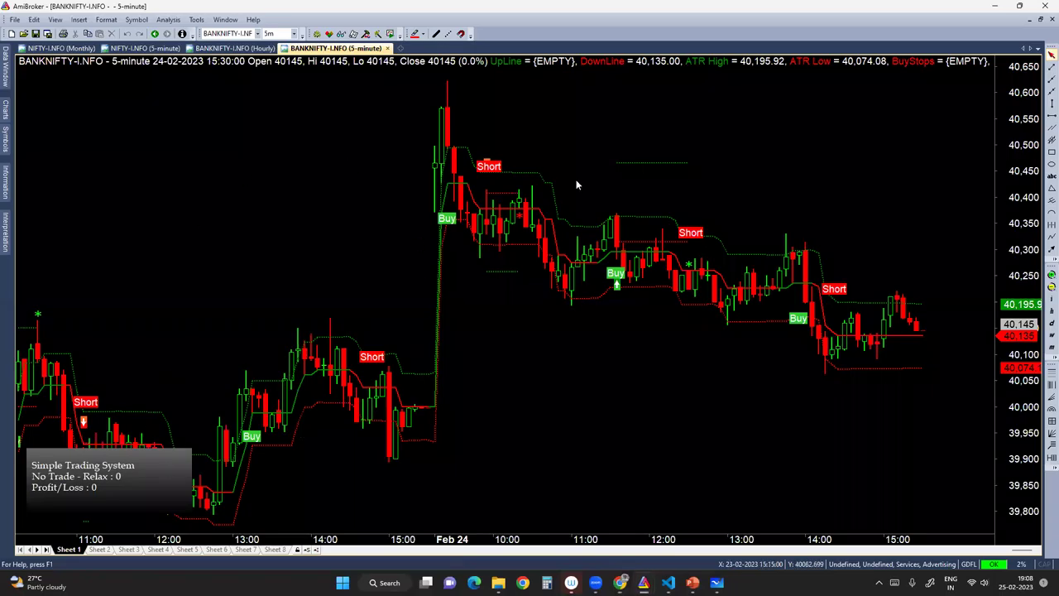
{"action": "right_click", "coordinate": [303, 151]}
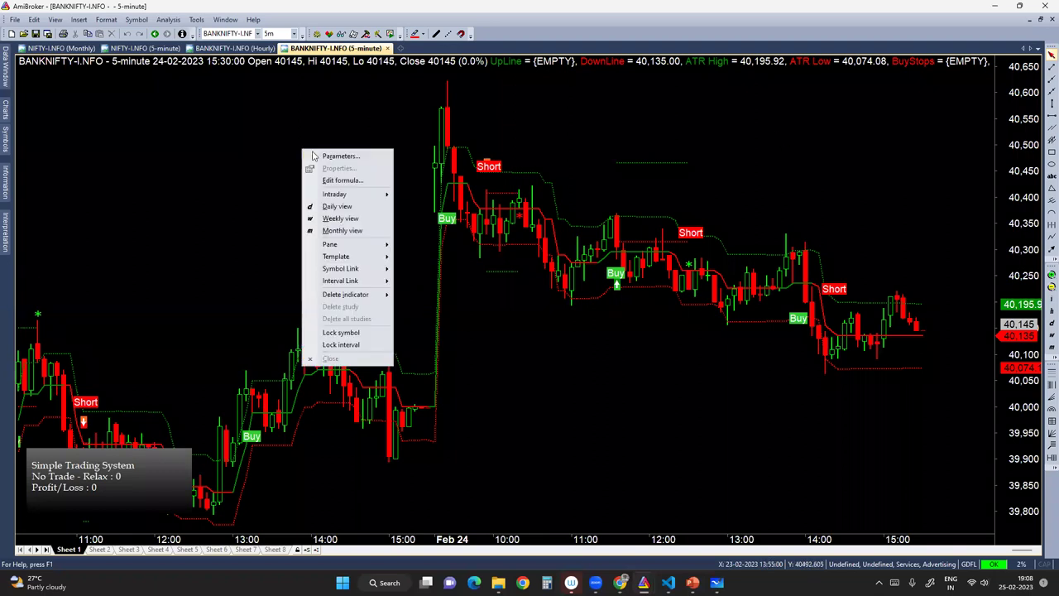
{"action": "left_click", "coordinate": [337, 157]}
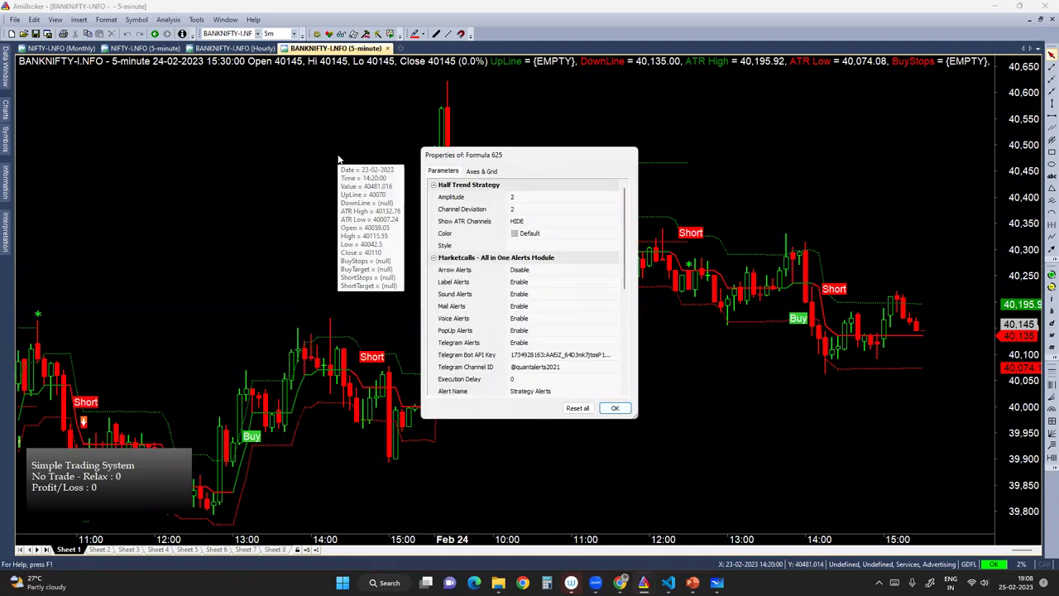
- Move the Formula 625 parameters clear of the chart and review the Arrow Alerts and Label Alerts options
{"action": "left_click_drag", "start_coordinate": [502, 157], "coordinate": [220, 88]}
{"action": "mouse_move", "coordinate": [342, 150]}
{"action": "left_mouse_down"}
{"action": "mouse_move", "coordinate": [342, 244]}
{"action": "mouse_move", "coordinate": [343, 163]}
{"action": "left_mouse_up"}
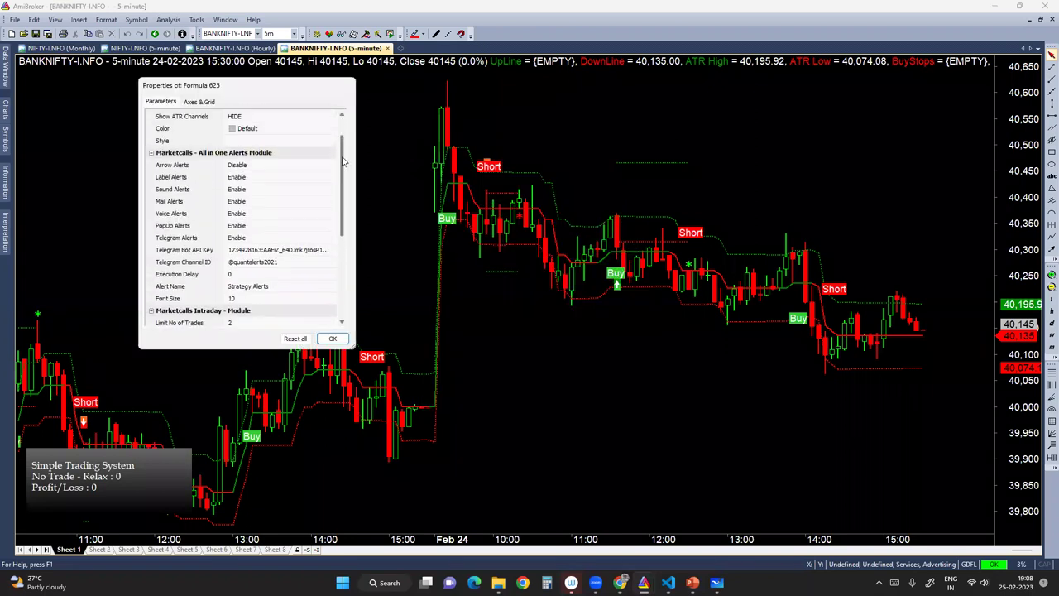
{"action": "left_click", "coordinate": [235, 165]}
{"action": "scroll", "coordinate": [234, 165], "scroll_direction": "down", "scroll_amount": 1}
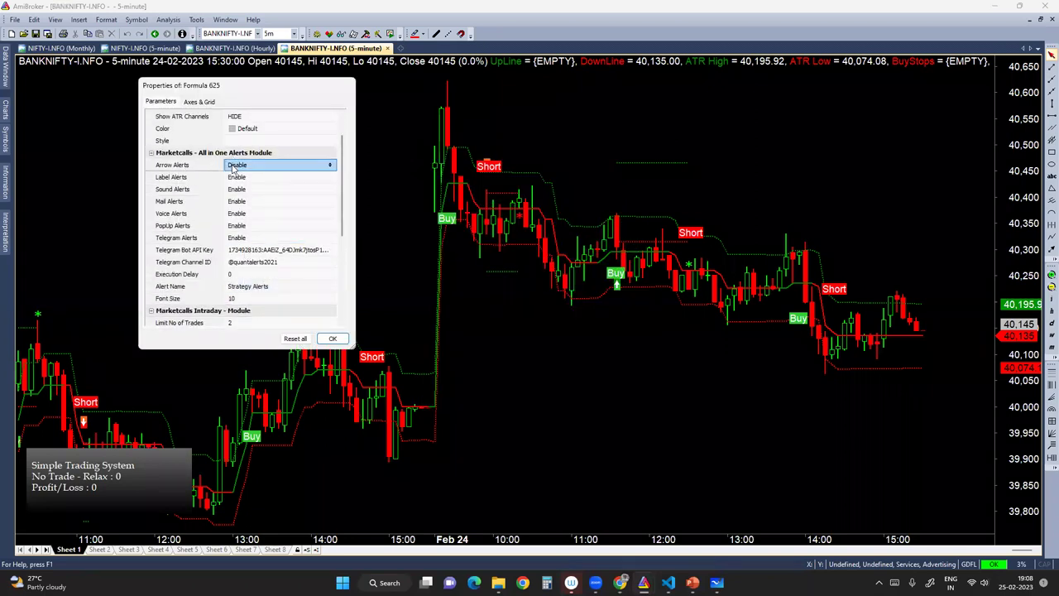
{"action": "scroll", "coordinate": [176, 169], "scroll_direction": "up", "scroll_amount": 1}
{"action": "left_click", "coordinate": [248, 177]}
{"action": "left_click", "coordinate": [246, 169]}
{"action": "scroll", "coordinate": [246, 169], "scroll_direction": "down", "scroll_amount": 1}
{"action": "left_click", "coordinate": [240, 177]}
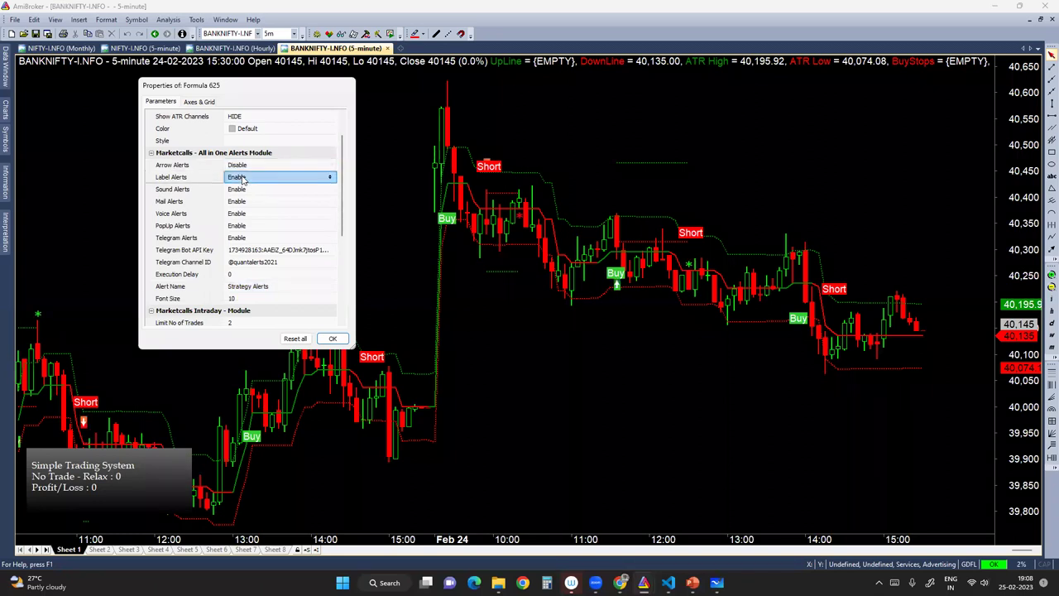
{"action": "scroll", "coordinate": [240, 177], "scroll_direction": "down", "scroll_amount": 1}
{"action": "scroll", "coordinate": [242, 179], "scroll_direction": "up", "scroll_amount": 1}
- Try disabling and re-enabling Sound Alerts, and review the Mail, Voice, PopUp and Telegram alert options
{"action": "left_click", "coordinate": [241, 188]}
{"action": "scroll", "coordinate": [243, 191], "scroll_direction": "down", "scroll_amount": 1}
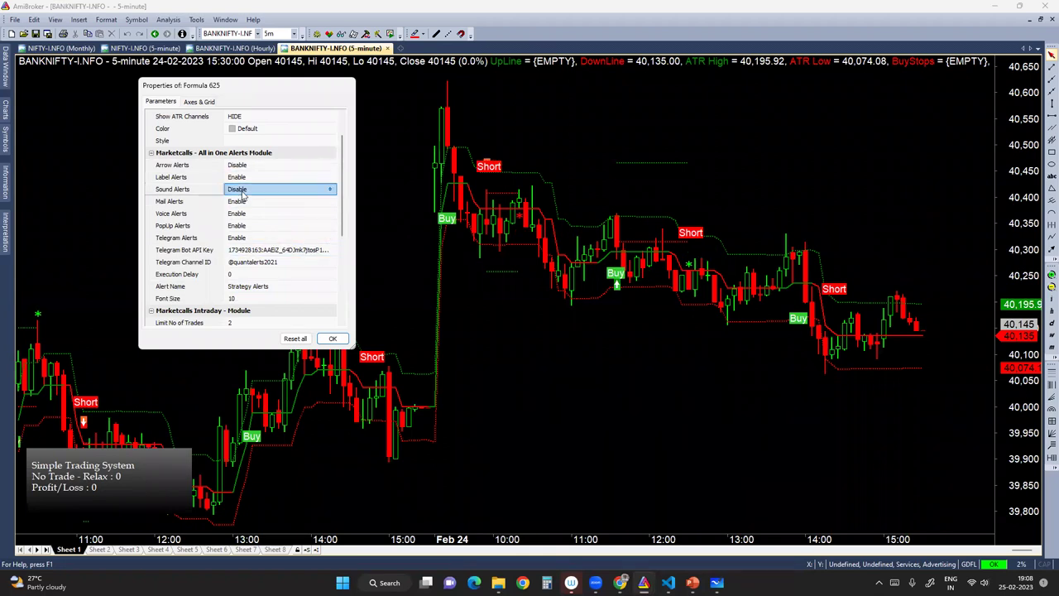
{"action": "scroll", "coordinate": [244, 190], "scroll_direction": "up", "scroll_amount": 1}
{"action": "left_click", "coordinate": [244, 201]}
{"action": "left_click", "coordinate": [244, 214]}
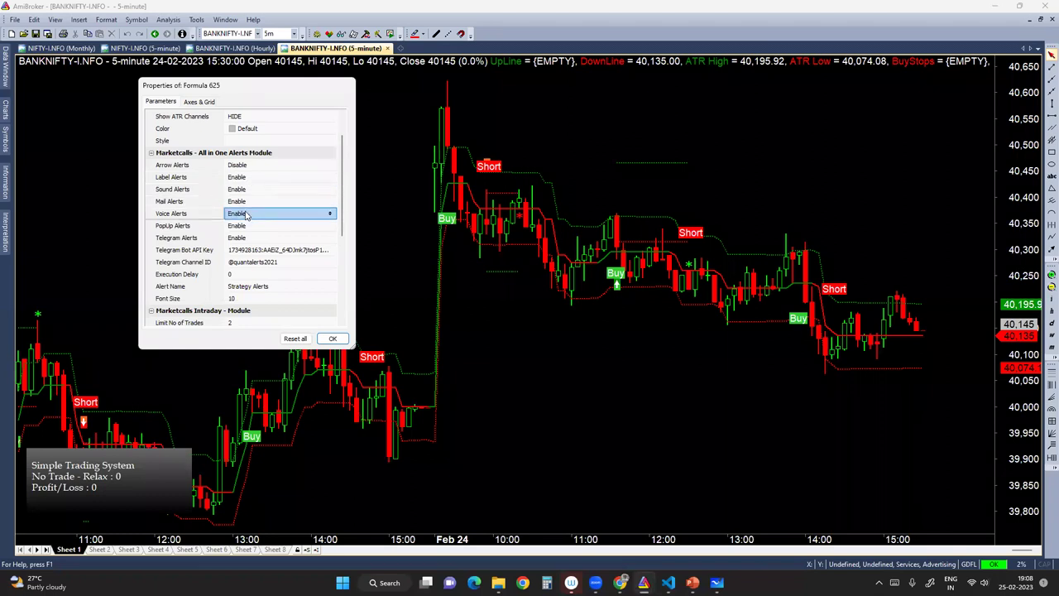
{"action": "left_click", "coordinate": [245, 225]}
{"action": "left_click", "coordinate": [247, 238]}
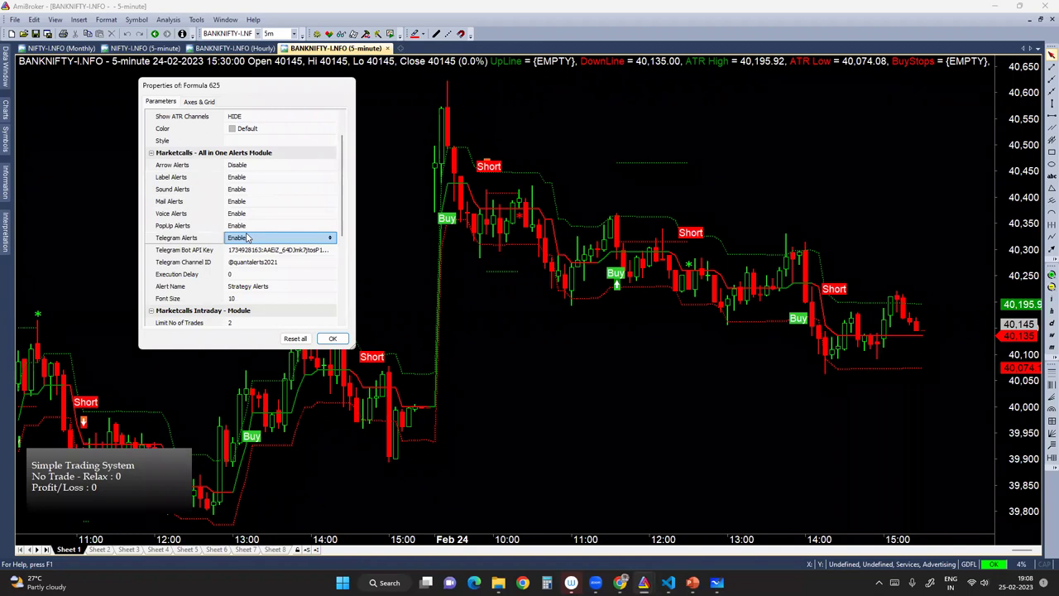
- Try a higher Limit No of Trades in the Marketcalls Intraday Module parameters
{"action": "left_click_drag", "start_coordinate": [343, 200], "coordinate": [344, 261]}
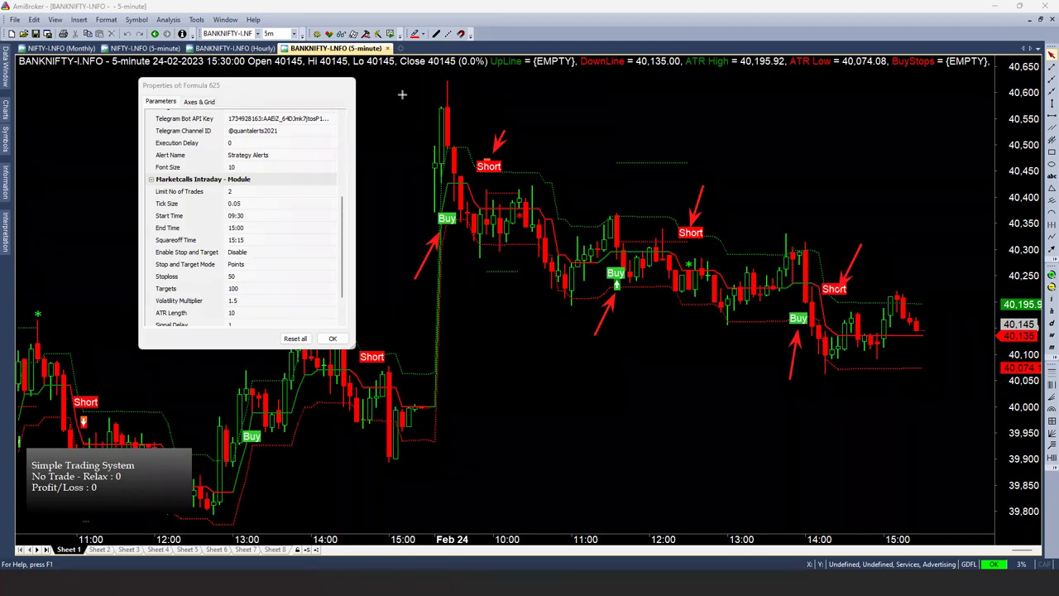
{"action": "left_click", "coordinate": [225, 192]}
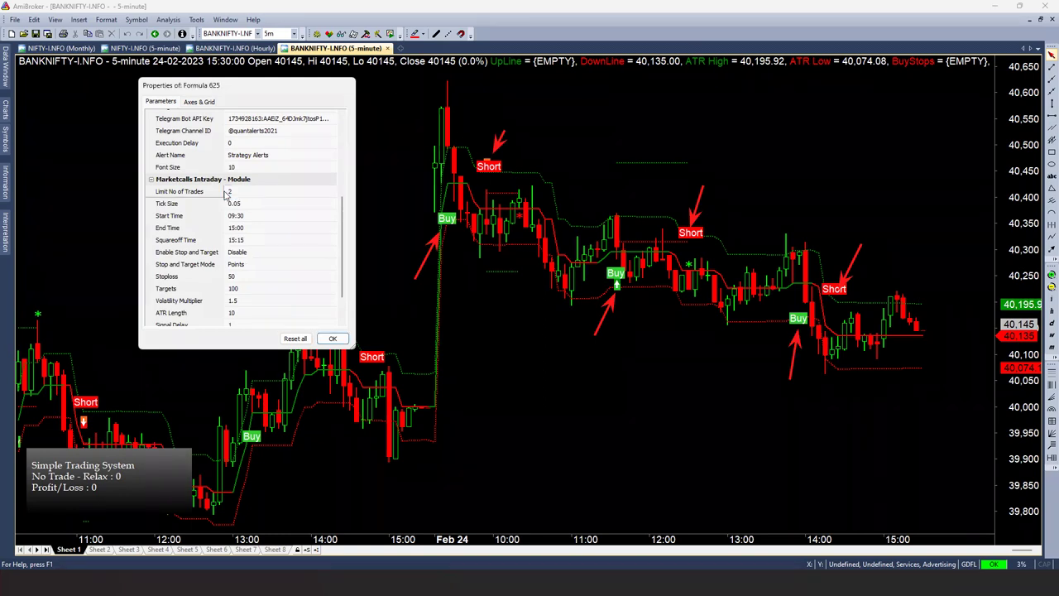
{"action": "left_click", "coordinate": [225, 192]}
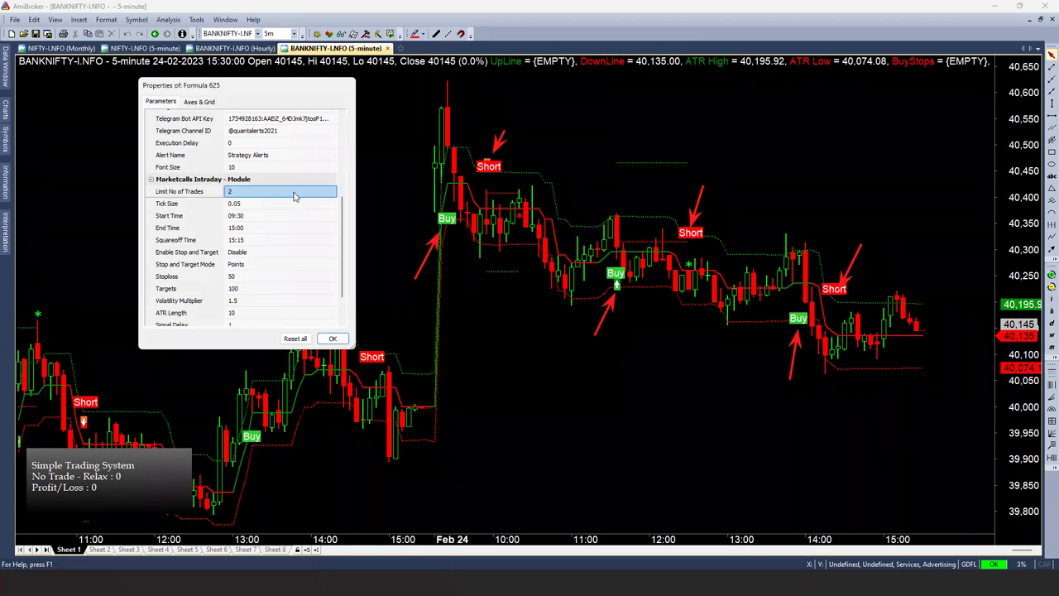
{"action": "left_click", "coordinate": [229, 191]}
{"action": "type", "text": "4"}
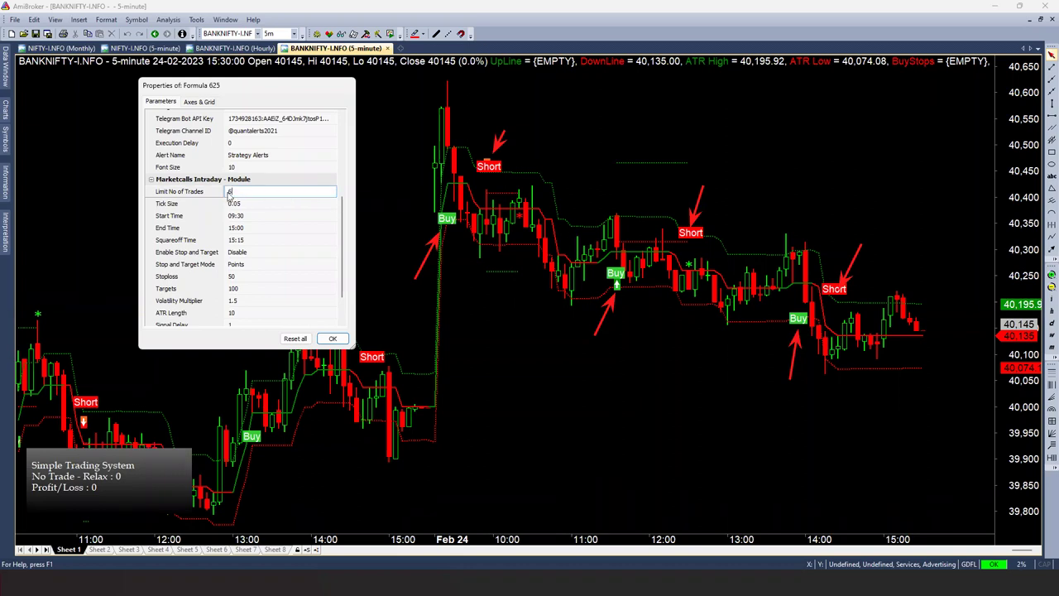
{"action": "key", "text": "Return"}
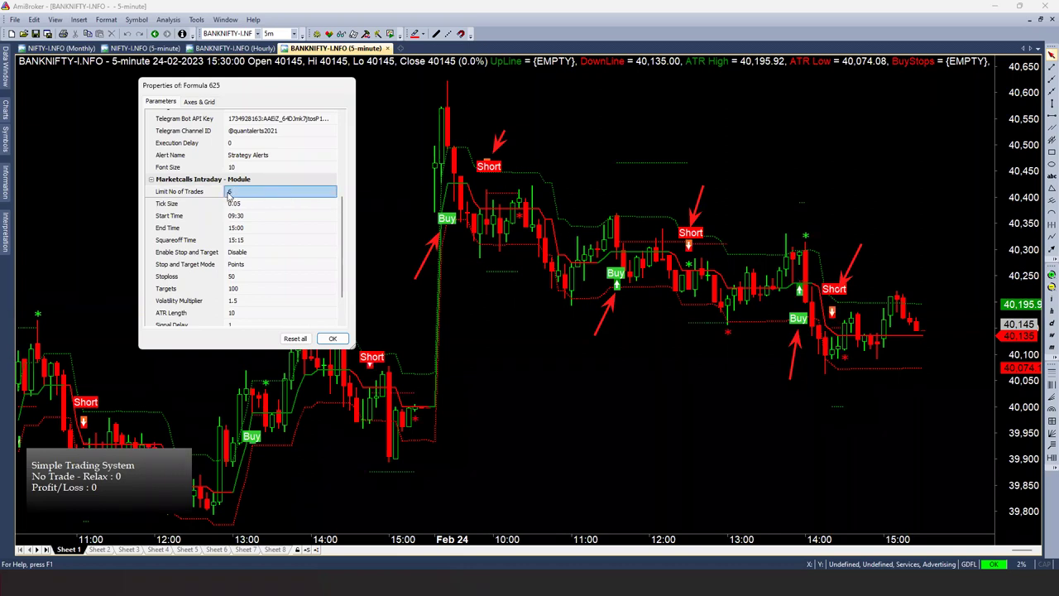
- Set Limit No of Trades back to 2 and close the Formula 625 parameters
{"action": "left_click", "coordinate": [230, 193]}
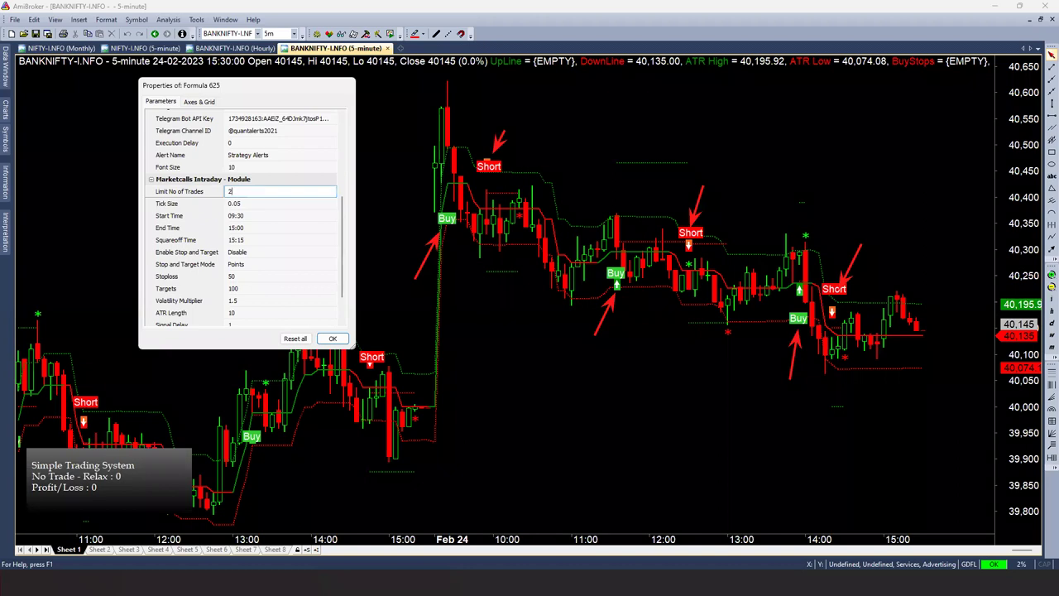
{"action": "type", "text": "2"}
{"action": "key", "text": "Return"}
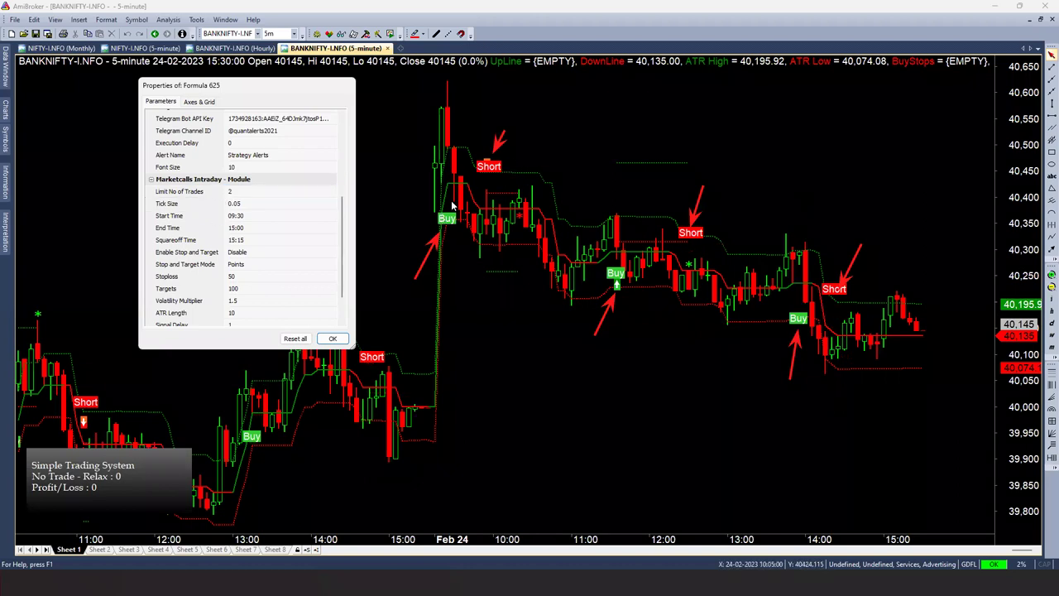
{"action": "left_click", "coordinate": [333, 339]}
- Switch to the AFL Formula Editor, delete the BarCount loop that plots the Buy and Short text labels in Formula 625, and save it
{"action": "right_click", "coordinate": [366, 207]}
{"action": "key", "text": "Escape"}
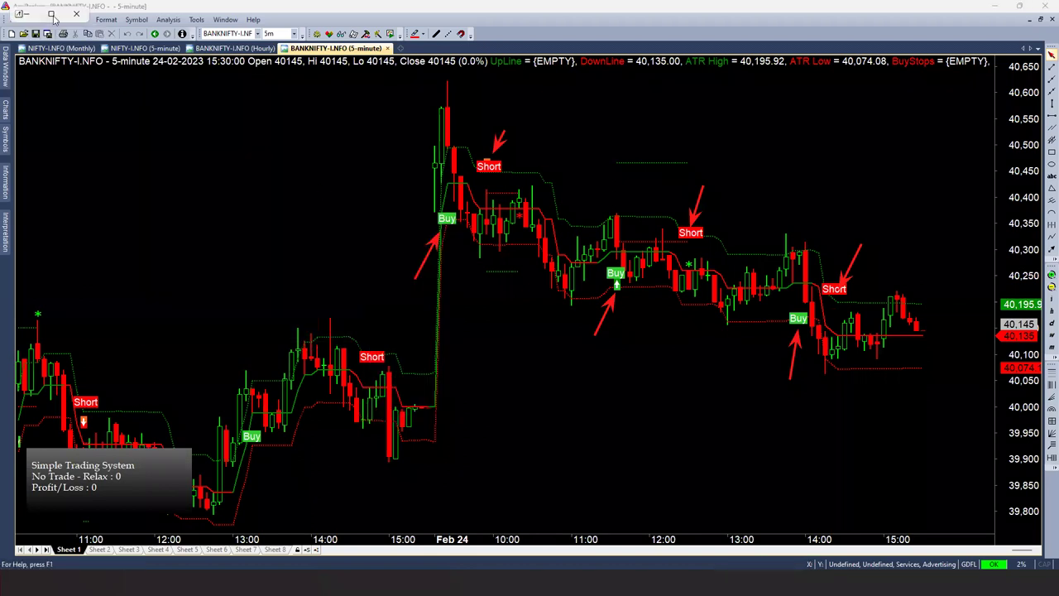
{"action": "key", "text": "alt+Tab"}
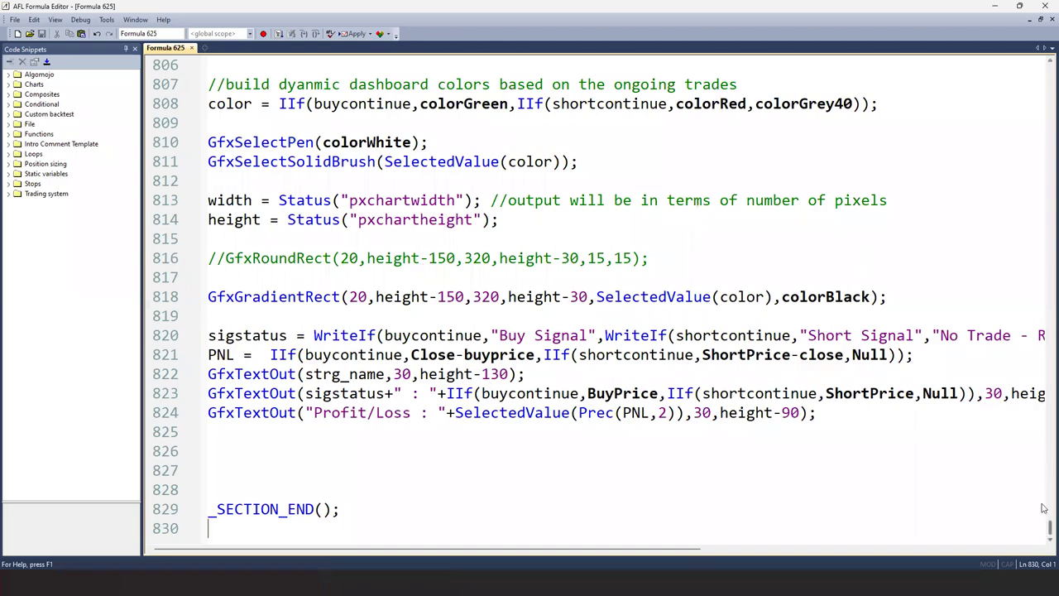
{"action": "scroll", "coordinate": [1044, 496], "scroll_direction": "up", "scroll_amount": 20}
{"action": "scroll", "coordinate": [1043, 403], "scroll_direction": "up", "scroll_amount": 20}
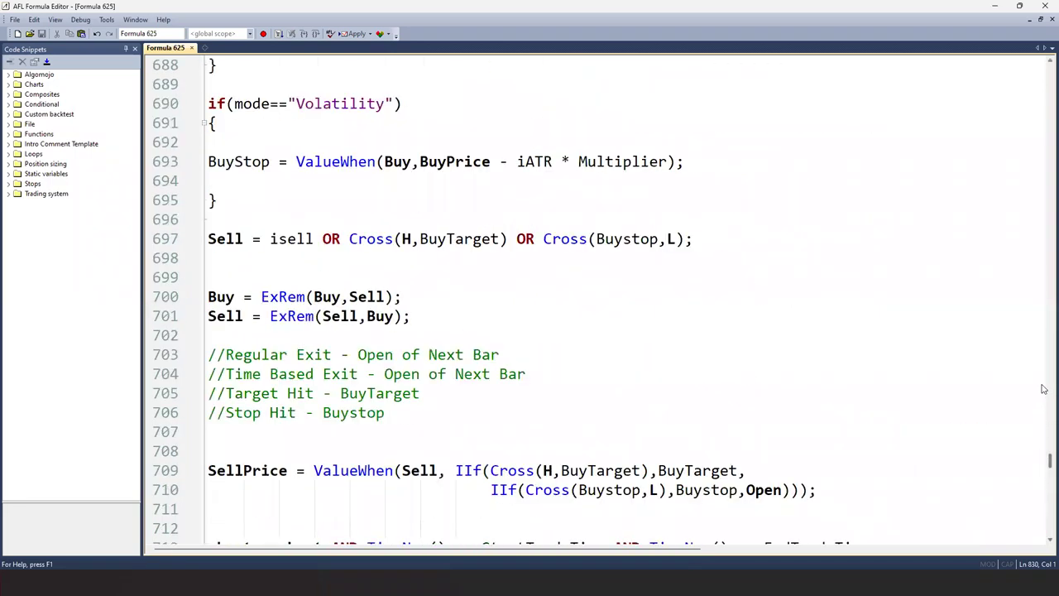
{"action": "scroll", "coordinate": [1045, 298], "scroll_direction": "up", "scroll_amount": 20}
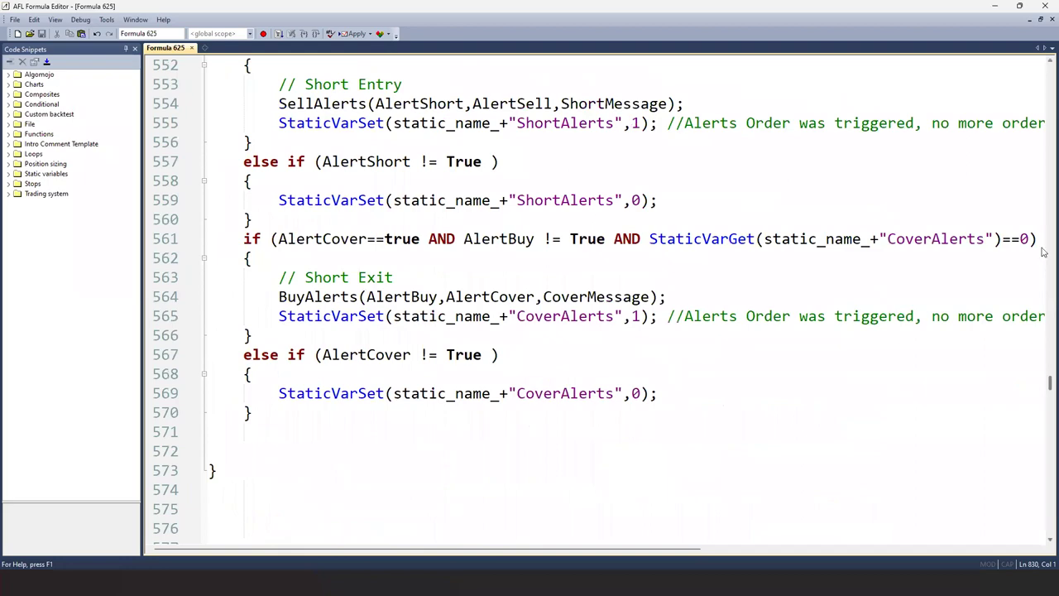
{"action": "scroll", "coordinate": [1042, 198], "scroll_direction": "up", "scroll_amount": 20}
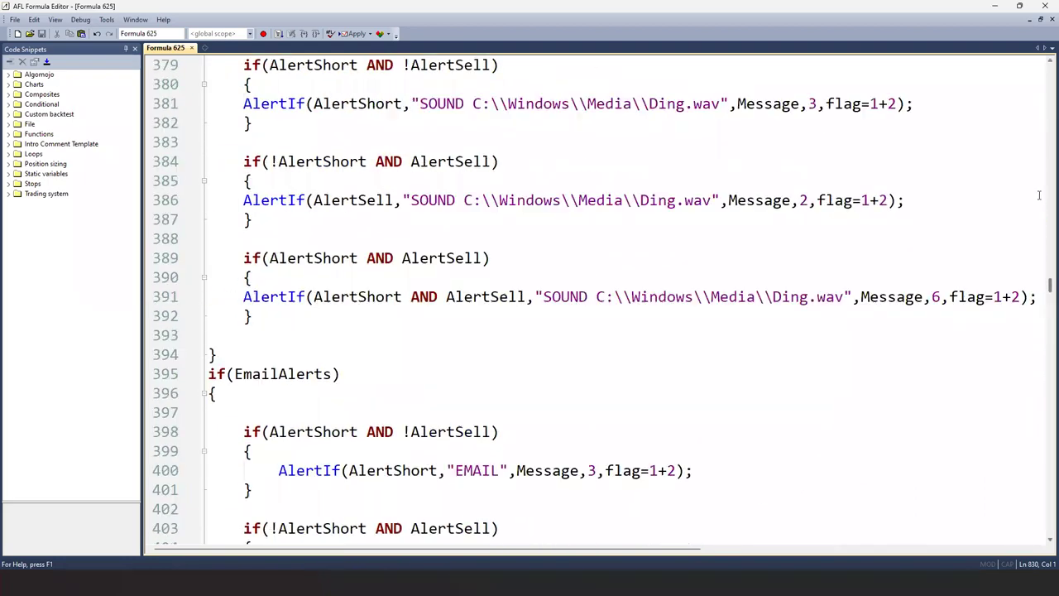
{"action": "scroll", "coordinate": [1045, 166], "scroll_direction": "up", "scroll_amount": 20}
{"action": "scroll", "coordinate": [1045, 141], "scroll_direction": "up", "scroll_amount": 8}
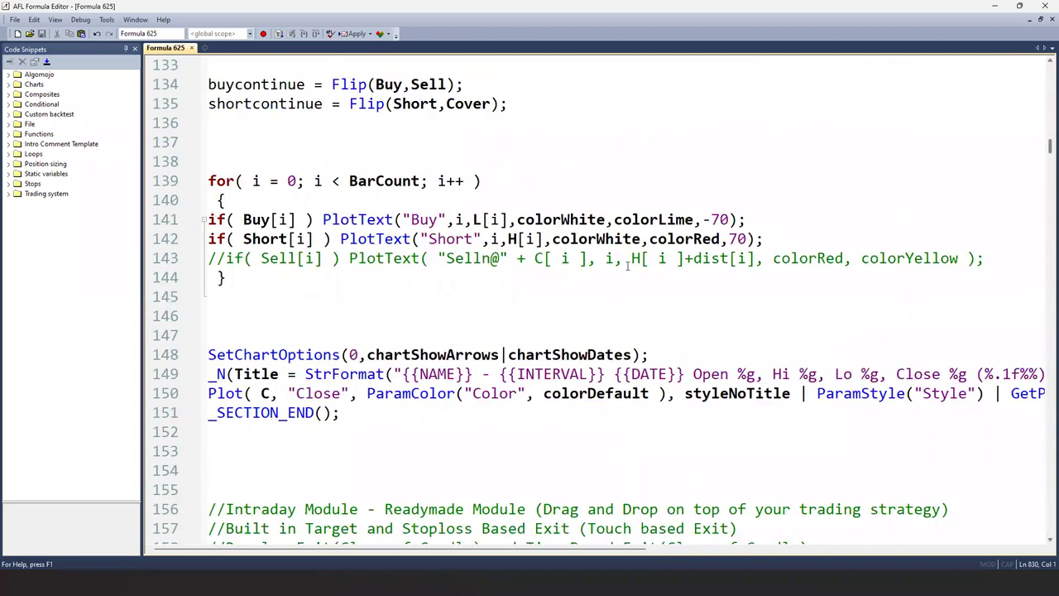
{"action": "left_click_drag", "start_coordinate": [241, 412], "coordinate": [194, 302]}
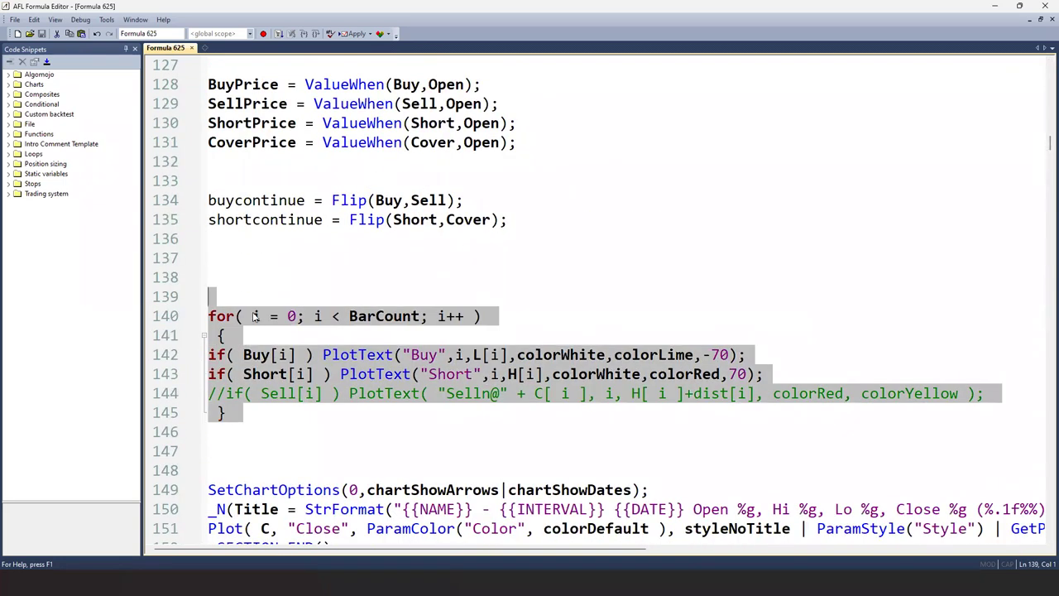
{"action": "key", "text": "Delete"}
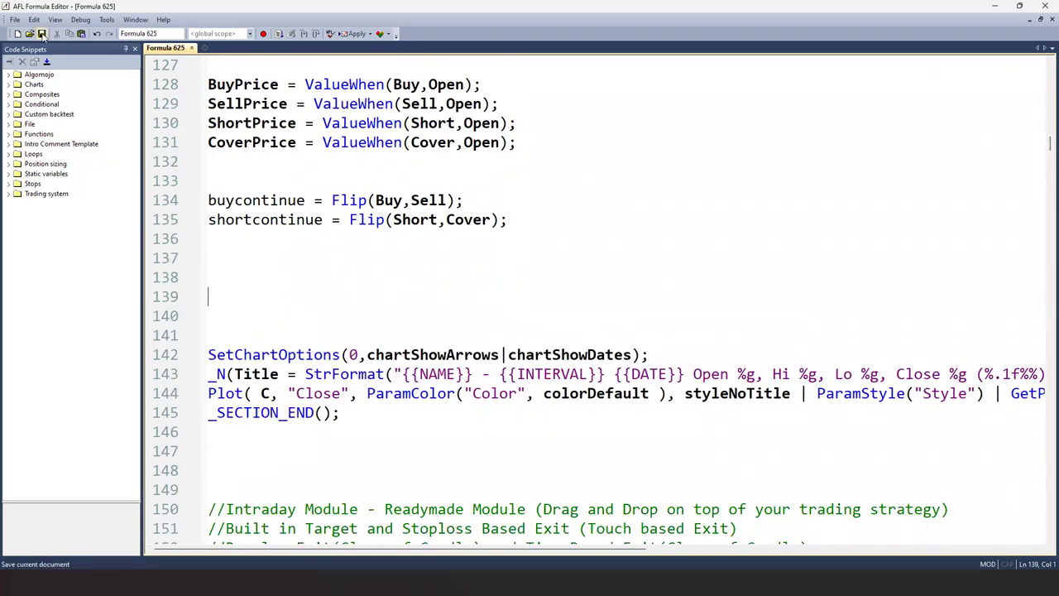
{"action": "left_click", "coordinate": [998, 8]}
- Open the chart's Formula 625 parameters and set the Intraday Module's Limit No of Trades to 4
{"action": "right_click", "coordinate": [96, 159]}
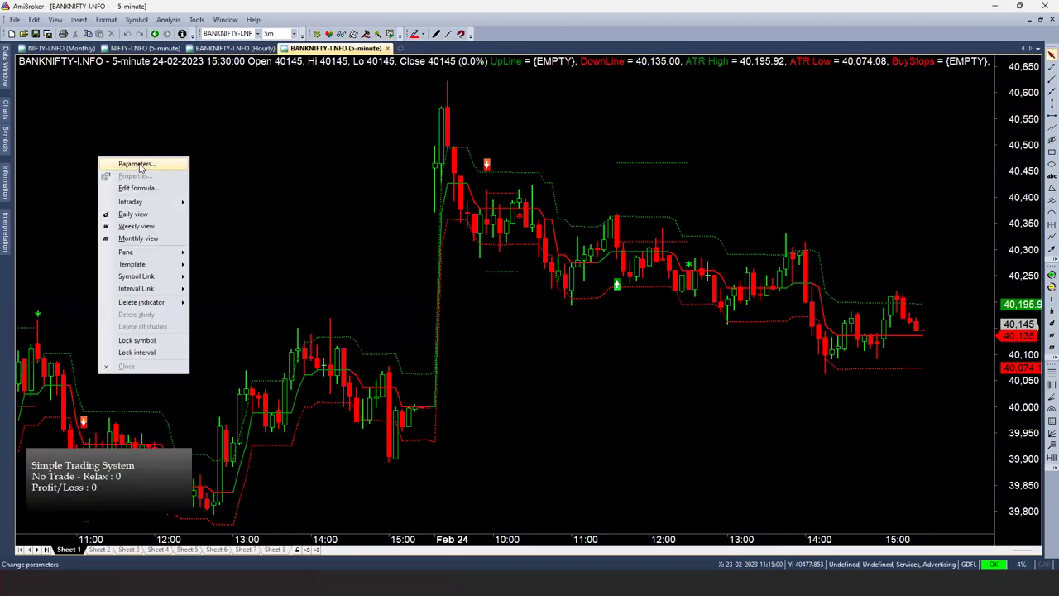
{"action": "left_click", "coordinate": [124, 162]}
{"action": "left_click", "coordinate": [233, 130]}
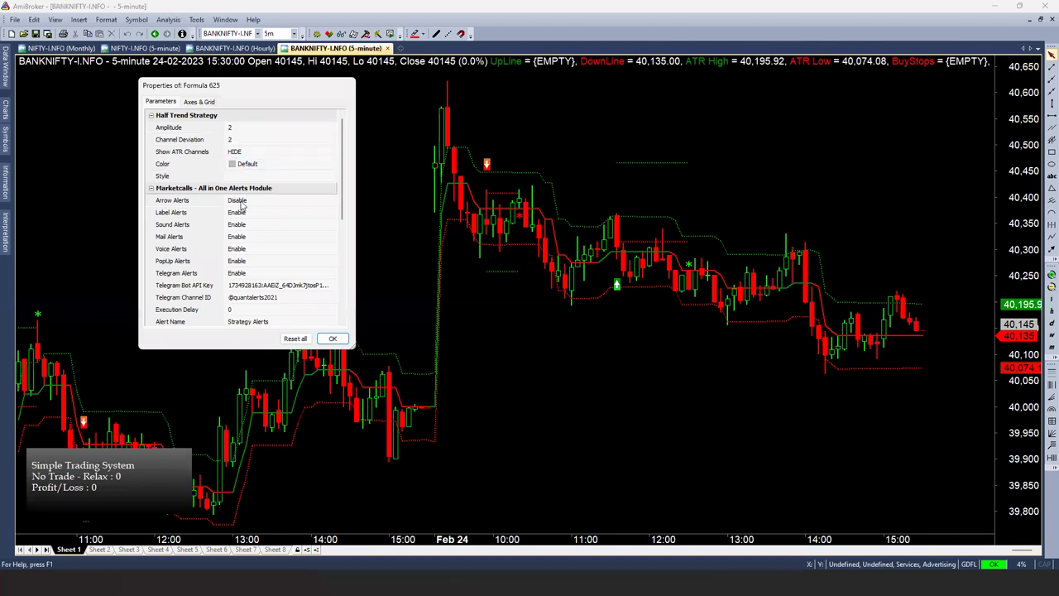
{"action": "left_click_drag", "start_coordinate": [344, 207], "coordinate": [343, 256]}
{"action": "left_click", "coordinate": [230, 250]}
{"action": "type", "text": "4"}
{"action": "key", "text": "Return"}
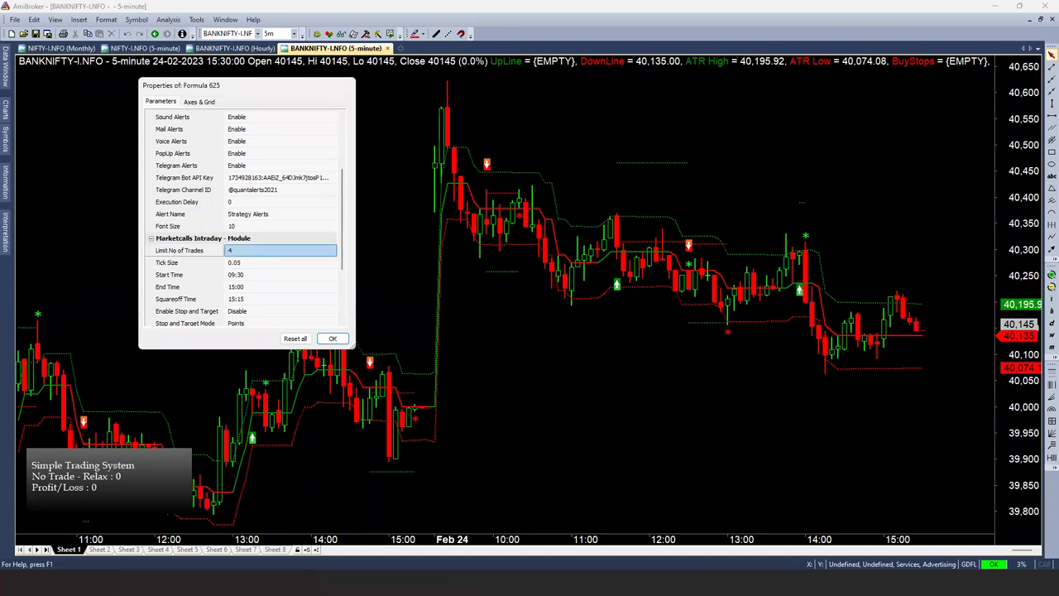
{"action": "left_click", "coordinate": [484, 128]}
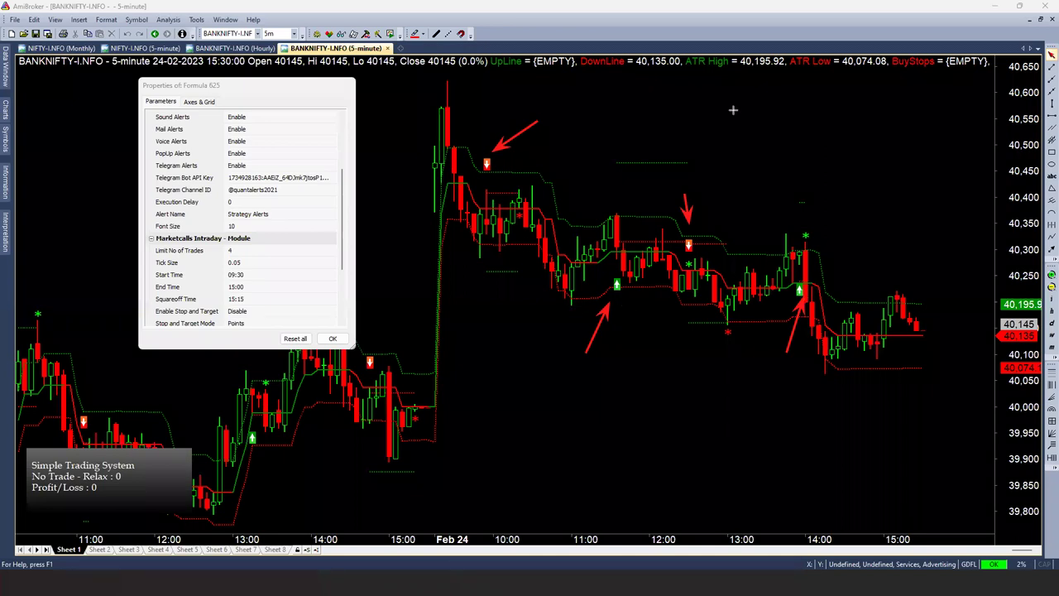
- Inspect the first short signal's candle on 24 February and set the Intraday Module's Start Time to 10:00:00
{"action": "left_click", "coordinate": [235, 278]}
{"action": "left_click", "coordinate": [234, 280]}
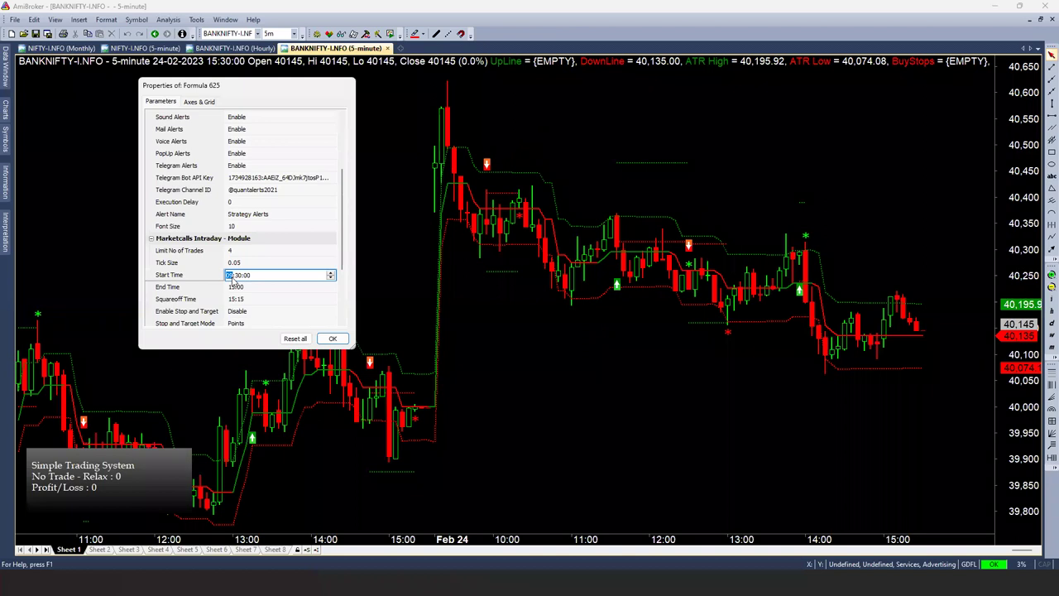
{"action": "left_click", "coordinate": [488, 219]}
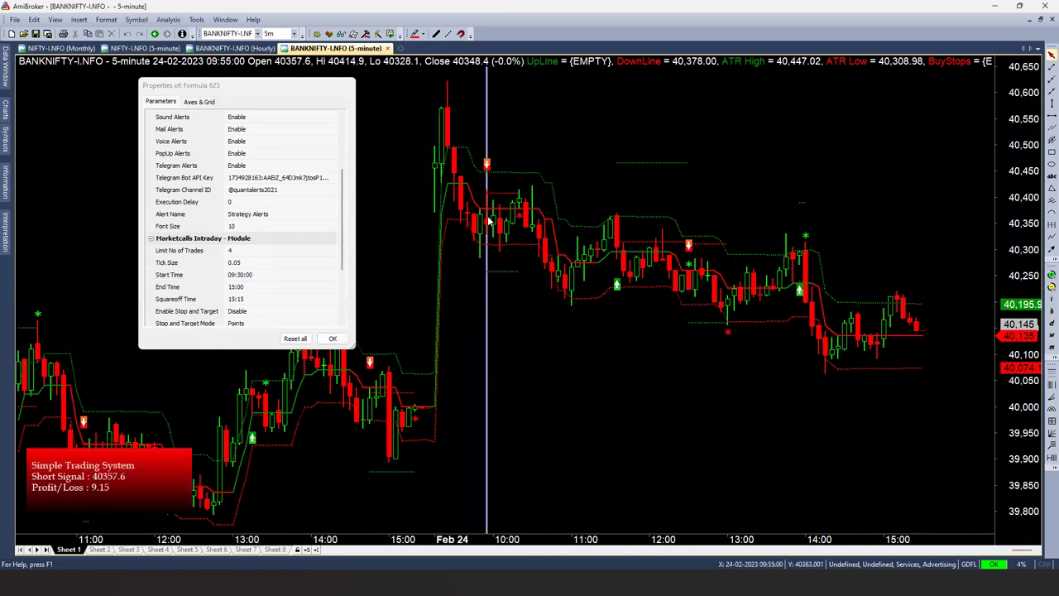
{"action": "left_click", "coordinate": [234, 278]}
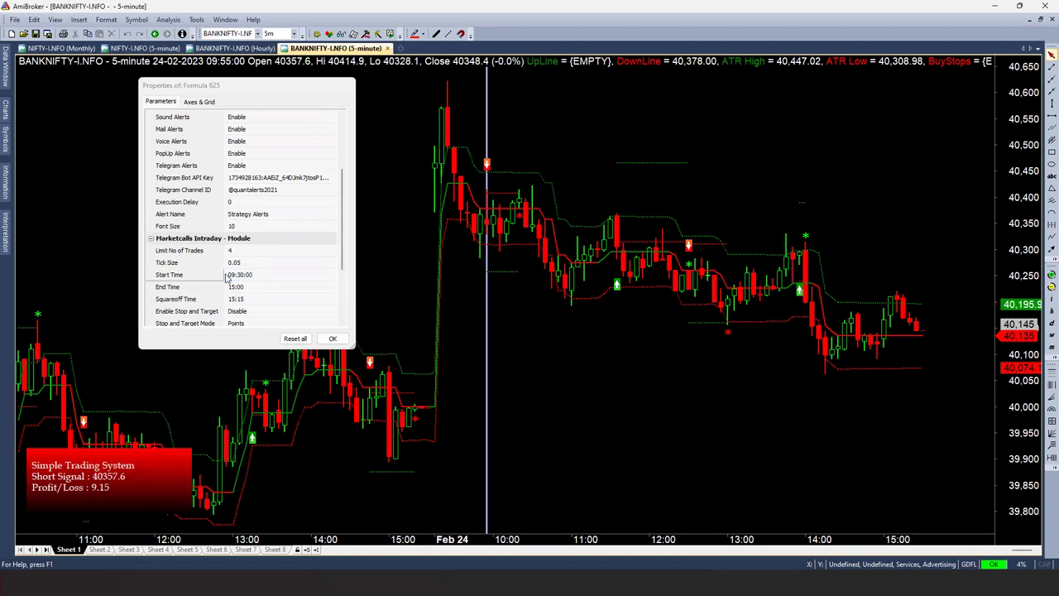
{"action": "type", "text": "10"}
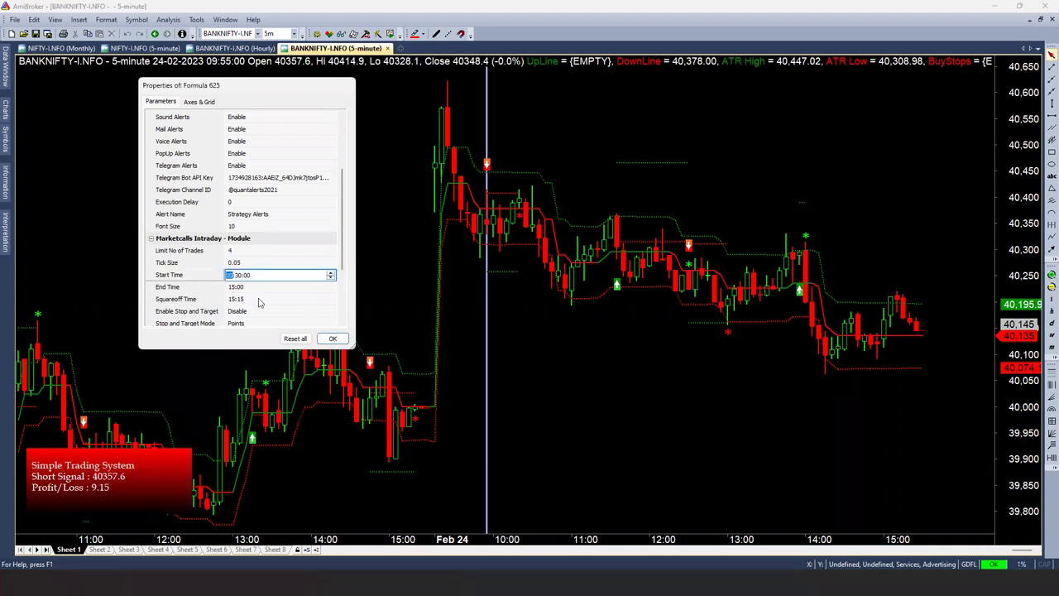
{"action": "left_click", "coordinate": [259, 301]}
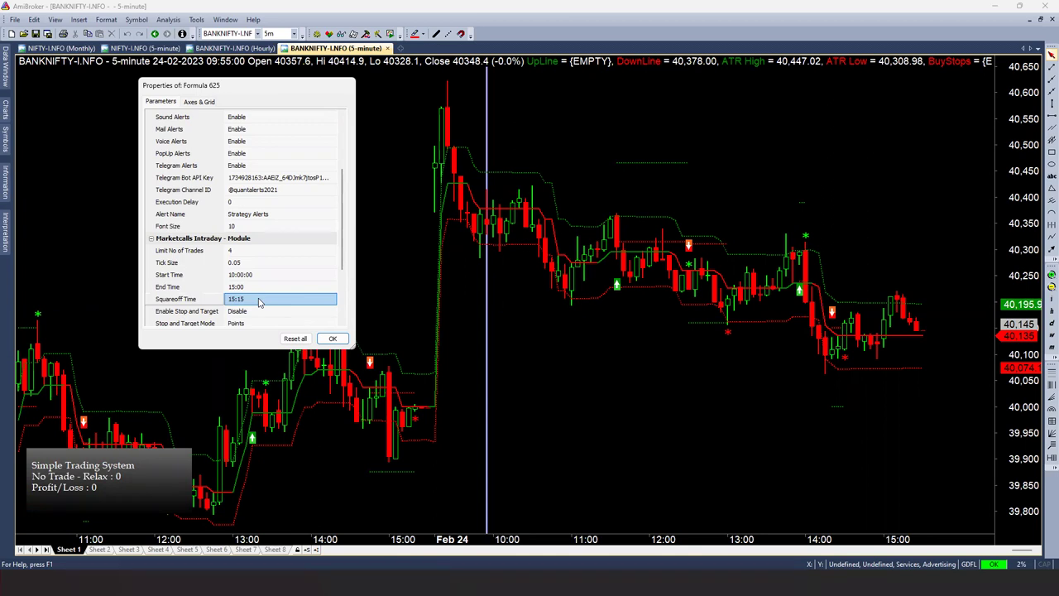
{"action": "key", "text": "Return"}
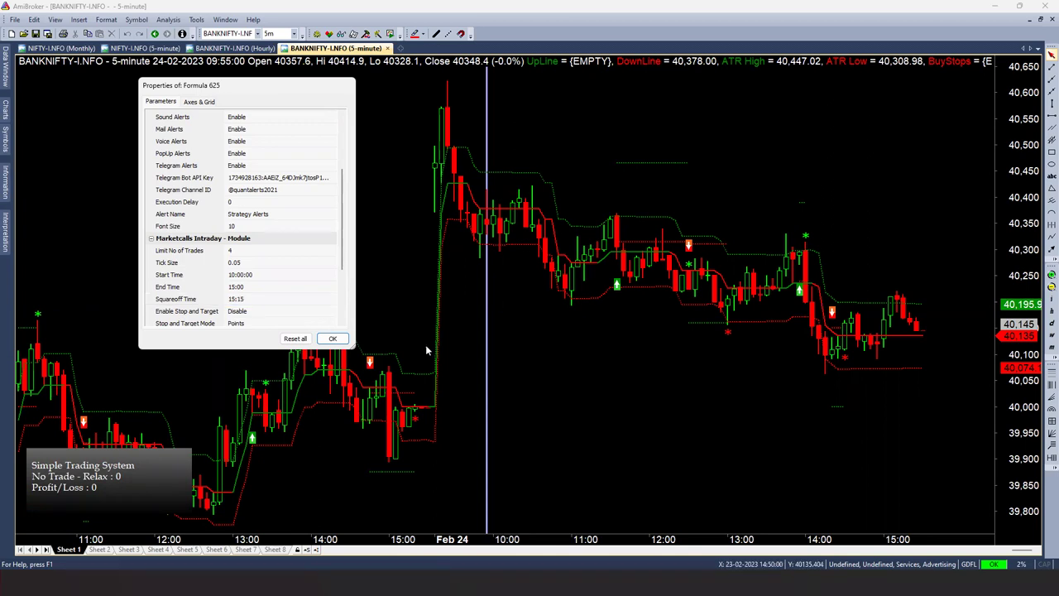
- Clear the chart's selector line at the first buy signal and set the Intraday Module's End Time to 14:00:00
{"action": "left_click", "coordinate": [617, 288]}
{"action": "left_click", "coordinate": [617, 288]}
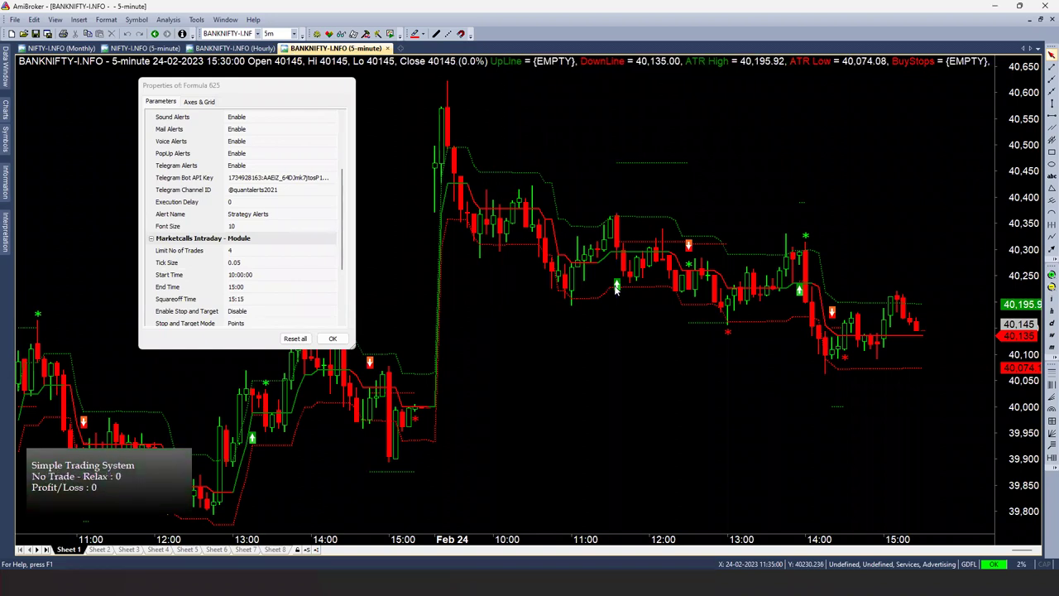
{"action": "left_click", "coordinate": [232, 287]}
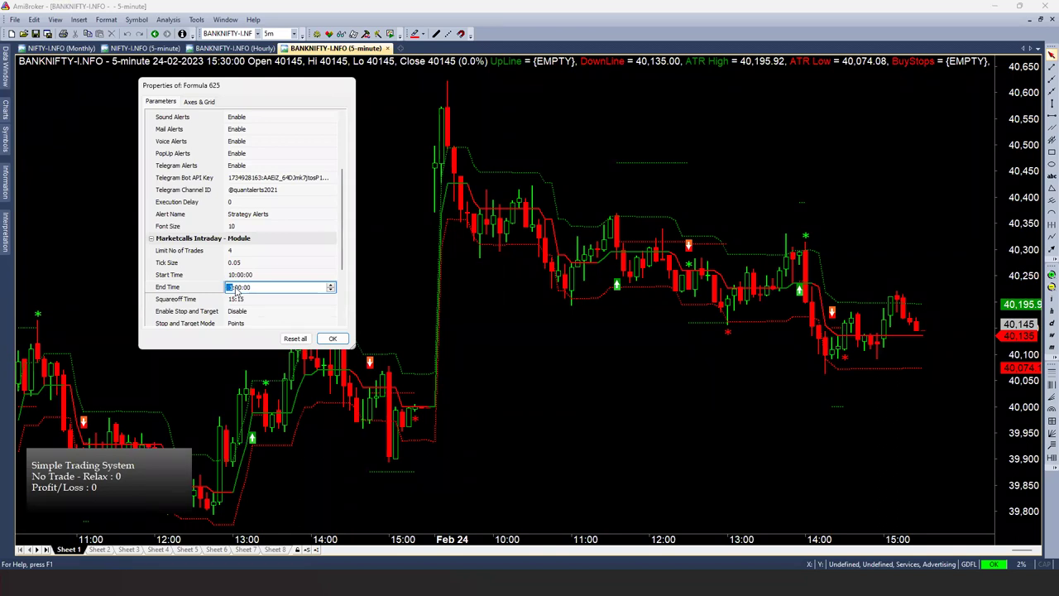
{"action": "type", "text": "14"}
{"action": "key", "text": "Return"}
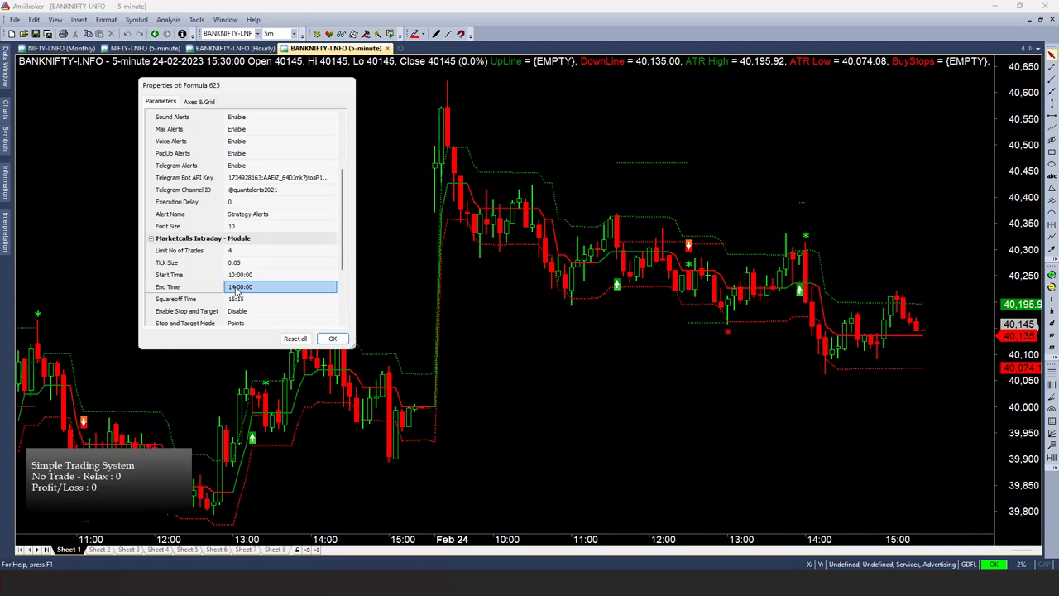
- Open the Intraday Module's Squareoff Time for editing and check its hour and seconds fields
{"action": "left_click", "coordinate": [239, 300]}
{"action": "left_click", "coordinate": [241, 303]}
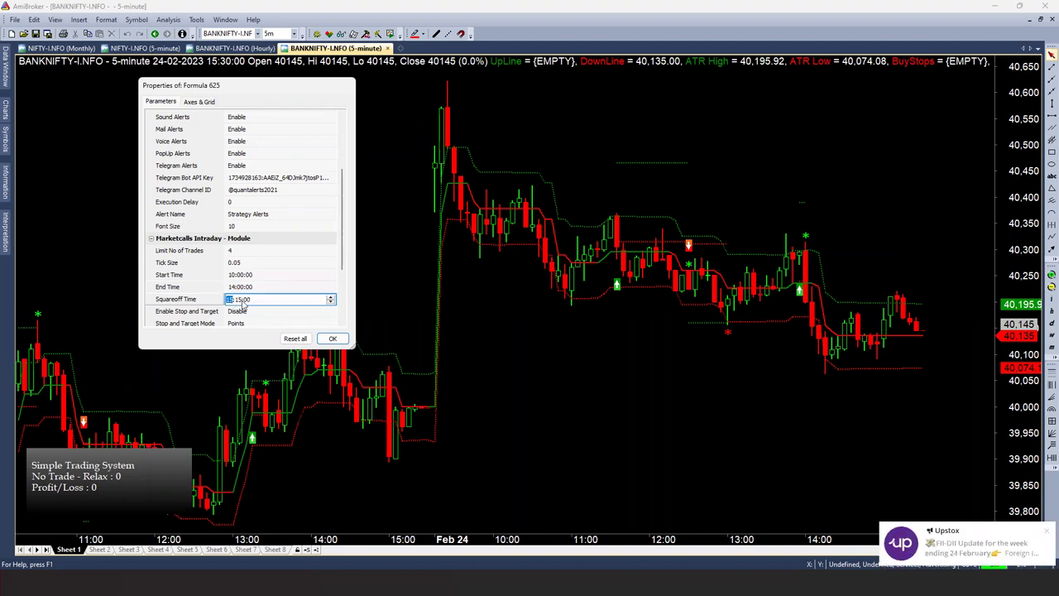
{"action": "left_click", "coordinate": [240, 302]}
{"action": "left_click", "coordinate": [246, 302]}
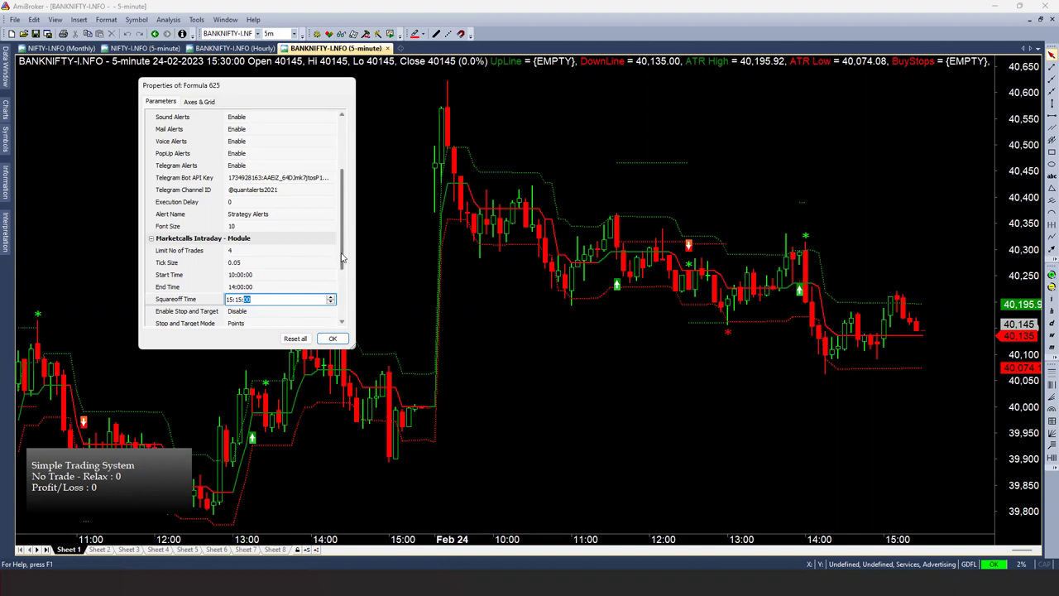
- Switch Enable Stop and Target to Enable and back to Disable to compare the effect on the chart
{"action": "scroll", "coordinate": [346, 254], "scroll_direction": "down", "scroll_amount": 3}
{"action": "double_click", "coordinate": [247, 213]}
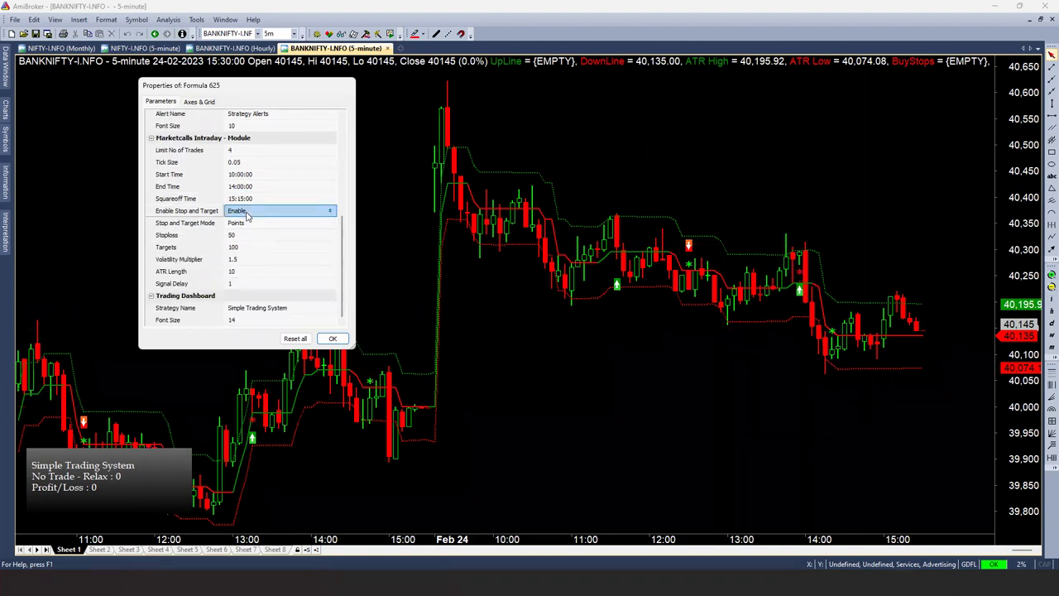
{"action": "double_click", "coordinate": [247, 213]}
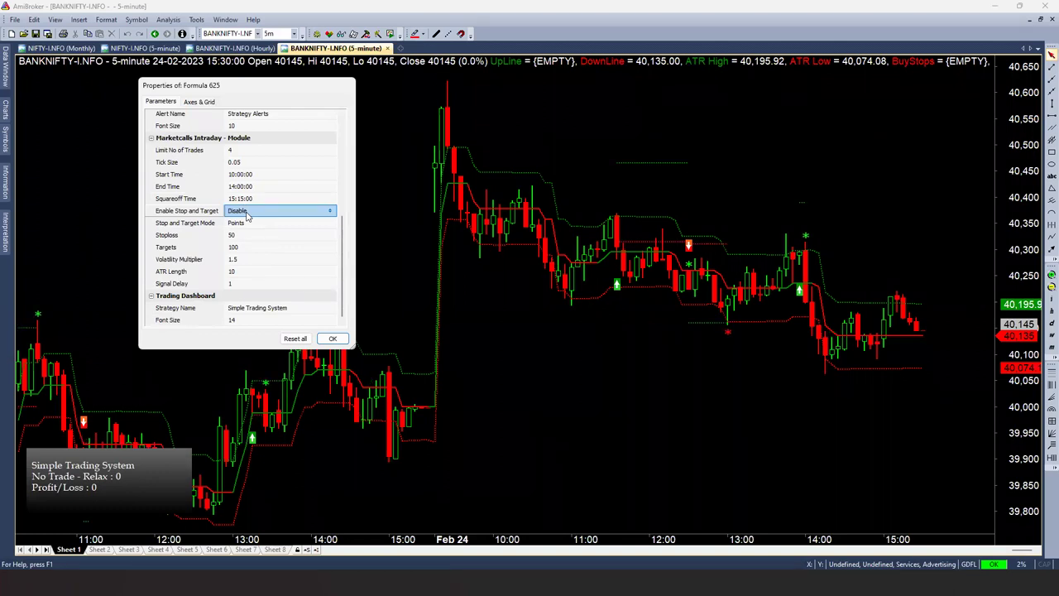
- Review the Stop and Target Mode options and keep Points as the mode
{"action": "left_click", "coordinate": [240, 223]}
{"action": "left_click", "coordinate": [238, 224]}
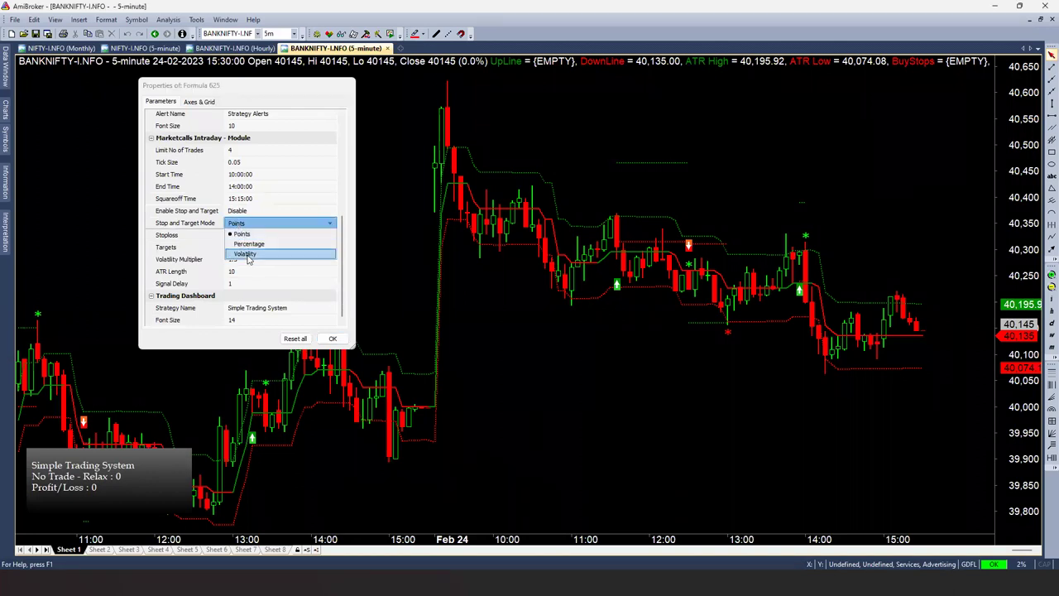
{"action": "left_click", "coordinate": [234, 235]}
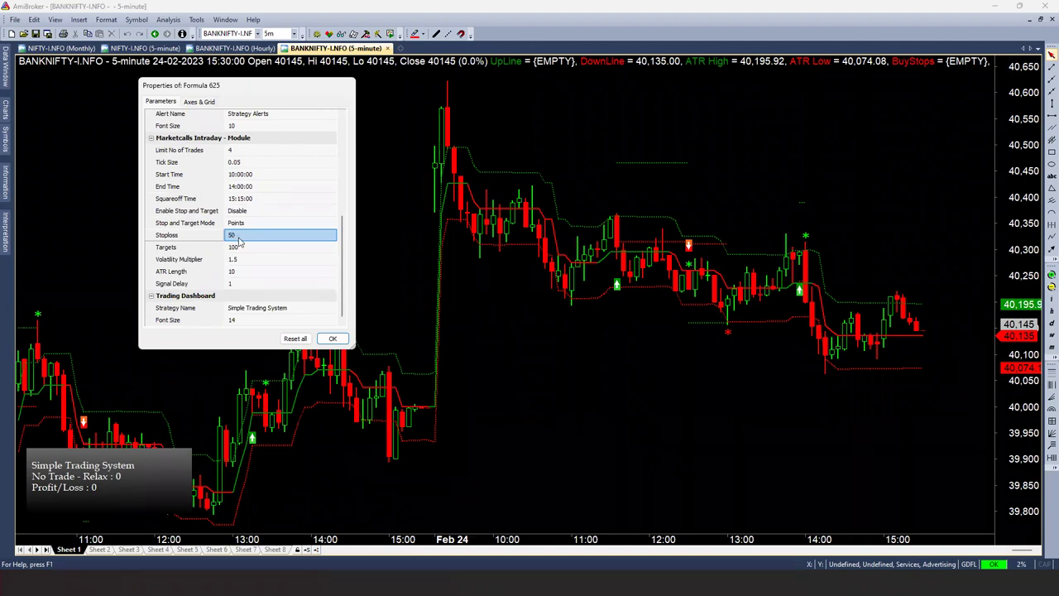
- Set the Intraday Module's Stoploss to 200 points and Targets to 500 points
{"action": "left_click", "coordinate": [235, 236]}
{"action": "double_click", "coordinate": [238, 236]}
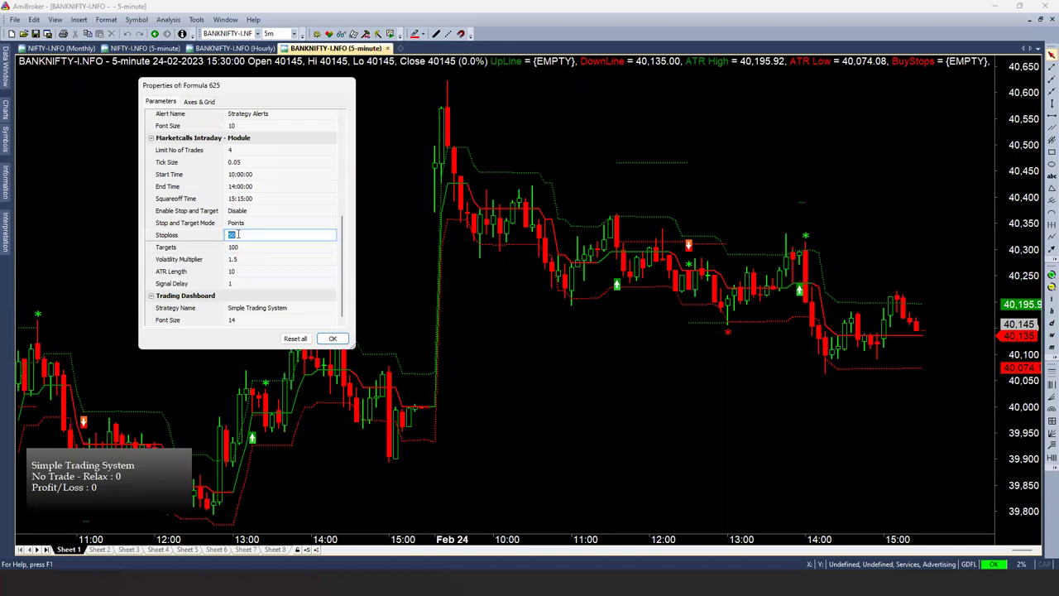
{"action": "type", "text": "200"}
{"action": "key", "text": "Return"}
{"action": "left_click", "coordinate": [235, 248]}
{"action": "double_click", "coordinate": [236, 247]}
{"action": "type", "text": "500"}
{"action": "key", "text": "Return"}
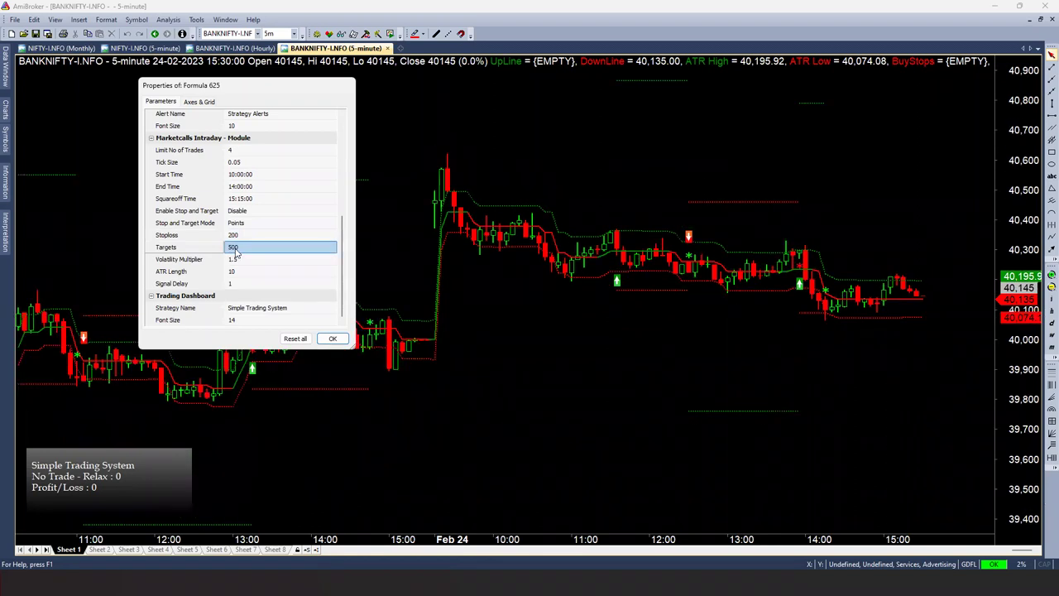
- Set the Intraday Module's Stoploss to 150 points and Targets to 300 points
{"action": "left_click", "coordinate": [242, 237]}
{"action": "double_click", "coordinate": [244, 238]}
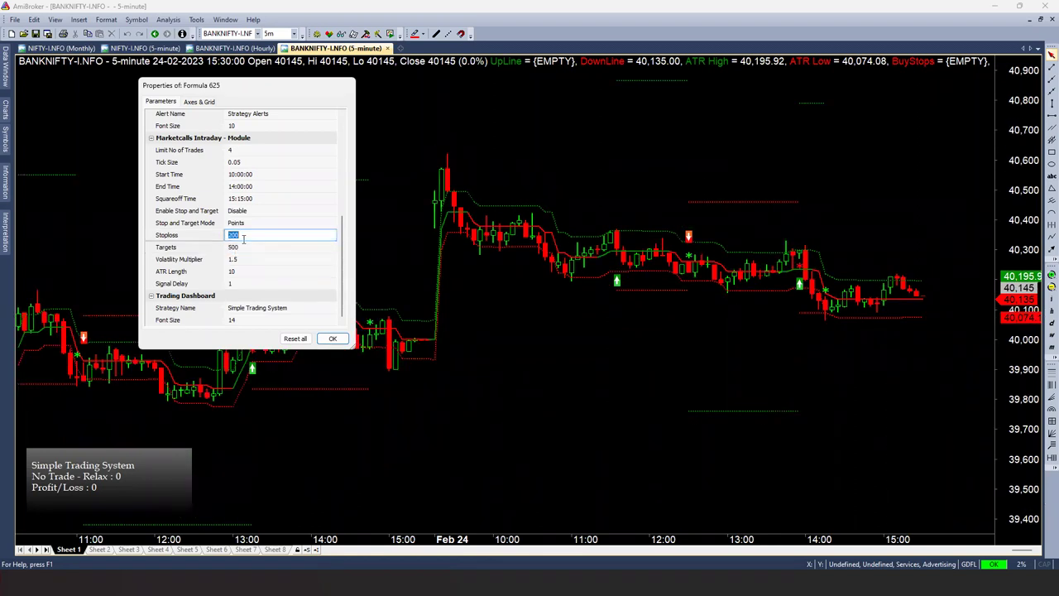
{"action": "type", "text": "150"}
{"action": "key", "text": "Return"}
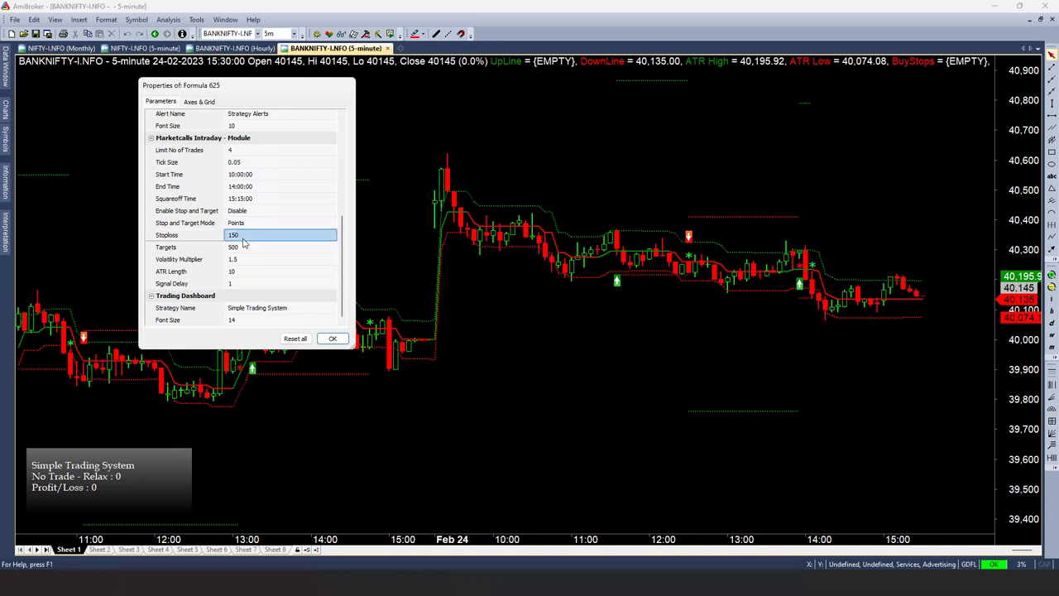
{"action": "left_click", "coordinate": [240, 246]}
{"action": "double_click", "coordinate": [239, 246]}
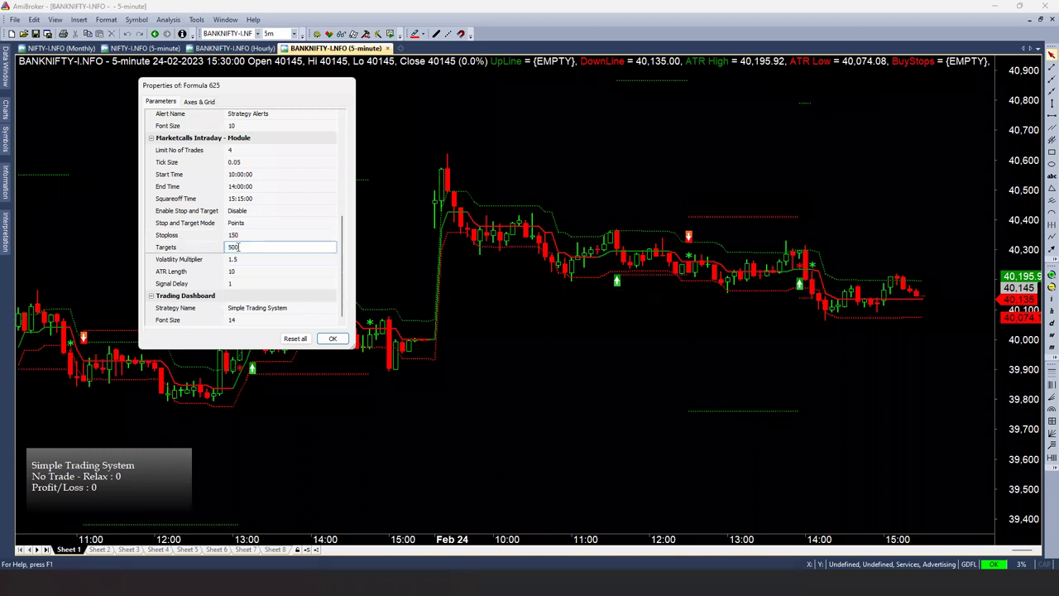
{"action": "type", "text": "300"}
{"action": "key", "text": "Return"}
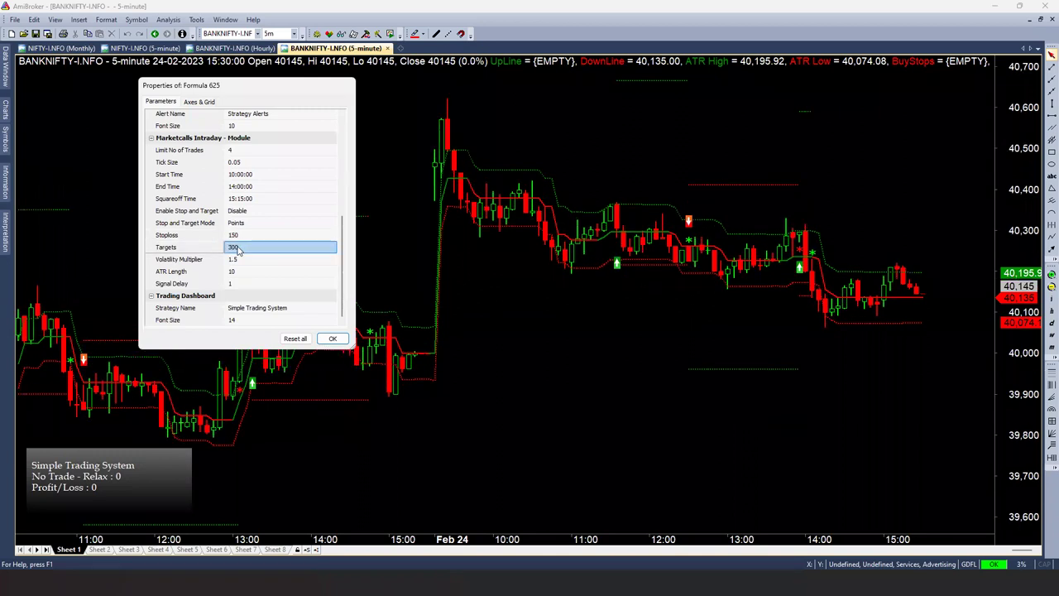
{"action": "left_click", "coordinate": [237, 259]}
{"action": "left_click", "coordinate": [236, 236]}
{"action": "double_click", "coordinate": [238, 237]}
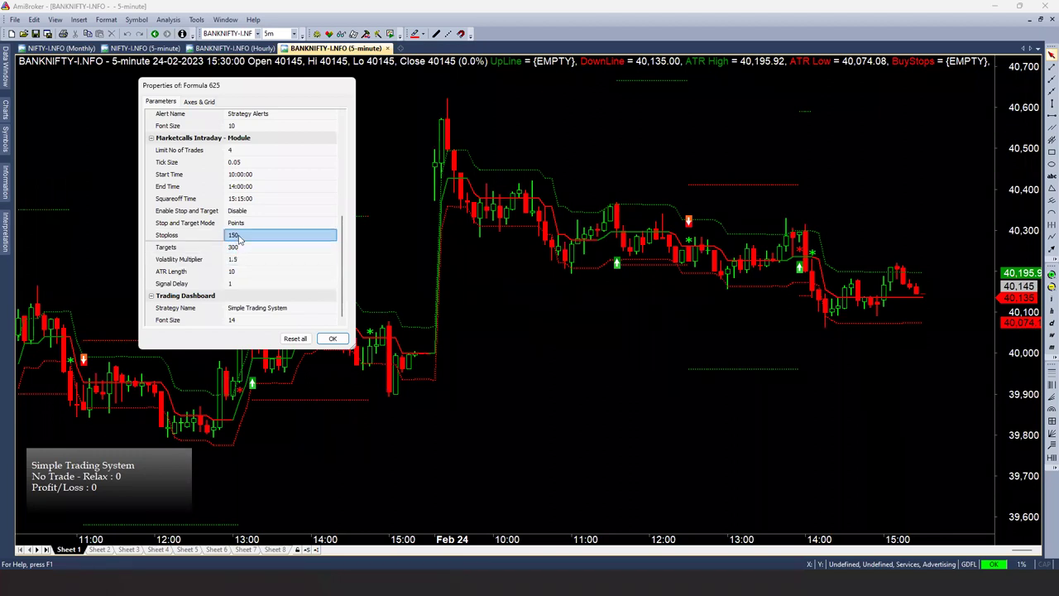
{"action": "left_click", "coordinate": [236, 248]}
{"action": "left_click", "coordinate": [234, 237]}
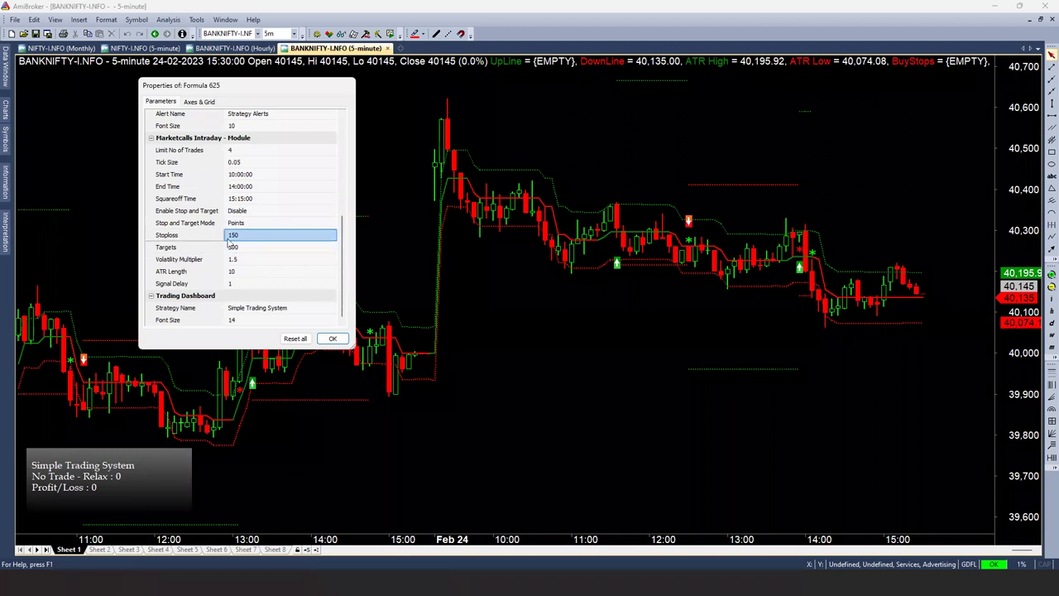
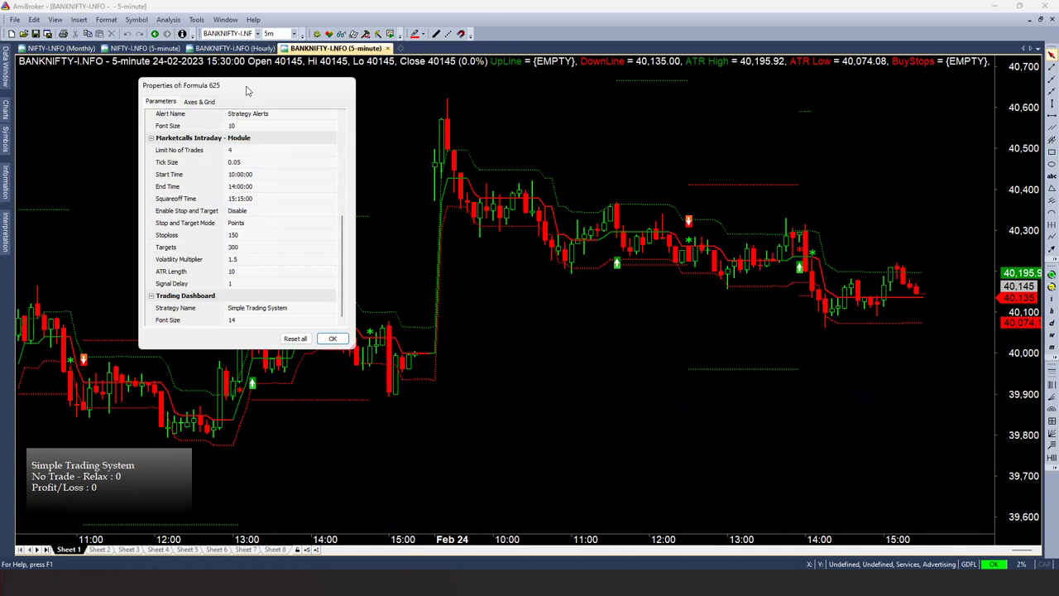
{"action": "left_click_drag", "start_coordinate": [246, 91], "coordinate": [524, 170]}
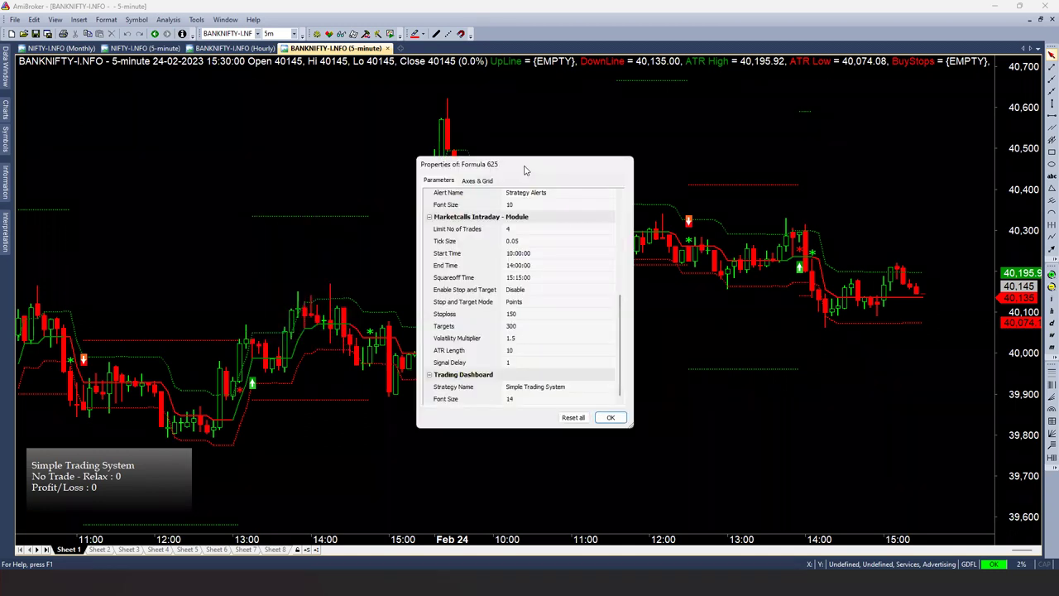
- Create a new formula in the AFL Formula Editor and insert the Blank Module snippet from the Charts category
{"action": "left_click", "coordinate": [15, 19]}
{"action": "mouse_move", "coordinate": [31, 33]}
{"action": "left_click", "coordinate": [51, 16]}
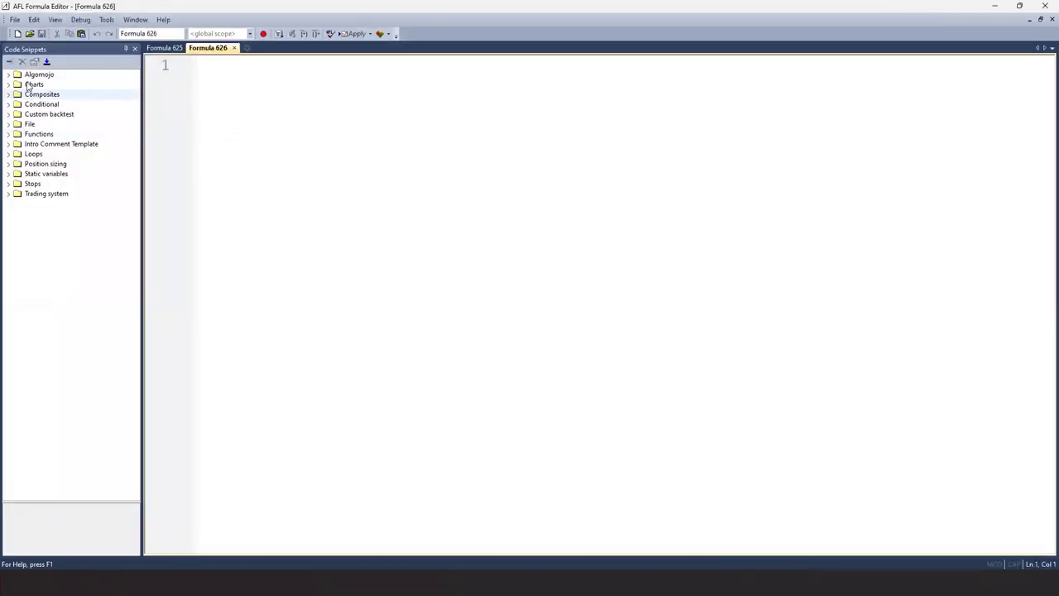
{"action": "double_click", "coordinate": [18, 87]}
{"action": "double_click", "coordinate": [49, 95]}
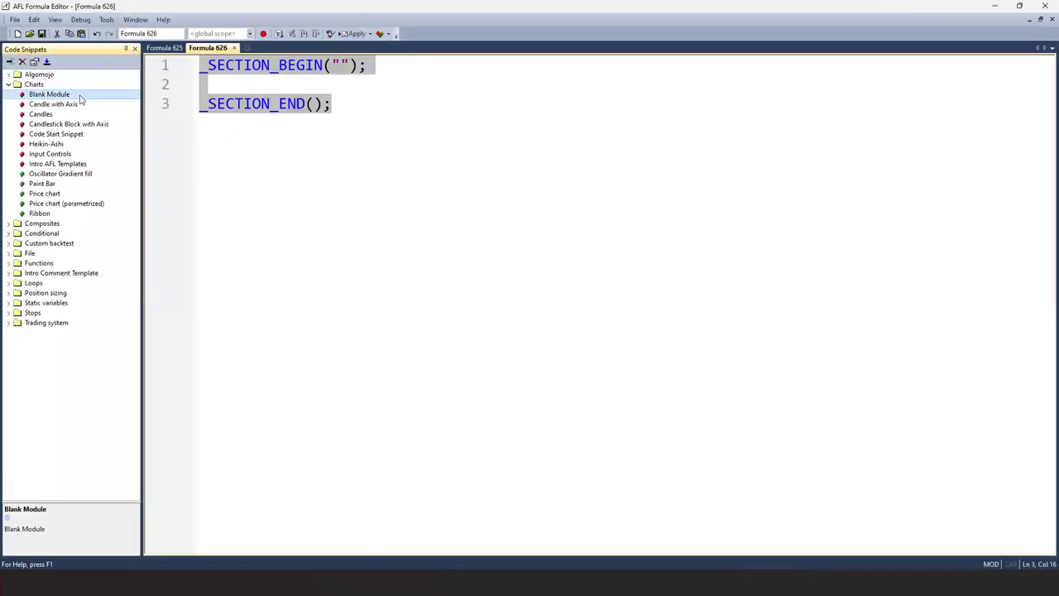
- Name the new formula's section "Range Analysis" and add blank lines inside it for code
{"action": "left_click", "coordinate": [360, 66]}
{"action": "type", "text": "Range Analysis"}
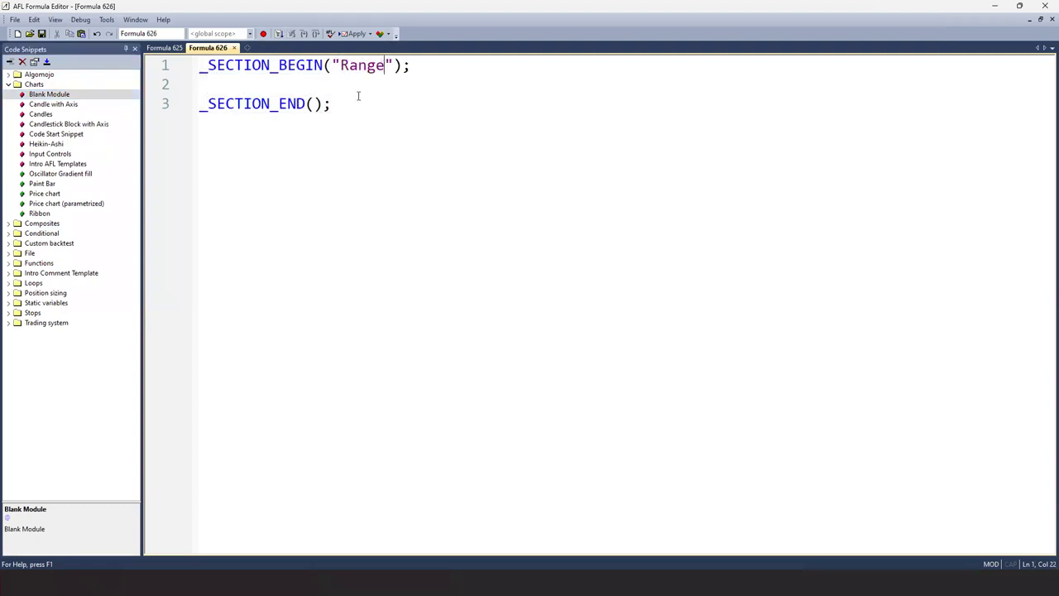
{"action": "key", "text": "End"}
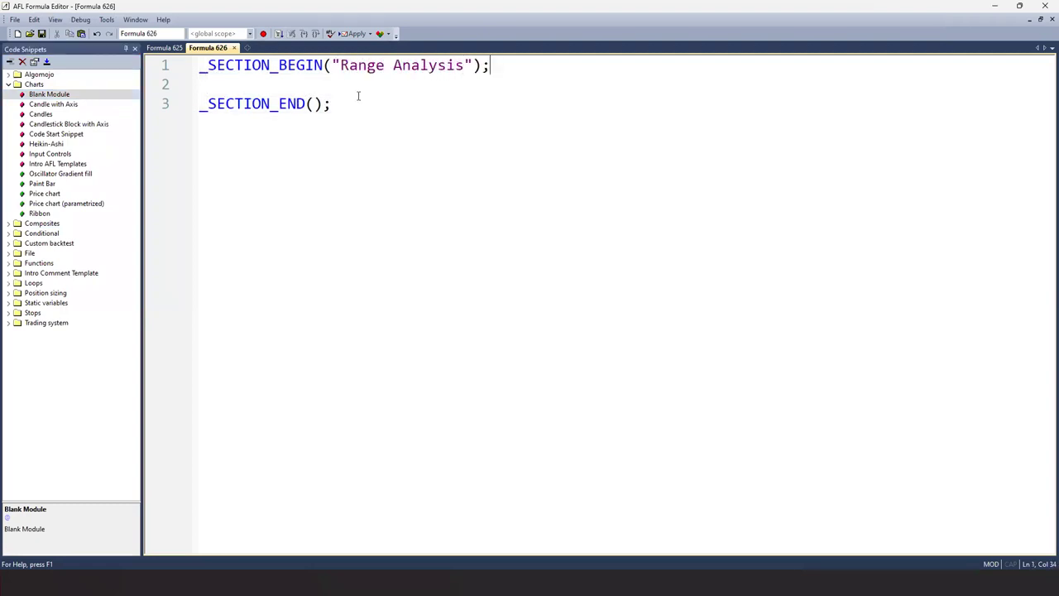
{"action": "key", "text": "Return"}
{"action": "key", "text": "Return"}
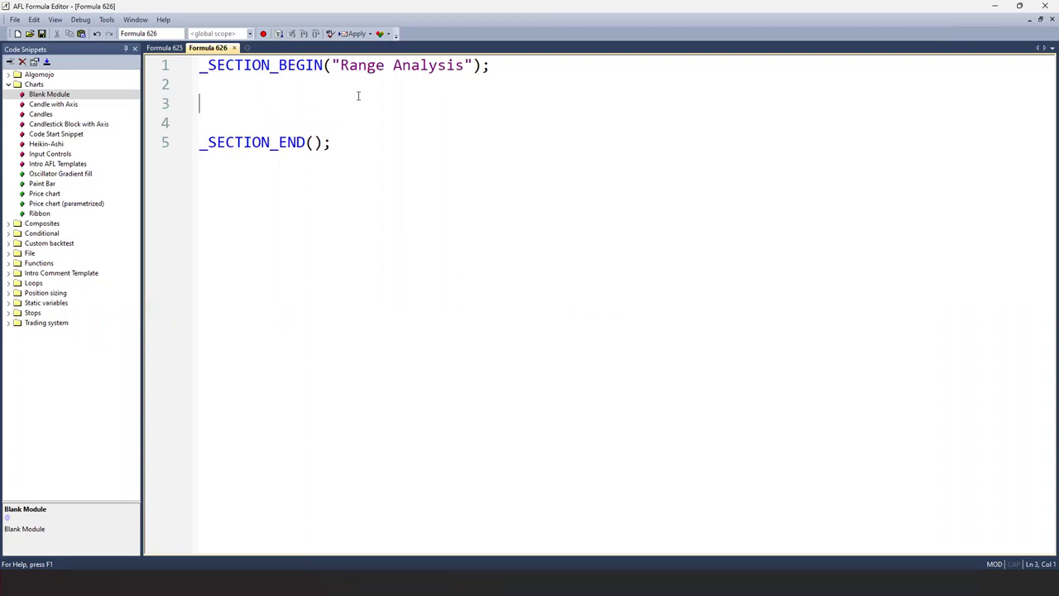
- Add the statement Plot(High-Low,"Range",colorYellow,styleHistogram); inside the Range Analysis section
{"action": "type", "text": "plot("}
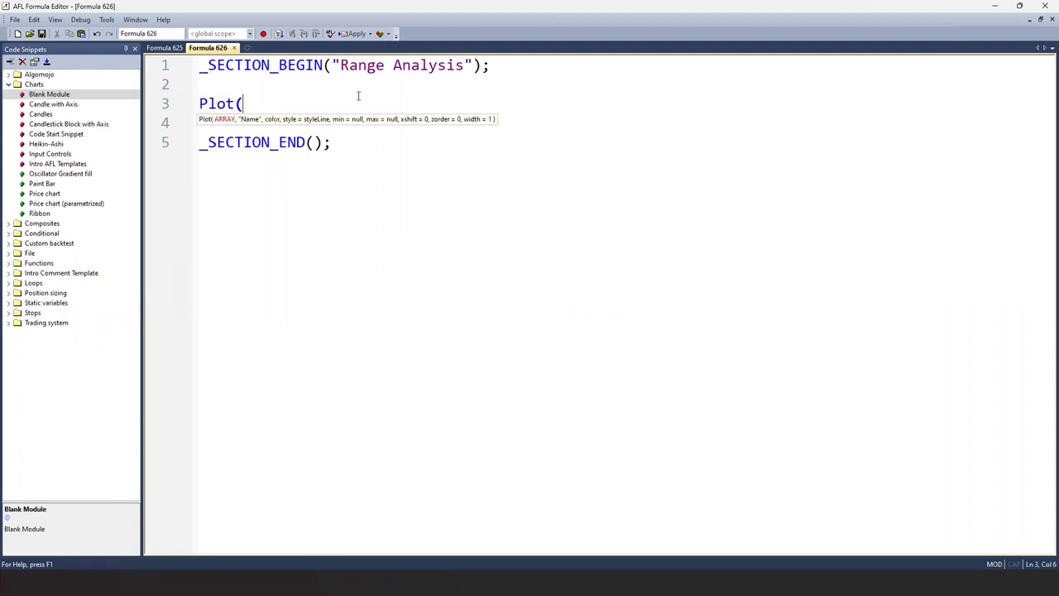
{"action": "type", "text": "high-low"}
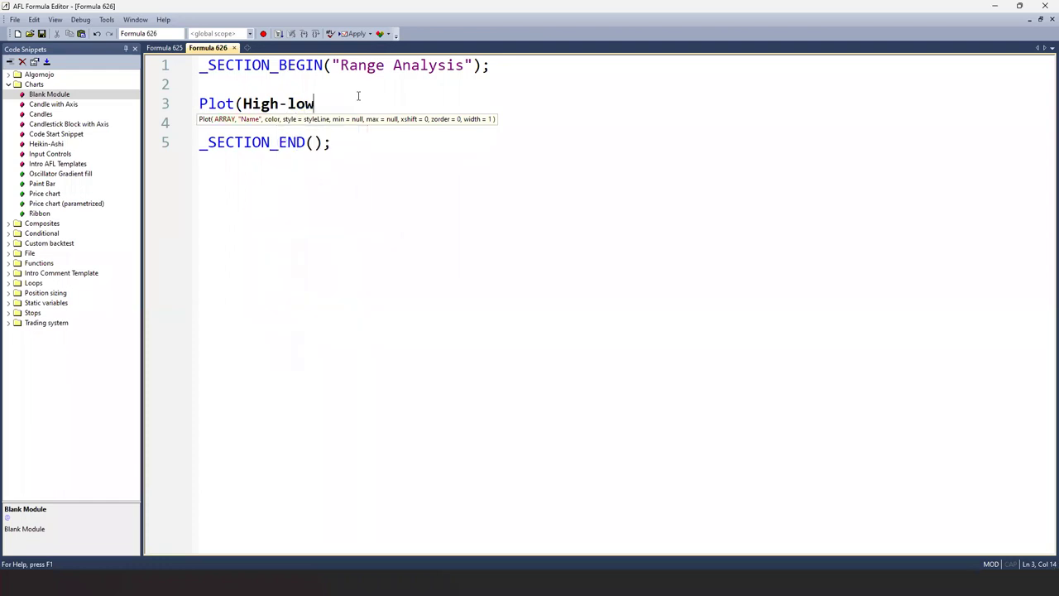
{"action": "type", "text": ",\"Range\",color"}
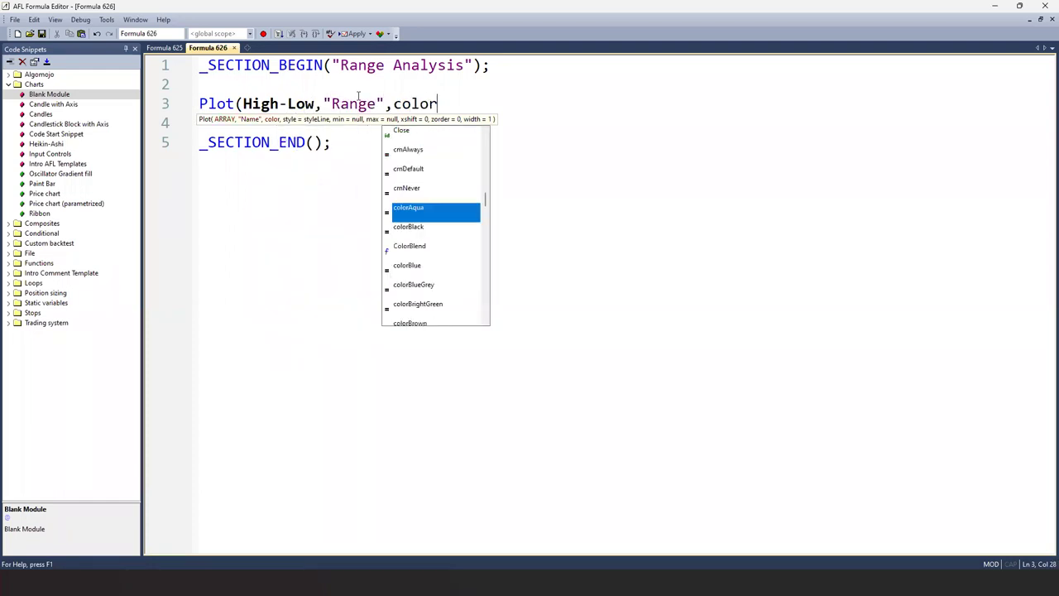
{"action": "type", "text": "Yellow,stylehis"}
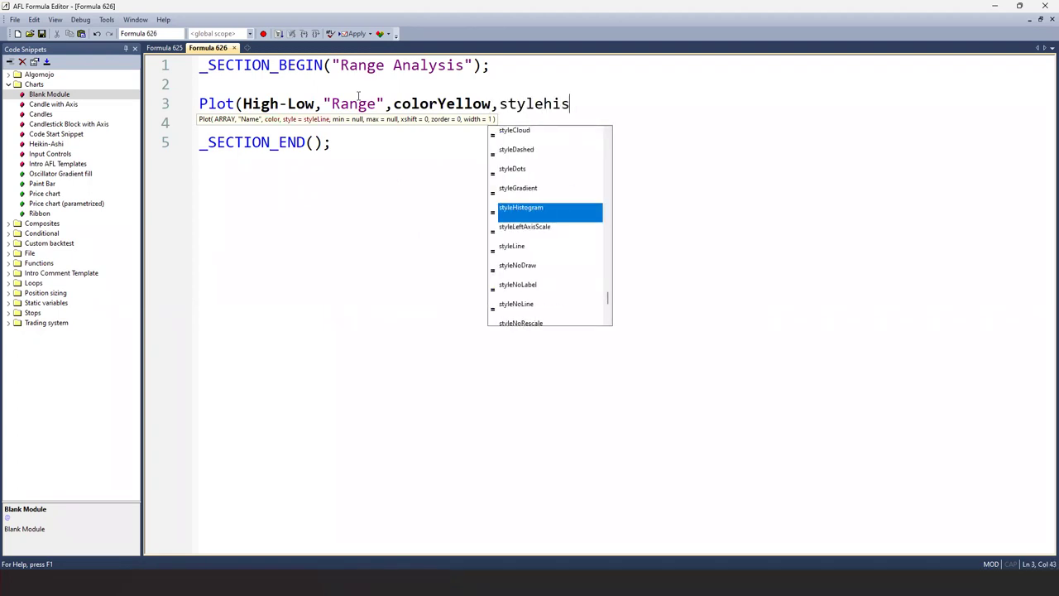
{"action": "key", "text": "Return"}
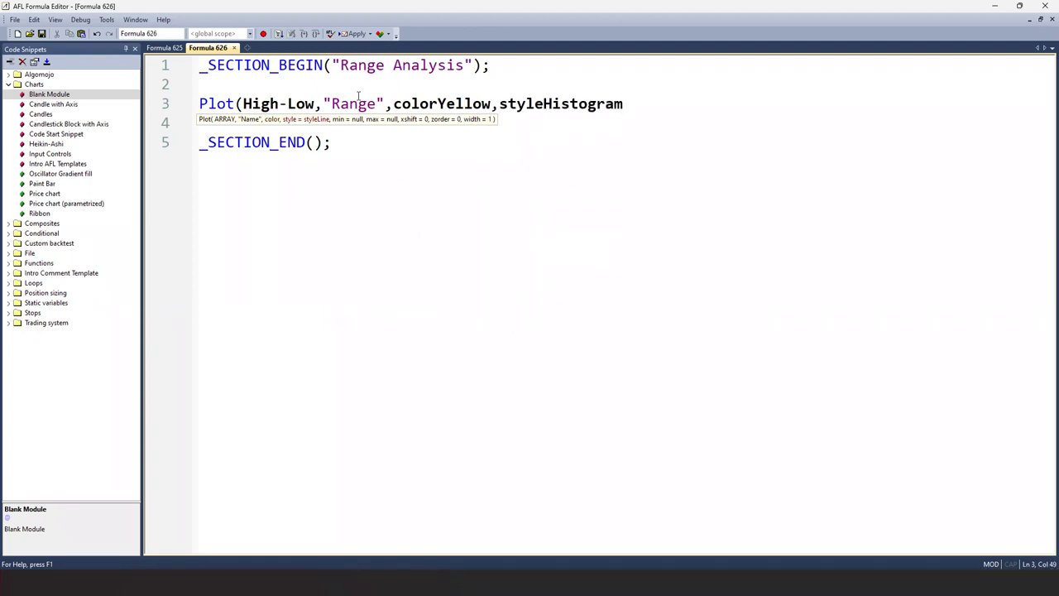
{"action": "type", "text": ");"}
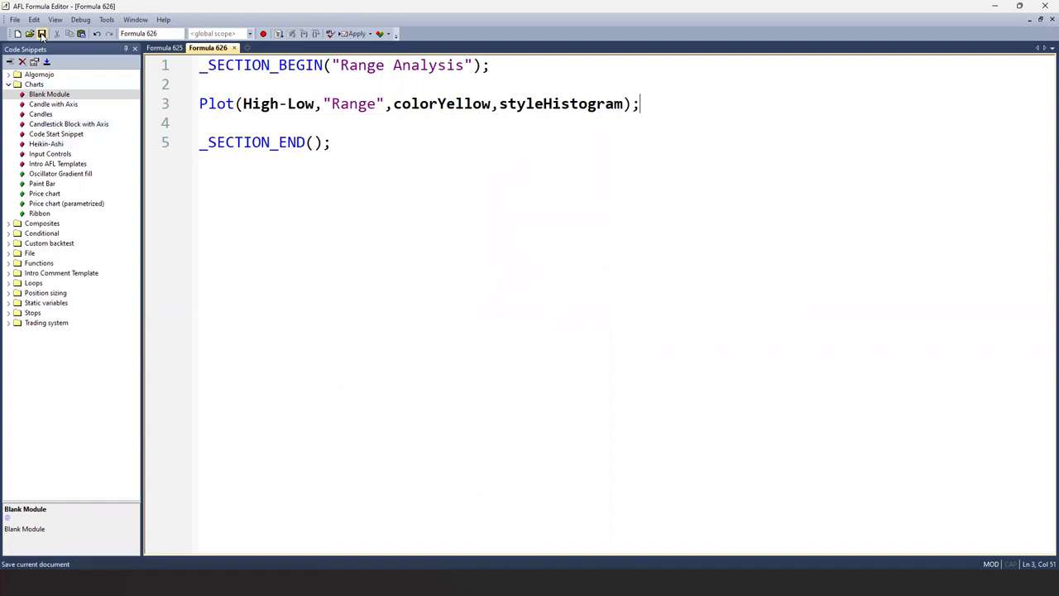
- Try to apply Formula 626 and check the chart window in AmiBroker
{"action": "left_click", "coordinate": [356, 34]}
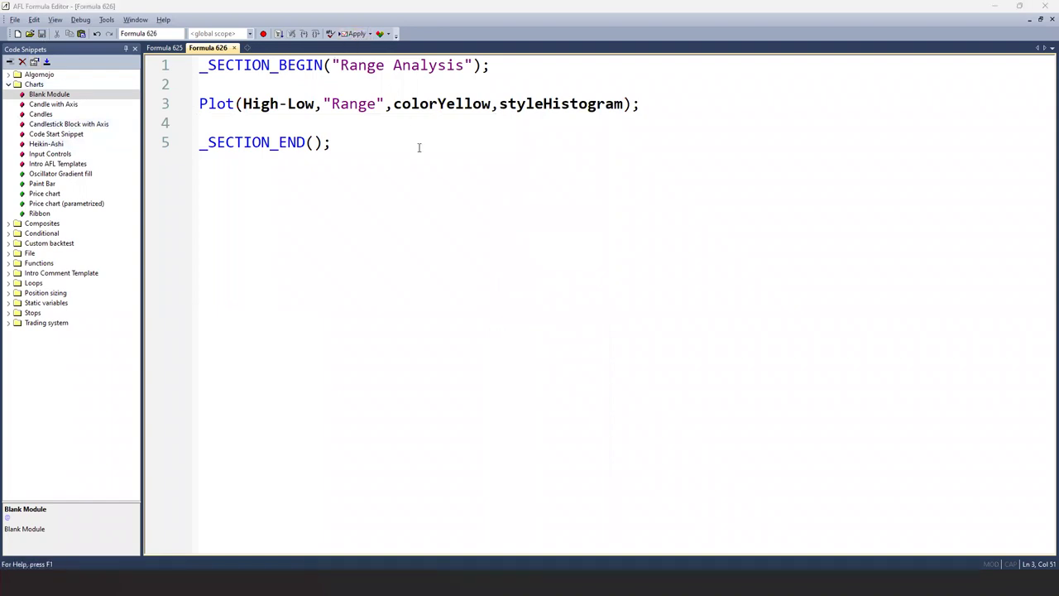
{"action": "key", "text": "alt+Tab"}
{"action": "key", "text": "alt+Tab"}
{"action": "right_click", "coordinate": [194, 289]}
{"action": "key", "text": "Escape"}
- Open a new 1-minute BANKNIFTY-I.NFO chart, add a candlestick price chart to it, and close the Formula 625 properties
{"action": "left_click", "coordinate": [400, 49]}
{"action": "left_click", "coordinate": [6, 109]}
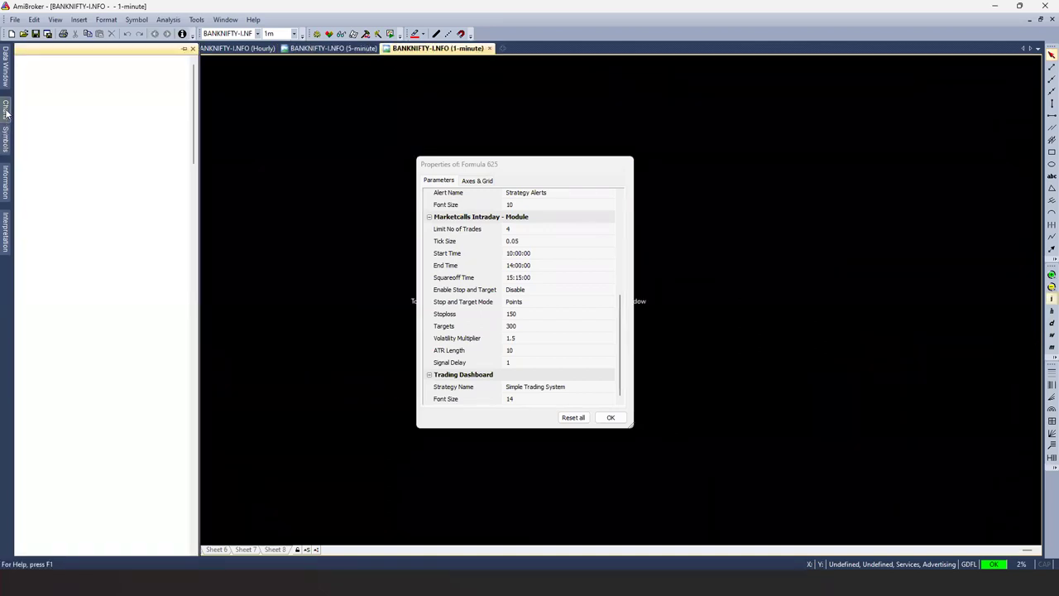
{"action": "left_click_drag", "start_coordinate": [60, 331], "coordinate": [388, 235]}
{"action": "left_click", "coordinate": [610, 418]}
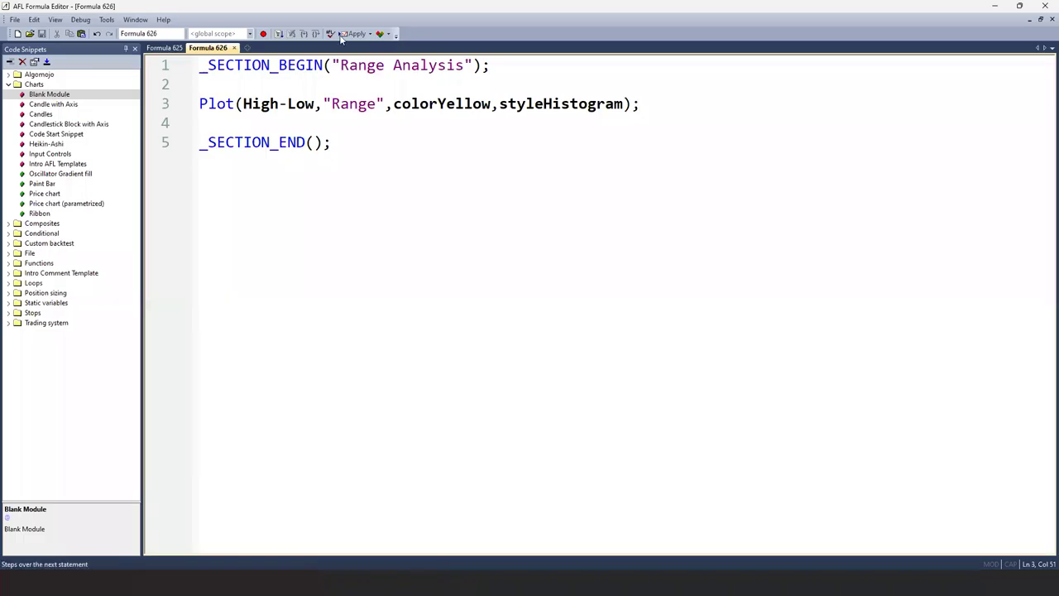
- Apply Formula 626 as a separate pane below the candlestick chart and set the chart interval to daily
{"action": "left_click", "coordinate": [354, 34]}
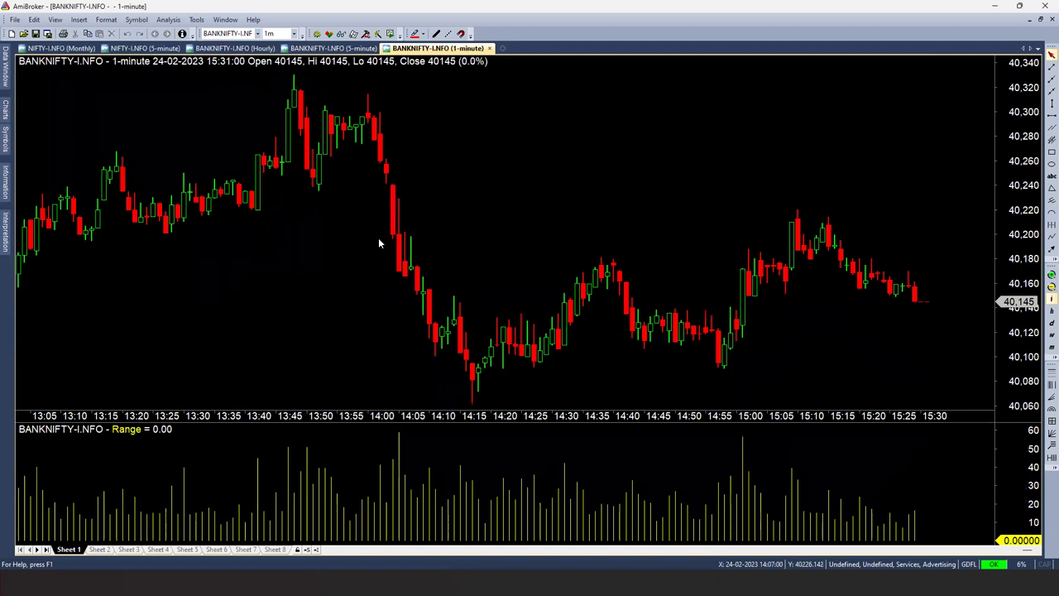
{"action": "left_click", "coordinate": [275, 33]}
{"action": "type", "text": "D"}
{"action": "key", "text": "Return"}
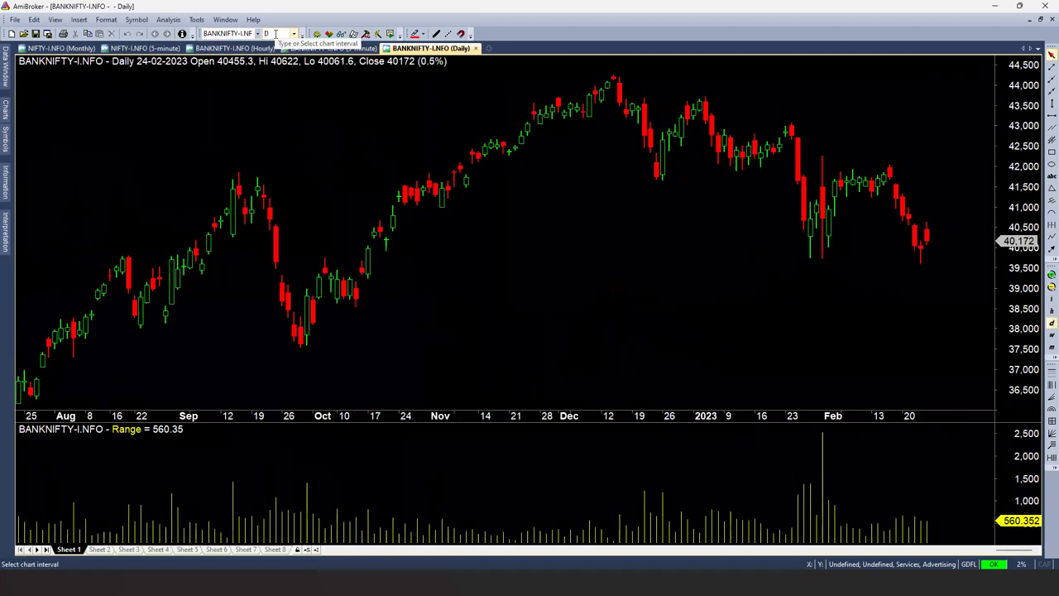
- Examine the recent daily bars of the Range histogram and check them against the formula and the price chart's high and low
{"action": "left_click", "coordinate": [836, 528]}
{"action": "left_click_drag", "start_coordinate": [850, 529], "coordinate": [946, 544]}
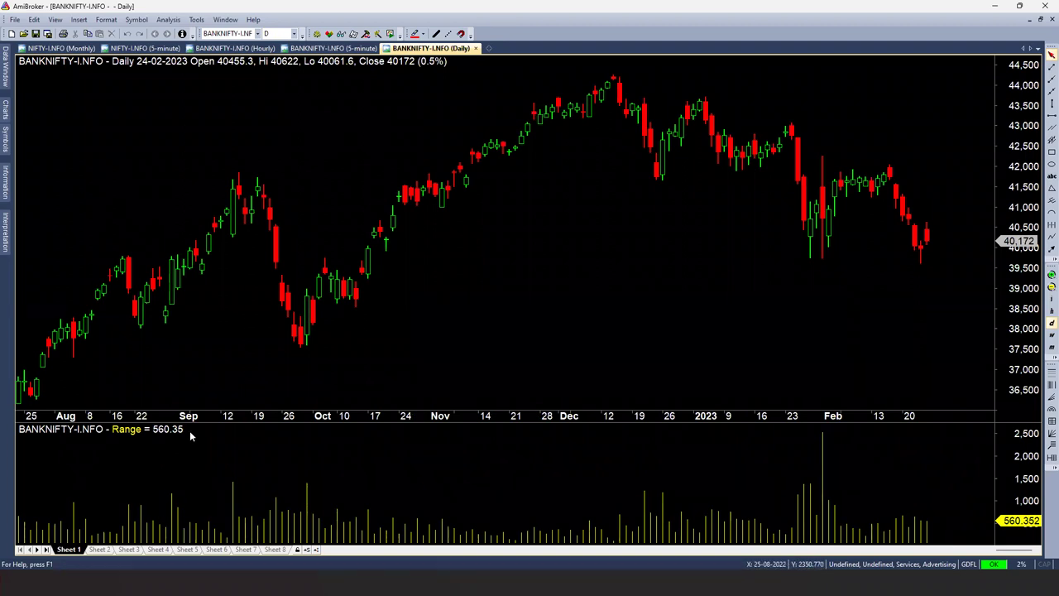
{"action": "mouse_move", "coordinate": [190, 435]}
{"action": "key", "text": "alt+Tab"}
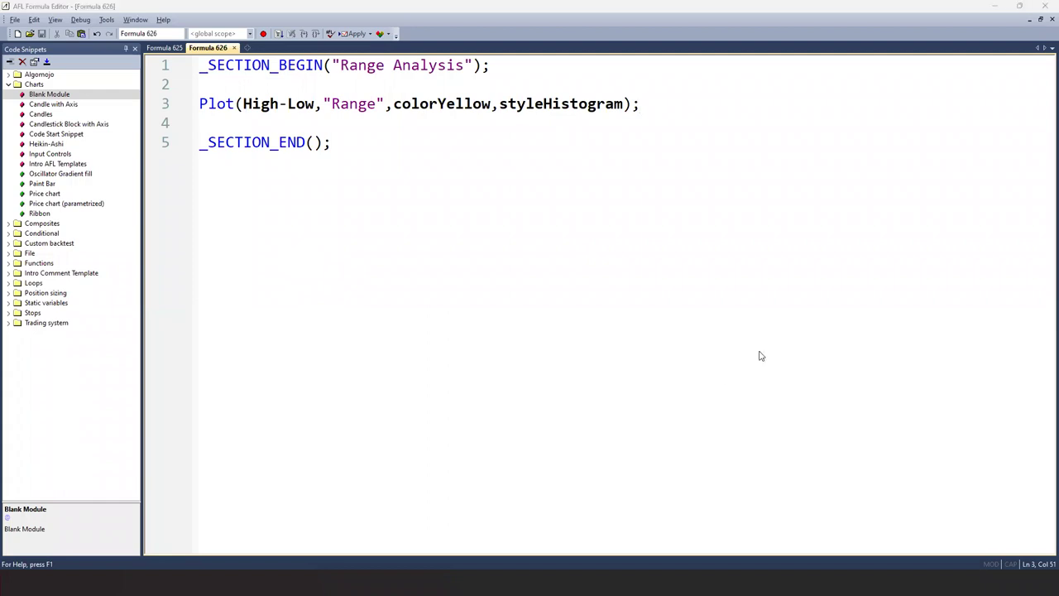
{"action": "key", "text": "alt+Tab"}
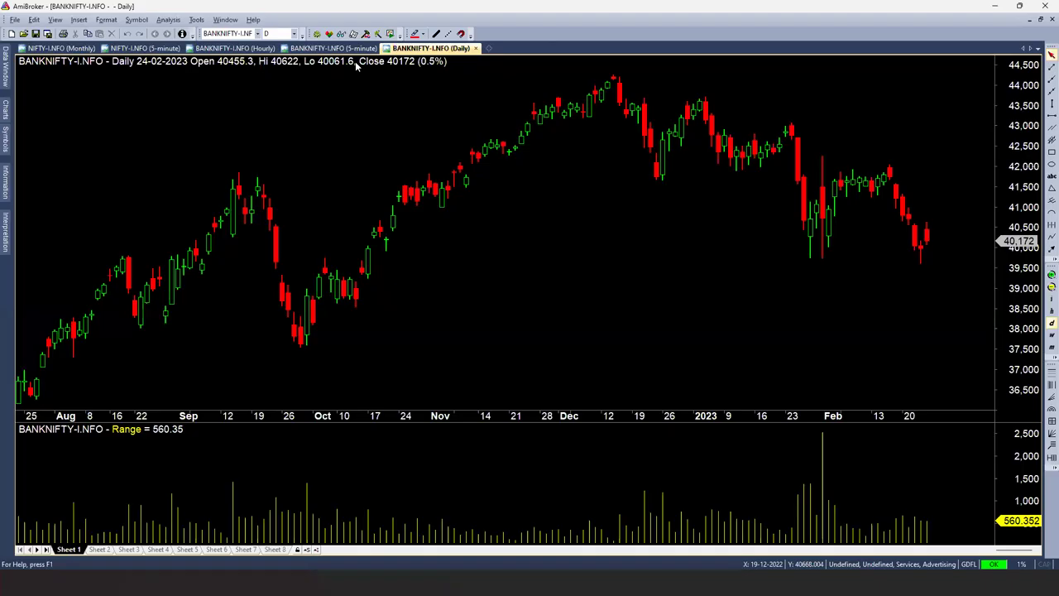
- Limit the number of trades to 2 in the Formula 625 parameters of the 5-minute BANKNIFTY-I.NFO chart
{"action": "left_click", "coordinate": [343, 49]}
{"action": "right_click", "coordinate": [268, 159]}
{"action": "left_click", "coordinate": [286, 169]}
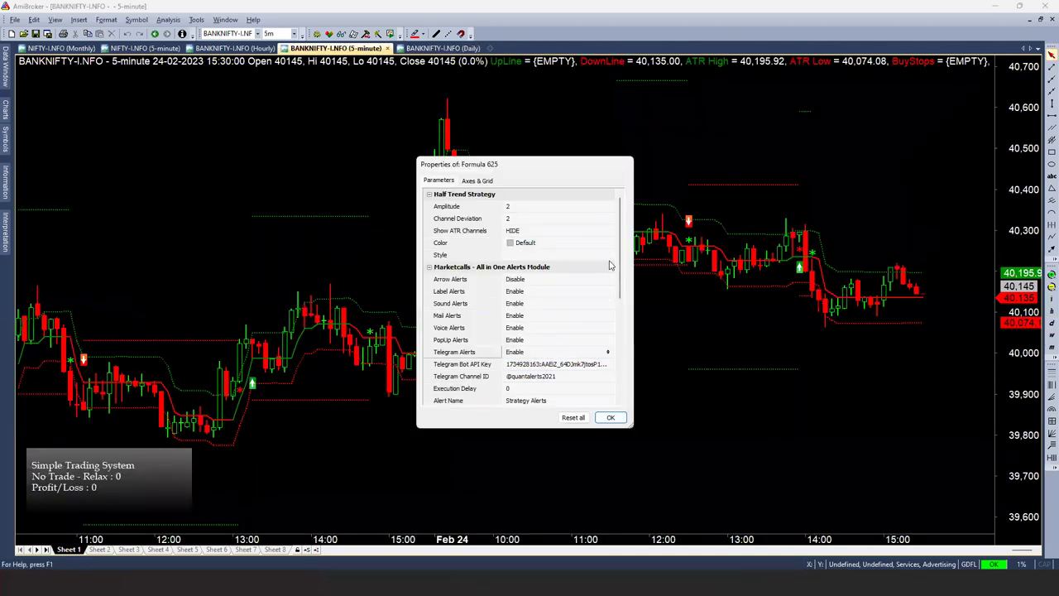
{"action": "scroll", "coordinate": [619, 327], "scroll_direction": "down", "scroll_amount": 1}
{"action": "scroll", "coordinate": [619, 327], "scroll_direction": "down", "scroll_amount": 4}
{"action": "left_click", "coordinate": [510, 247]}
{"action": "type", "text": "2"}
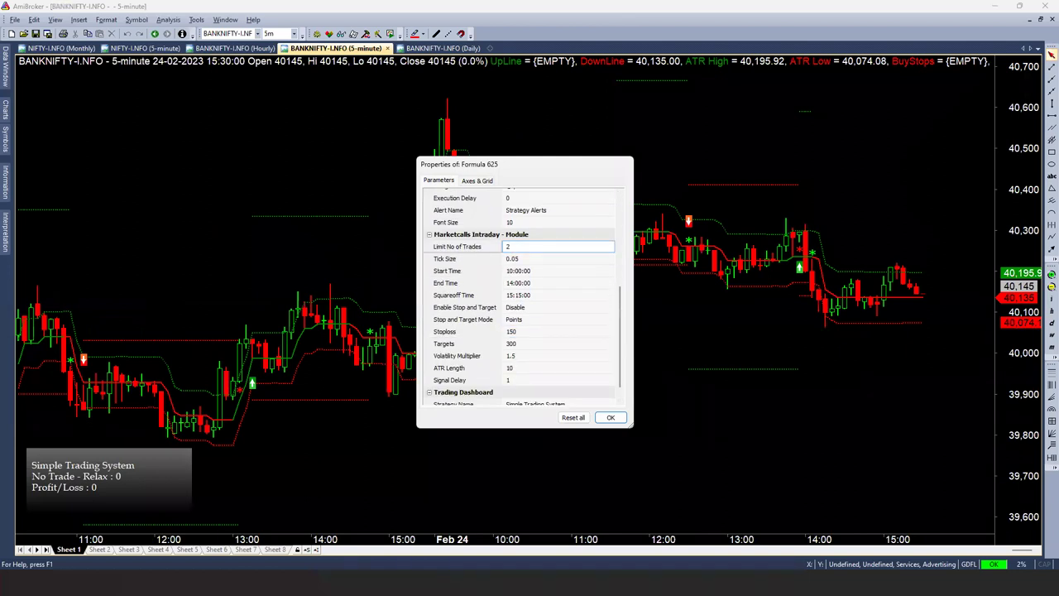
{"action": "key", "text": "Return"}
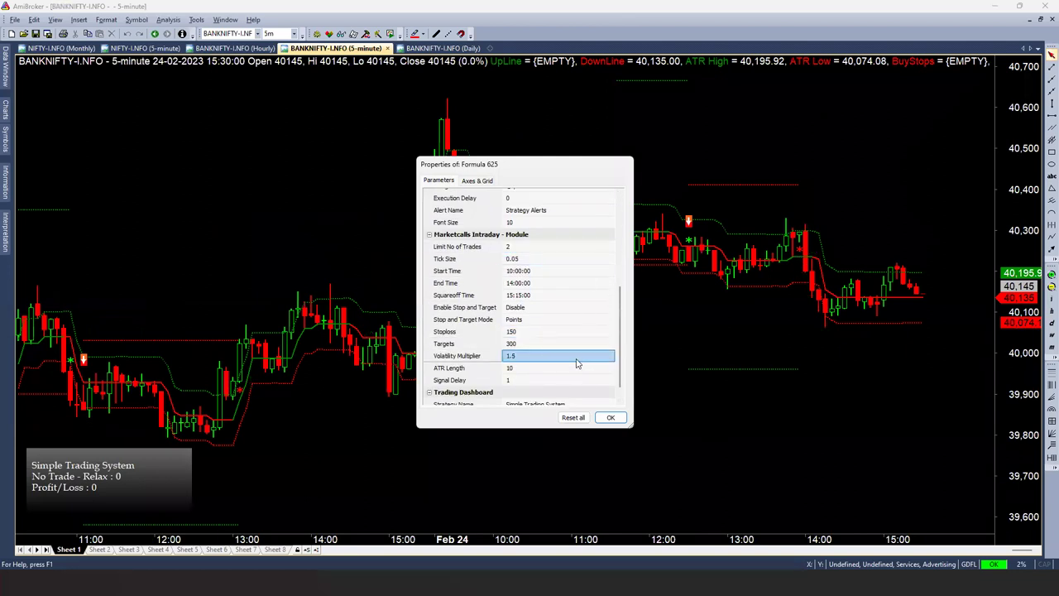
{"action": "left_click", "coordinate": [610, 417]}
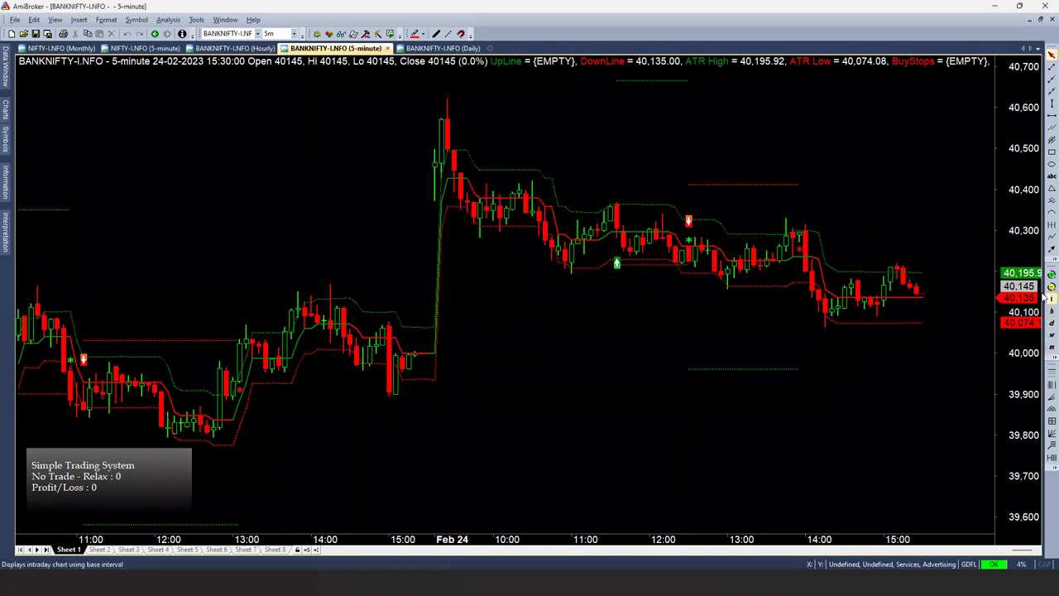
- Set the stop and target mode to Volatility in the Formula 625 parameters
{"action": "left_click", "coordinate": [1051, 285]}
{"action": "left_click", "coordinate": [1046, 286]}
{"action": "left_click", "coordinate": [1046, 285]}
{"action": "left_click", "coordinate": [1045, 285]}
{"action": "left_click", "coordinate": [1045, 286]}
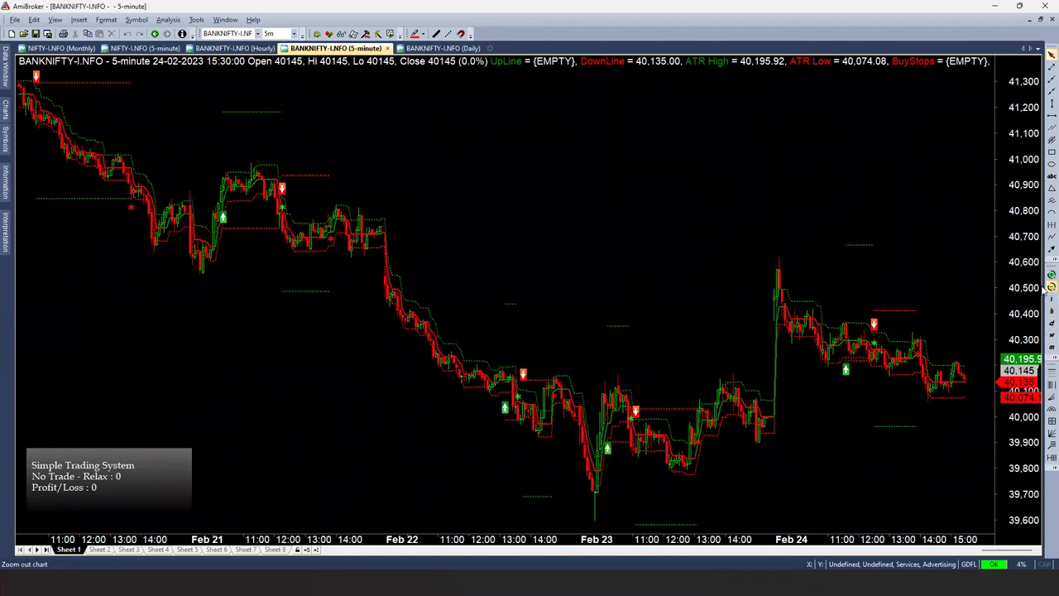
{"action": "right_click", "coordinate": [574, 165]}
{"action": "left_click", "coordinate": [611, 173]}
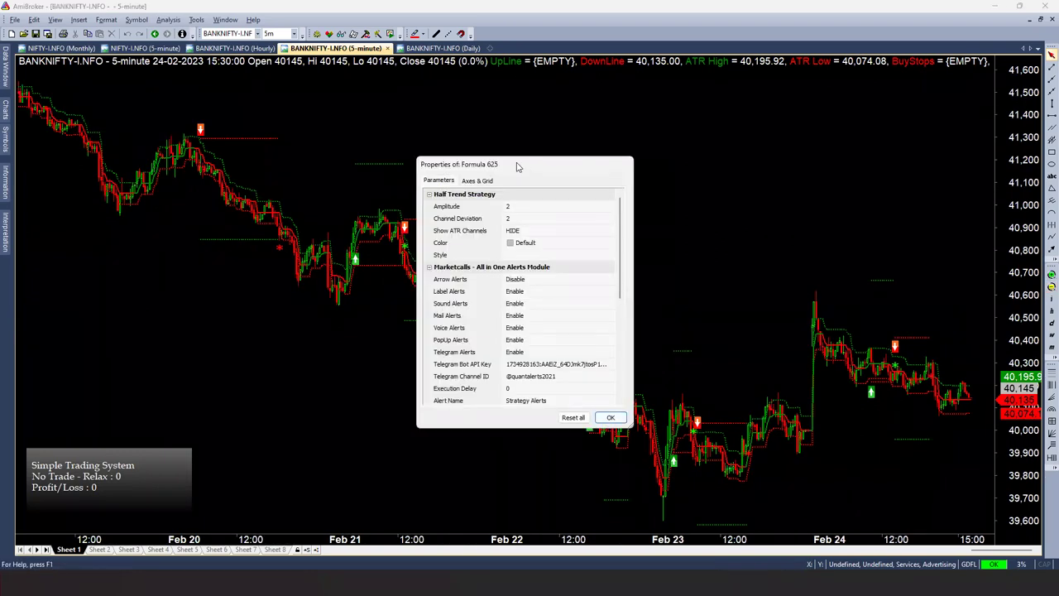
{"action": "left_click_drag", "start_coordinate": [516, 166], "coordinate": [229, 100]}
{"action": "left_click_drag", "start_coordinate": [335, 191], "coordinate": [335, 277]}
{"action": "left_click", "coordinate": [227, 241]}
{"action": "left_click", "coordinate": [232, 253]}
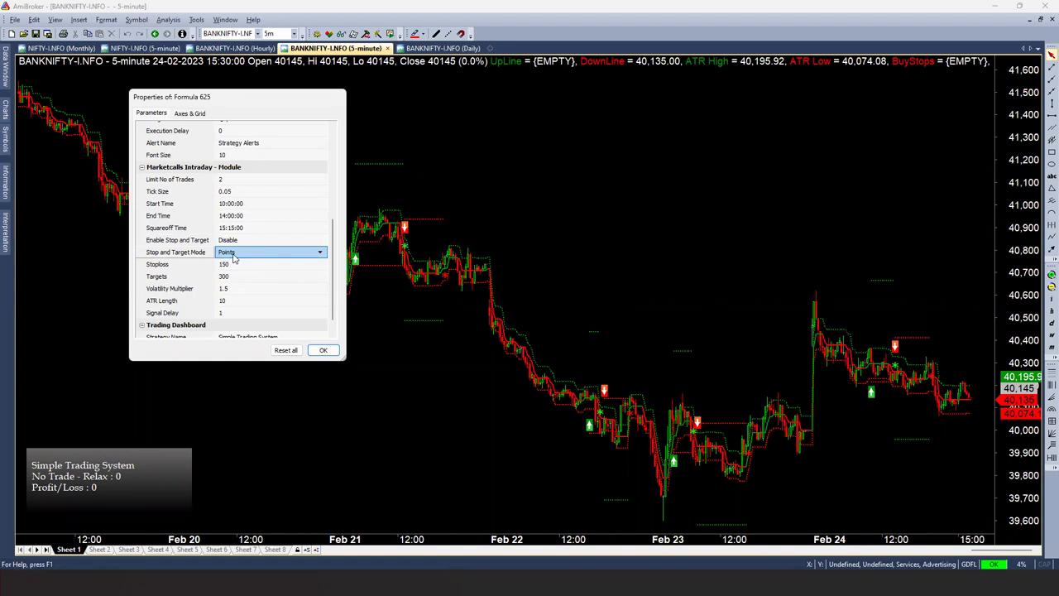
{"action": "left_click", "coordinate": [234, 256]}
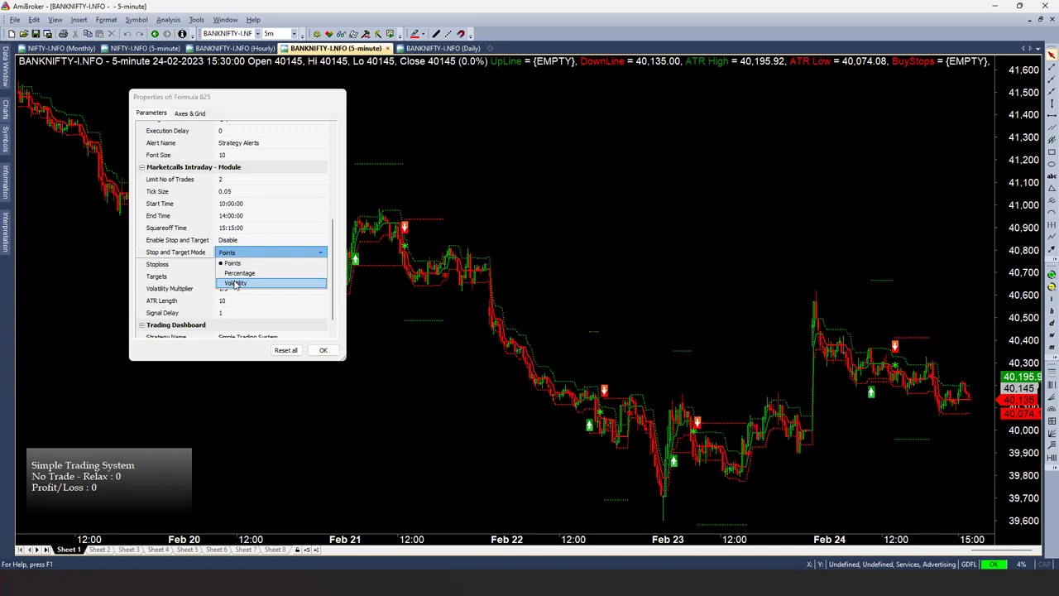
{"action": "left_click", "coordinate": [236, 283]}
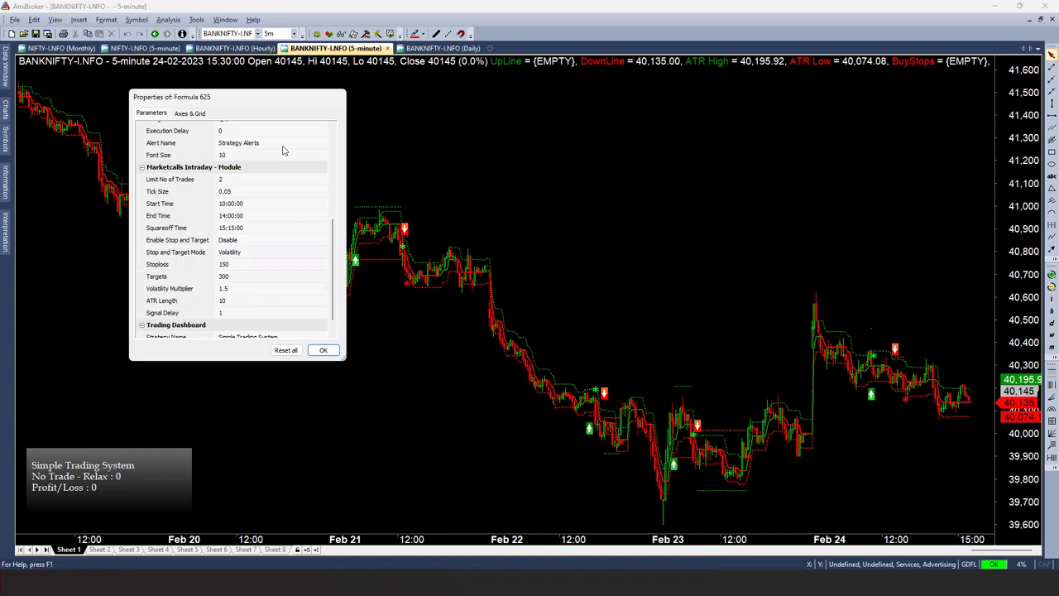
{"action": "left_click_drag", "start_coordinate": [251, 97], "coordinate": [144, 115]}
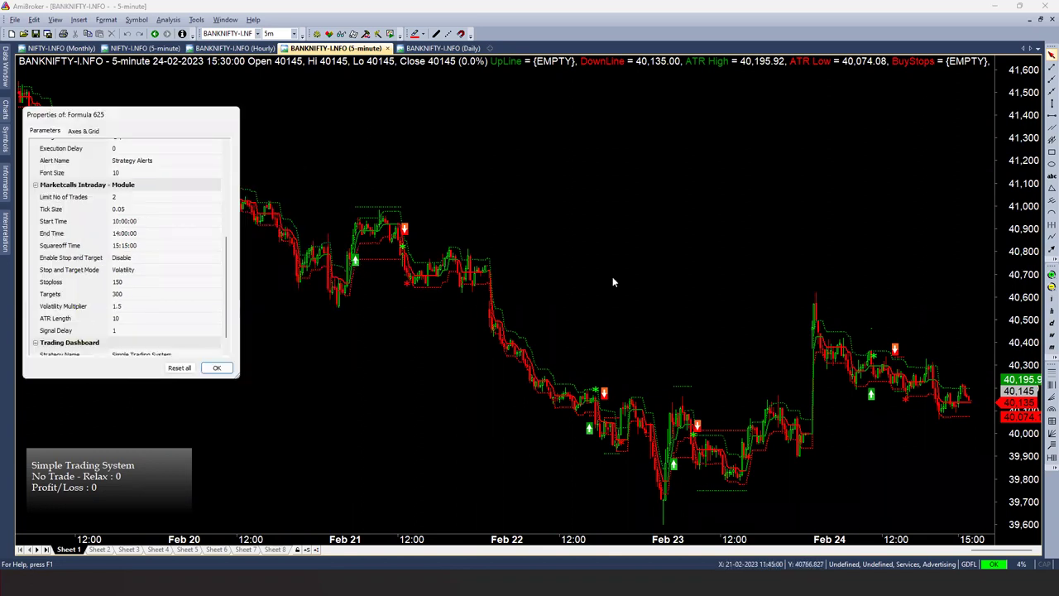
{"action": "mouse_move", "coordinate": [498, 178]}
- Set the volatility multiplier to 2.5 and the ATR length to 22
{"action": "left_click", "coordinate": [133, 307]}
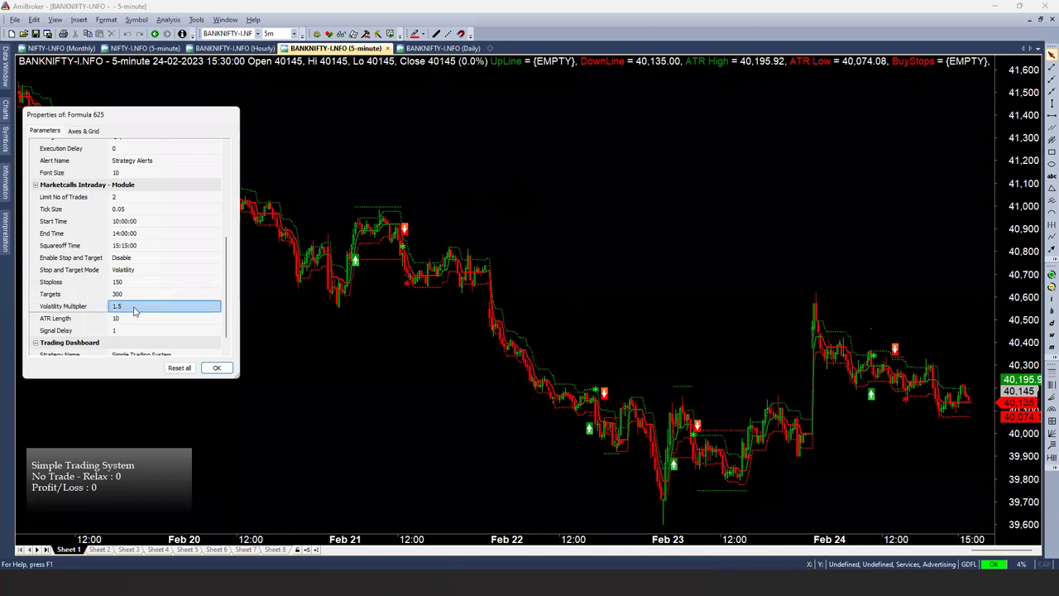
{"action": "left_click_drag", "start_coordinate": [150, 306], "coordinate": [154, 311]}
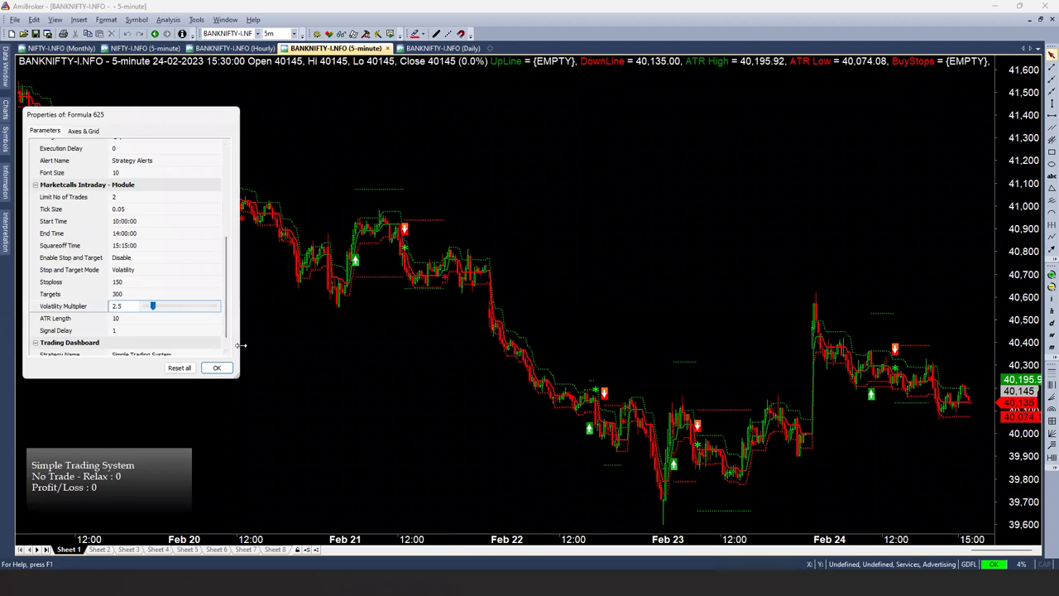
{"action": "left_click", "coordinate": [142, 322]}
{"action": "mouse_move", "coordinate": [152, 319]}
{"action": "left_mouse_down"}
{"action": "mouse_move", "coordinate": [178, 321]}
{"action": "mouse_move", "coordinate": [151, 320]}
{"action": "mouse_move", "coordinate": [174, 326]}
{"action": "mouse_move", "coordinate": [160, 321]}
{"action": "left_mouse_up"}
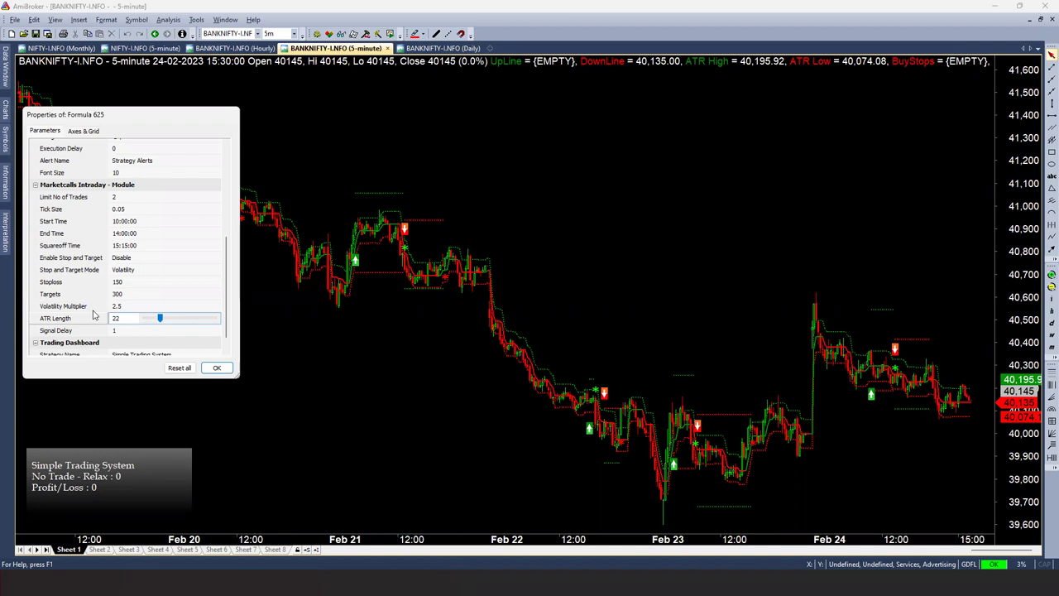
- Name the trading dashboard's strategy "Half Trend Intraday Trading System" and apply the parameters
{"action": "scroll", "coordinate": [226, 273], "scroll_direction": "down", "scroll_amount": 1}
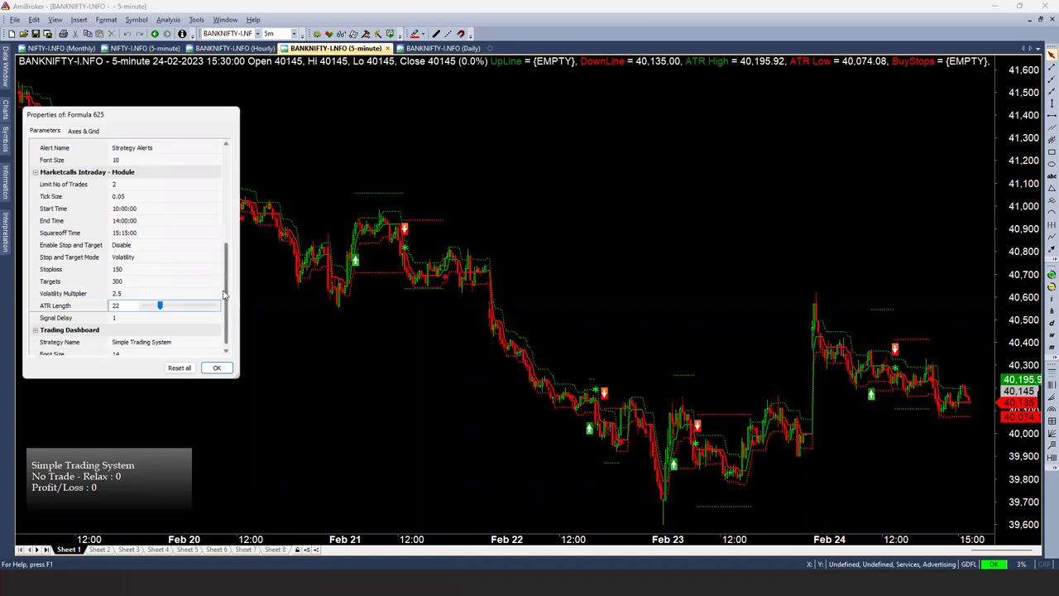
{"action": "left_click", "coordinate": [172, 337]}
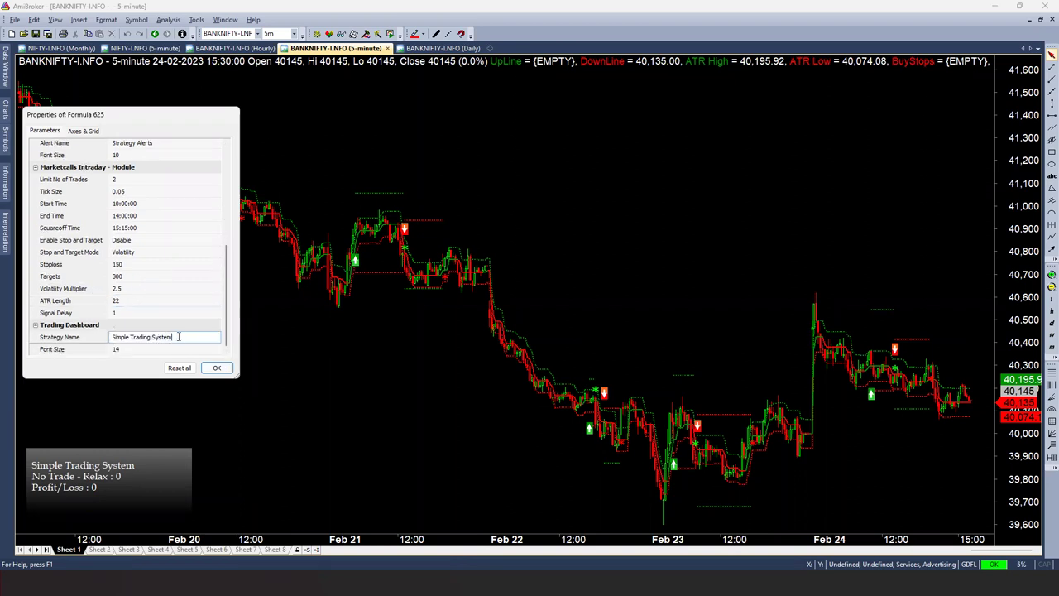
{"action": "left_click", "coordinate": [68, 342]}
{"action": "type", "text": "Half Tred"}
{"action": "key", "text": "BackSpace"}
{"action": "type", "text": "nd Intraday Trading Syste"}
{"action": "key", "text": "BackSpace"}
{"action": "type", "text": "tem"}
{"action": "key", "text": "Return"}
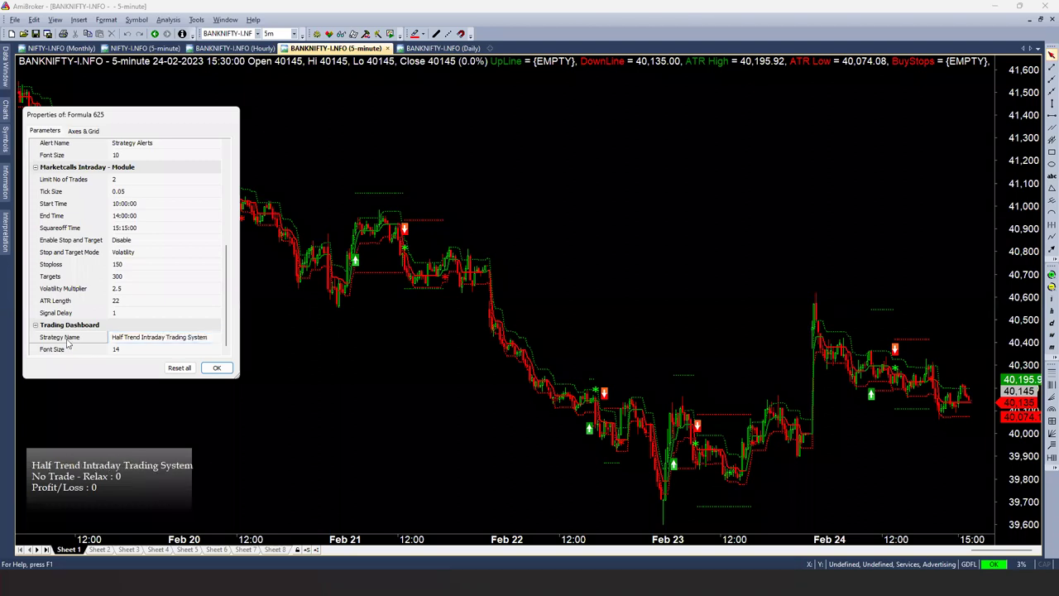
{"action": "left_click", "coordinate": [216, 368]}
- Examine the buy and sell signals with their stop and target levels from 21 February onwards on the 5-minute chart
{"action": "left_click_drag", "start_coordinate": [354, 264], "coordinate": [467, 277]}
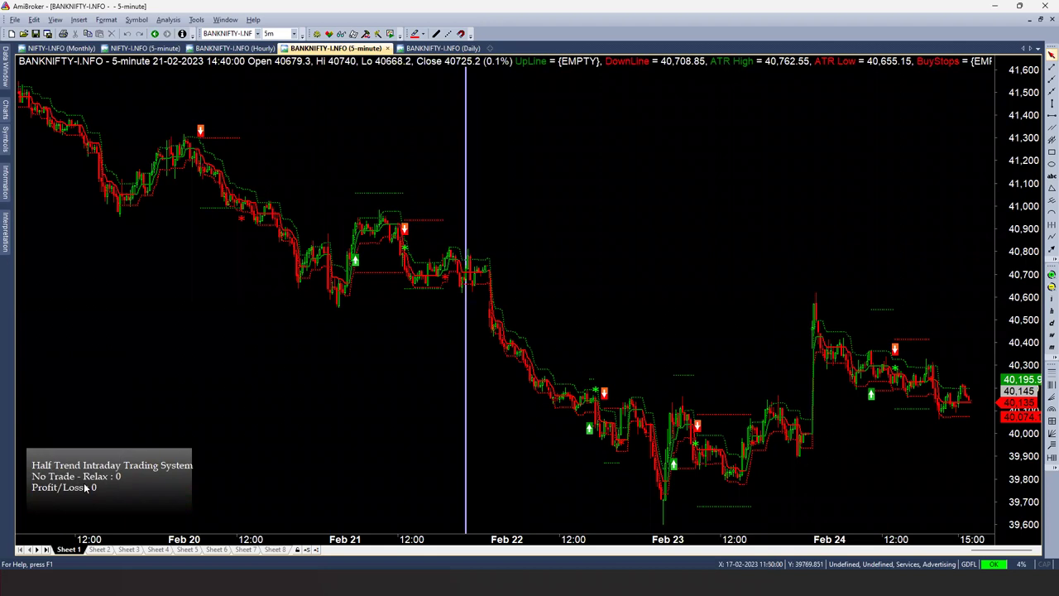
{"action": "left_click_drag", "start_coordinate": [499, 328], "coordinate": [582, 414]}
{"action": "key", "text": "Escape"}
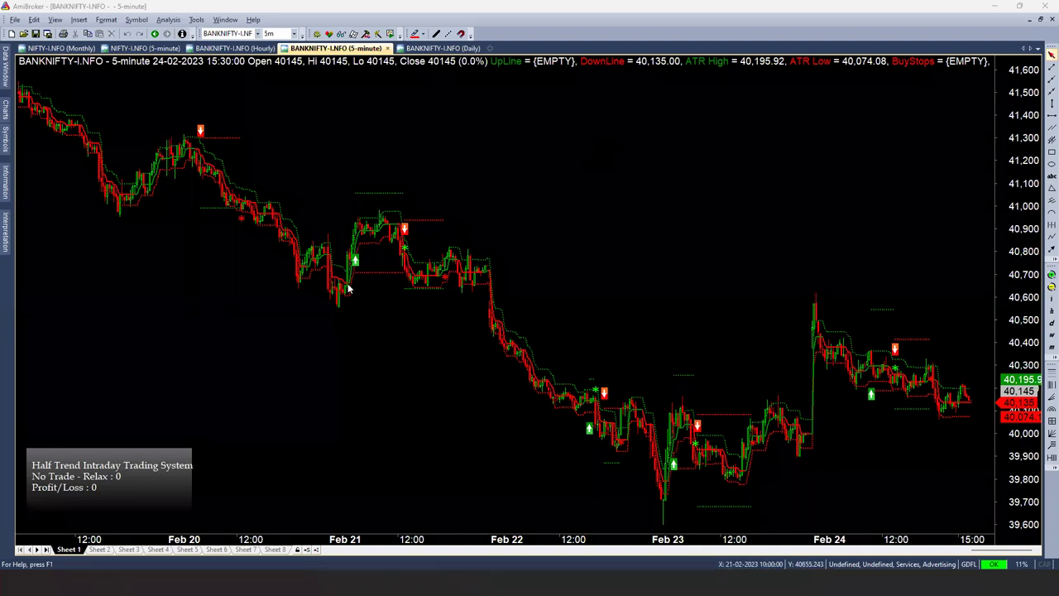
{"action": "mouse_move", "coordinate": [349, 288]}
{"action": "mouse_move", "coordinate": [346, 246]}
- Open the code of Formula 625 and start saving a copy in the Formulas folder
{"action": "right_click", "coordinate": [334, 120]}
{"action": "left_click", "coordinate": [368, 155]}
{"action": "left_click", "coordinate": [15, 19]}
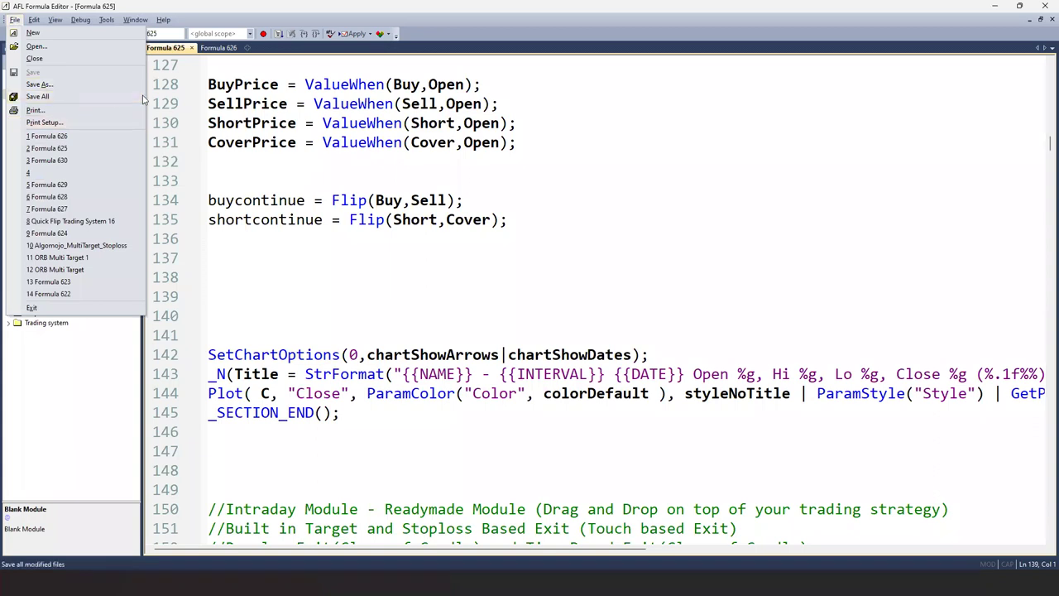
{"action": "left_click", "coordinate": [62, 96]}
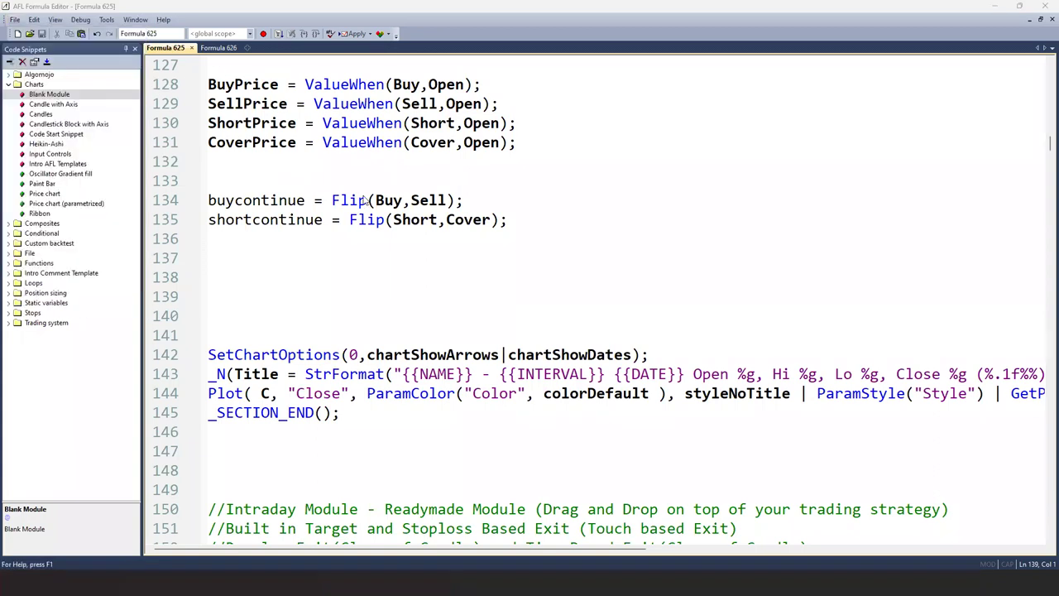
{"action": "left_click", "coordinate": [601, 195]}
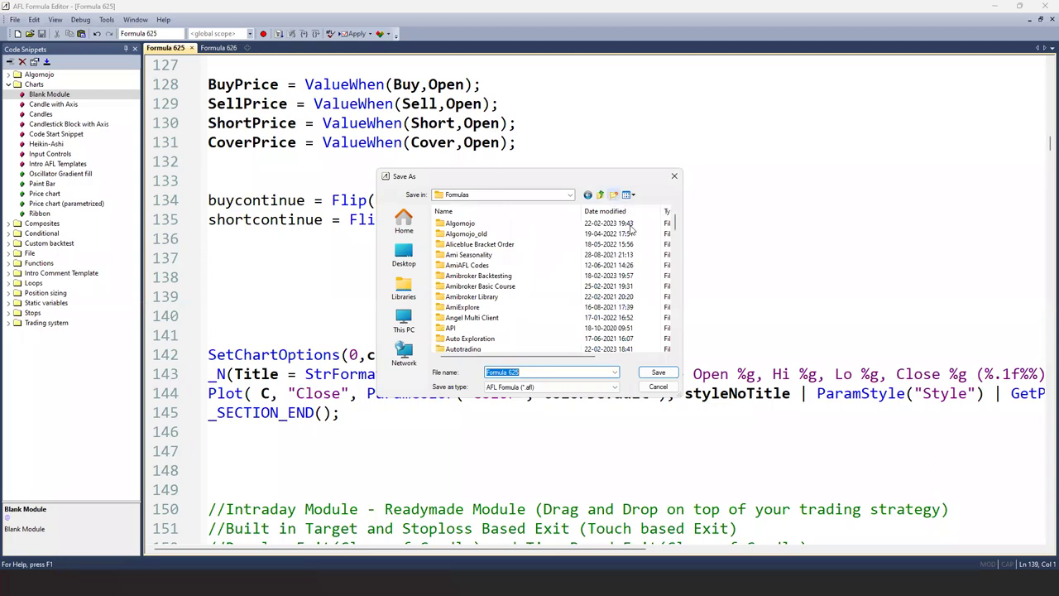
- Create a new folder inside Formulas and try to name it "Intraday Trading System"
{"action": "key", "text": "ctrl+shift+n"}
{"action": "type", "text": "Intra"}
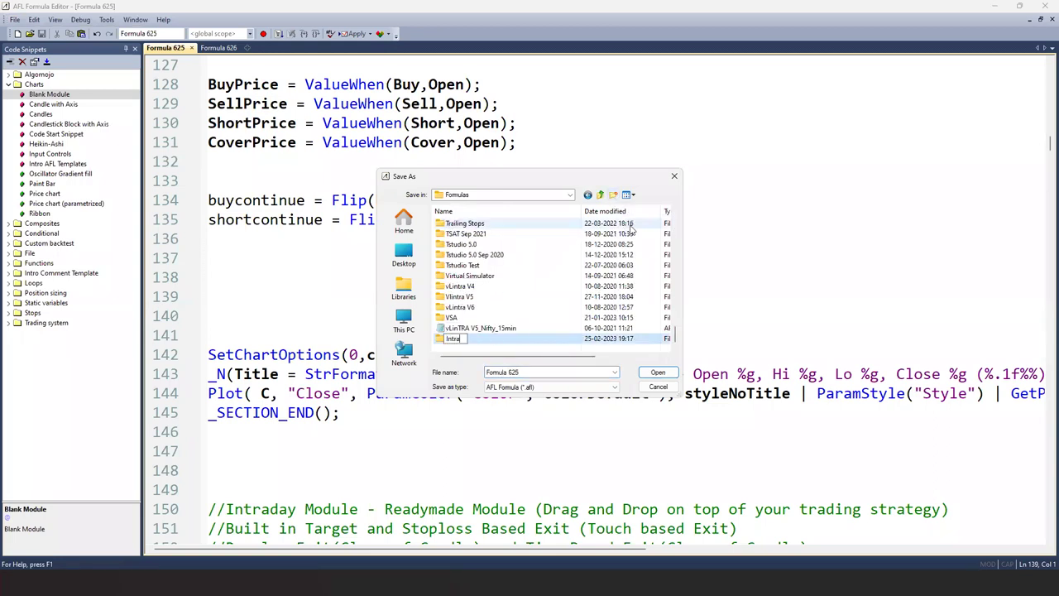
{"action": "type", "text": "day Trading System"}
{"action": "key", "text": "Return"}
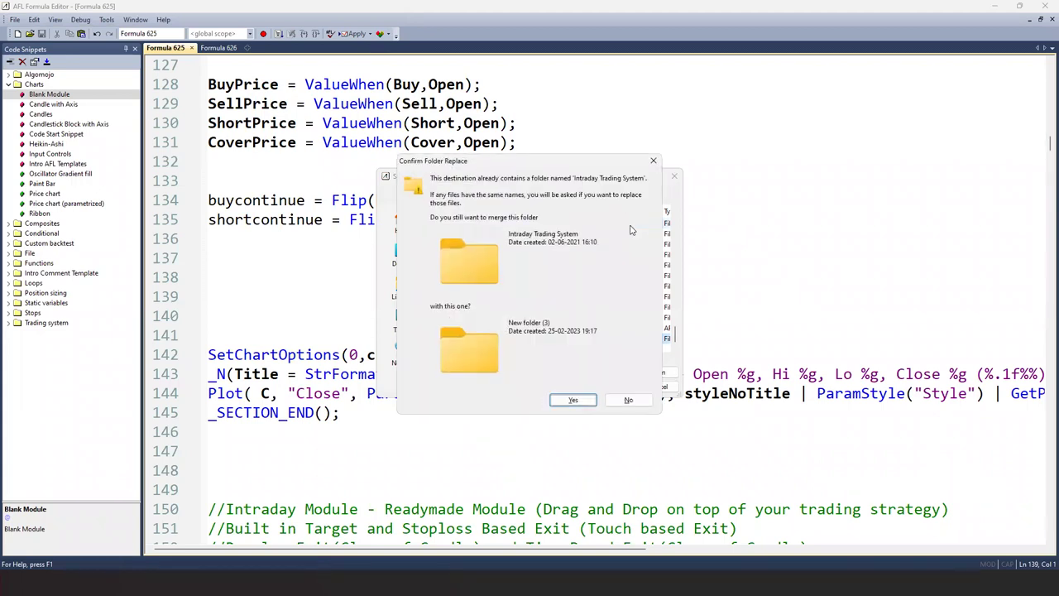
{"action": "left_click", "coordinate": [628, 402]}
- Rename the newly created folder as "Building Intraday System"
{"action": "left_click", "coordinate": [540, 376]}
{"action": "left_click", "coordinate": [468, 339]}
{"action": "left_click", "coordinate": [467, 339]}
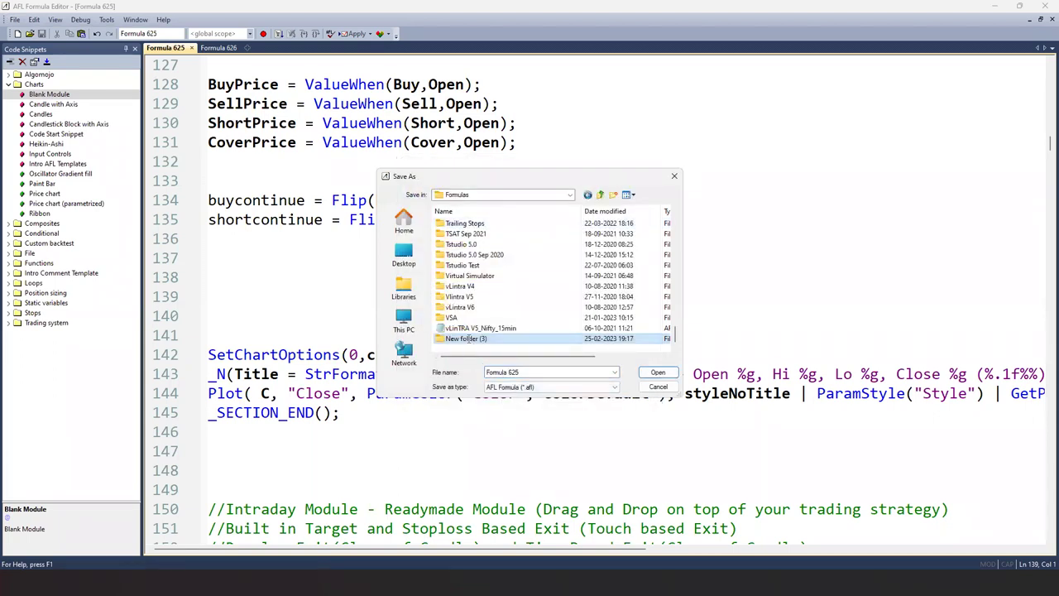
{"action": "type", "text": "Building Intraday"}
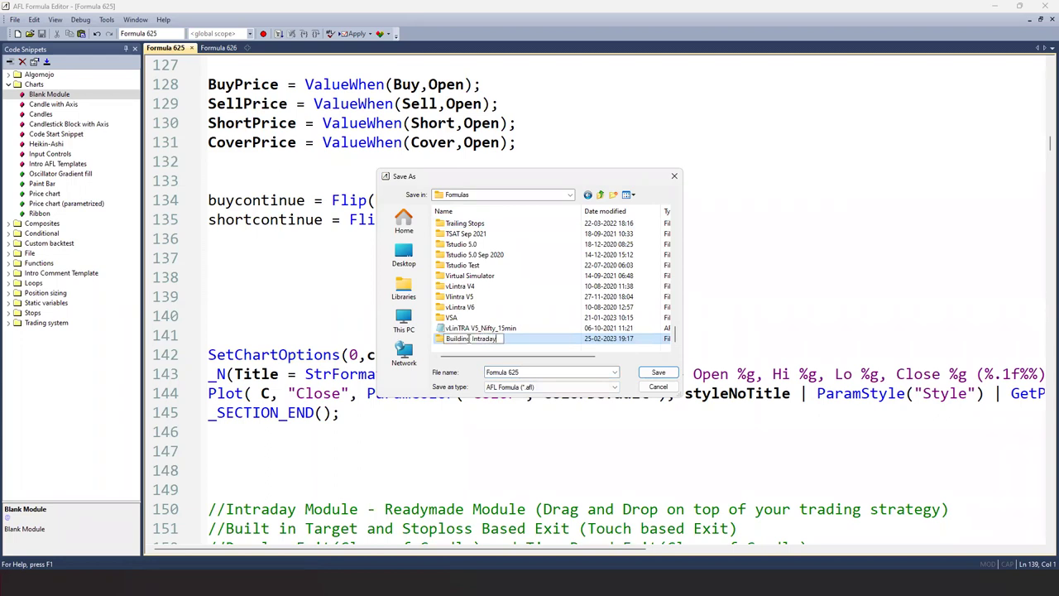
{"action": "type", "text": " System"}
{"action": "key", "text": "Return"}
- Save the formula in the Building Intraday System folder as "Halftrend Intraday Trading System"
{"action": "double_click", "coordinate": [469, 340]}
{"action": "left_click", "coordinate": [531, 372]}
{"action": "type", "text": "Halftre"}
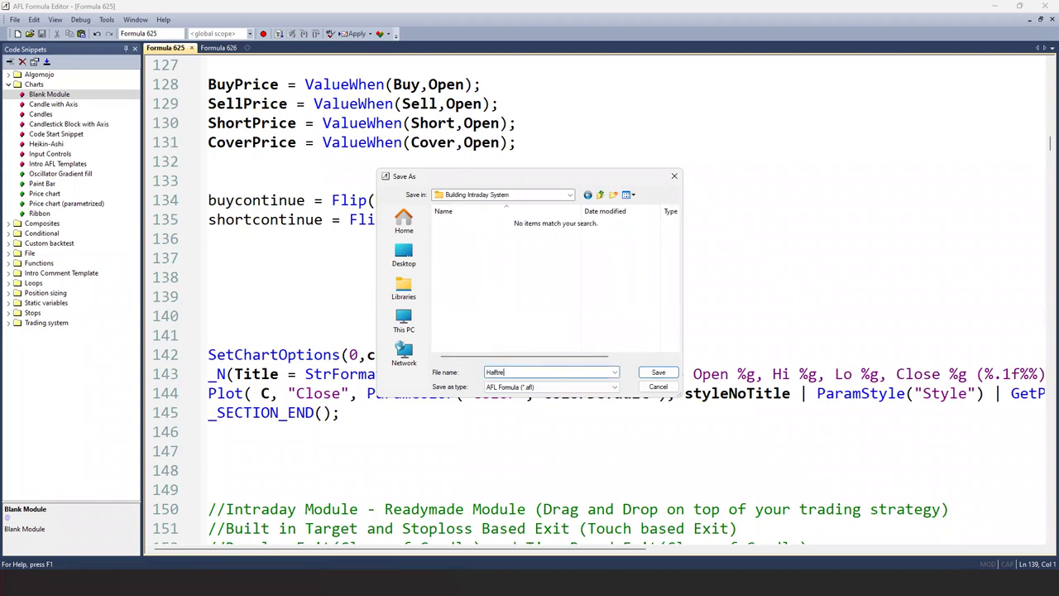
{"action": "type", "text": "nd Intraday Trading System"}
{"action": "key", "text": "Return"}
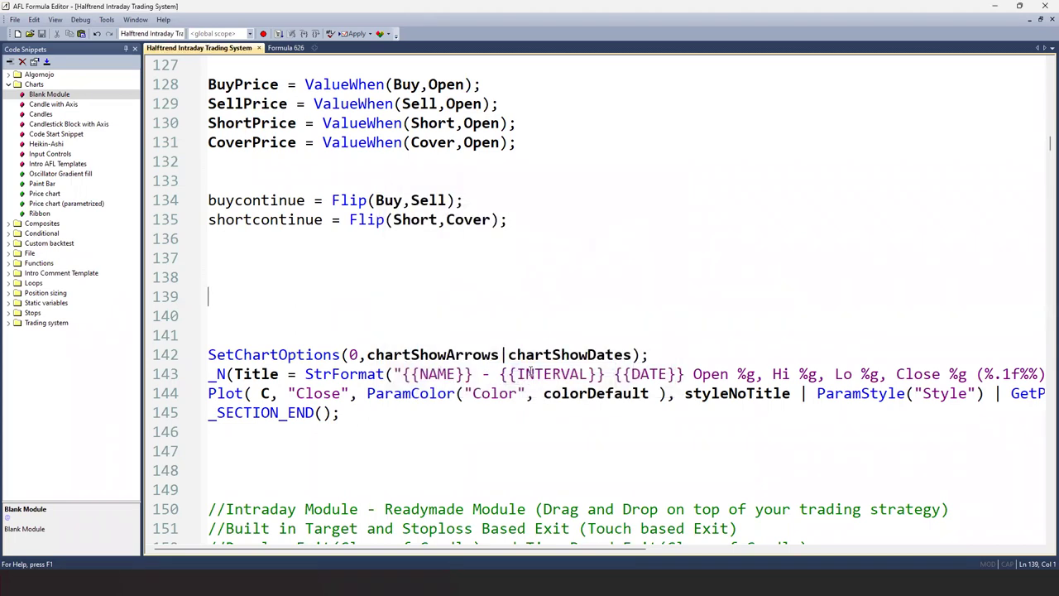
- Save Formula 626 in the Building Intraday System folder under the name "Range Analysis"
{"action": "left_click", "coordinate": [286, 47]}
{"action": "left_click", "coordinate": [14, 19]}
{"action": "left_click", "coordinate": [33, 92]}
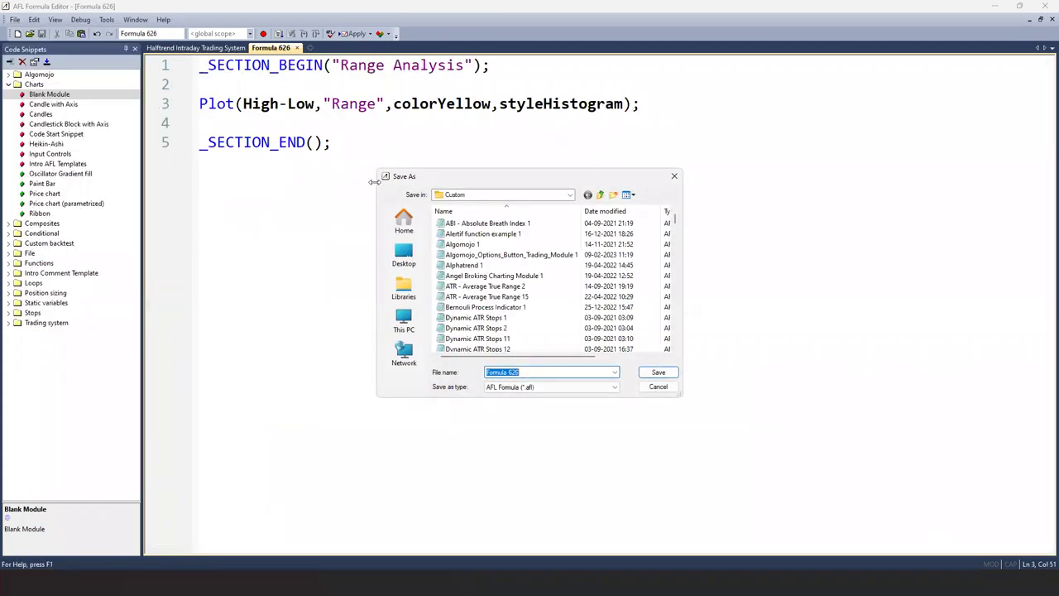
{"action": "left_click", "coordinate": [602, 195]}
{"action": "left_click", "coordinate": [462, 247]}
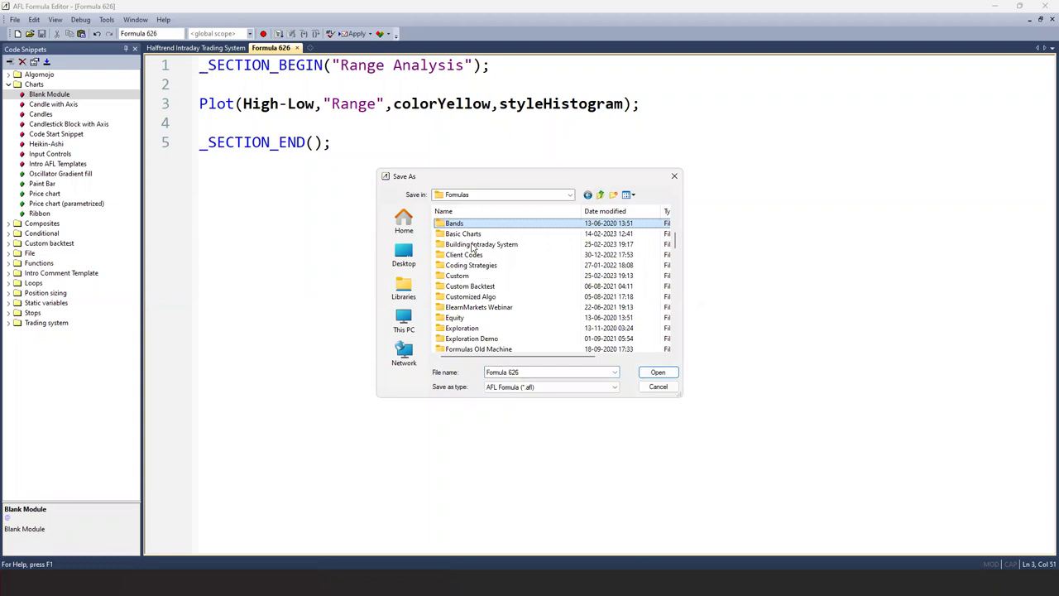
{"action": "double_click", "coordinate": [470, 244]}
{"action": "left_click", "coordinate": [538, 374]}
{"action": "type", "text": "Range Analysis"}
{"action": "key", "text": "Return"}
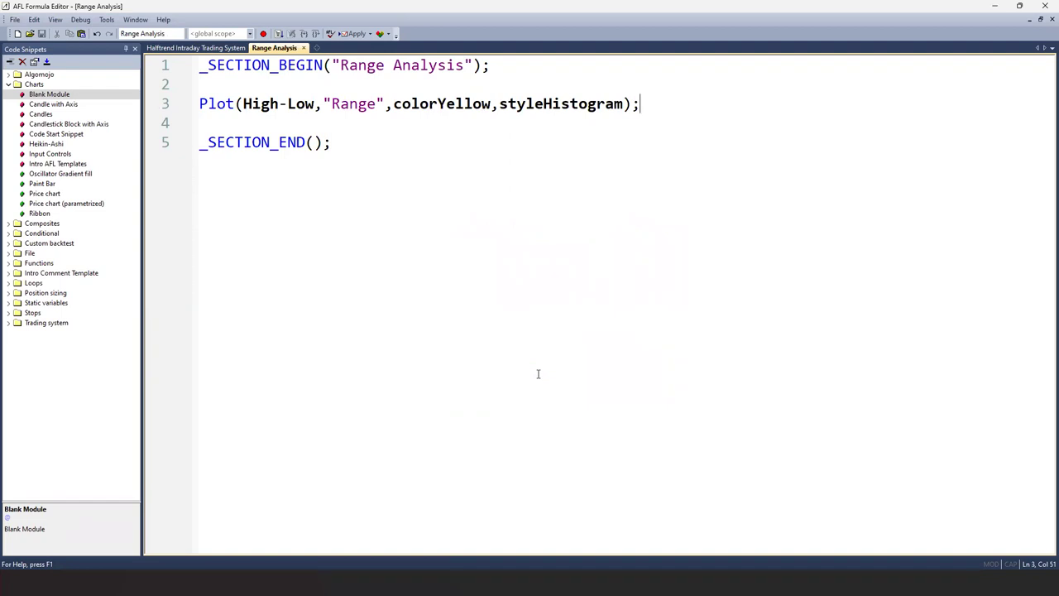
- Switch to the browser, copy the AFL code from the HalfTrend page and paste it into a new blank formula
{"action": "left_click", "coordinate": [326, 142]}
{"action": "key", "text": "super+d"}
{"action": "mouse_move", "coordinate": [620, 583]}
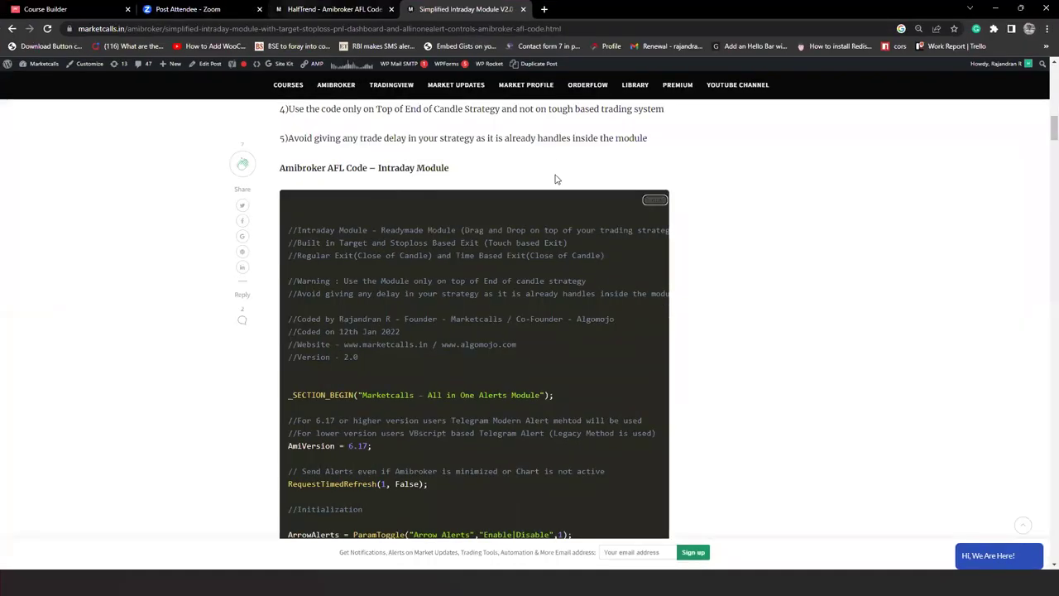
{"action": "key", "text": "ctrl+shift+Tab"}
{"action": "left_click_drag", "start_coordinate": [1045, 501], "coordinate": [1050, 177]}
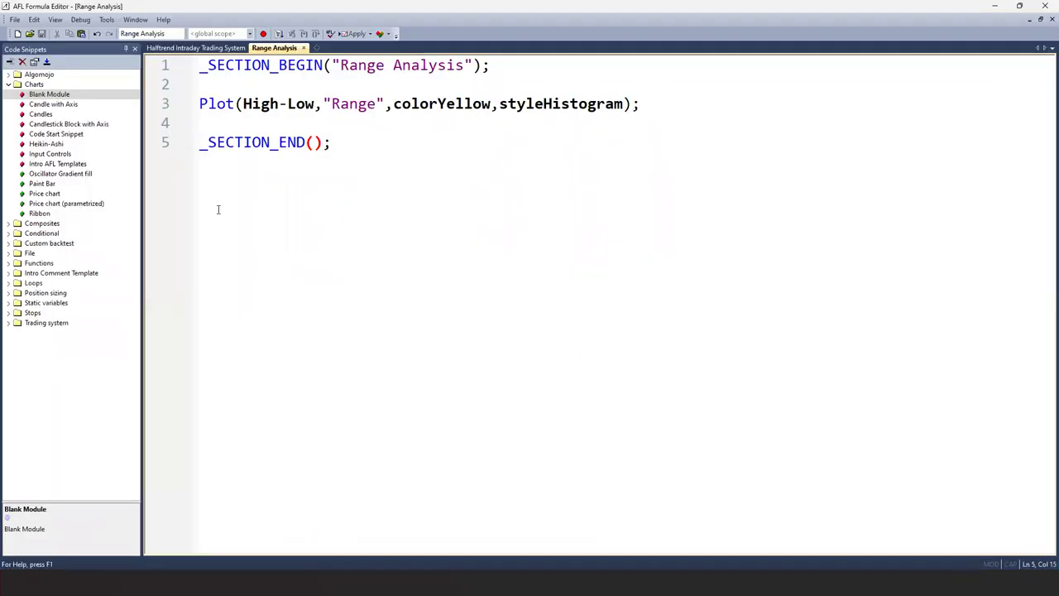
{"action": "left_click", "coordinate": [316, 48]}
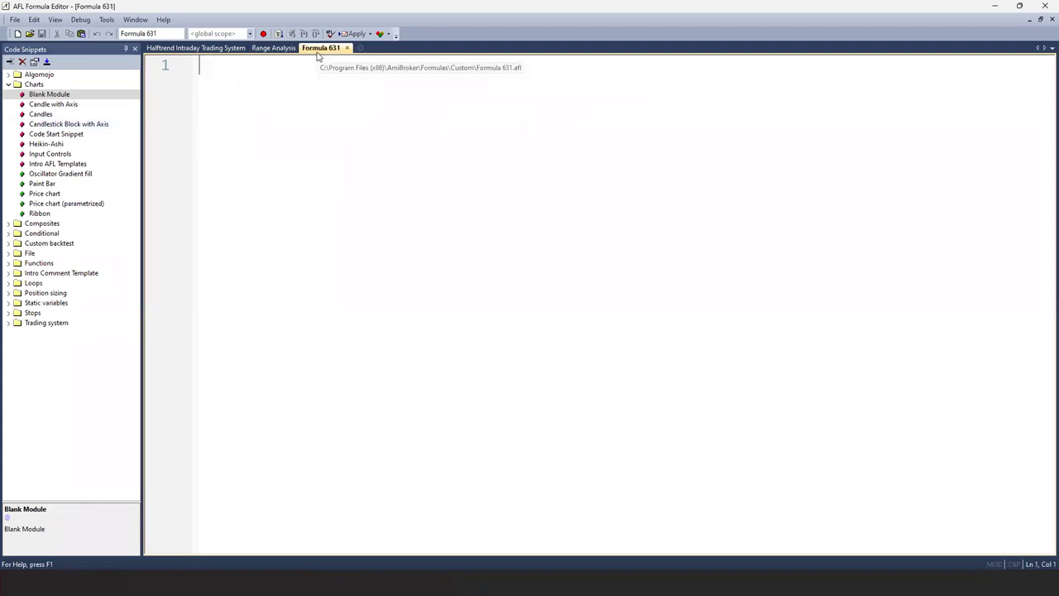
{"action": "key", "text": "ctrl+v"}
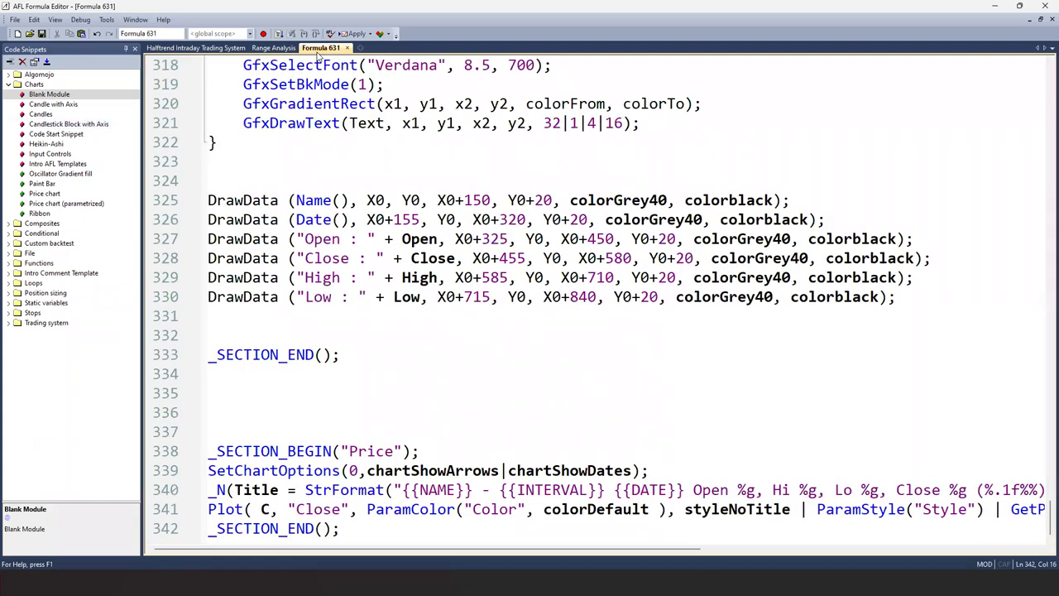
- Save Formula 631 in the Building Intraday System folder under the name "Halftrend Positional System"
{"action": "left_click", "coordinate": [14, 19]}
{"action": "left_click", "coordinate": [47, 85]}
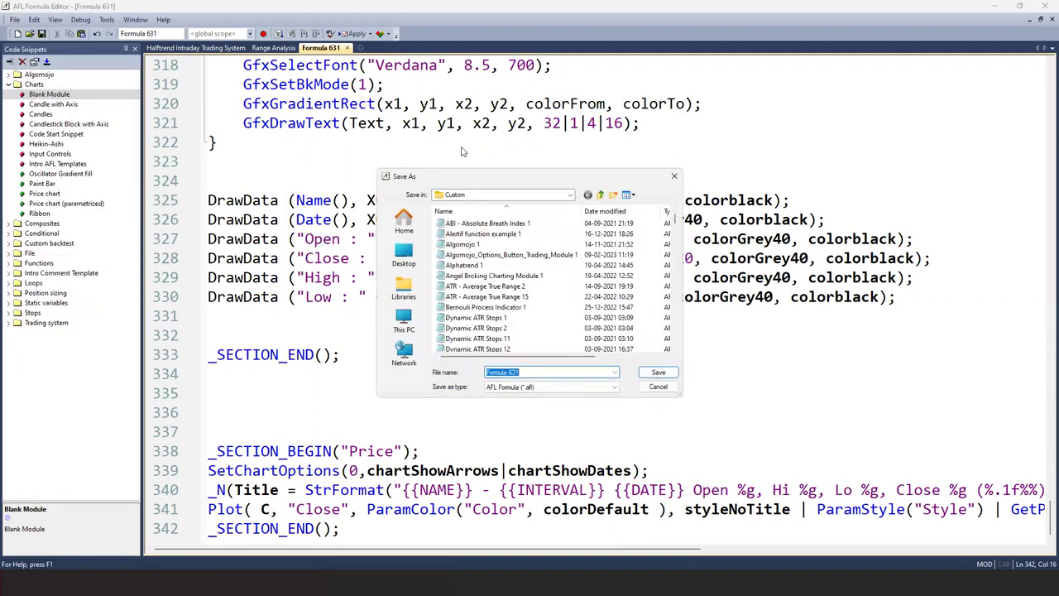
{"action": "left_click", "coordinate": [601, 195]}
{"action": "left_click", "coordinate": [456, 265]}
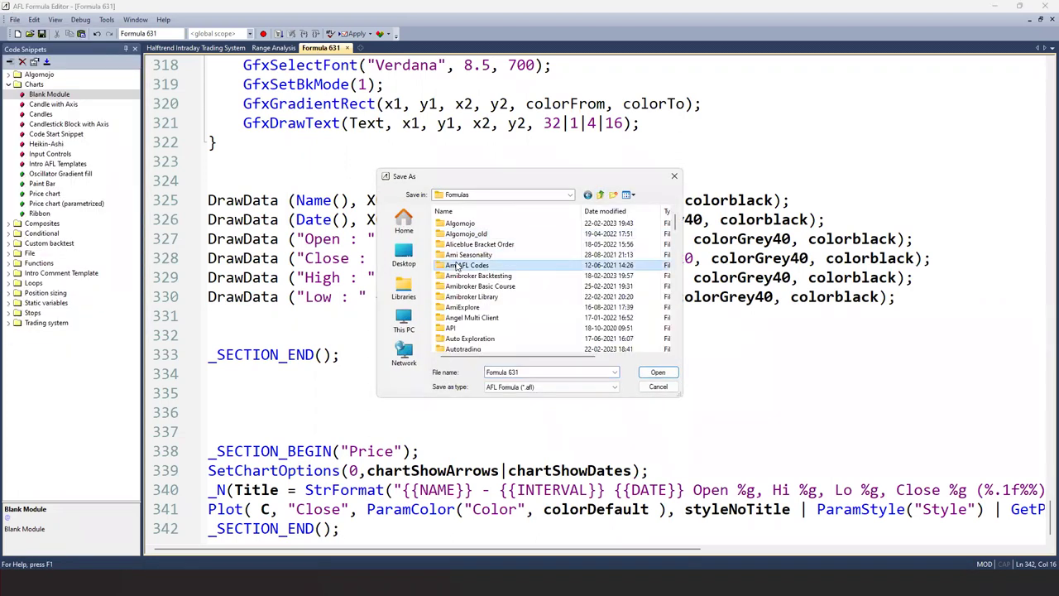
{"action": "key", "text": "Return"}
{"action": "key", "text": "Down"}
{"action": "key", "text": "Down"}
{"action": "key", "text": "Return"}
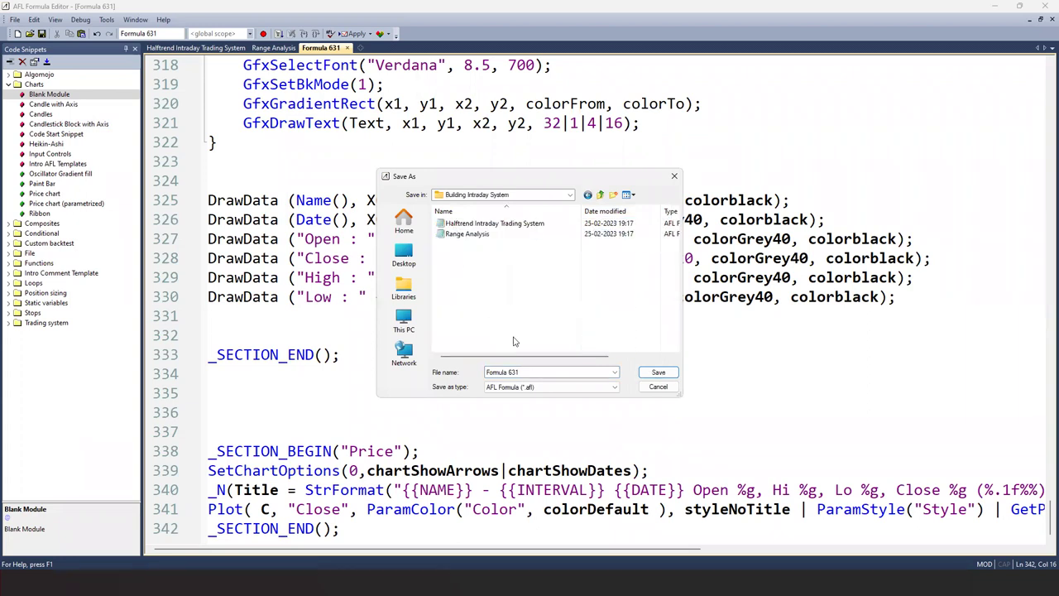
{"action": "triple_click", "coordinate": [525, 372]}
{"action": "type", "text": "Halftrend Positional System"}
{"action": "key", "text": "Return"}
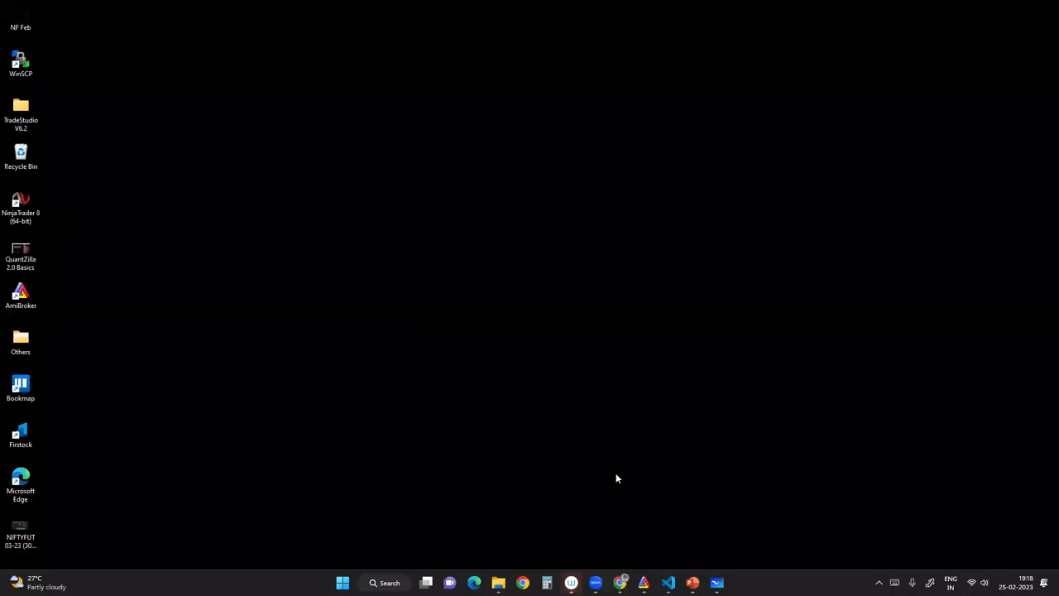
- Switch to the browser, search for "range filter marketcalls" and open the Range Filter trading strategy article
{"action": "left_click", "coordinate": [620, 583]}
{"action": "left_click", "coordinate": [200, 28]}
{"action": "type", "text": "range filter marketcalls"}
{"action": "key", "text": "Return"}
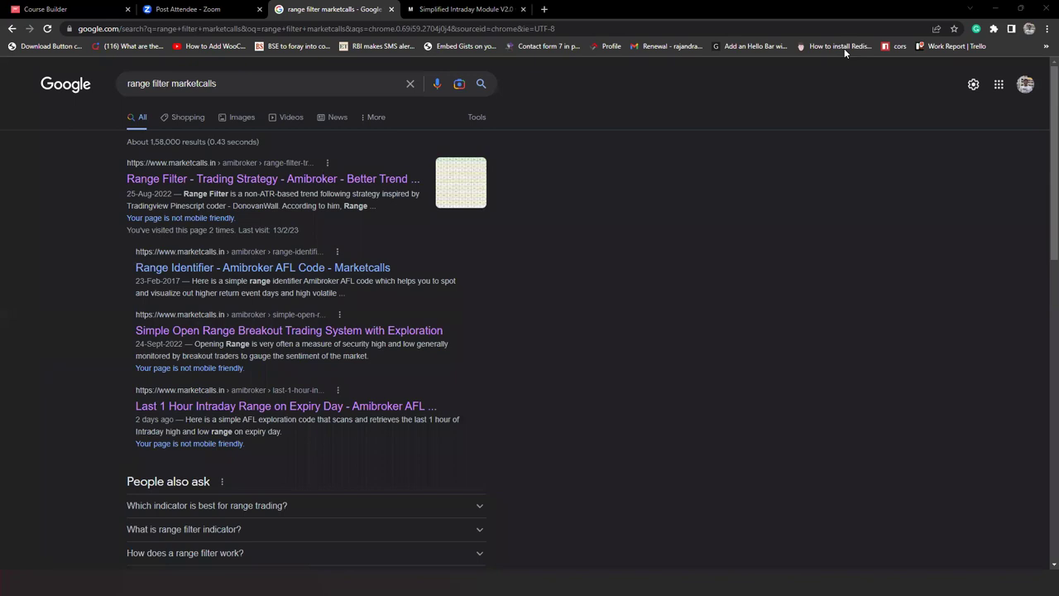
{"action": "left_click", "coordinate": [229, 181]}
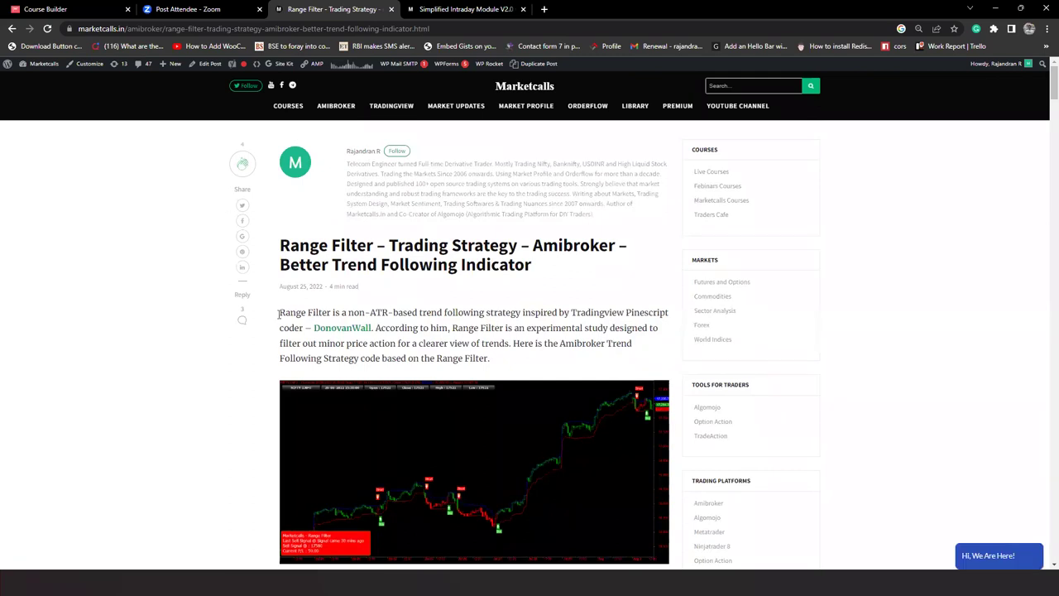
- Examine the Range Filter article's introduction and calculation notes, and compare with the introduction of the Simplified Intraday Module V2.0 page
{"action": "scroll", "coordinate": [1045, 97], "scroll_direction": "down", "scroll_amount": 2}
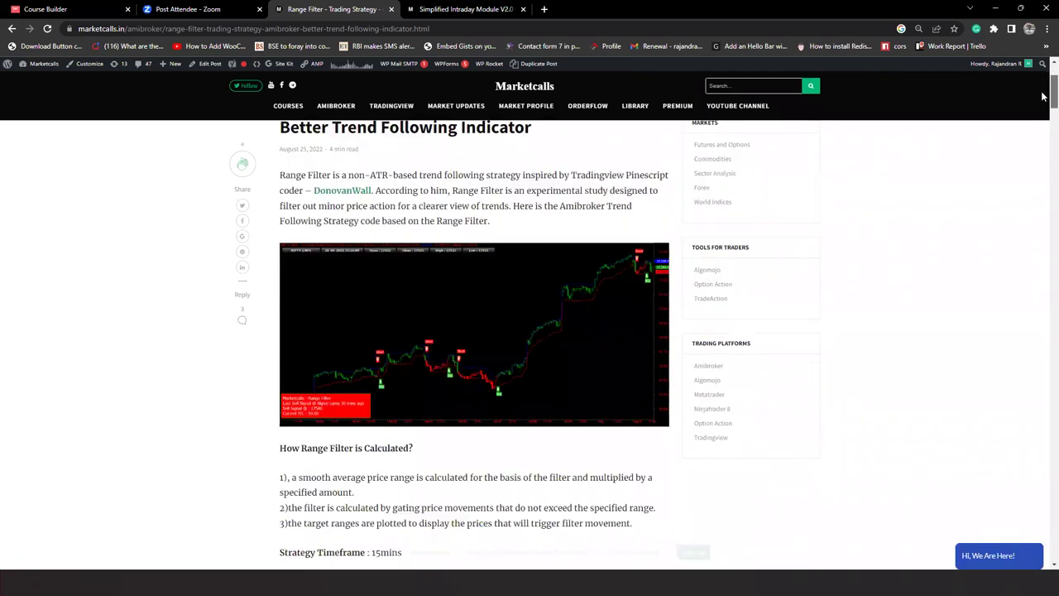
{"action": "scroll", "coordinate": [1045, 97], "scroll_direction": "down", "scroll_amount": 1}
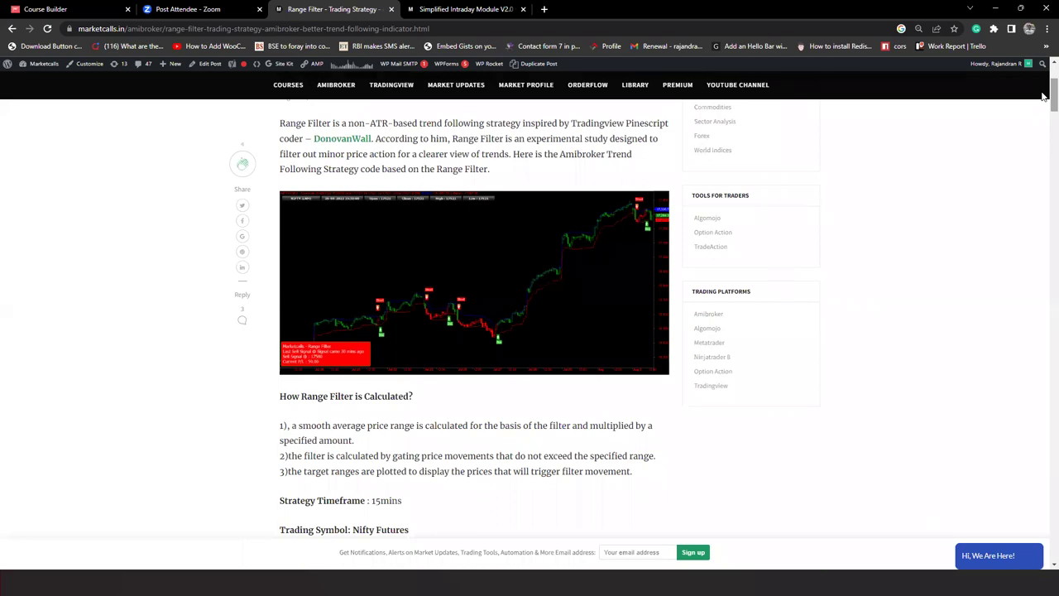
{"action": "scroll", "coordinate": [1039, 154], "scroll_direction": "down", "scroll_amount": 1}
{"action": "scroll", "coordinate": [1044, 89], "scroll_direction": "up", "scroll_amount": 1}
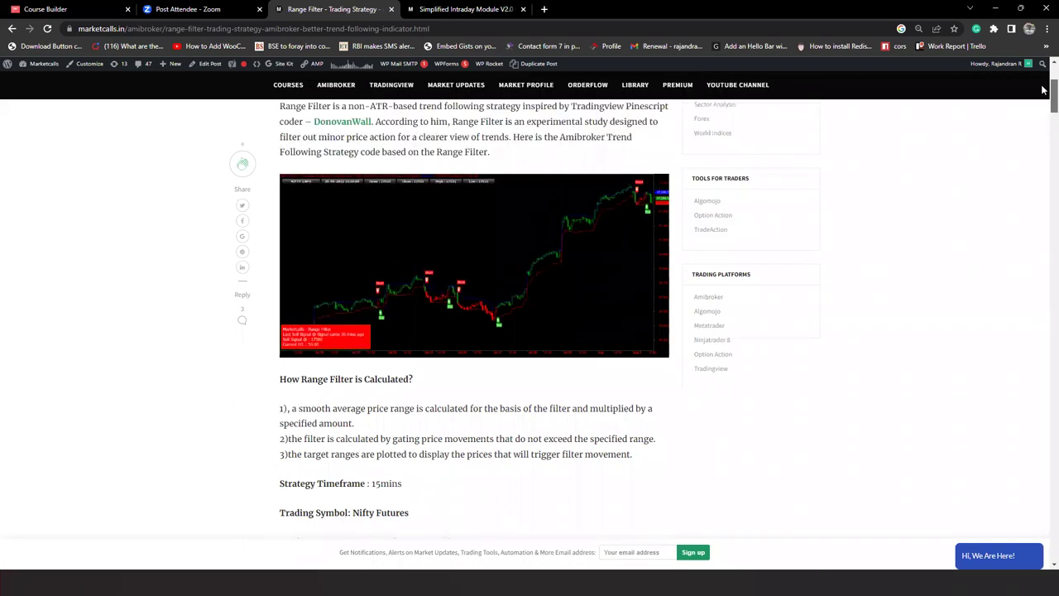
{"action": "scroll", "coordinate": [1045, 89], "scroll_direction": "up", "scroll_amount": 2}
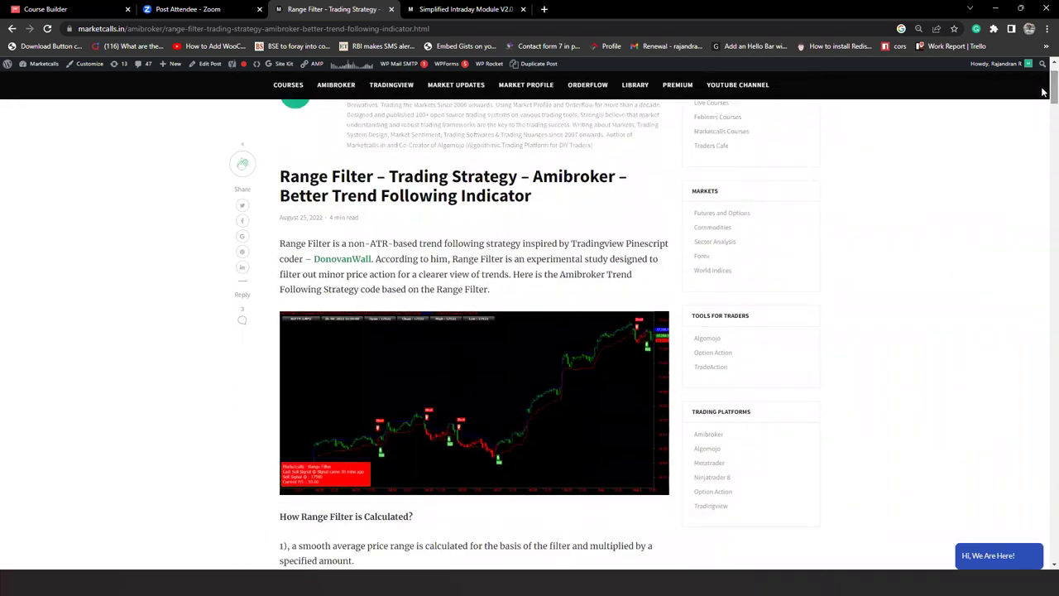
{"action": "left_click", "coordinate": [460, 9]}
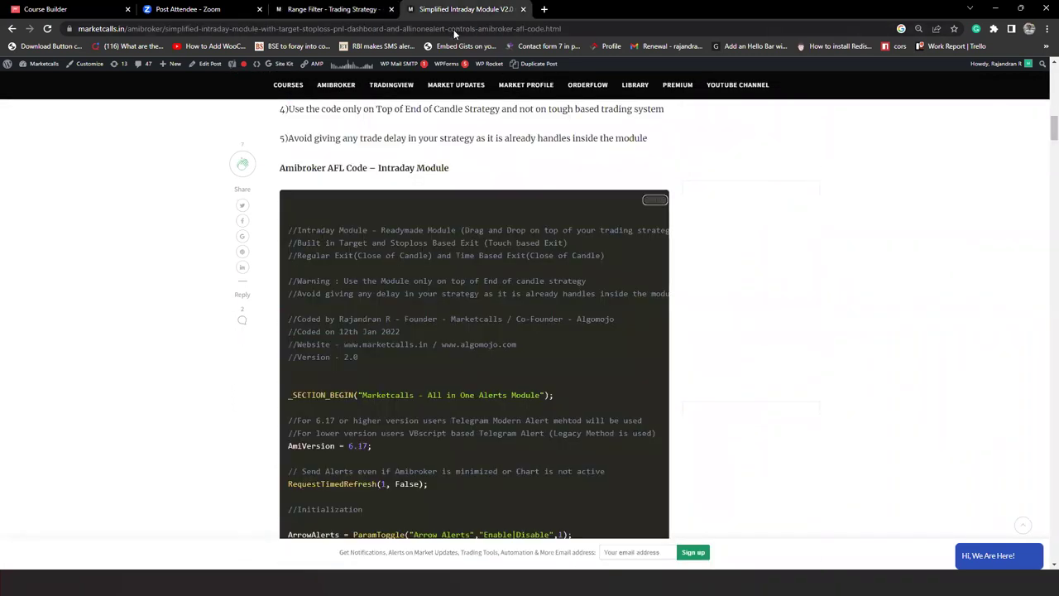
{"action": "scroll", "coordinate": [1044, 210], "scroll_direction": "up", "scroll_amount": 10}
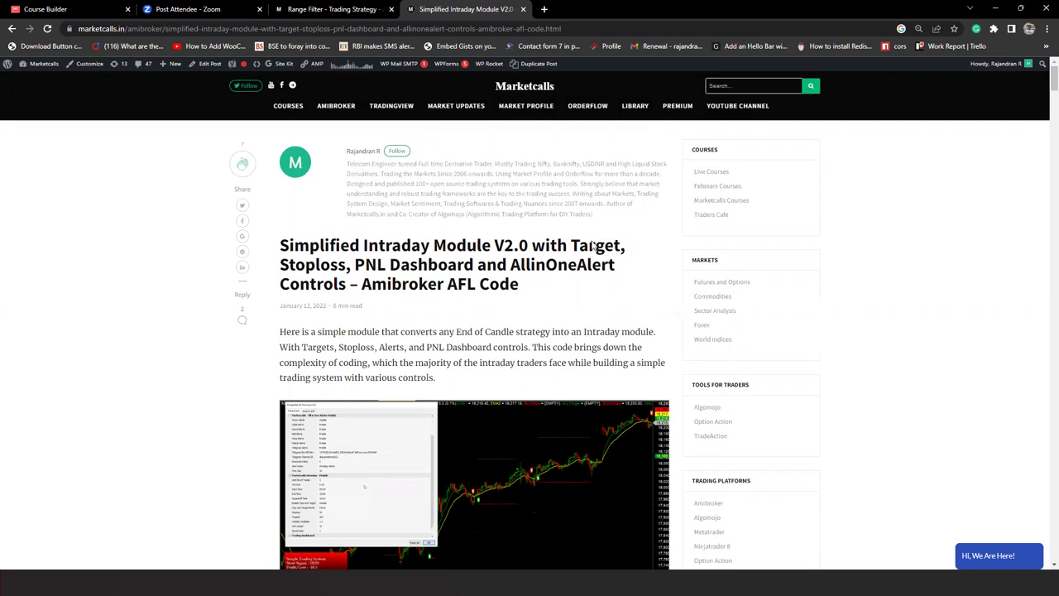
{"action": "left_click", "coordinate": [308, 8]}
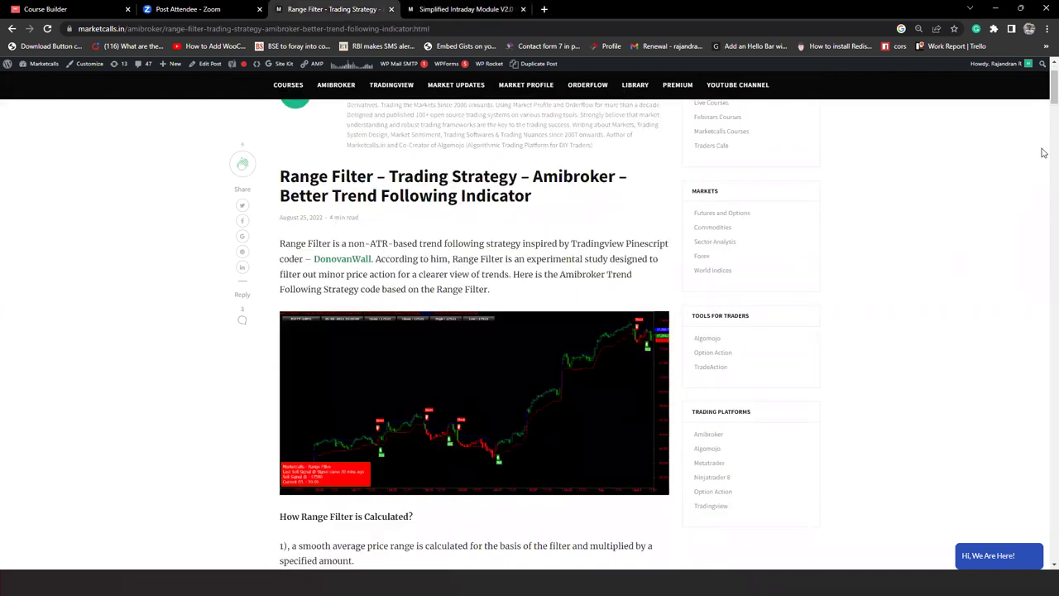
- Copy the Range Filter AFL code from the article and paste it into a new blank formula in the AFL Formula Editor
{"action": "scroll", "coordinate": [1045, 119], "scroll_direction": "down", "scroll_amount": 10}
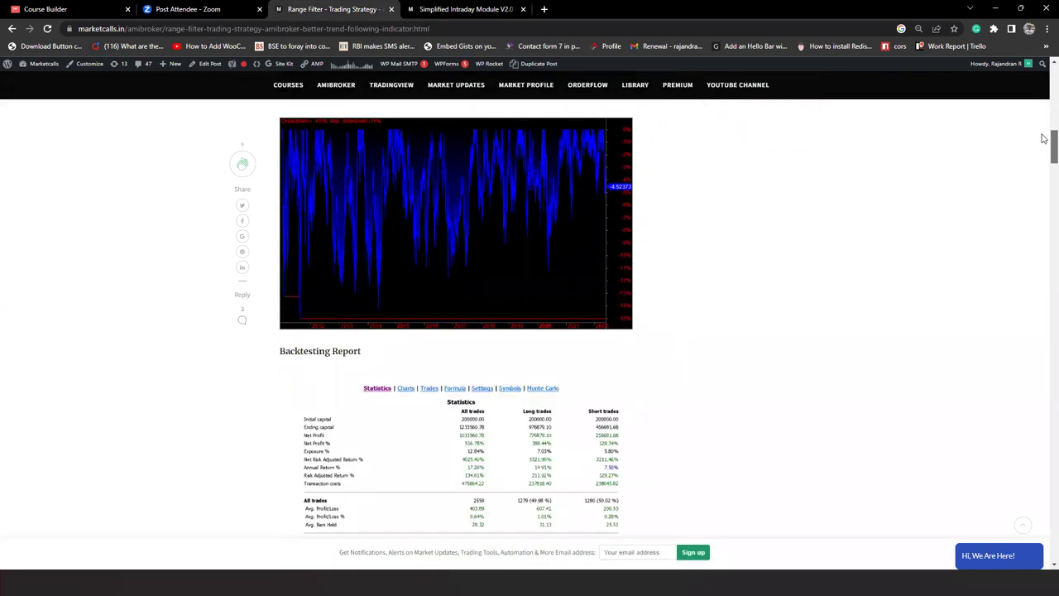
{"action": "scroll", "coordinate": [1044, 132], "scroll_direction": "up", "scroll_amount": 5}
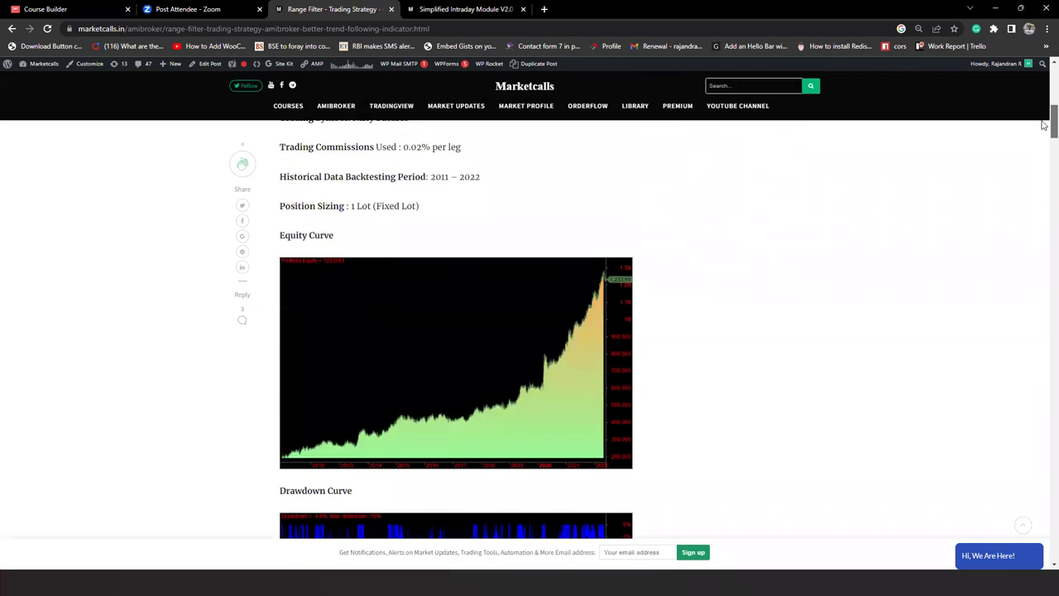
{"action": "scroll", "coordinate": [1045, 125], "scroll_direction": "down", "scroll_amount": 10}
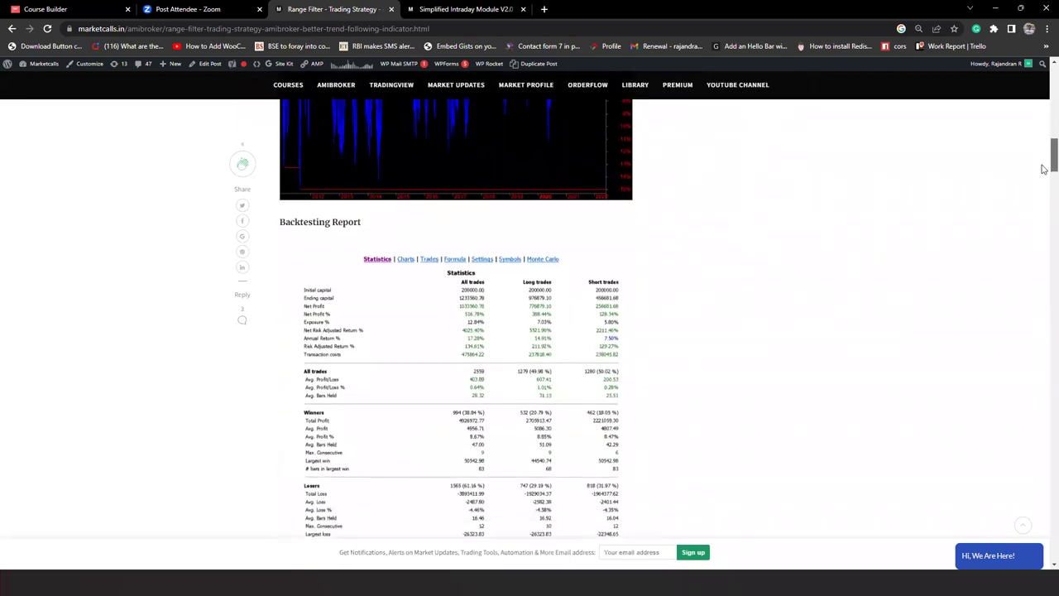
{"action": "scroll", "coordinate": [1045, 196], "scroll_direction": "down", "scroll_amount": 3}
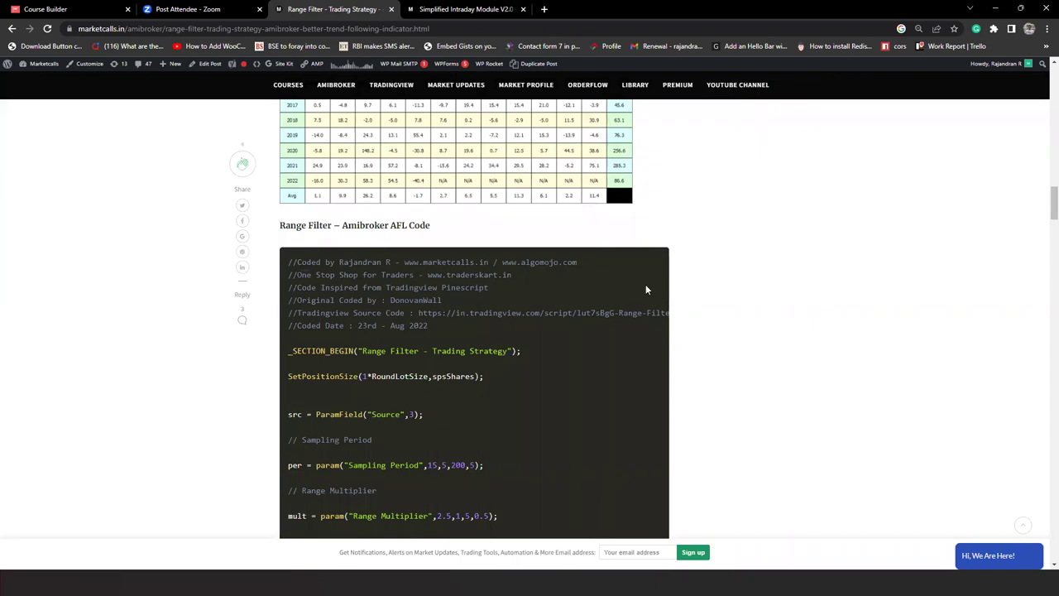
{"action": "left_click", "coordinate": [656, 259]}
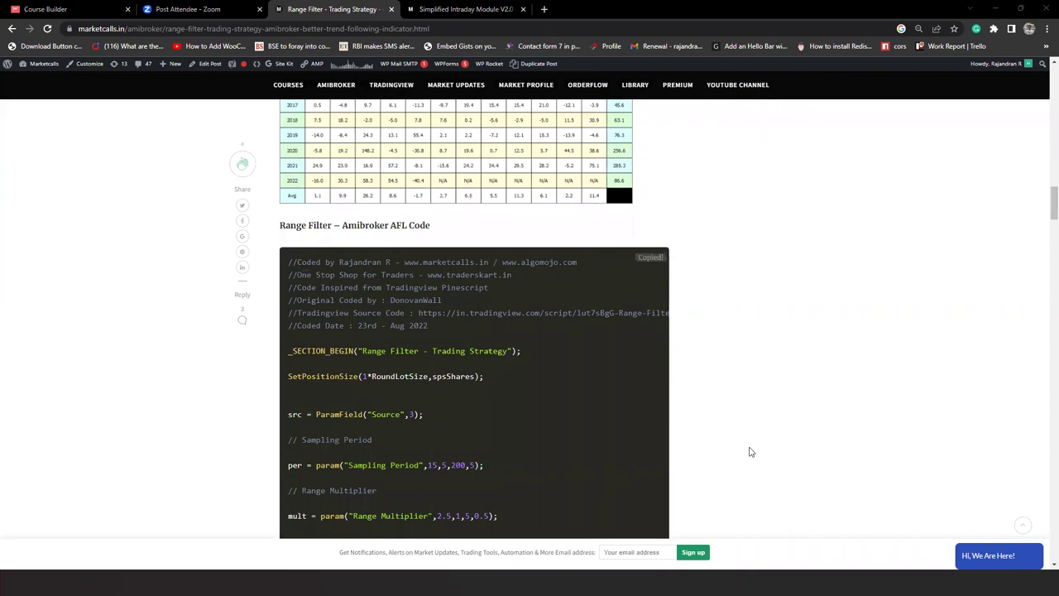
{"action": "key", "text": "alt+Tab"}
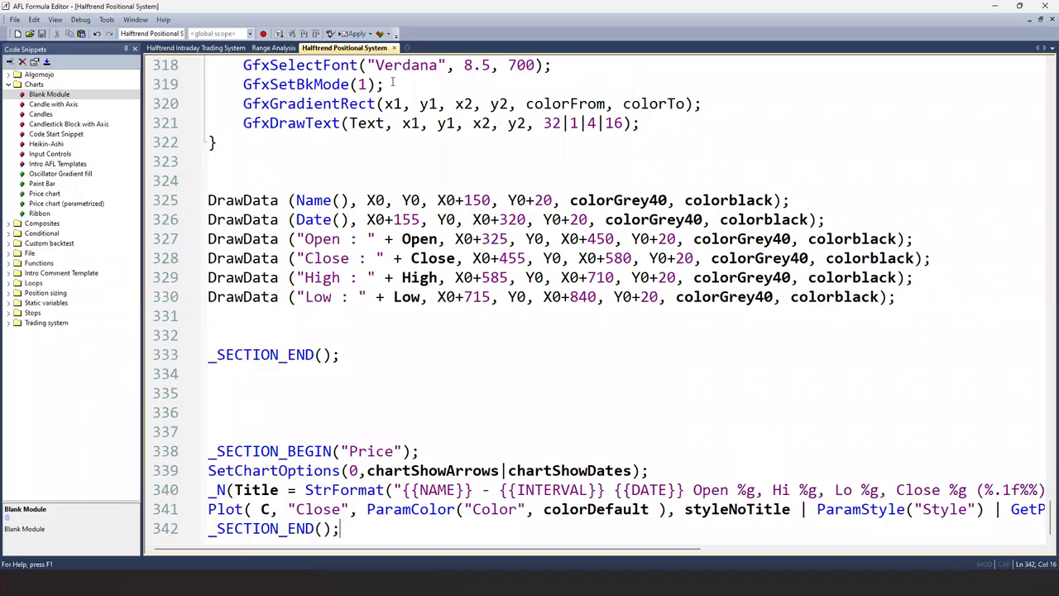
{"action": "left_click", "coordinate": [404, 48]}
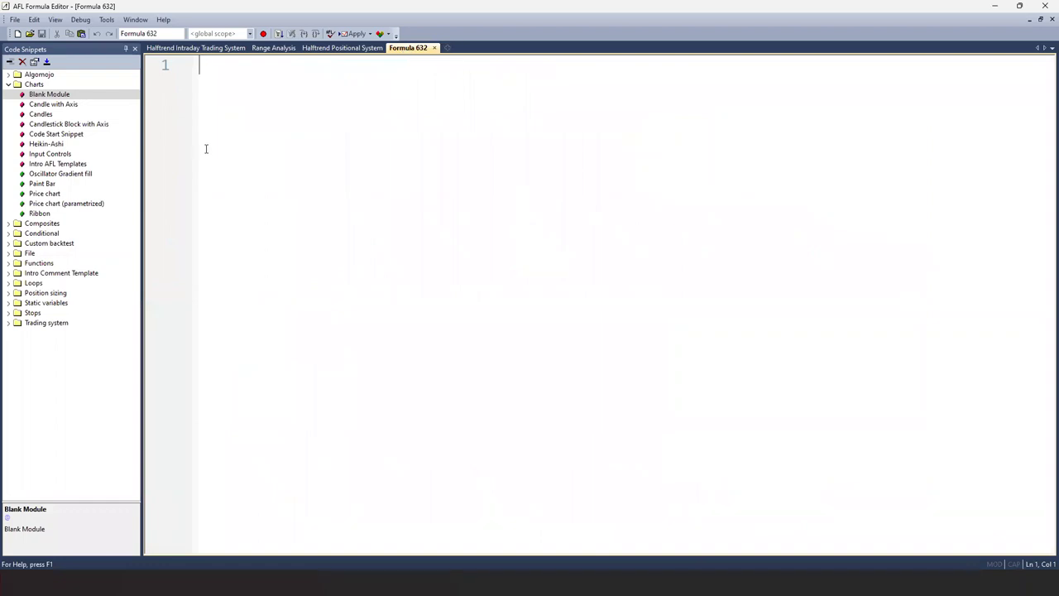
{"action": "key", "text": "ctrl+v"}
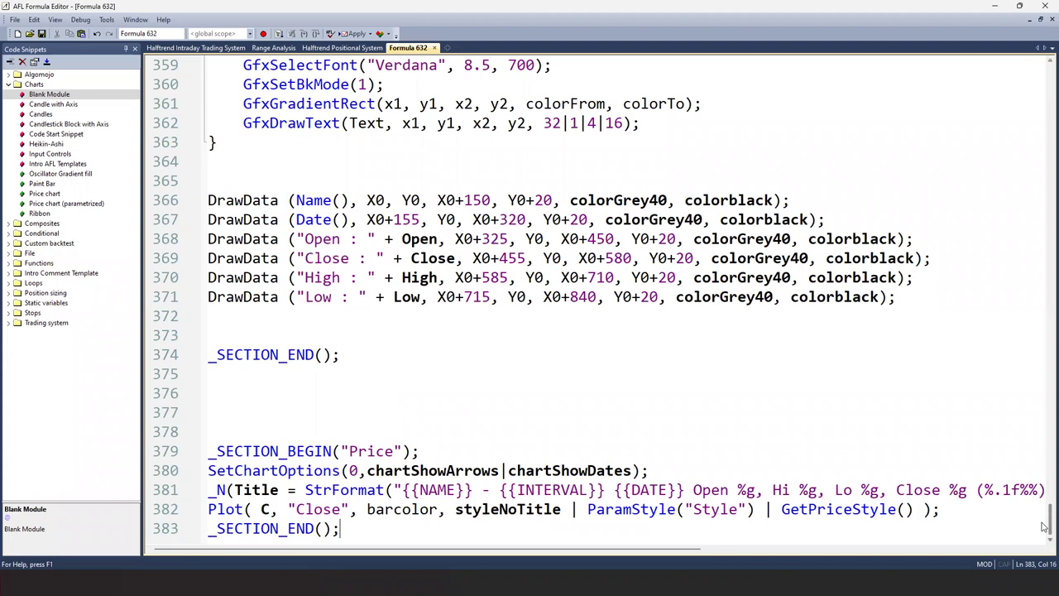
{"action": "left_click", "coordinate": [43, 35]}
- Switch to the AmiBroker main window and open a new blank chart window for BANKNIFTY-I.NFO
{"action": "key", "text": "alt+Tab"}
{"action": "key", "text": "alt+Tab"}
{"action": "key", "text": "alt+Tab"}
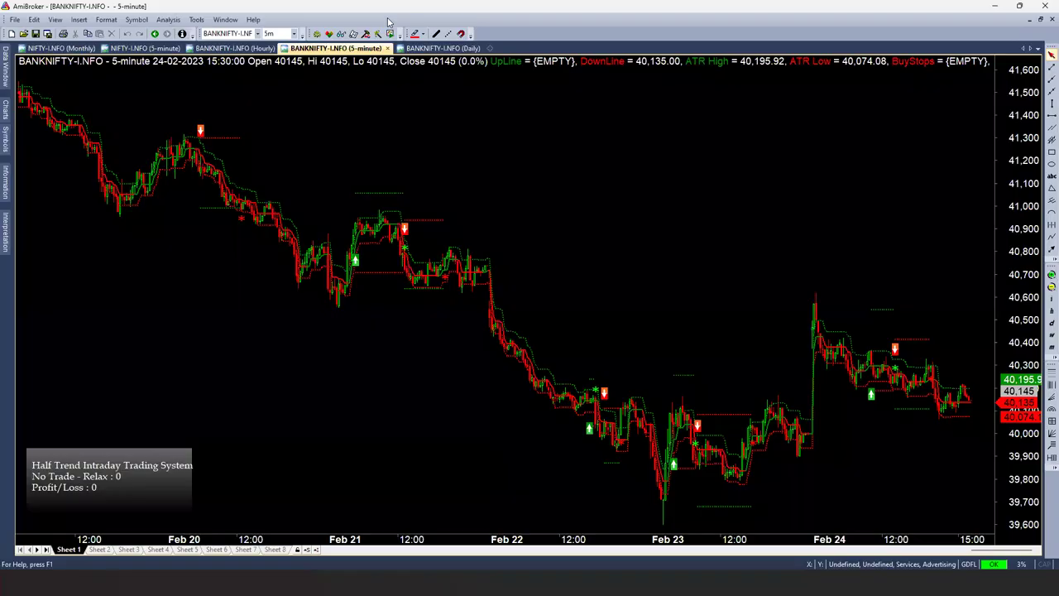
{"action": "left_click", "coordinate": [492, 48]}
{"action": "left_click", "coordinate": [500, 63]}
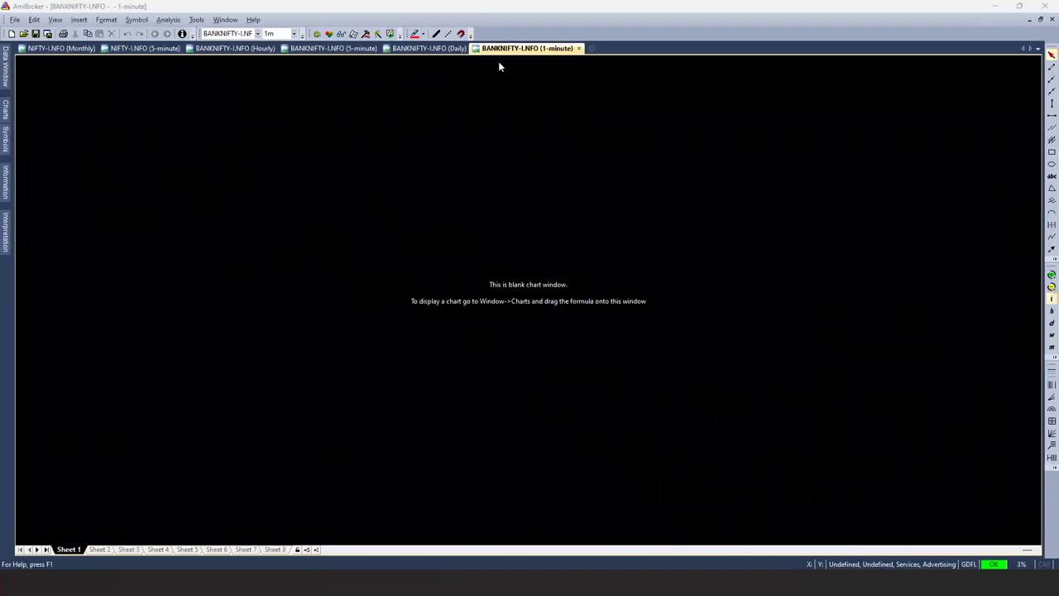
- Return to the AFL Formula Editor and save Formula 632 in the Building Intraday System folder as "Range Filter"
{"action": "key", "text": "alt+Tab"}
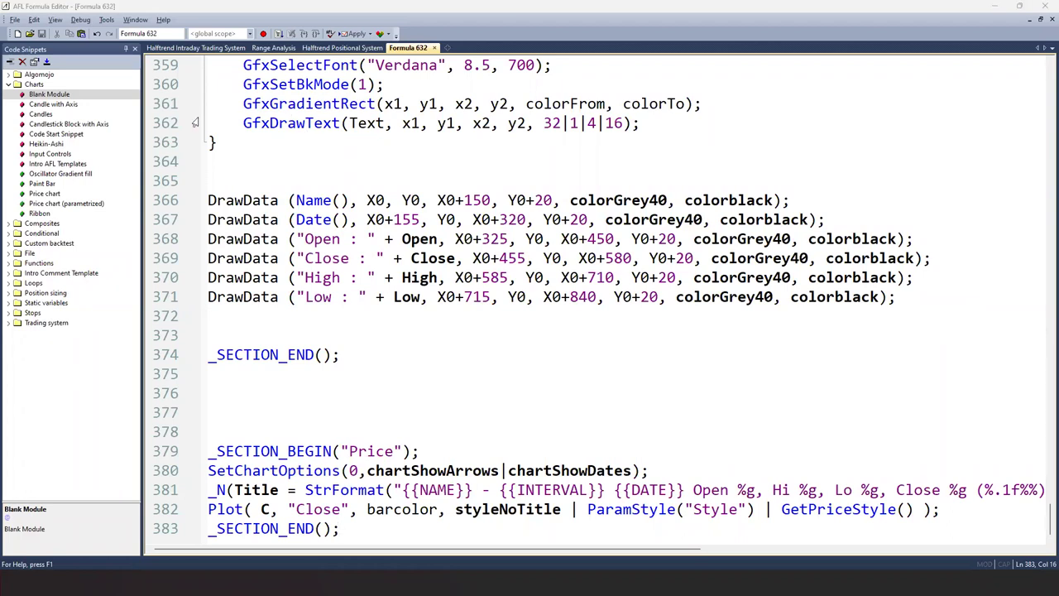
{"action": "left_click", "coordinate": [13, 20]}
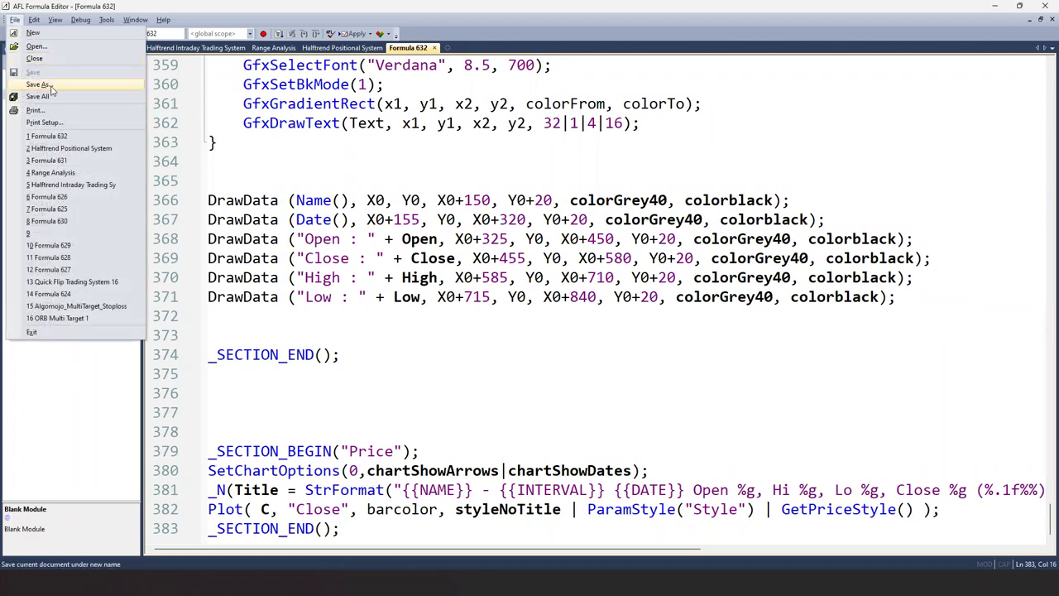
{"action": "left_click", "coordinate": [38, 82]}
{"action": "left_click", "coordinate": [613, 196]}
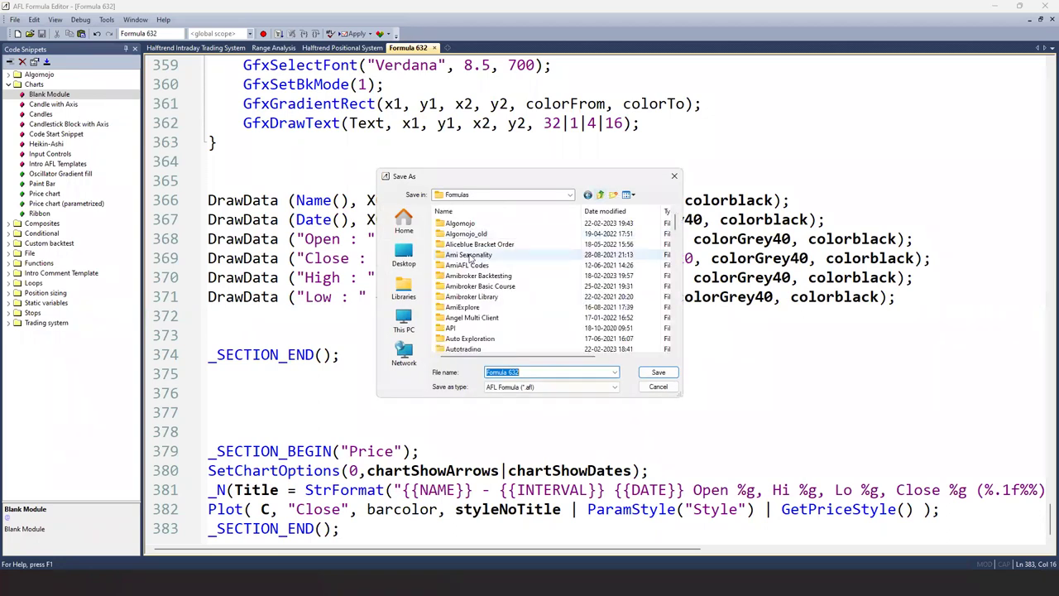
{"action": "left_click", "coordinate": [468, 255]}
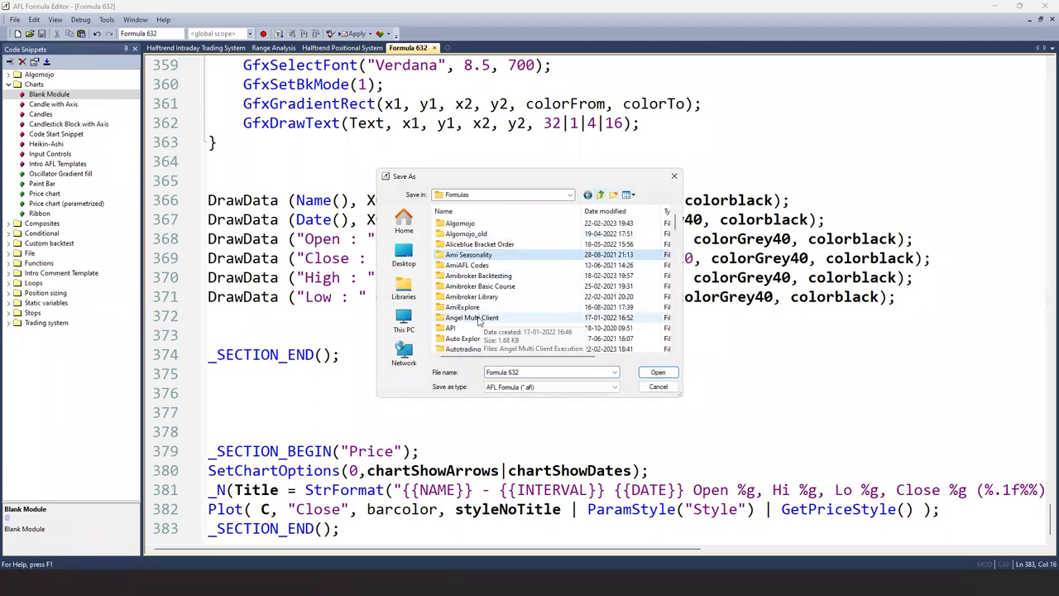
{"action": "scroll", "coordinate": [478, 321], "scroll_direction": "down", "scroll_amount": 4}
{"action": "double_click", "coordinate": [485, 245]}
{"action": "left_click_drag", "start_coordinate": [487, 372], "coordinate": [550, 370]}
{"action": "type", "text": "RAnge"}
{"action": "key", "text": "BackSpace"}
{"action": "key", "text": "BackSpace"}
{"action": "key", "text": "BackSpace"}
{"action": "key", "text": "BackSpace"}
{"action": "key", "text": "BackSpace"}
{"action": "type", "text": "ange "}
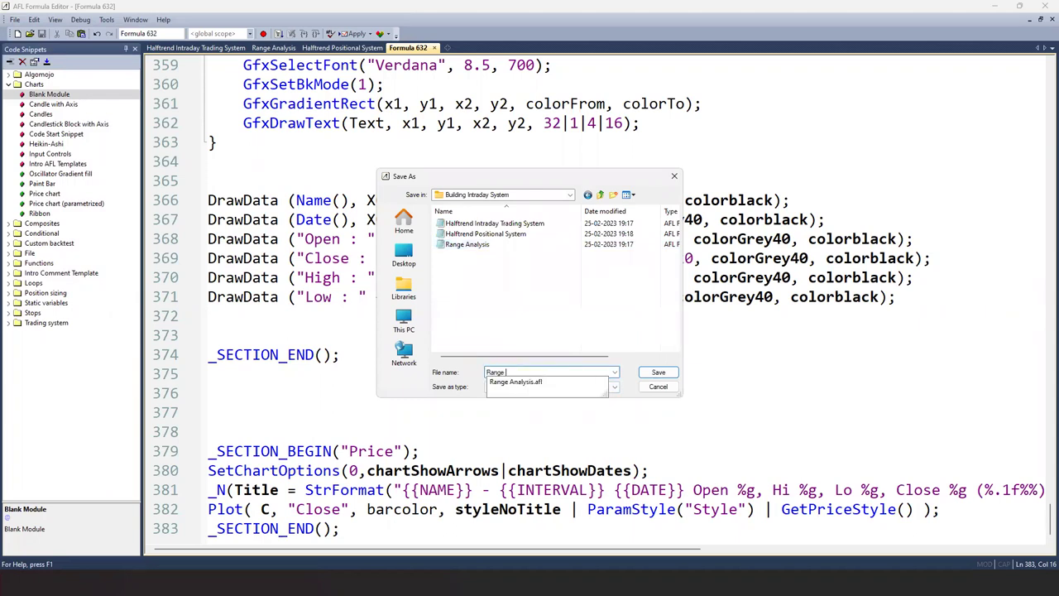
{"action": "type", "text": "Filter"}
{"action": "key", "text": "Return"}
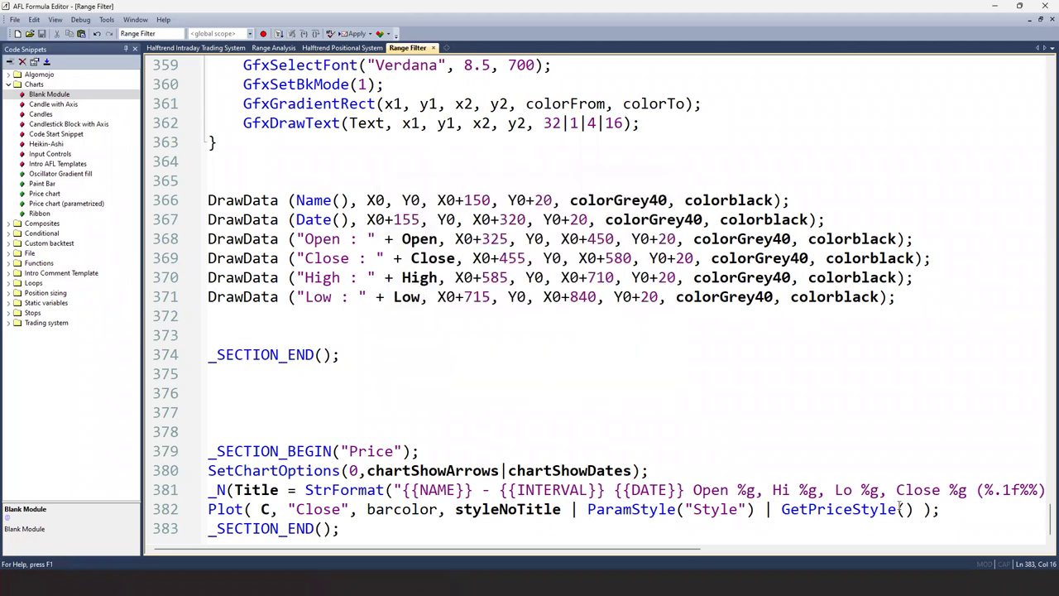
- Delete the entire "Top Dashboard" section, including its DrawData procedure and calls, from the Range Filter formula
{"action": "left_click_drag", "start_coordinate": [1046, 519], "coordinate": [1044, 504]}
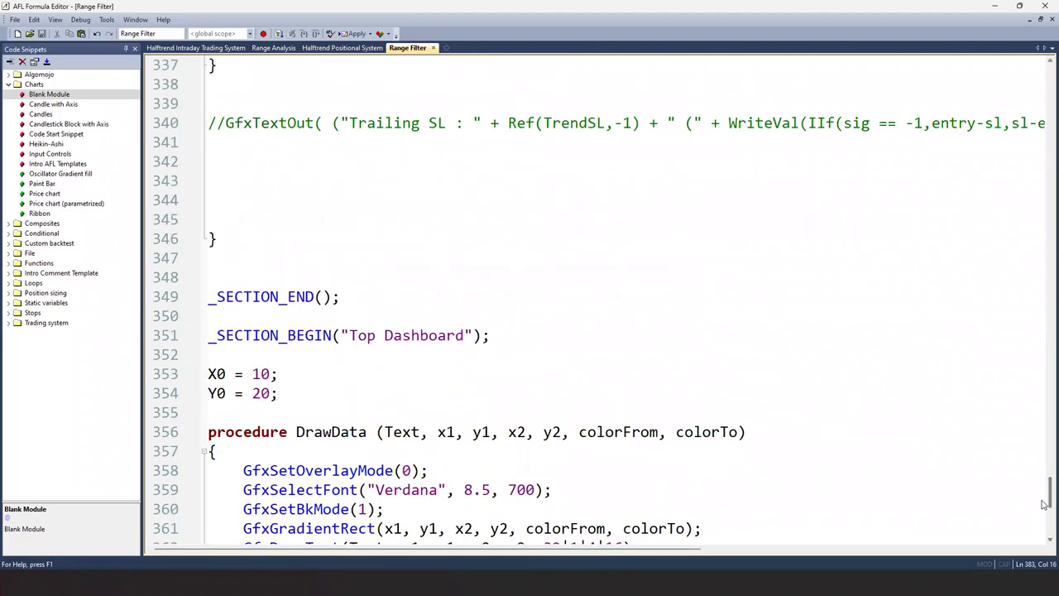
{"action": "scroll", "coordinate": [232, 362], "scroll_direction": "down", "scroll_amount": 2}
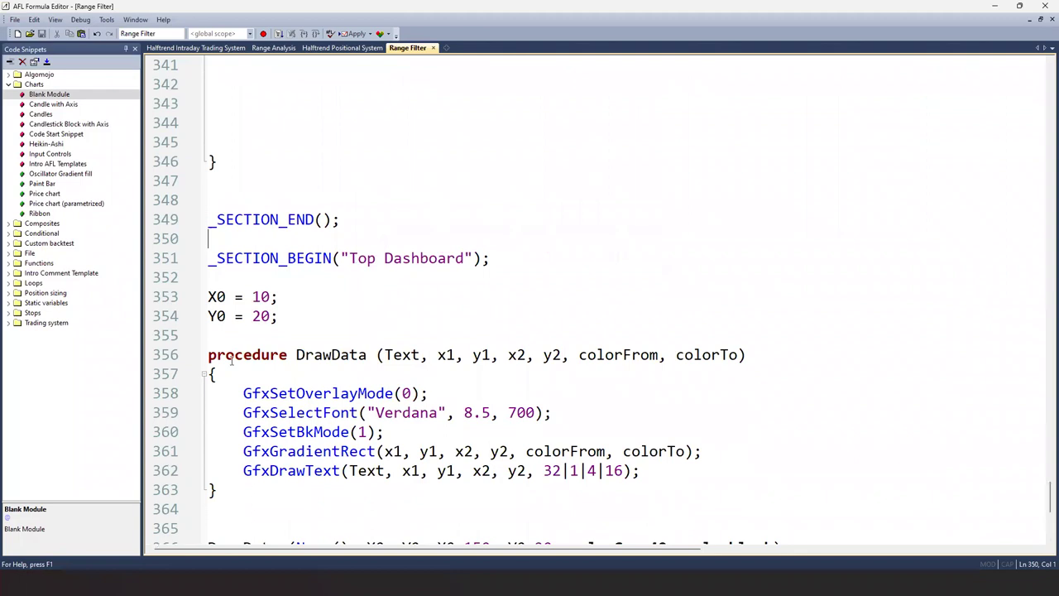
{"action": "key", "text": "shift+Down"}
{"action": "key", "text": "shift+Down"}
{"action": "key", "text": "shift+Down"}
{"action": "key", "text": "shift+Down"}
{"action": "key", "text": "shift+Down"}
{"action": "key", "text": "shift+Down"}
{"action": "key", "text": "shift+Down"}
{"action": "key", "text": "shift+Down"}
{"action": "key", "text": "shift+Down"}
{"action": "key", "text": "shift+Down"}
{"action": "key", "text": "shift+Down"}
{"action": "key", "text": "shift+Down"}
{"action": "key", "text": "shift+Down"}
{"action": "key", "text": "shift+Down"}
{"action": "key", "text": "shift+Down"}
{"action": "key", "text": "shift+Down"}
{"action": "key", "text": "shift+Down"}
{"action": "key", "text": "shift+Down"}
{"action": "key", "text": "shift+Down"}
{"action": "key", "text": "shift+Down"}
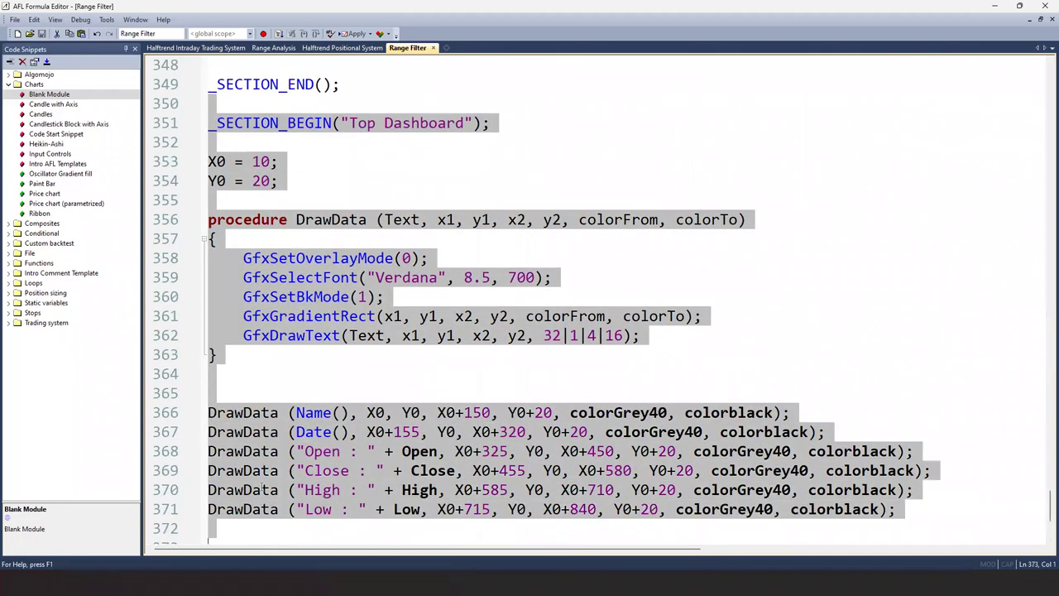
{"action": "key", "text": "shift+Down"}
{"action": "key", "text": "shift+Down"}
{"action": "key", "text": "shift+Down"}
{"action": "key", "text": "shift+Left"}
{"action": "key", "text": "shift+Left"}
{"action": "key", "text": "shift+Left"}
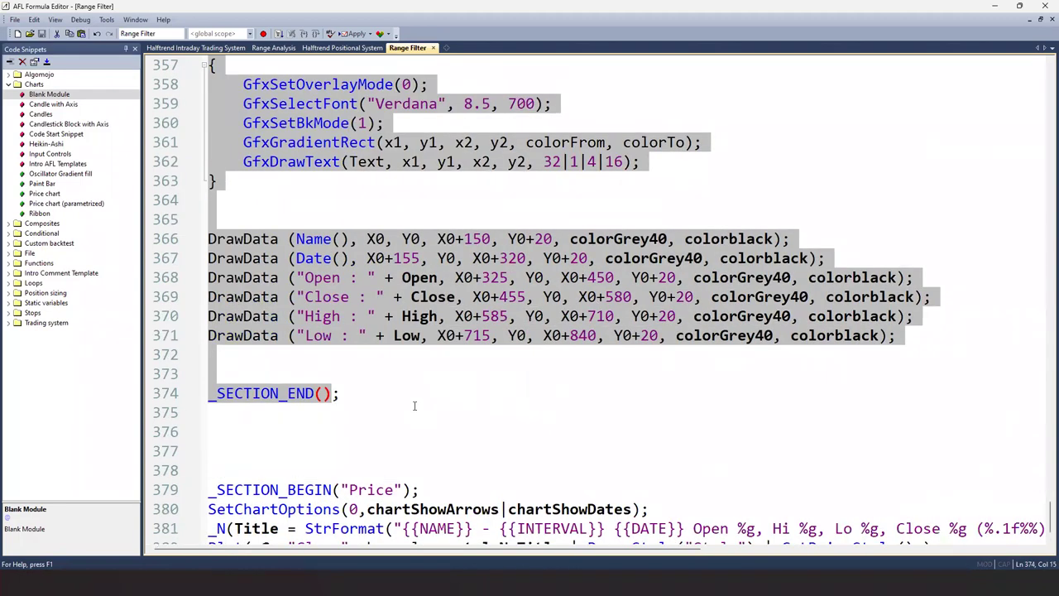
{"action": "key", "text": "Delete"}
- Delete the signal status dashboard code with the GfxTextOut lines, from below the target-line section through its closing brace
{"action": "left_click_drag", "start_coordinate": [1044, 526], "coordinate": [1045, 439]}
{"action": "left_click_drag", "start_coordinate": [262, 159], "coordinate": [286, 371]}
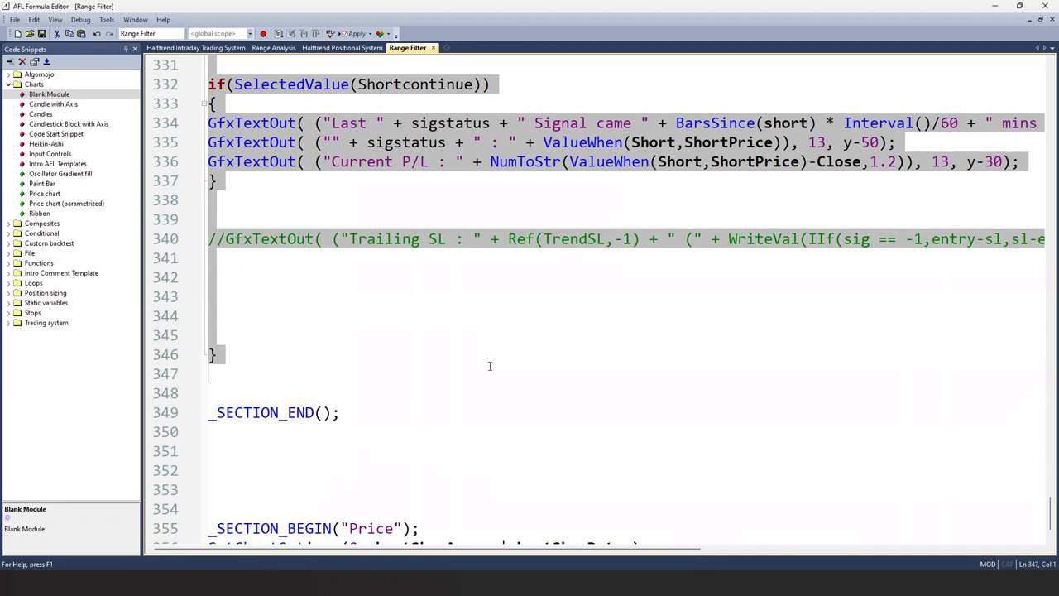
{"action": "key", "text": "Delete"}
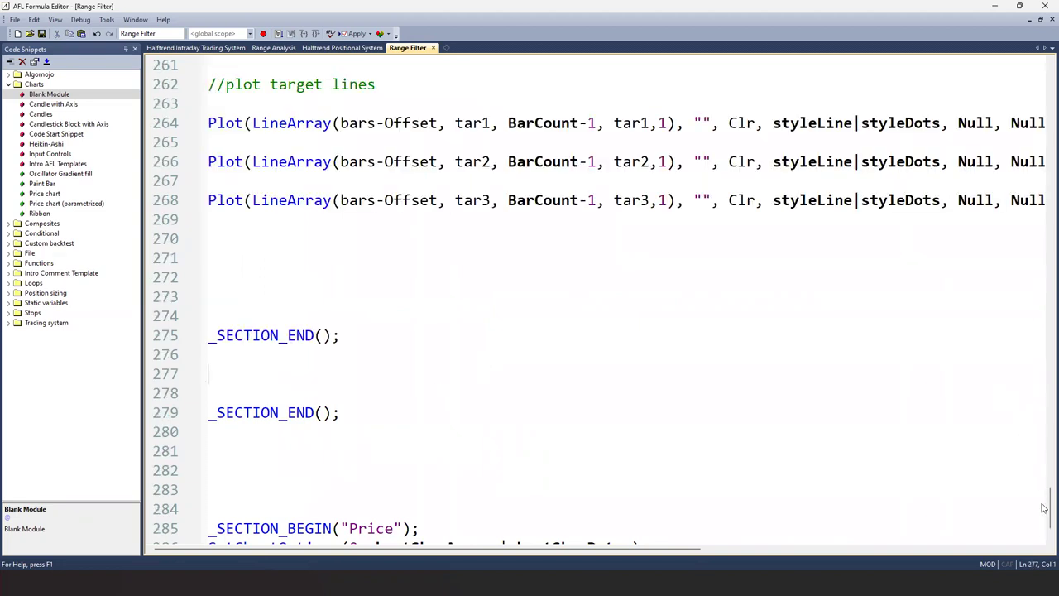
- Delete the Range Filter code from the Buy/Short PlotText loop through the target-line section's _SECTION_END, and save the formula
{"action": "left_click_drag", "start_coordinate": [1045, 508], "coordinate": [1045, 363]}
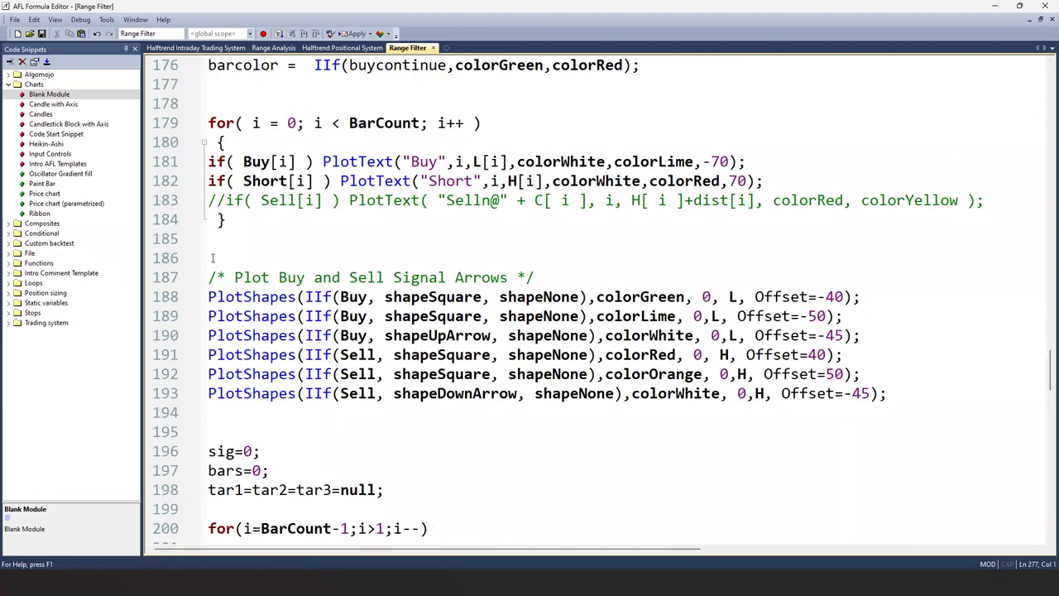
{"action": "left_click_drag", "start_coordinate": [210, 83], "coordinate": [373, 393]}
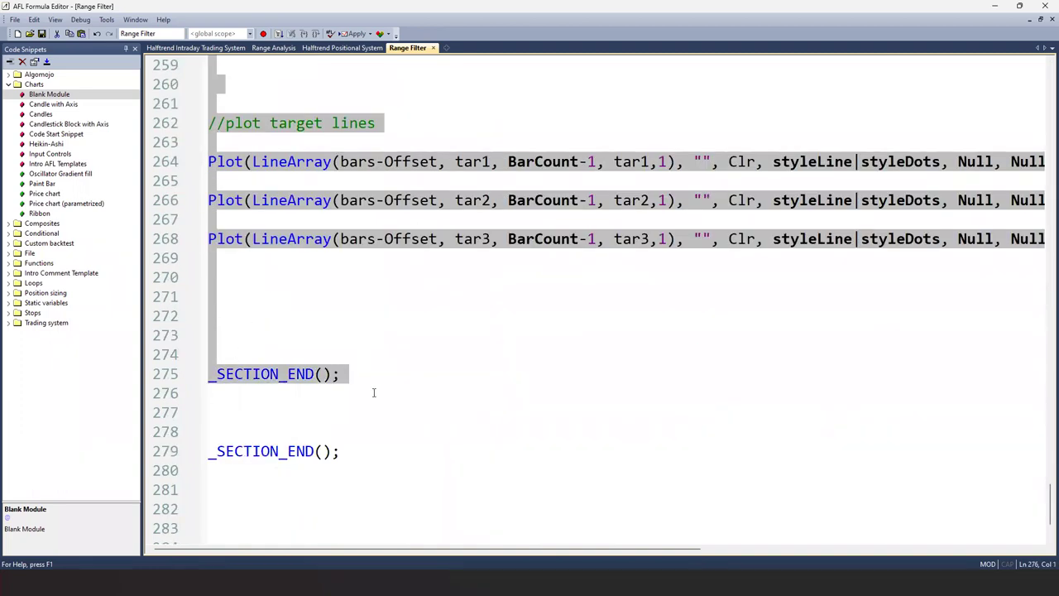
{"action": "key", "text": "Delete"}
{"action": "left_click", "coordinate": [43, 34]}
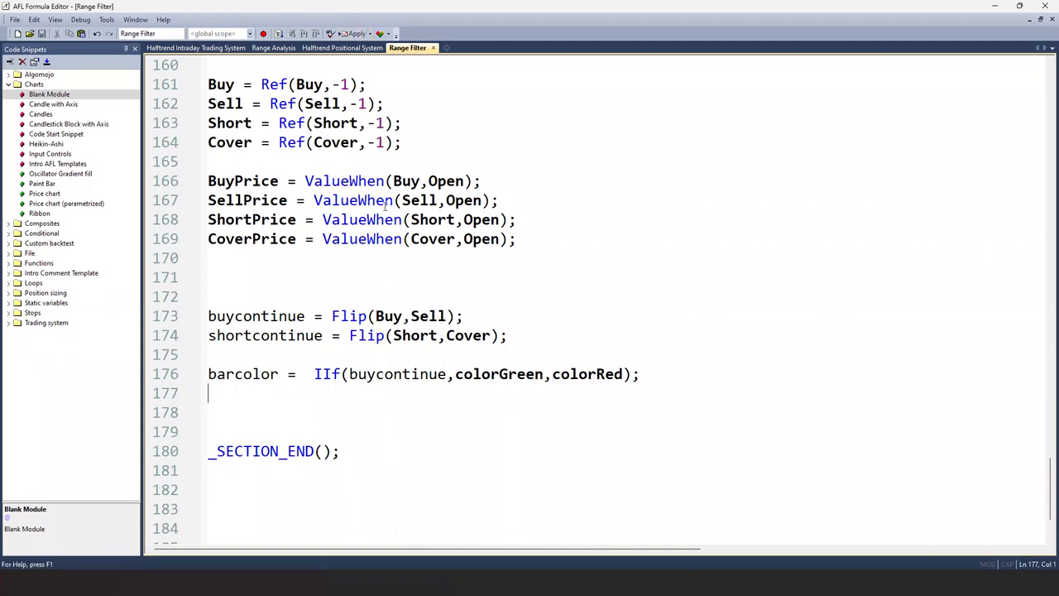
- In the AmiBroker main window, close the blank chart pane and set the BANKNIFTY-I.NFO chart interval to 5m
{"action": "key", "text": "alt+Tab"}
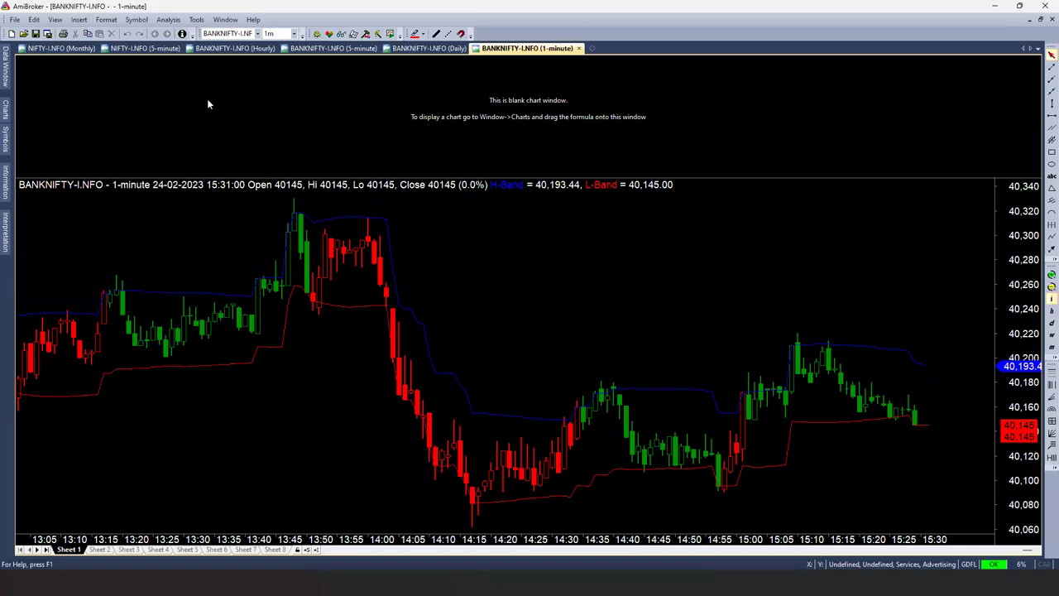
{"action": "right_click", "coordinate": [205, 96]}
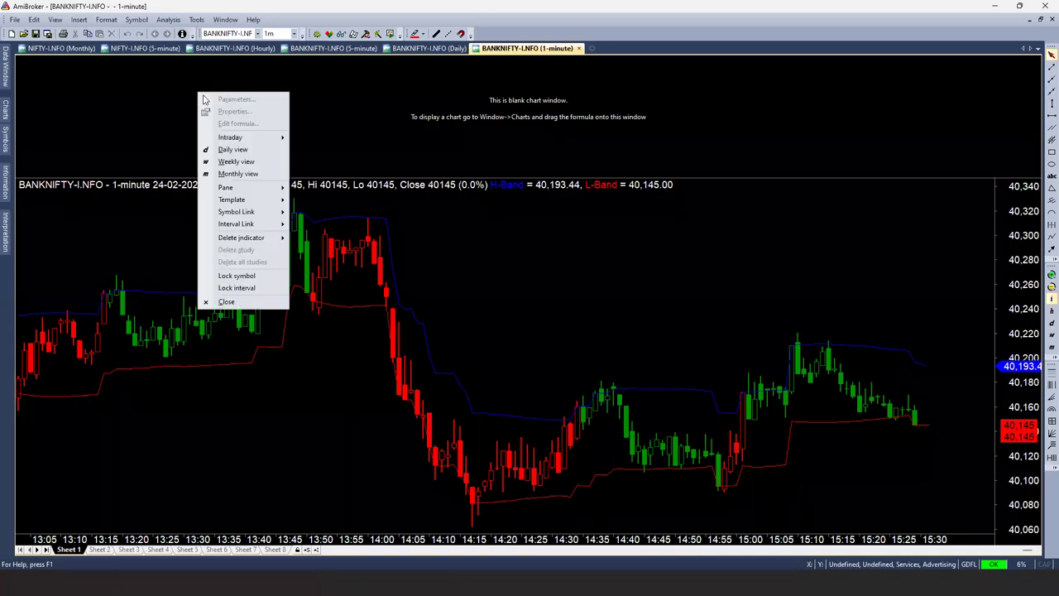
{"action": "left_click", "coordinate": [240, 304]}
{"action": "left_click", "coordinate": [277, 37]}
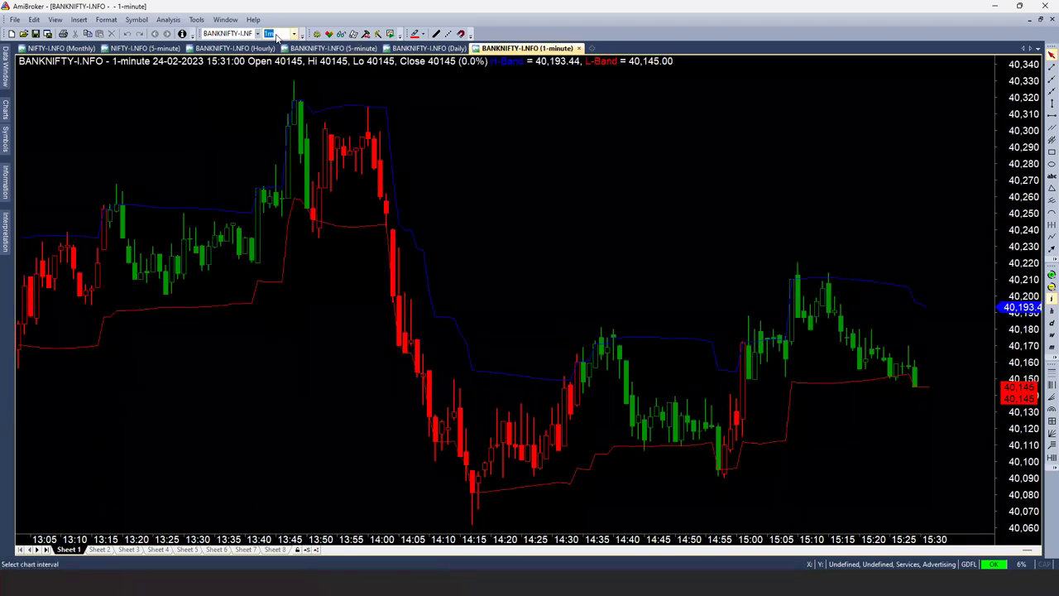
{"action": "type", "text": "5m"}
{"action": "key", "text": "Return"}
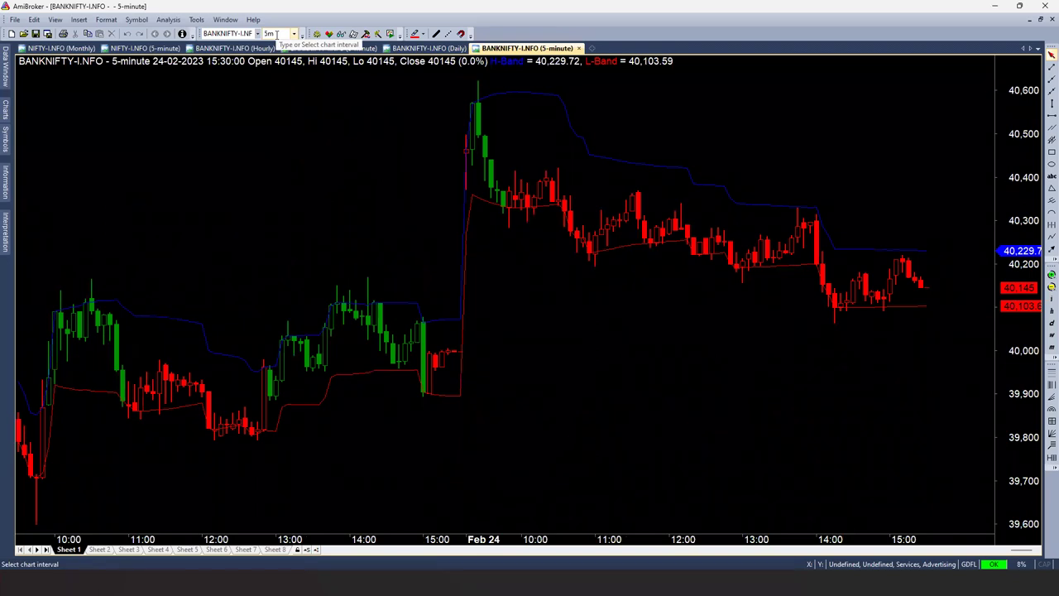
- Switch to the browser, search Google for "multi target marketcalls module", and open the "Stoploss, Multi Target, and Trailing Stoploss Module" article
{"action": "key", "text": "alt+Tab"}
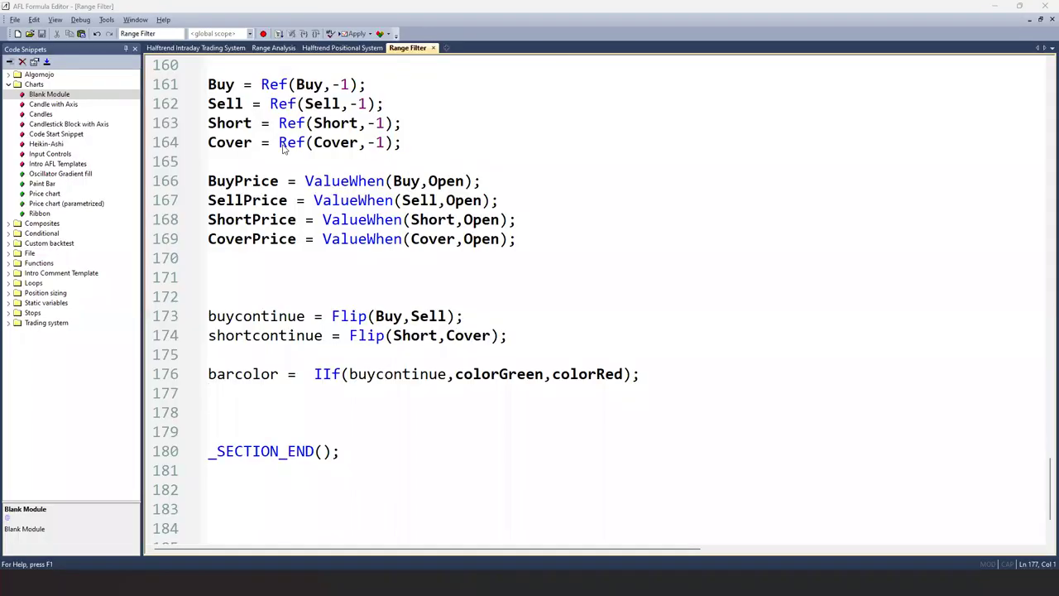
{"action": "key", "text": "alt+Tab"}
{"action": "key", "text": "alt+Tab"}
{"action": "key", "text": "alt+Tab"}
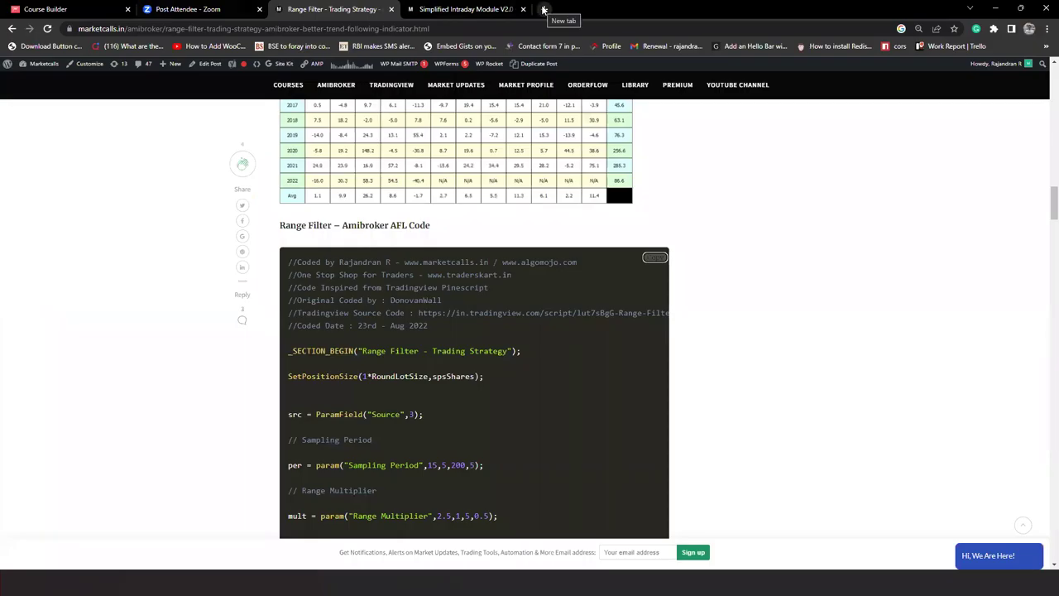
{"action": "left_click", "coordinate": [540, 10]}
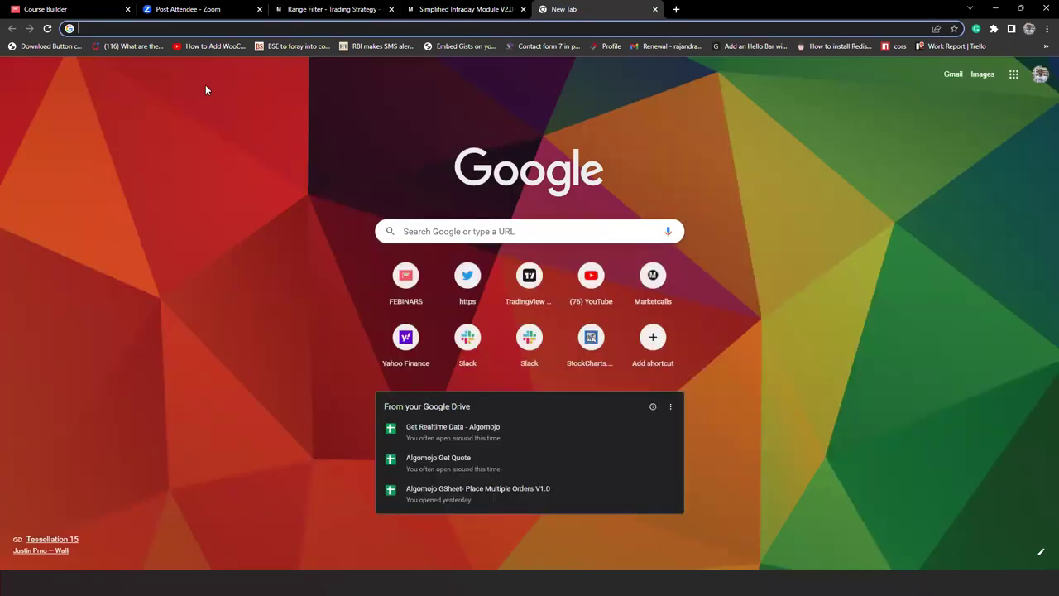
{"action": "type", "text": "multi "}
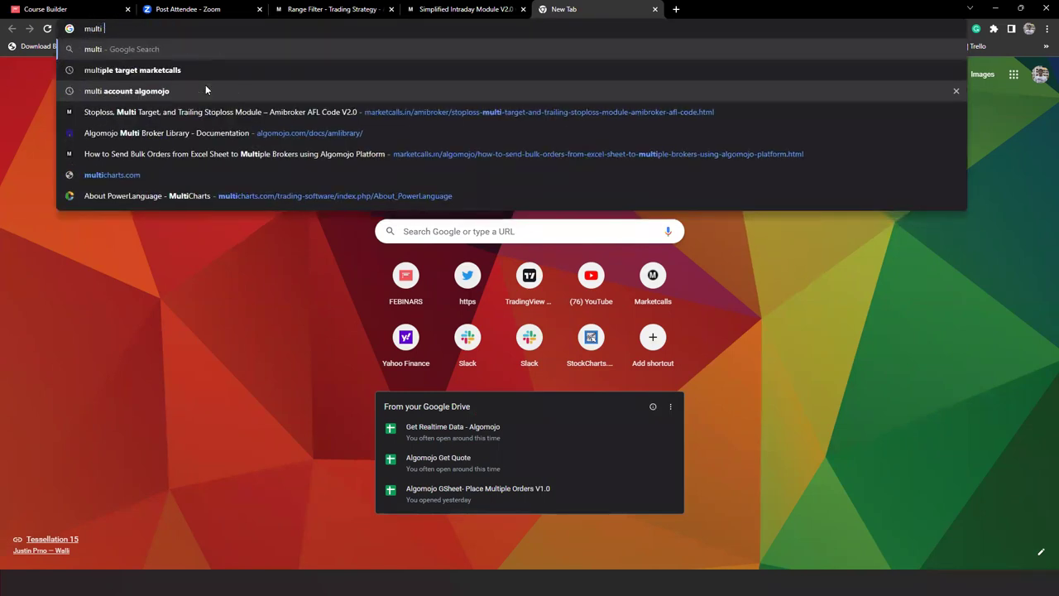
{"action": "type", "text": "target marketca"}
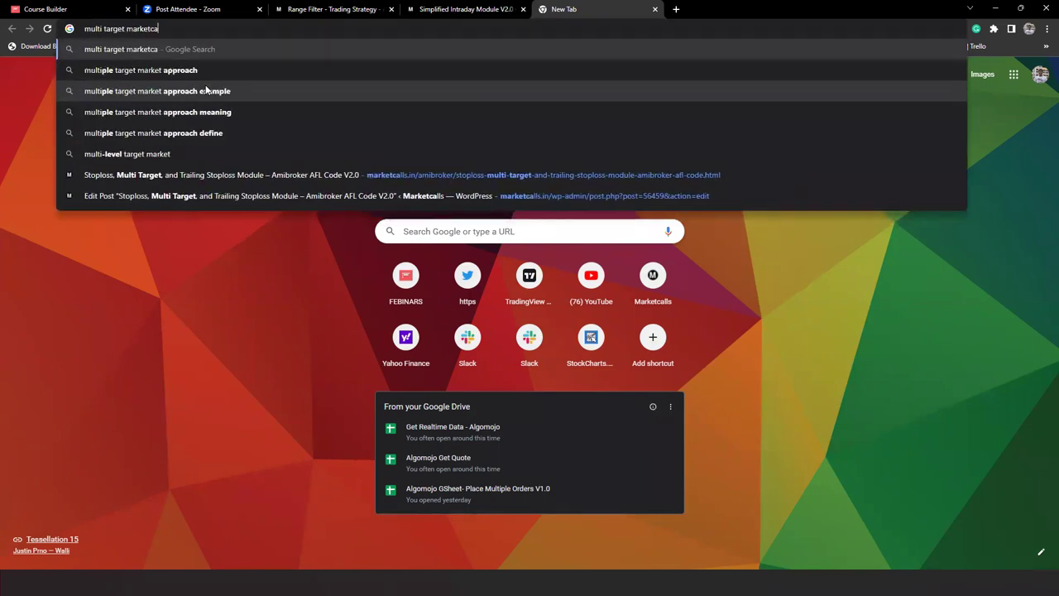
{"action": "type", "text": "lls module"}
{"action": "key", "text": "Return"}
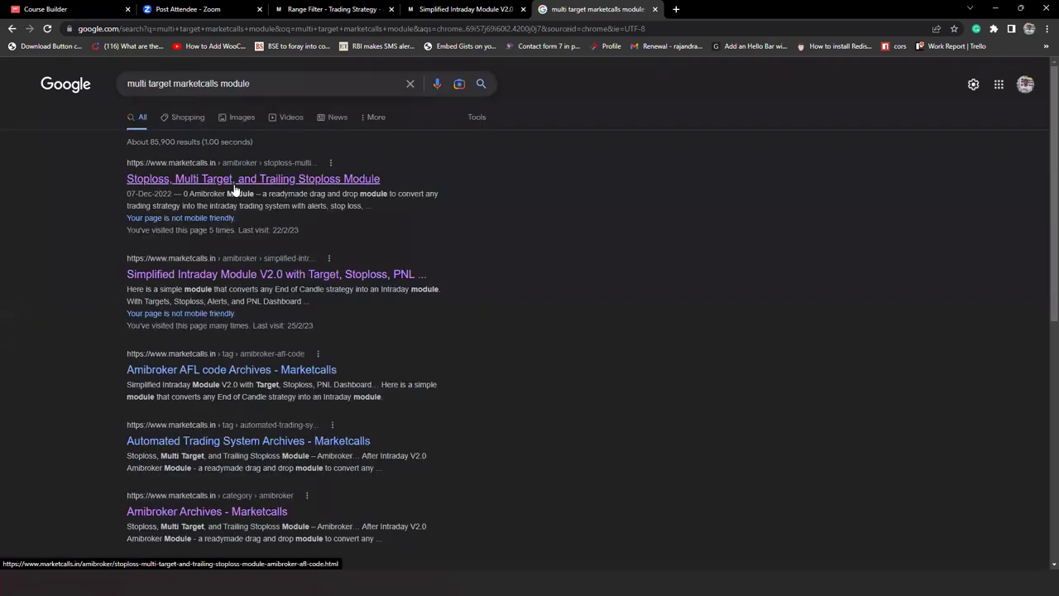
{"action": "left_click", "coordinate": [234, 190]}
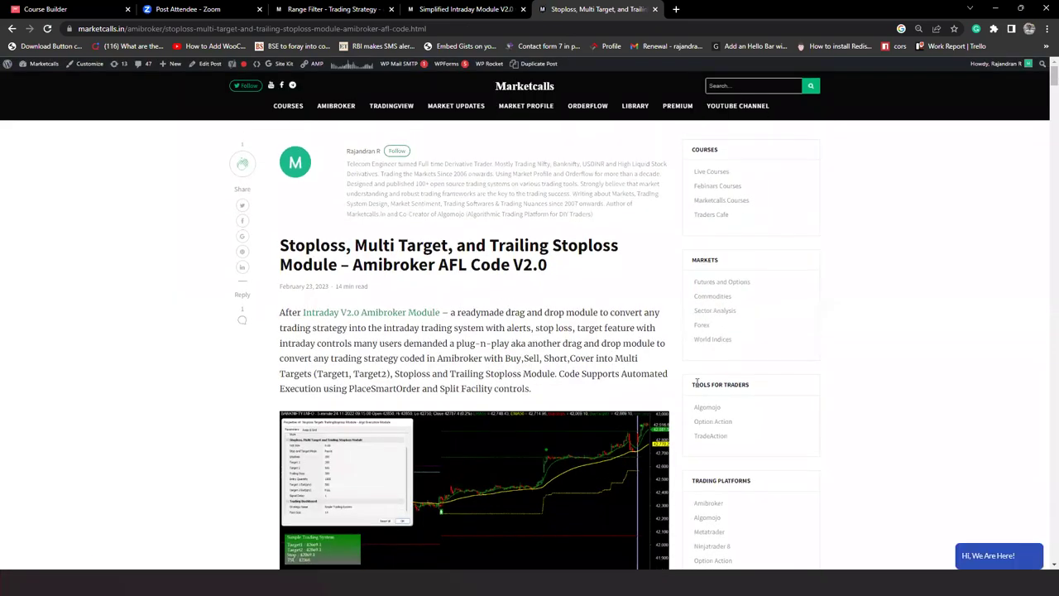
- Return to the AFL Formula Editor and examine the Buy, Sell, Short and Cover definitions and their Ref delay lines in Range Filter
{"action": "key", "text": "alt+Tab"}
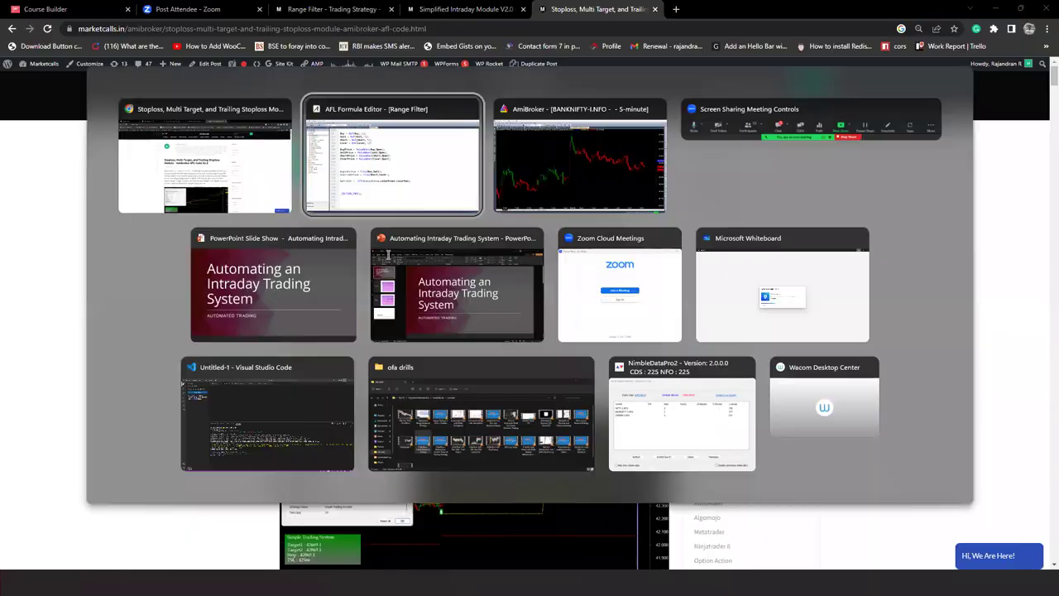
{"action": "key", "text": "shift+Down"}
{"action": "key", "text": "shift+Down"}
{"action": "key", "text": "shift+Down"}
{"action": "key", "text": "shift+Down"}
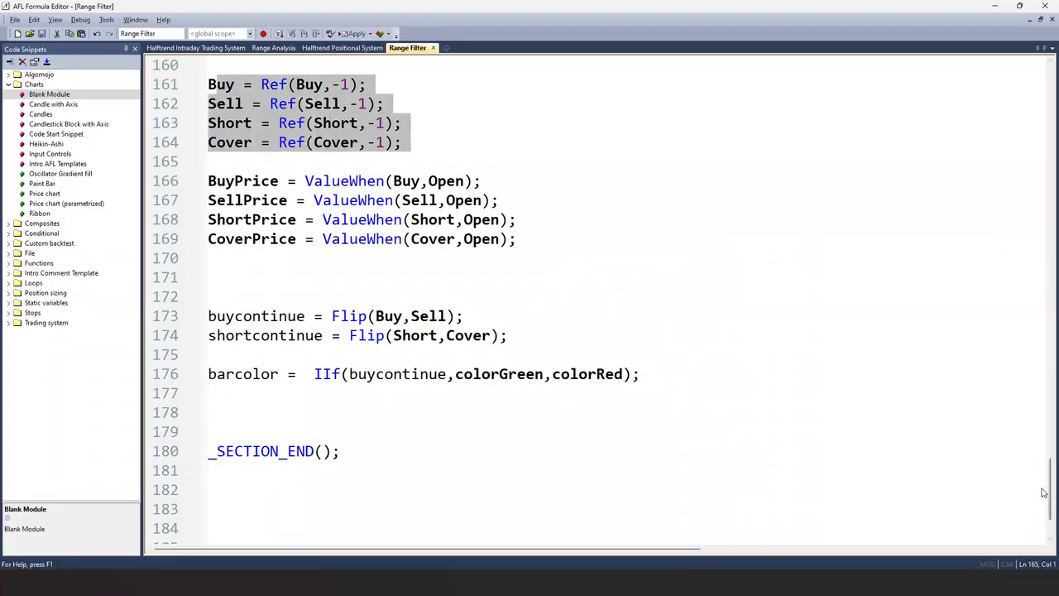
{"action": "left_click_drag", "start_coordinate": [1045, 490], "coordinate": [1045, 446]}
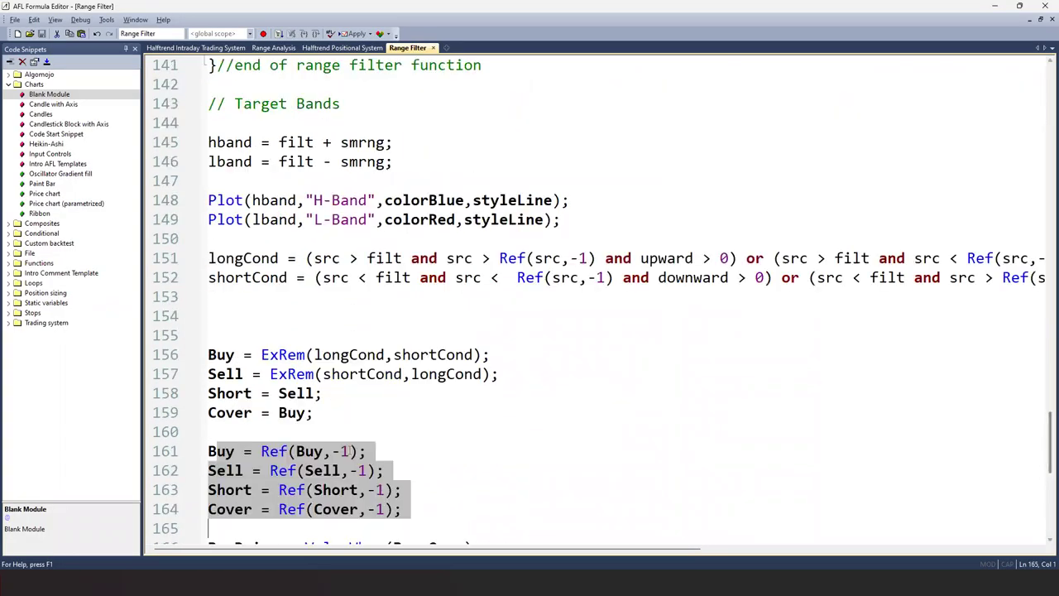
{"action": "left_click_drag", "start_coordinate": [215, 334], "coordinate": [330, 418]}
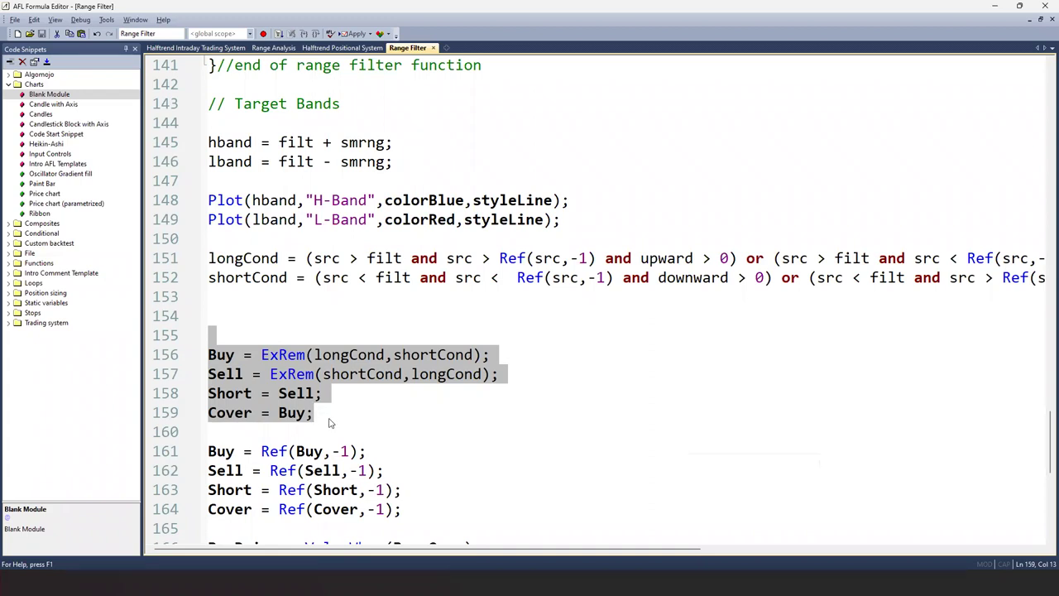
- Return to the browser and examine the Stoploss, Multi Target, and Trailing Stoploss Module's usage steps and AFL code
{"action": "key", "text": "alt+Tab"}
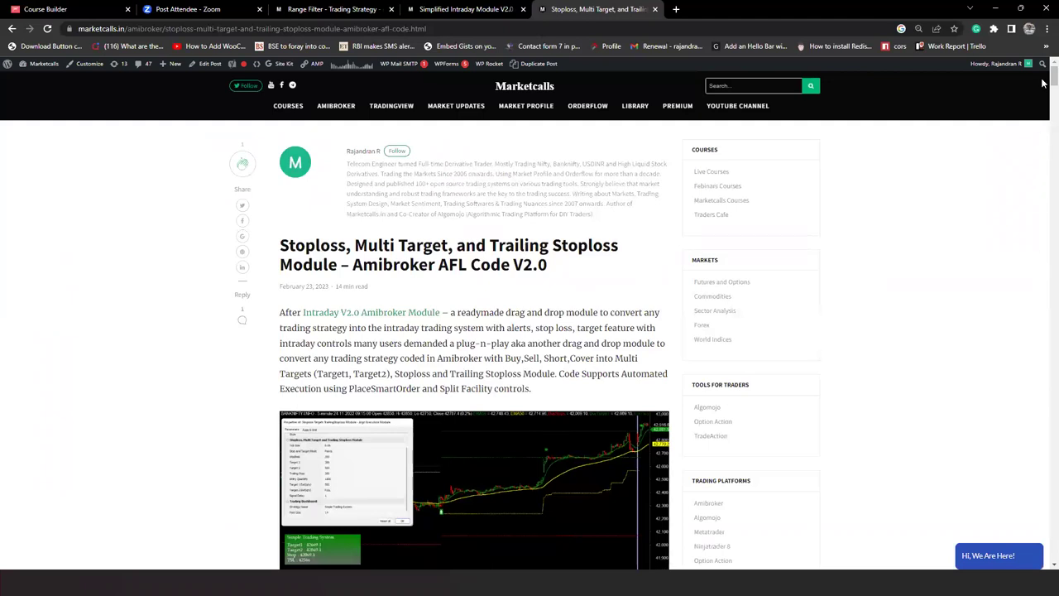
{"action": "scroll", "coordinate": [1044, 86], "scroll_direction": "down", "scroll_amount": 1}
{"action": "scroll", "coordinate": [1044, 86], "scroll_direction": "down", "scroll_amount": 5}
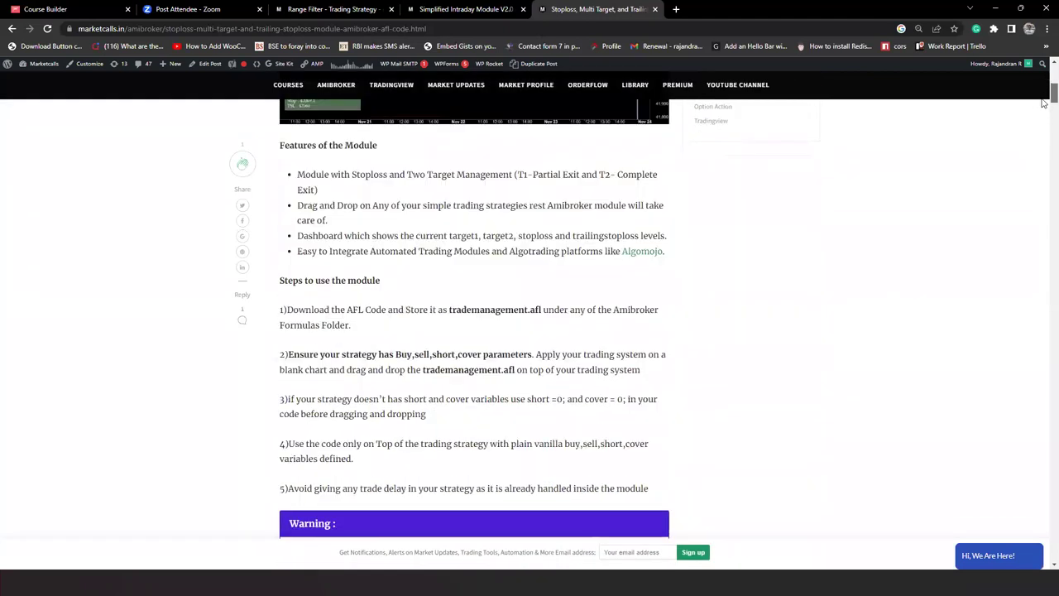
{"action": "scroll", "coordinate": [1044, 106], "scroll_direction": "down", "scroll_amount": 3}
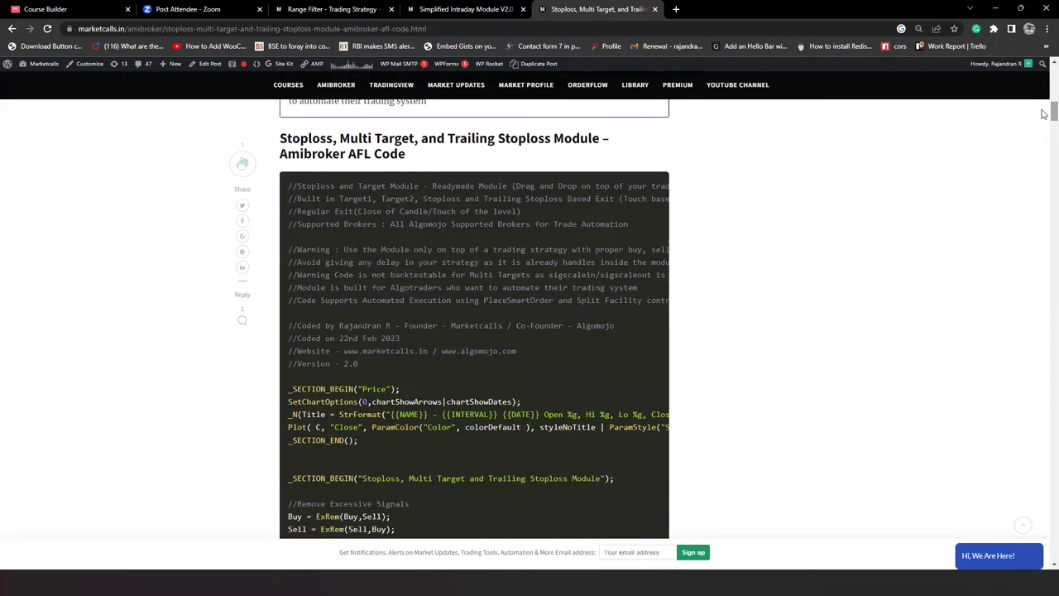
{"action": "scroll", "coordinate": [1044, 111], "scroll_direction": "down", "scroll_amount": 3}
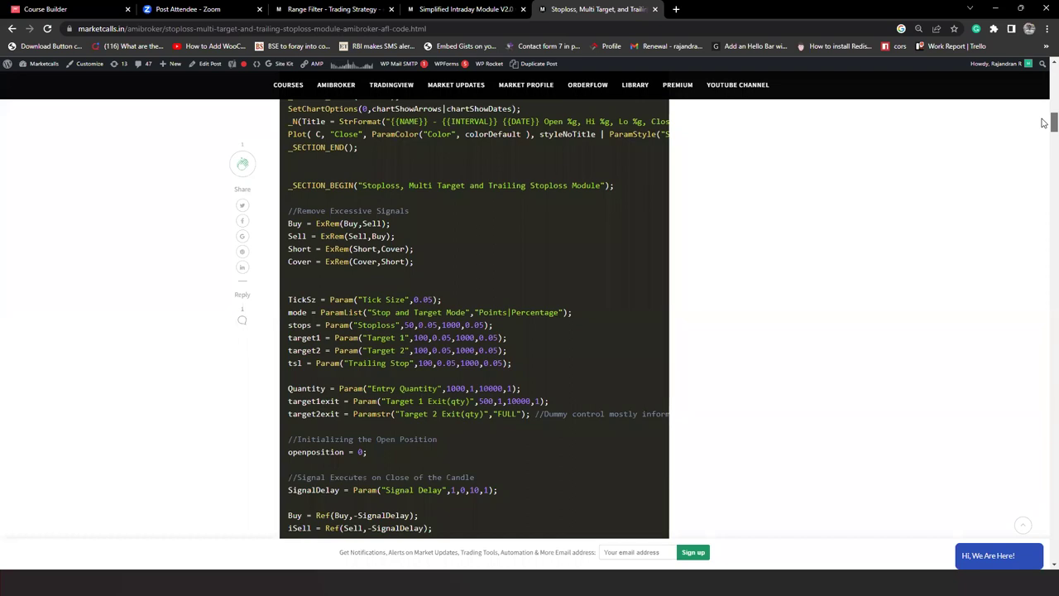
{"action": "scroll", "coordinate": [1044, 124], "scroll_direction": "down", "scroll_amount": 2}
{"action": "scroll", "coordinate": [1044, 128], "scroll_direction": "down", "scroll_amount": 1}
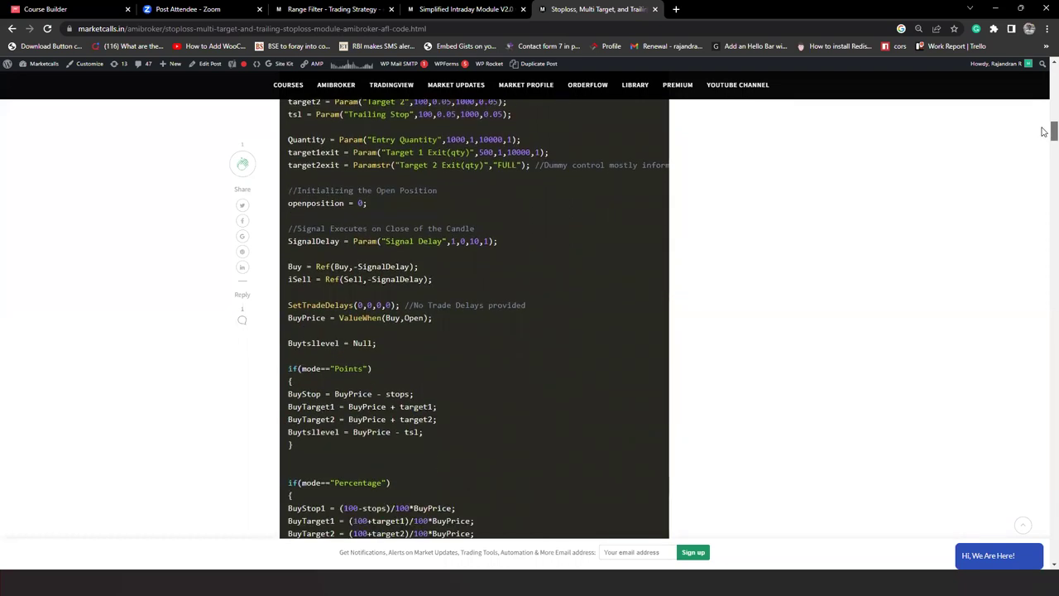
{"action": "scroll", "coordinate": [1044, 129], "scroll_direction": "up", "scroll_amount": 3}
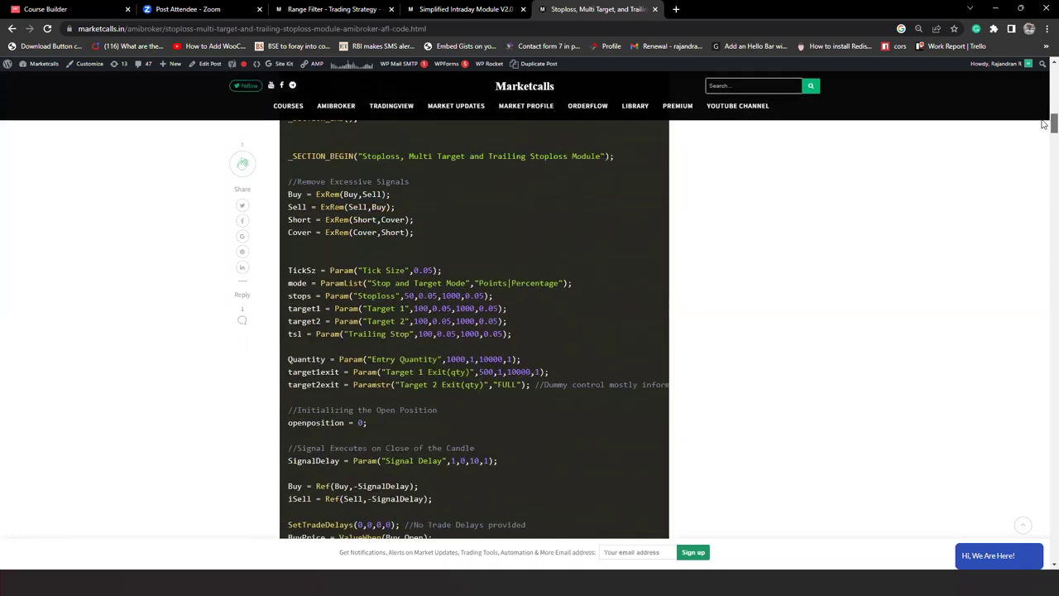
{"action": "scroll", "coordinate": [1044, 126], "scroll_direction": "down", "scroll_amount": 3}
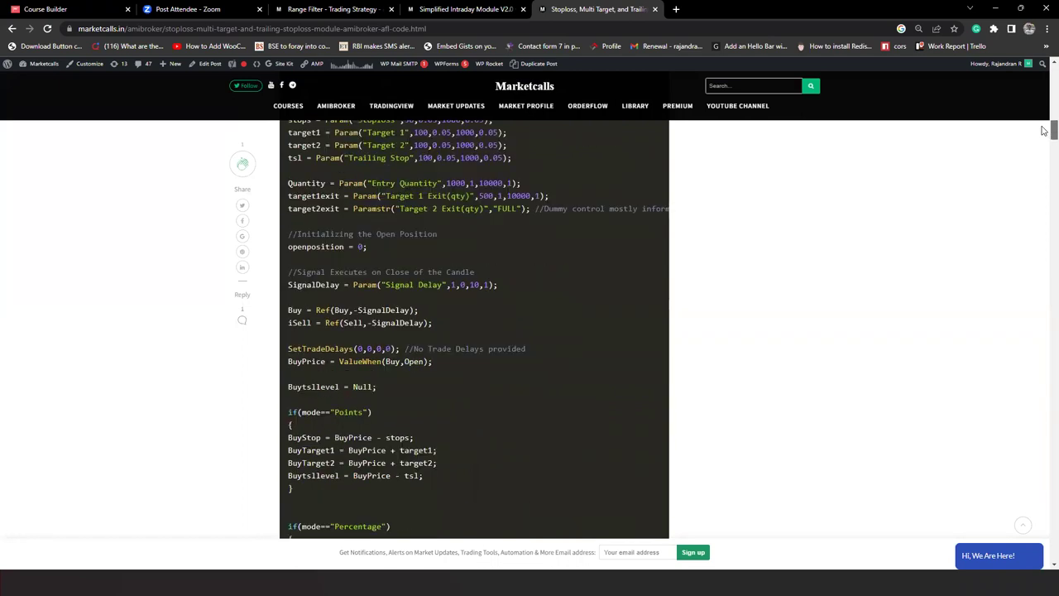
{"action": "scroll", "coordinate": [1044, 130], "scroll_direction": "up", "scroll_amount": 5}
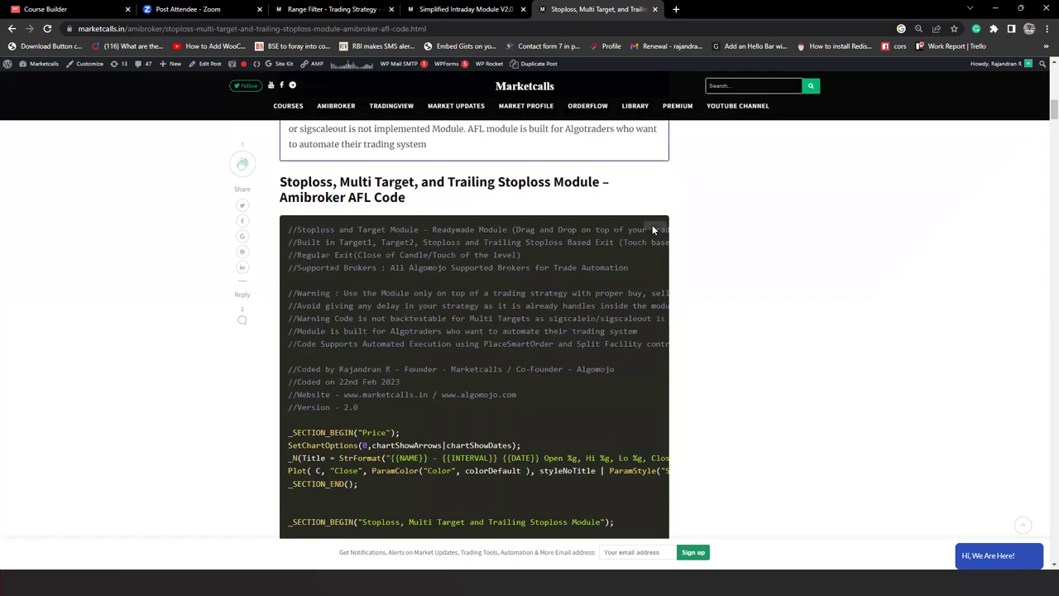
- Add the Stoploss, Multi Target, and Trailing Stoploss Module's AFL code at the end of the Range Filter formula, below the Price section
{"action": "key", "text": "alt+Tab"}
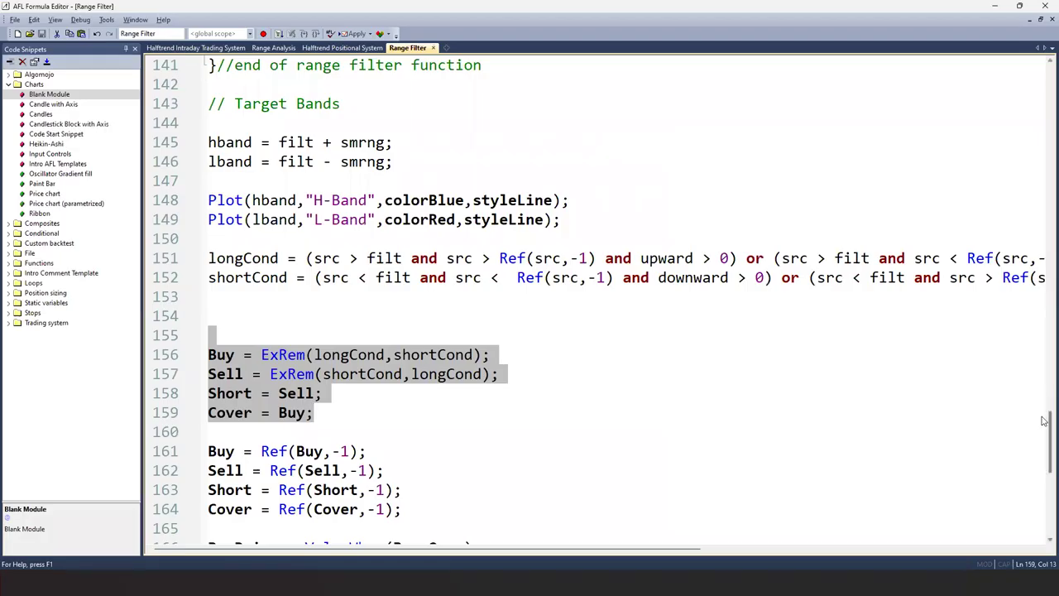
{"action": "left_click_drag", "start_coordinate": [1044, 421], "coordinate": [1044, 507]}
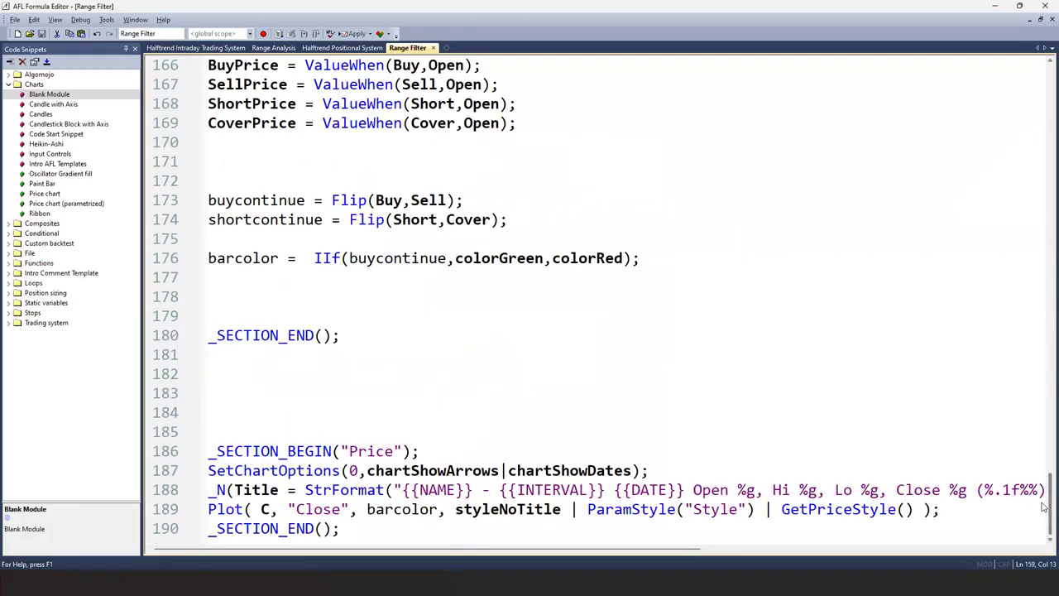
{"action": "left_click", "coordinate": [355, 528]}
{"action": "key", "text": "Return"}
{"action": "key", "text": "Return"}
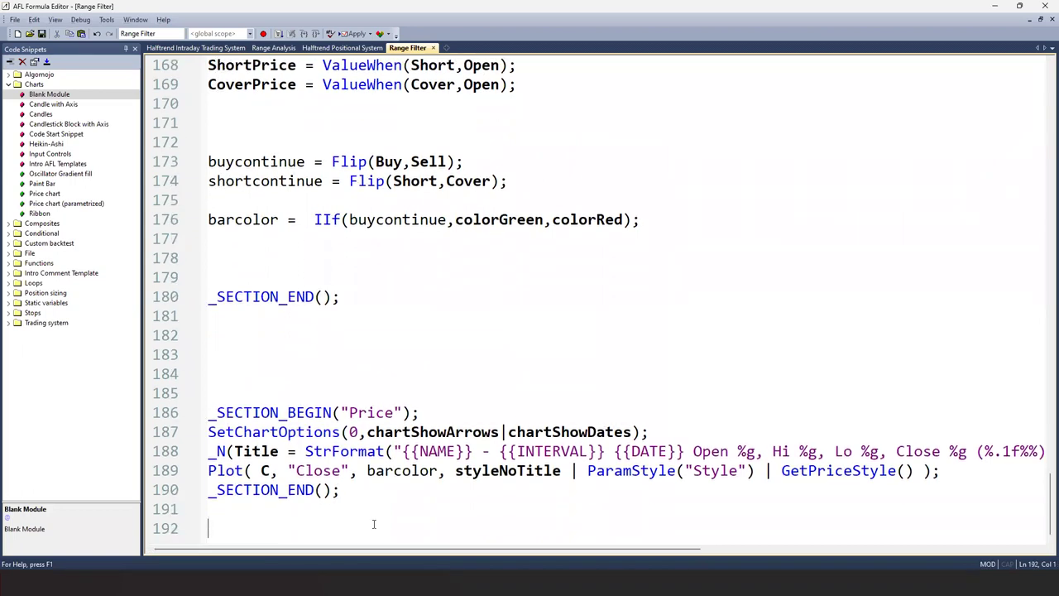
{"action": "key", "text": "ctrl+v"}
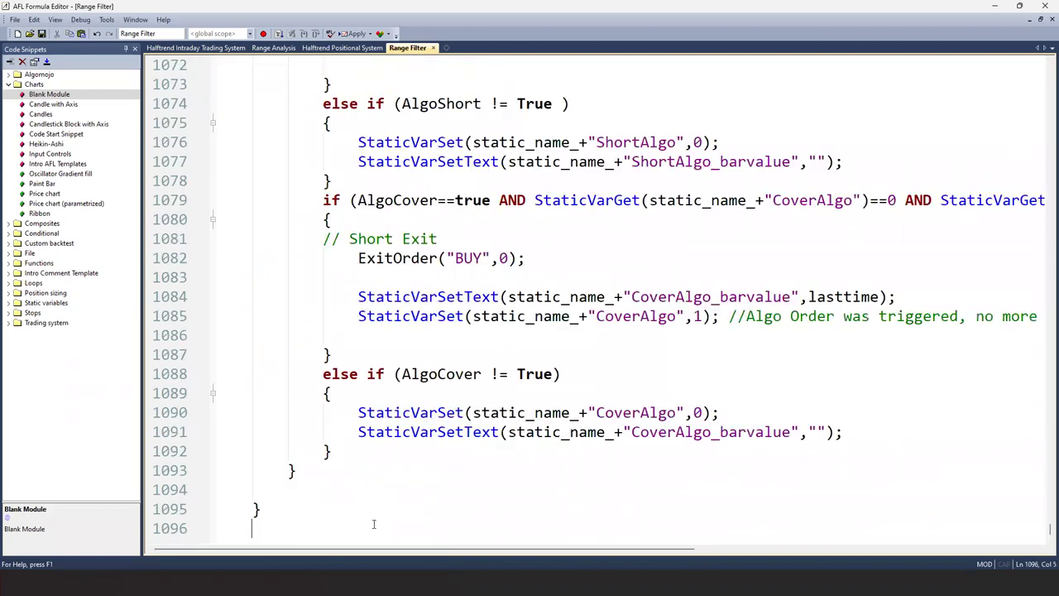
- Save the combined formula in the Building Intraday System folder as "Range Filter with Multi Target Stops and Trailing SL"
{"action": "left_click", "coordinate": [15, 20]}
{"action": "left_click", "coordinate": [38, 87]}
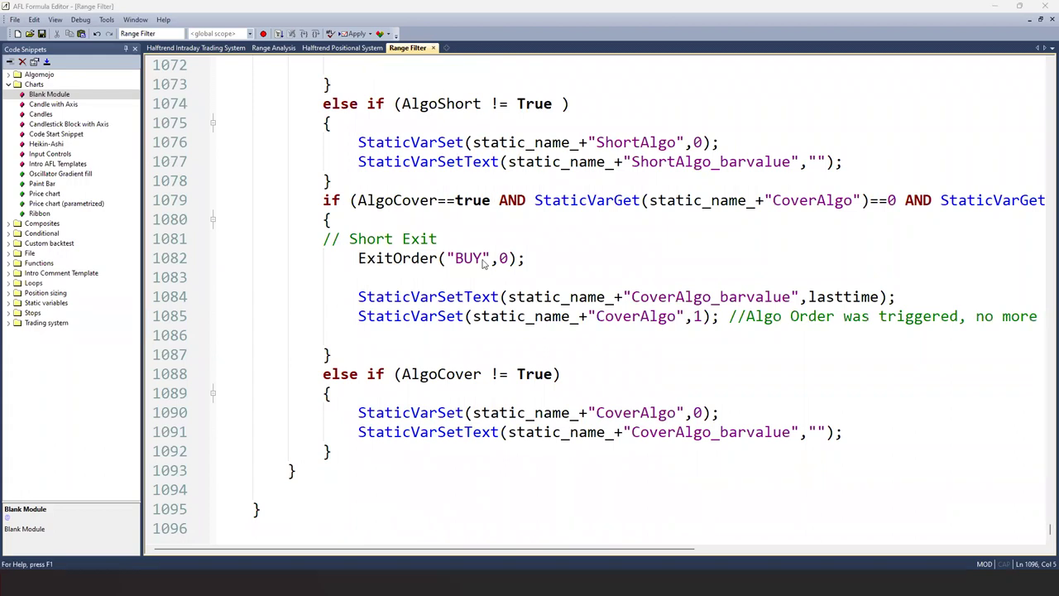
{"action": "key", "text": "End"}
{"action": "type", "text": "w"}
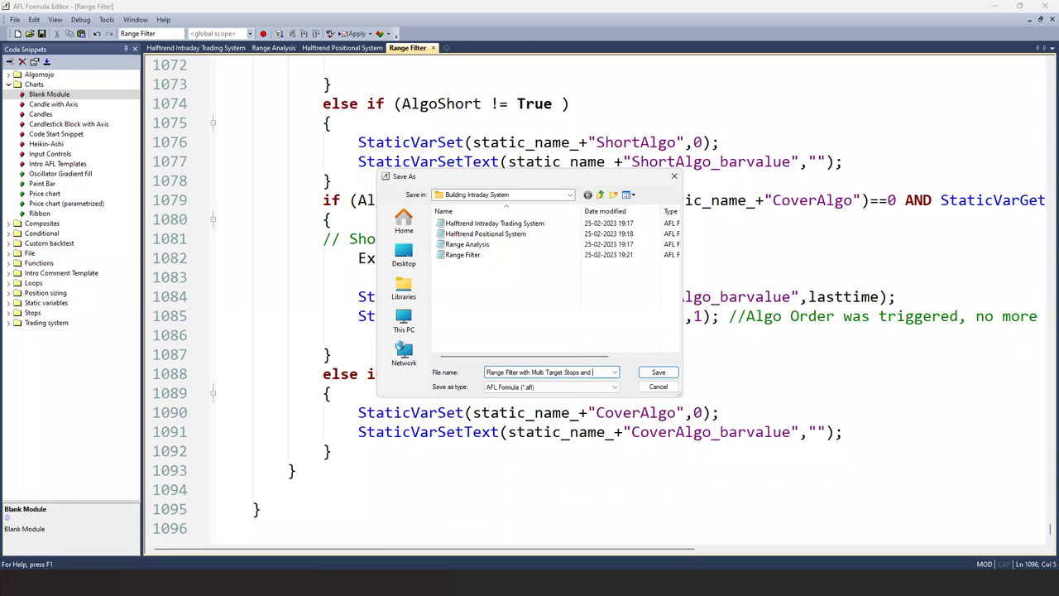
{"action": "type", "text": "ing SL"}
{"action": "key", "text": "Return"}
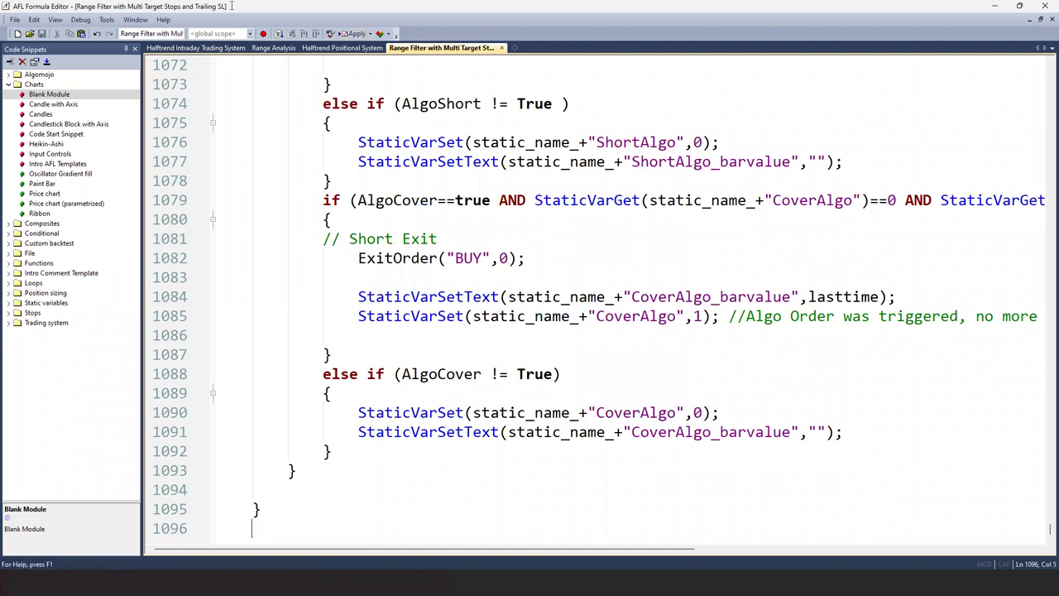
- Switch to the AmiBroker main window and view the combined strategy on the 5-minute BANKNIFTY-I.NFO chart
{"action": "left_click", "coordinate": [998, 6]}
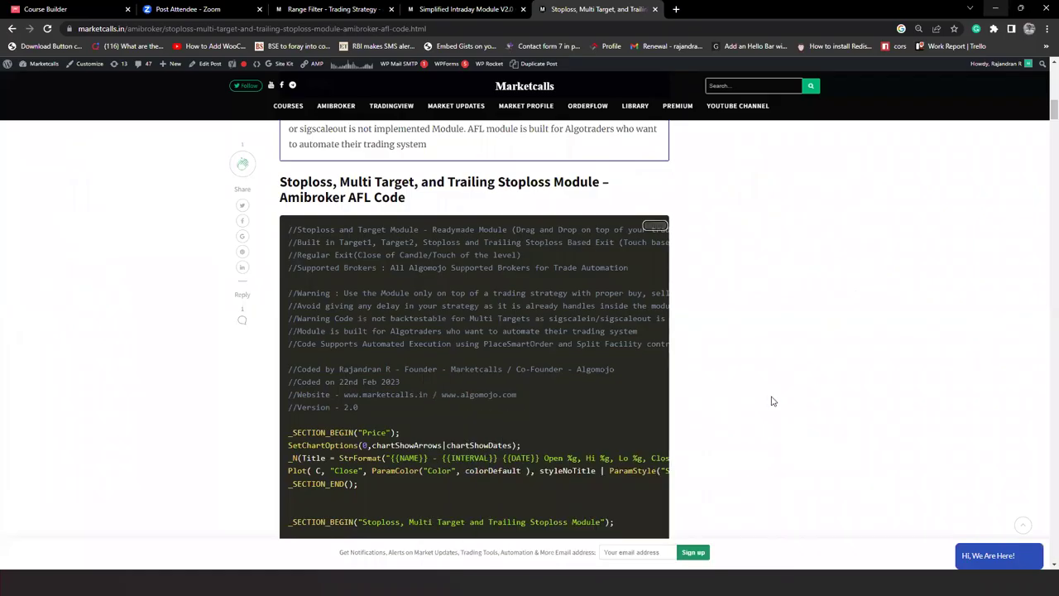
{"action": "key", "text": "alt+Tab"}
{"action": "key", "text": "Tab"}
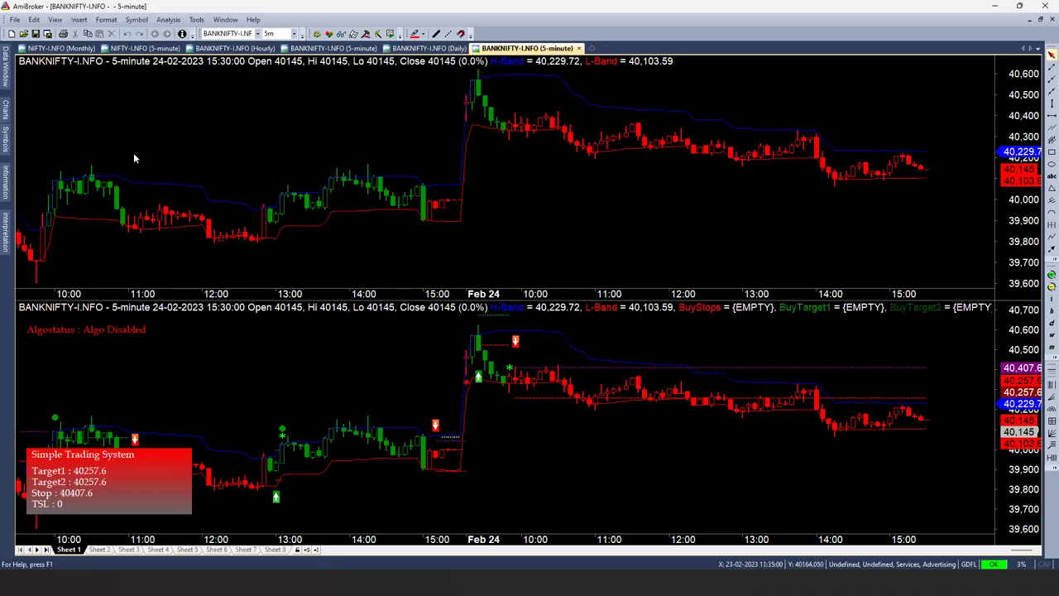
- Close the upper chart pane holding the plain Range Filter strategy, leaving only the combined strategy's pane
{"action": "mouse_move", "coordinate": [251, 170]}
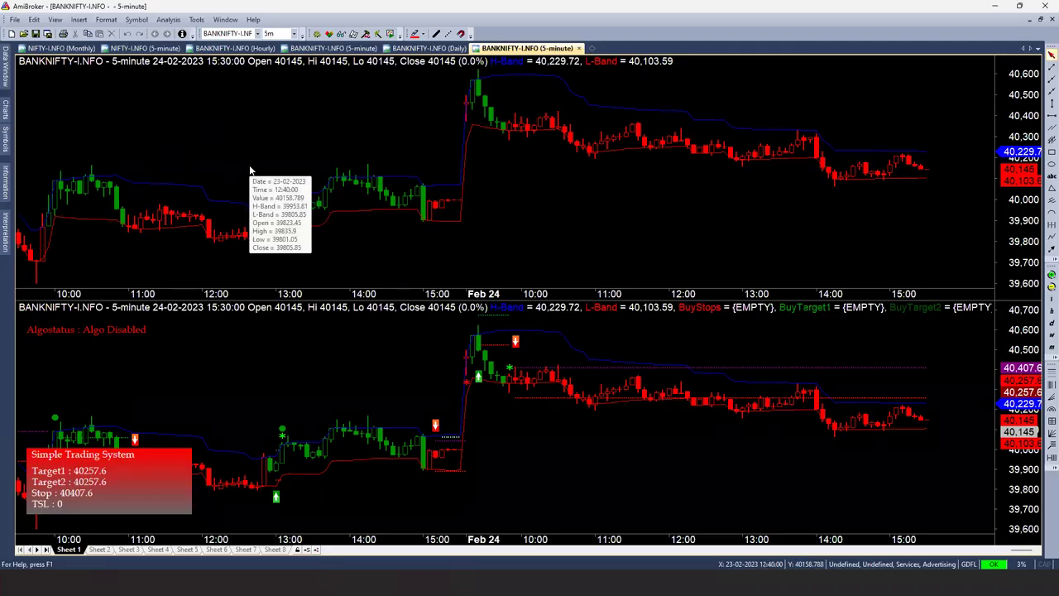
{"action": "right_click", "coordinate": [252, 154]}
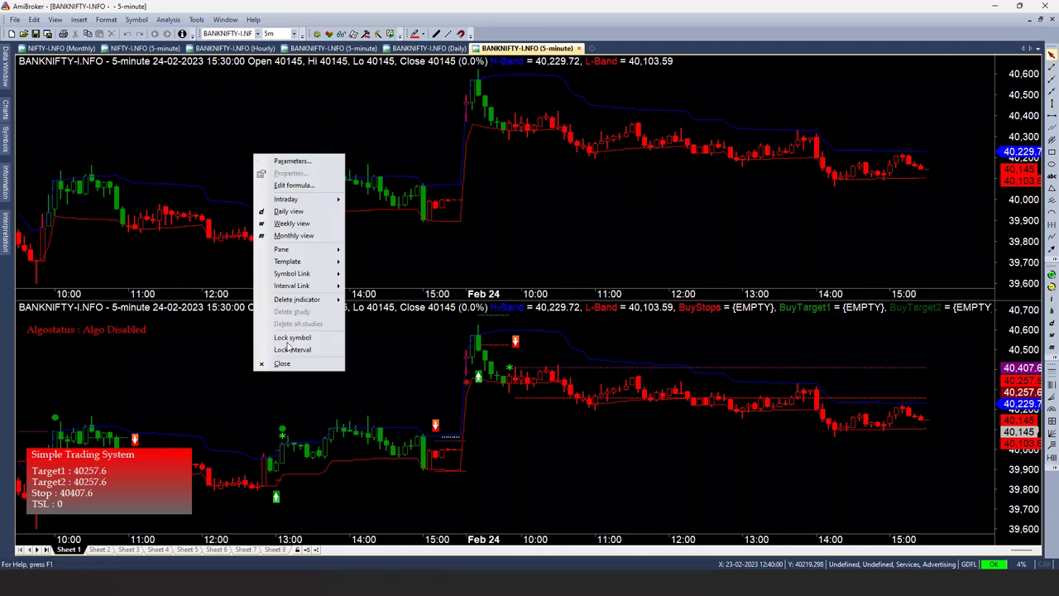
{"action": "left_click", "coordinate": [286, 366]}
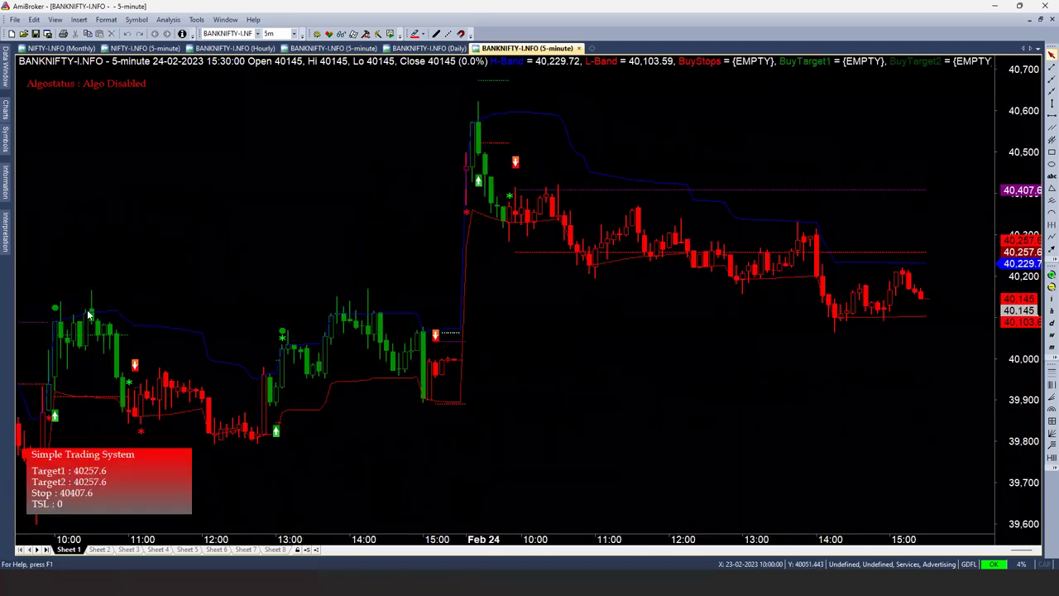
- Open the combined Range Filter strategy's parameters and examine its stop, target, dashboard, broker and order settings
{"action": "mouse_move", "coordinate": [411, 330]}
{"action": "right_click", "coordinate": [336, 209]}
{"action": "left_click", "coordinate": [359, 216]}
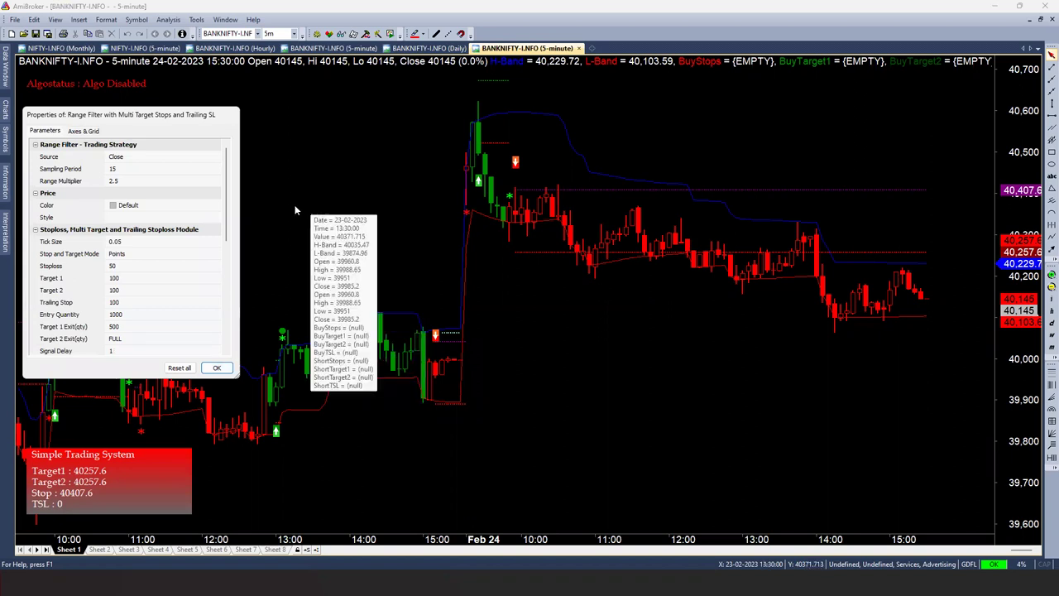
{"action": "scroll", "coordinate": [230, 234], "scroll_direction": "down", "scroll_amount": 2}
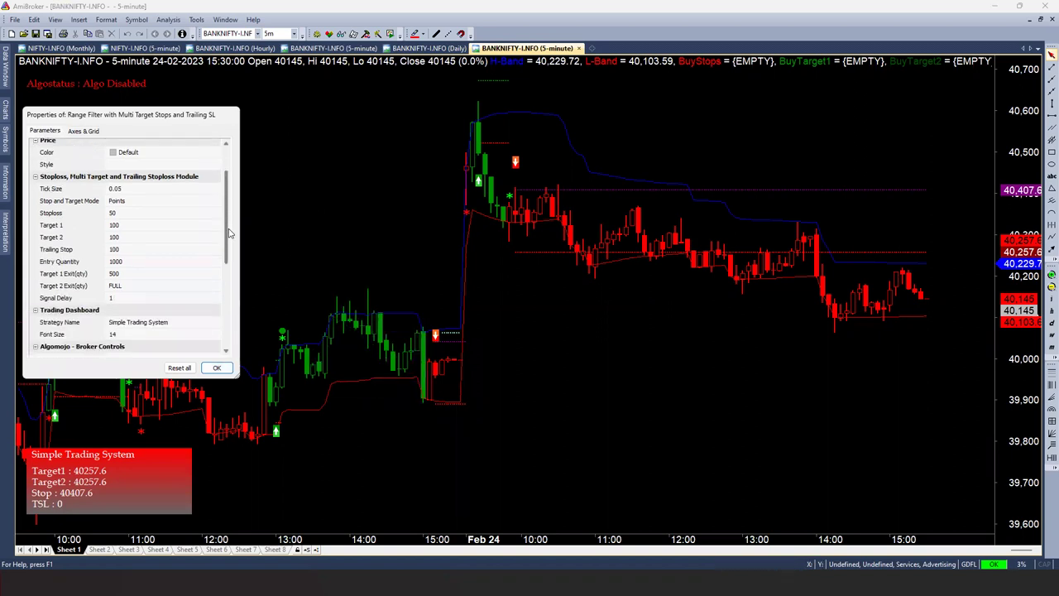
{"action": "left_click", "coordinate": [116, 214]}
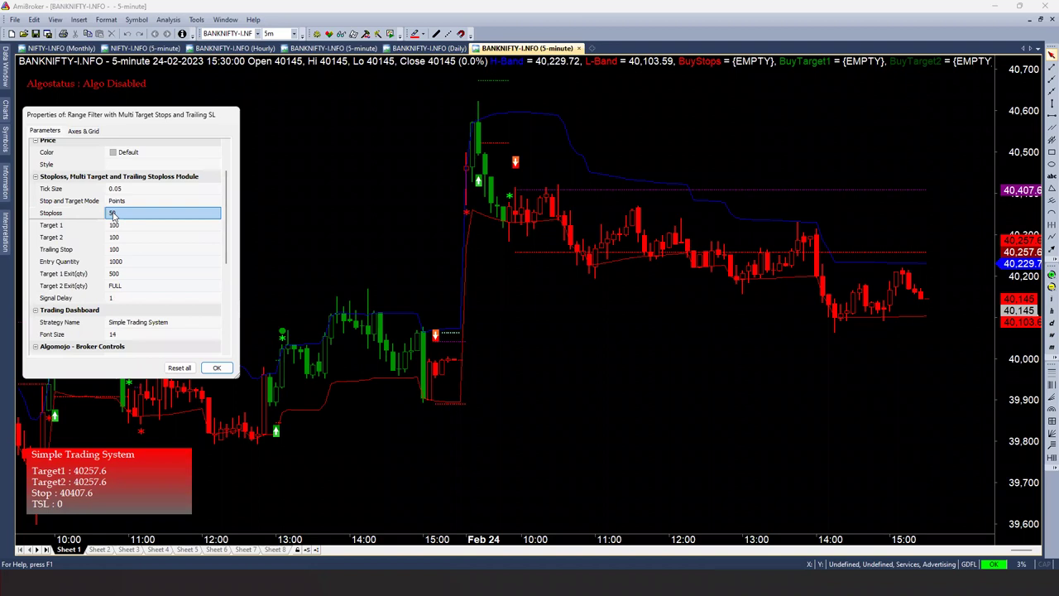
{"action": "scroll", "coordinate": [226, 250], "scroll_direction": "down", "scroll_amount": 5}
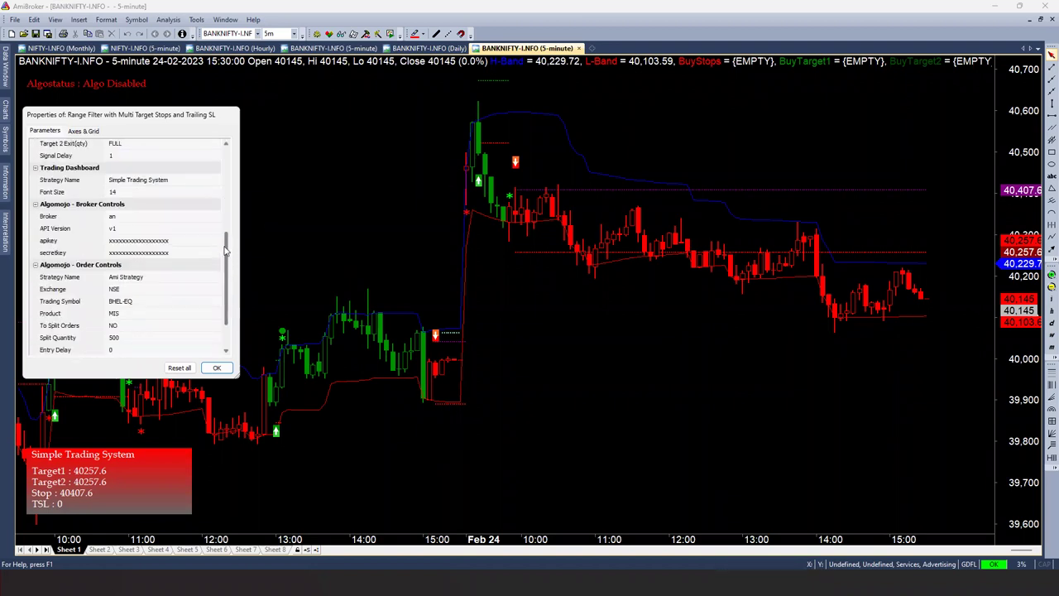
{"action": "scroll", "coordinate": [226, 240], "scroll_direction": "up", "scroll_amount": 5}
{"action": "scroll", "coordinate": [225, 221], "scroll_direction": "down", "scroll_amount": 5}
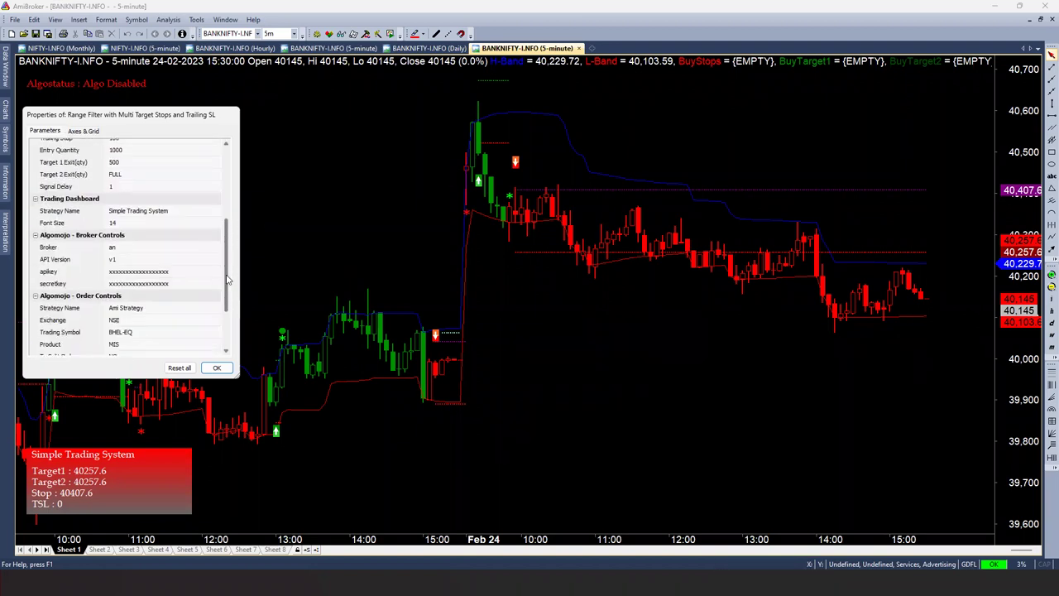
- Review the available Algomojo brokers in the strategy parameters and keep "an" as the broker
{"action": "left_click", "coordinate": [137, 245]}
{"action": "left_click", "coordinate": [131, 225]}
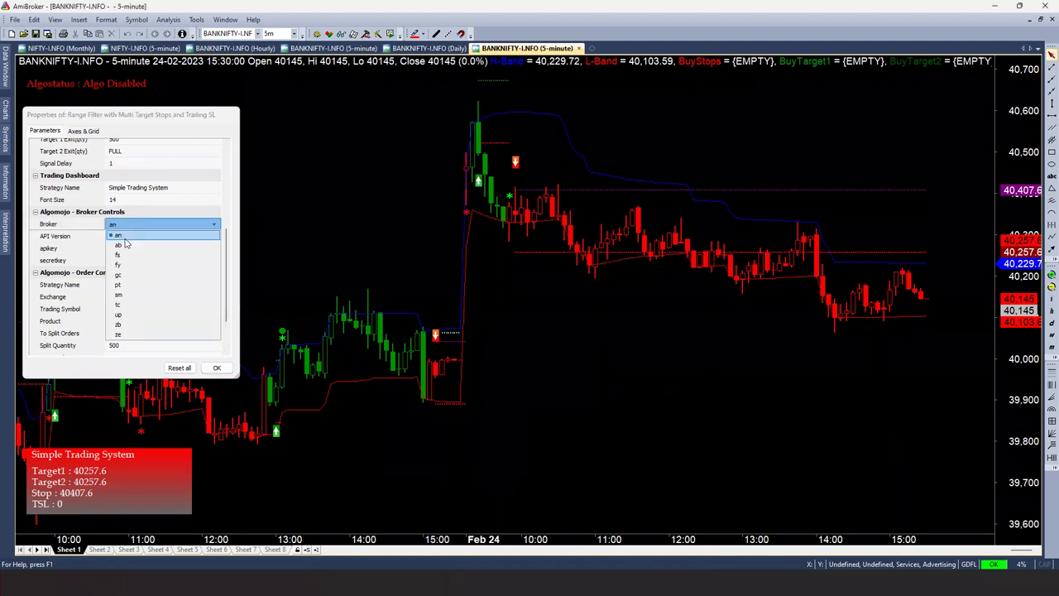
{"action": "left_click", "coordinate": [125, 241]}
{"action": "left_click", "coordinate": [126, 236]}
{"action": "left_click", "coordinate": [125, 237]}
{"action": "left_click", "coordinate": [128, 248]}
{"action": "double_click", "coordinate": [128, 248]}
{"action": "left_click", "coordinate": [130, 260]}
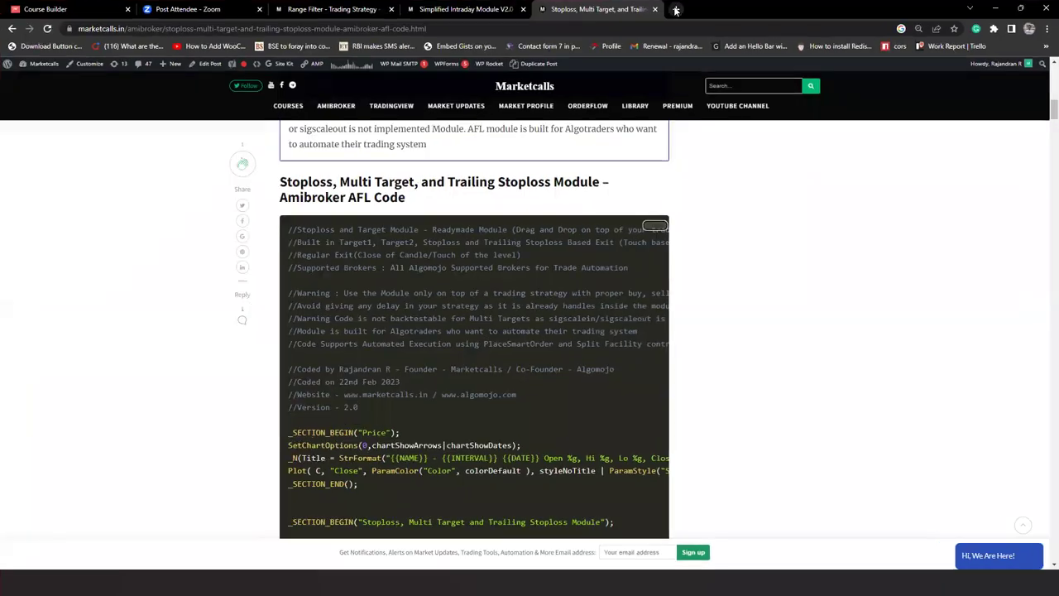
- Switch to the browser, load an.algomojo.com in a new tab, and open the My API details page
{"action": "left_click", "coordinate": [676, 9]}
{"action": "type", "text": "an.algomojo.com"}
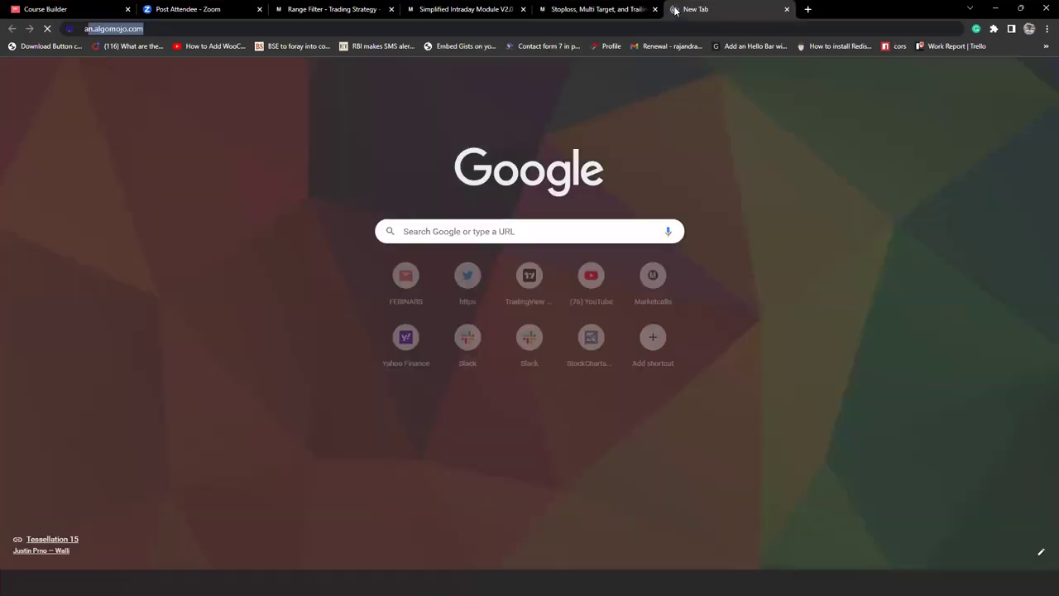
{"action": "key", "text": "Return"}
{"action": "left_click", "coordinate": [568, 365]}
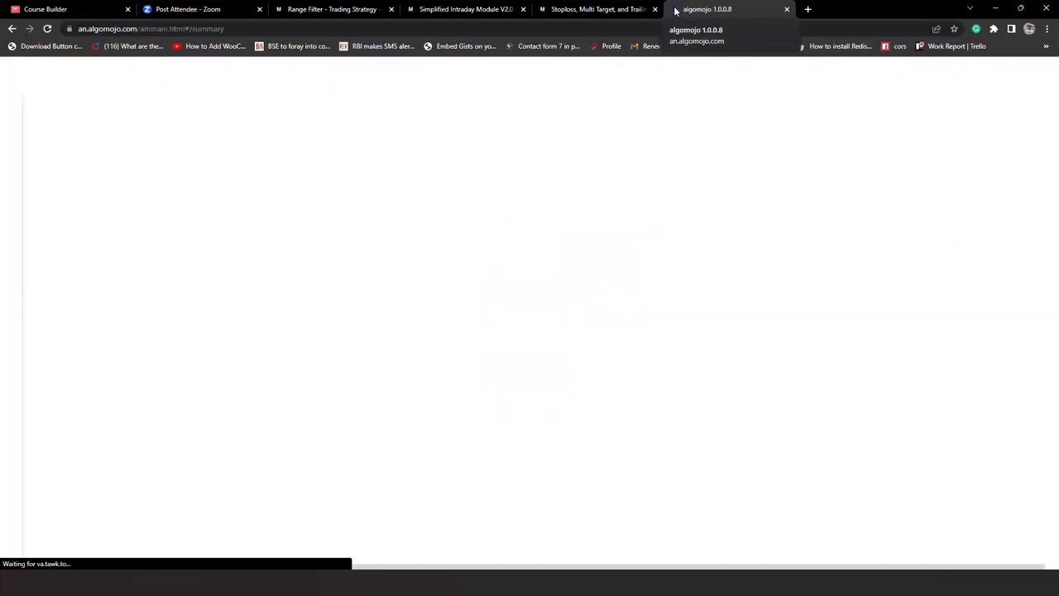
{"action": "left_click", "coordinate": [12, 117]}
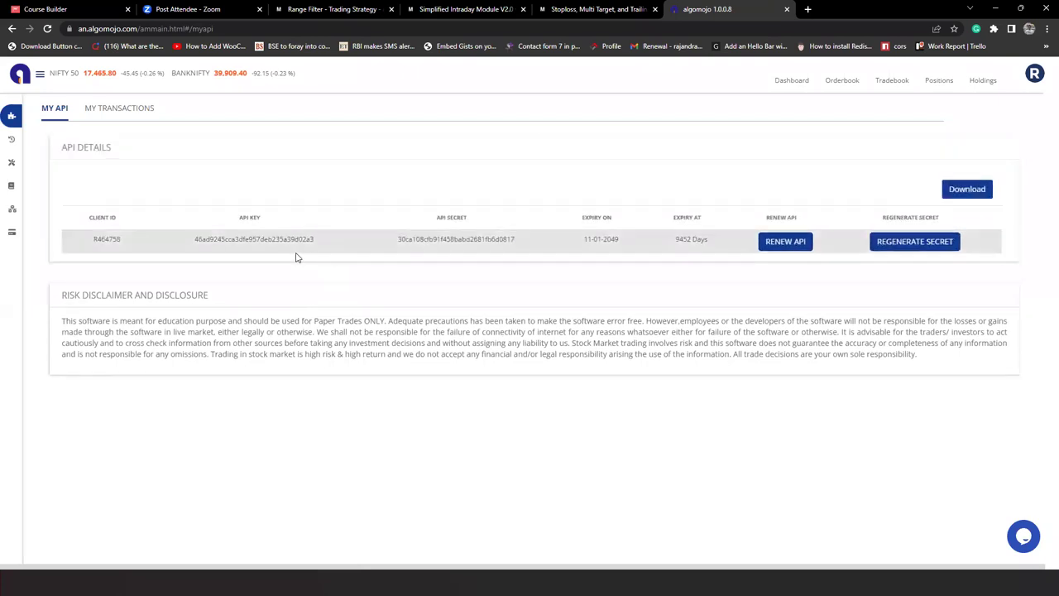
- Copy the API key from Algomojo and paste it into the apikey parameter of the AmiBroker strategy
{"action": "double_click", "coordinate": [254, 238]}
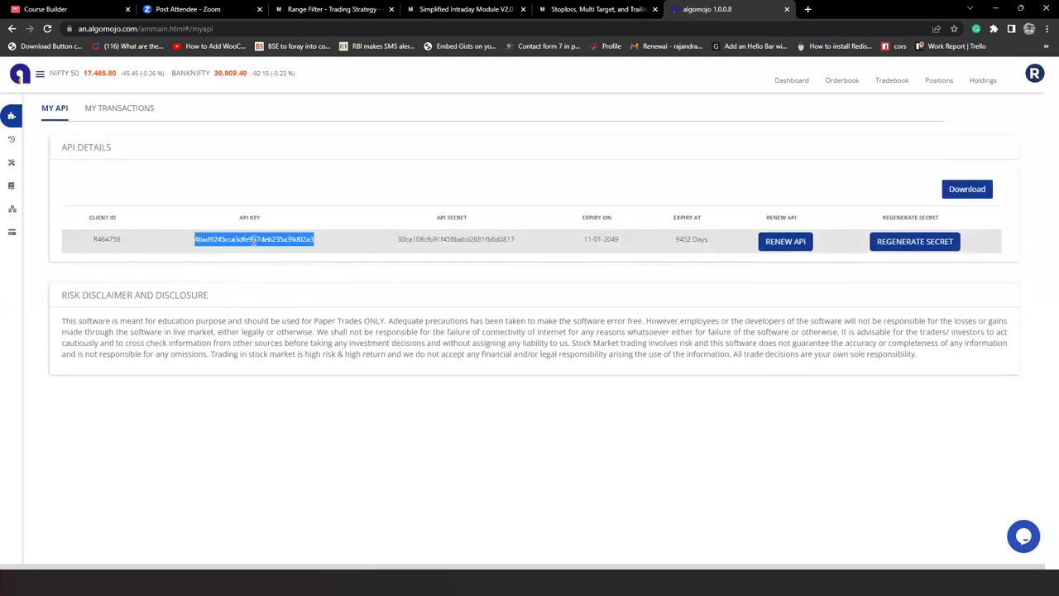
{"action": "key", "text": "alt+Tab"}
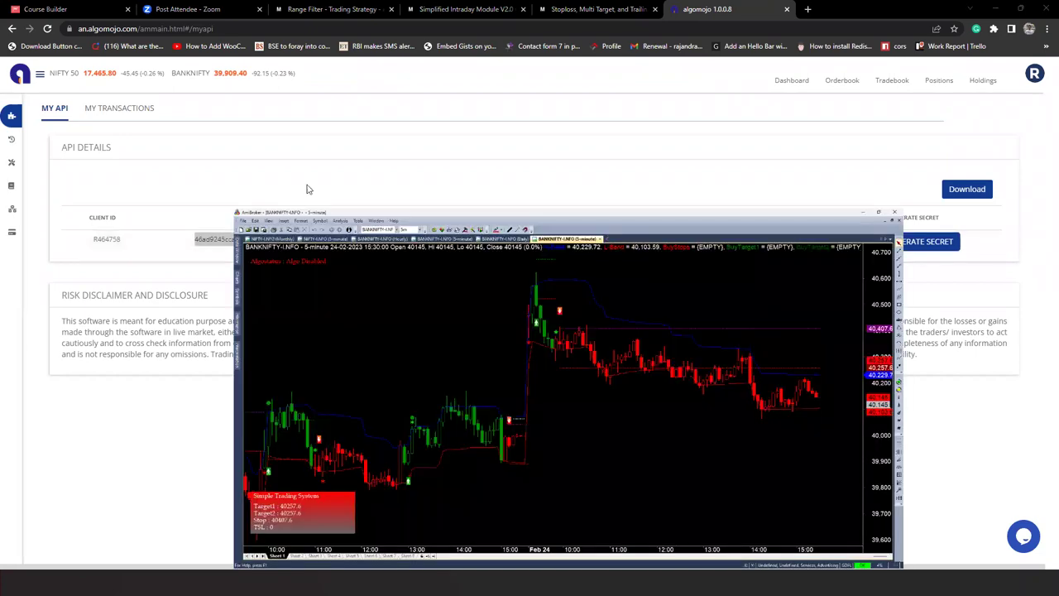
{"action": "left_click_drag", "start_coordinate": [229, 212], "coordinate": [229, 271]}
{"action": "left_click", "coordinate": [139, 297]}
{"action": "key", "text": "ctrl+v"}
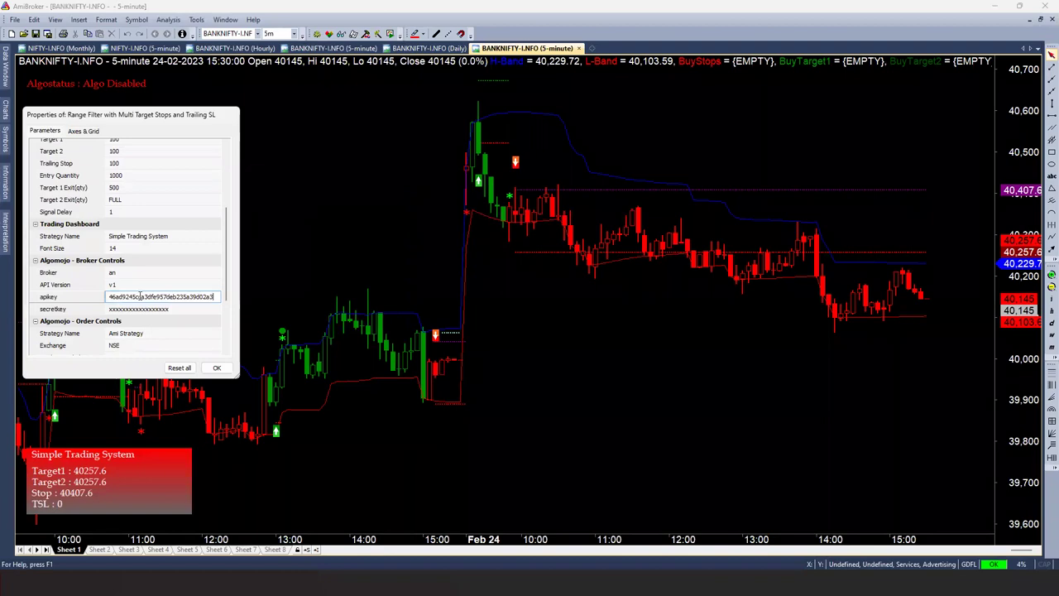
- Copy the API secret from the Algomojo page and paste it into the strategy's secretkey parameter in AmiBroker
{"action": "key", "text": "alt+Tab"}
{"action": "double_click", "coordinate": [425, 239]}
{"action": "key", "text": "ctrl+c"}
{"action": "key", "text": "alt+Tab"}
{"action": "left_click", "coordinate": [149, 308]}
{"action": "key", "text": "ctrl+a"}
{"action": "key", "text": "ctrl+v"}
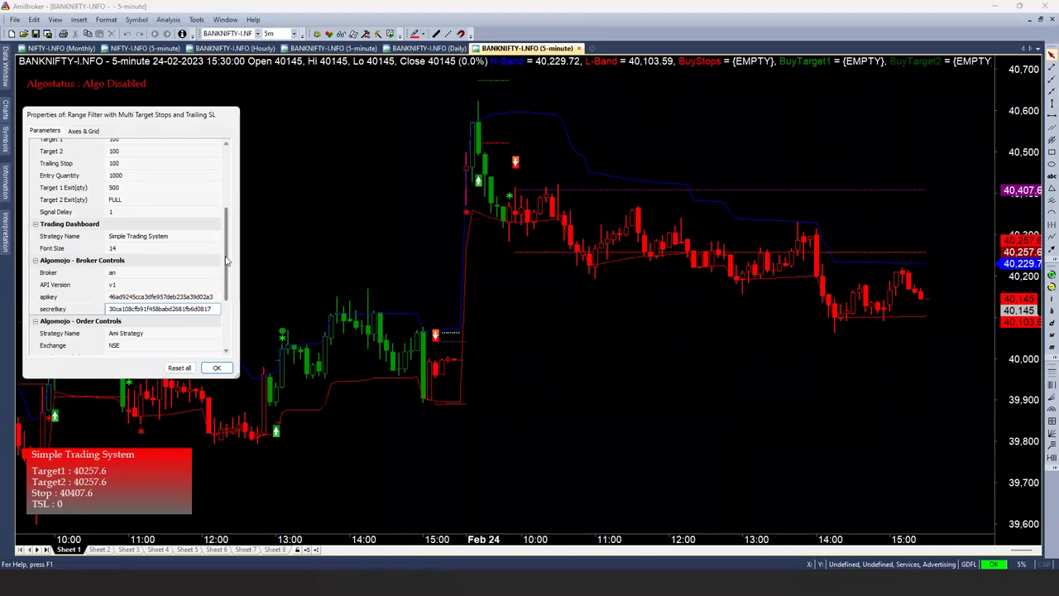
- Set the order controls' exchange to NFO and the trading symbol to NIFTY29MAR23FUT
{"action": "scroll", "coordinate": [128, 277], "scroll_direction": "down", "scroll_amount": 3}
{"action": "left_click", "coordinate": [120, 240]}
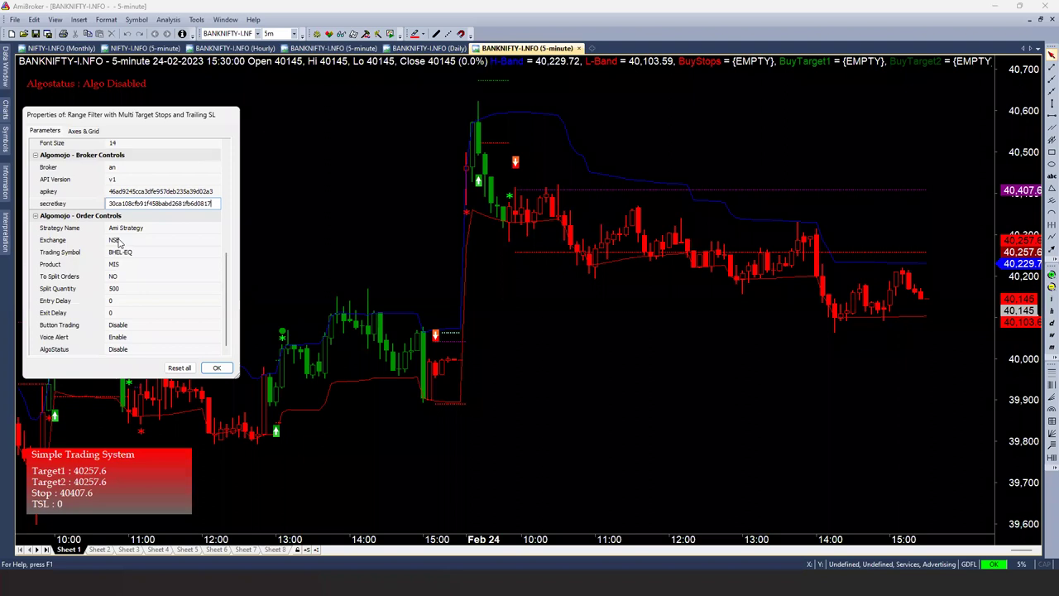
{"action": "left_click", "coordinate": [124, 263]}
{"action": "left_click", "coordinate": [137, 255]}
{"action": "left_click_drag", "start_coordinate": [137, 258], "coordinate": [75, 255]}
{"action": "type", "text": "NIFTY29MARFUT"}
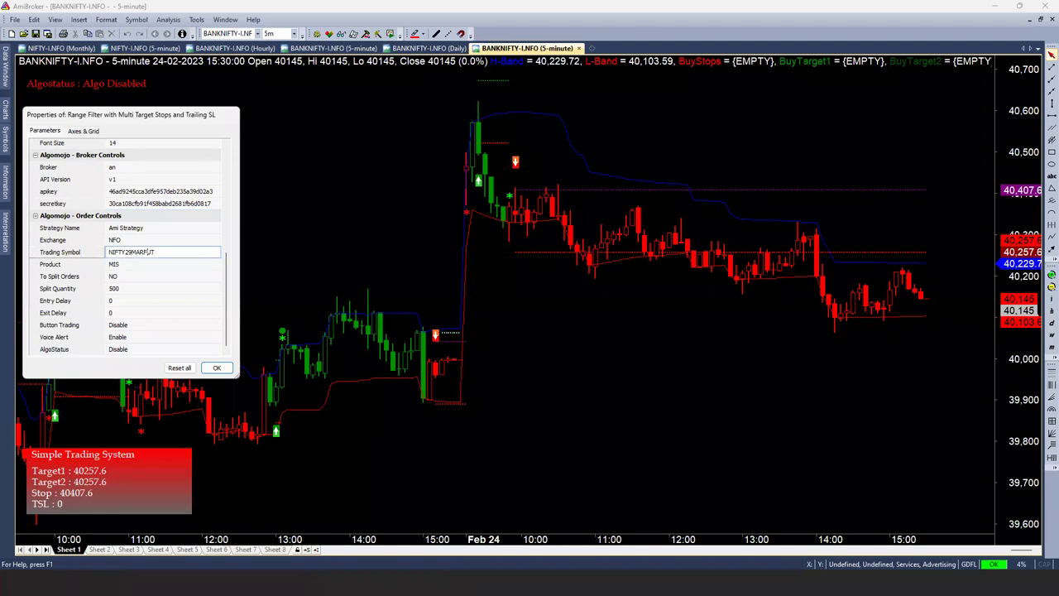
{"action": "type", "text": "23"}
{"action": "left_click", "coordinate": [76, 255]}
- Choose MIS as the order product and keep To Split Orders at NO
{"action": "left_click", "coordinate": [114, 263]}
{"action": "left_click", "coordinate": [116, 264]}
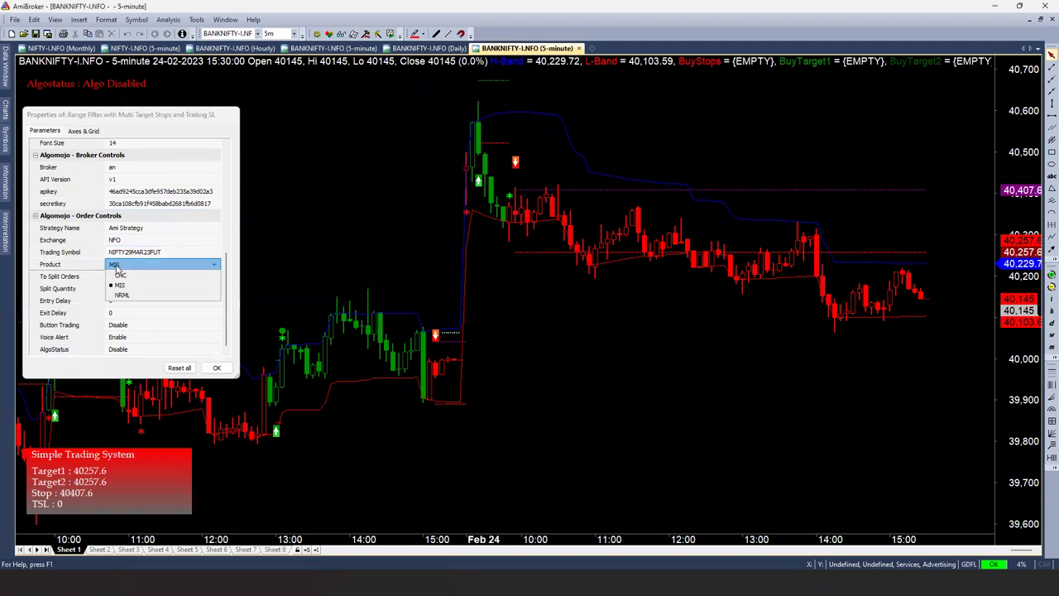
{"action": "left_click", "coordinate": [120, 284]}
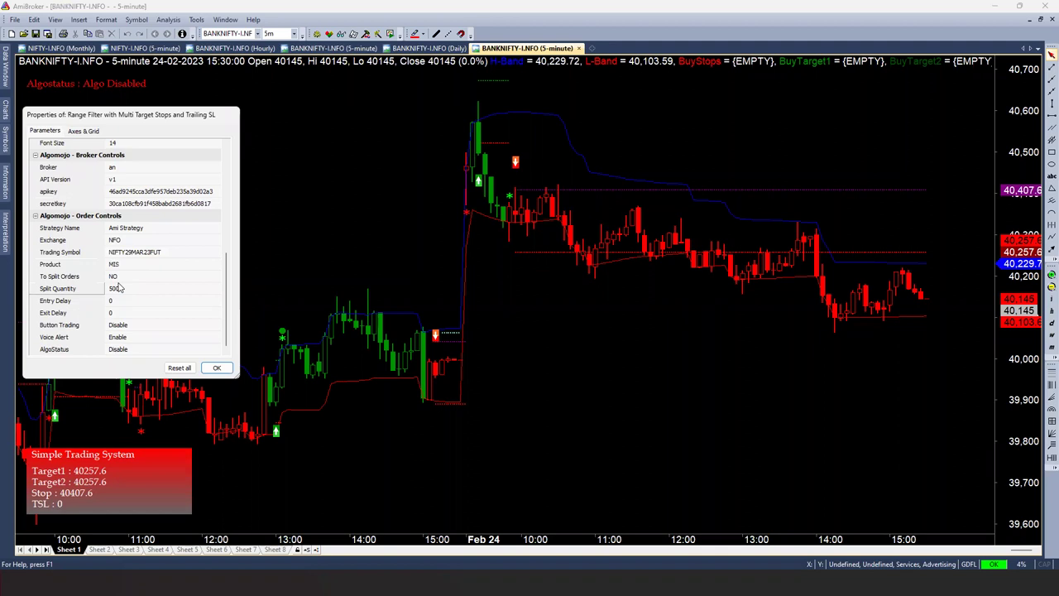
{"action": "left_click", "coordinate": [116, 277]}
{"action": "left_click", "coordinate": [59, 280]}
{"action": "left_click", "coordinate": [122, 279]}
{"action": "left_click", "coordinate": [122, 280]}
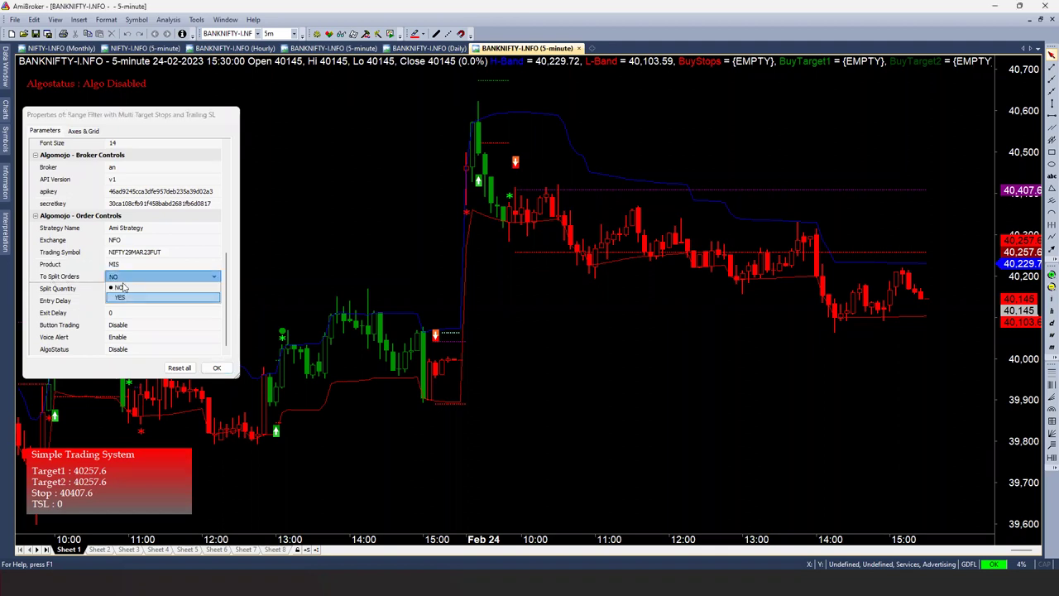
{"action": "left_click", "coordinate": [124, 281]}
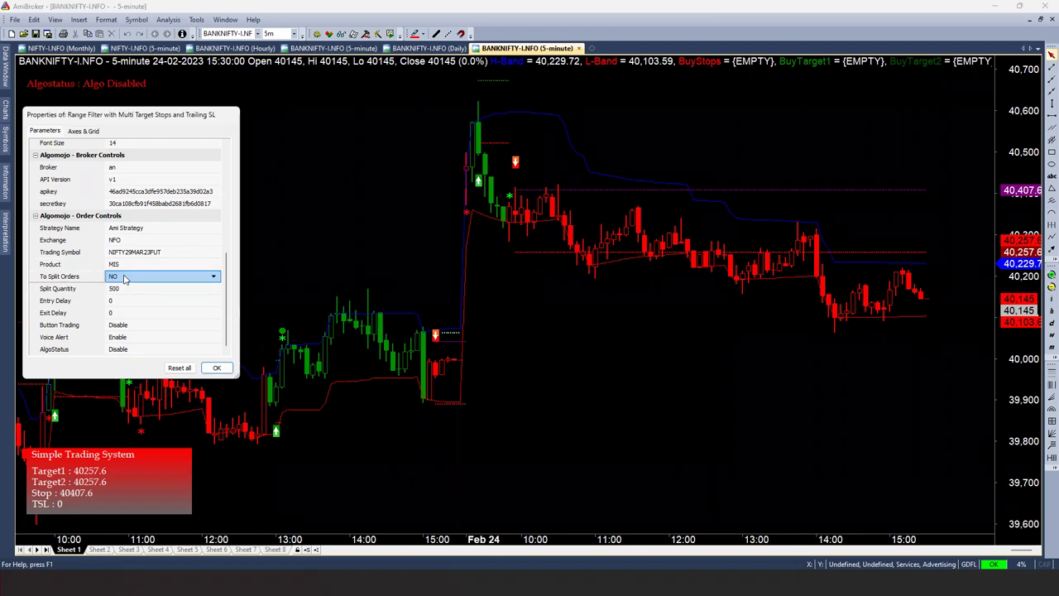
{"action": "left_click", "coordinate": [124, 280]}
{"action": "left_click", "coordinate": [113, 278]}
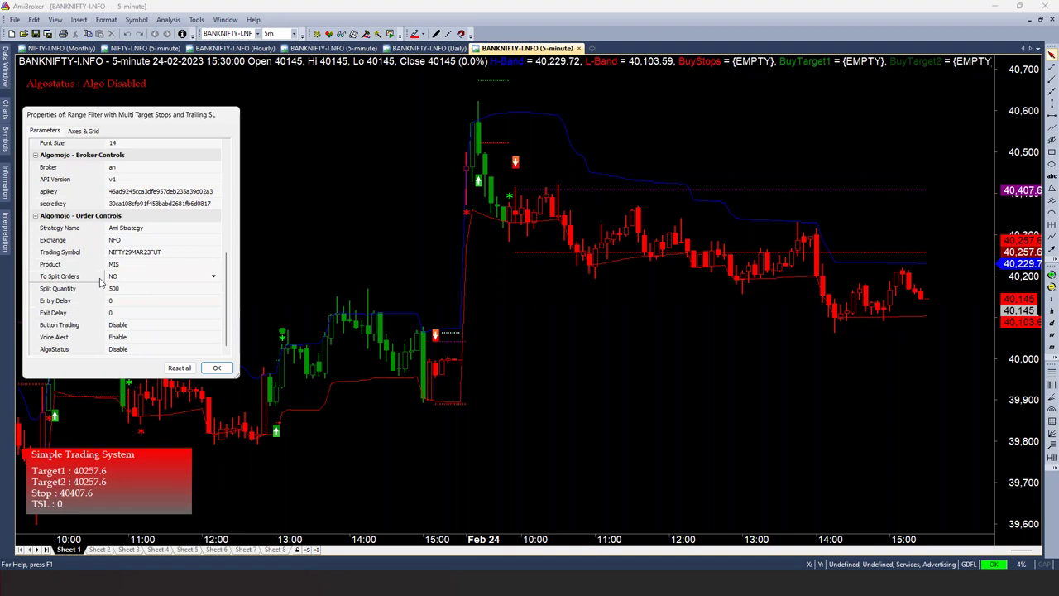
{"action": "left_click", "coordinate": [222, 283]}
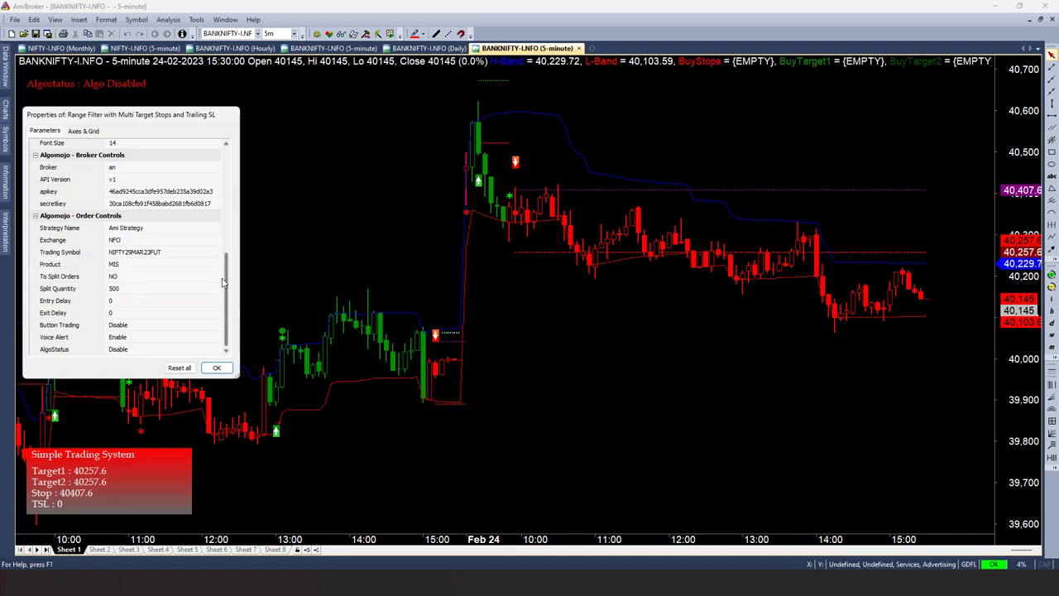
- Enable Button Trading and AlgoStatus in the Algomojo order controls, moving the parameters window off the chart's algo status label
{"action": "left_click", "coordinate": [125, 324]}
{"action": "left_click", "coordinate": [124, 324]}
{"action": "left_click", "coordinate": [135, 345]}
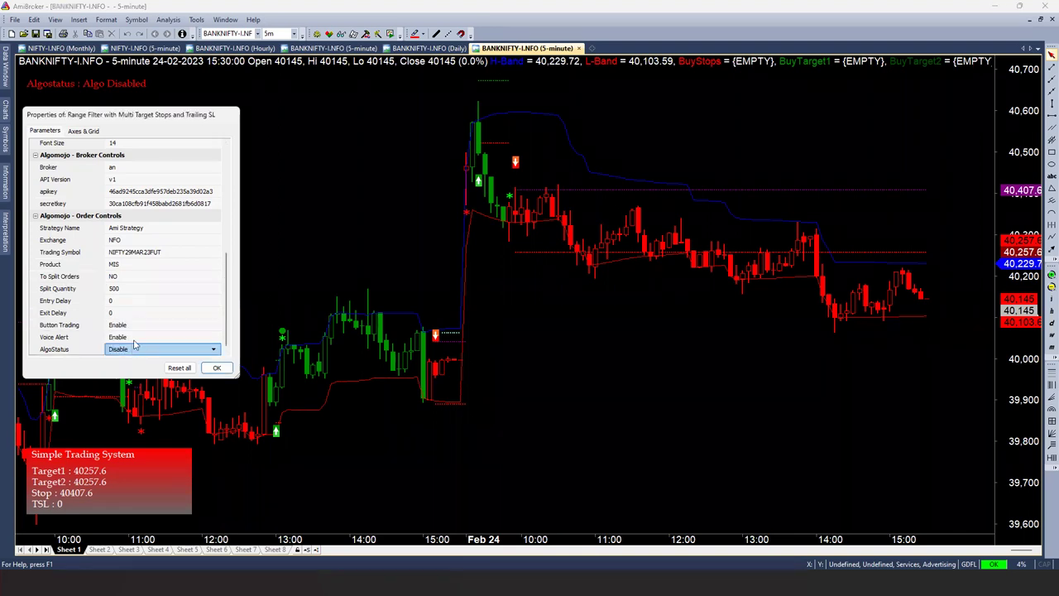
{"action": "left_click_drag", "start_coordinate": [91, 116], "coordinate": [287, 108]}
{"action": "left_click", "coordinate": [331, 341]}
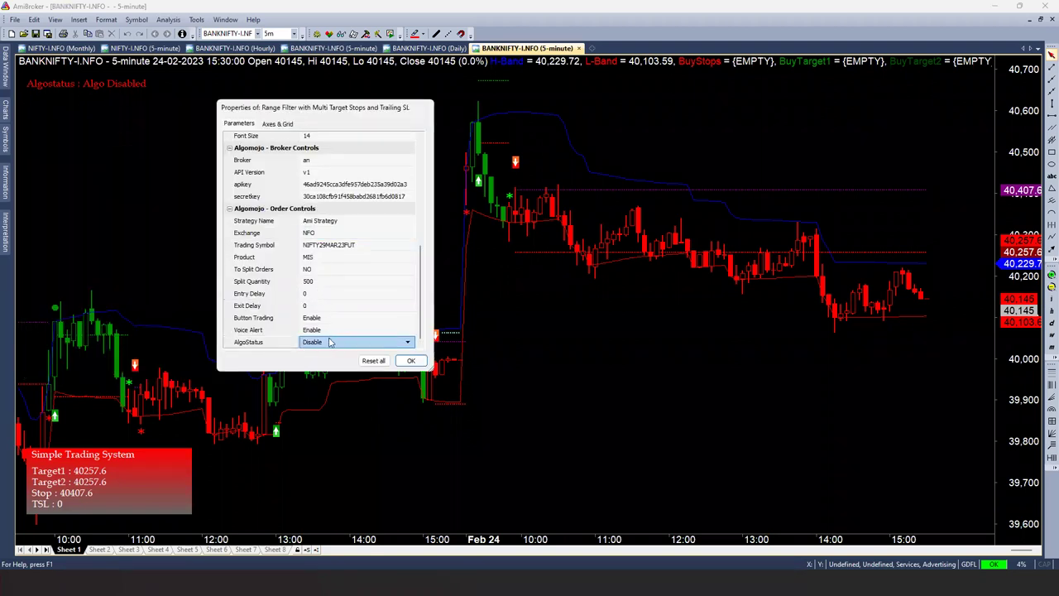
{"action": "left_click", "coordinate": [331, 342]}
{"action": "left_click", "coordinate": [318, 363]}
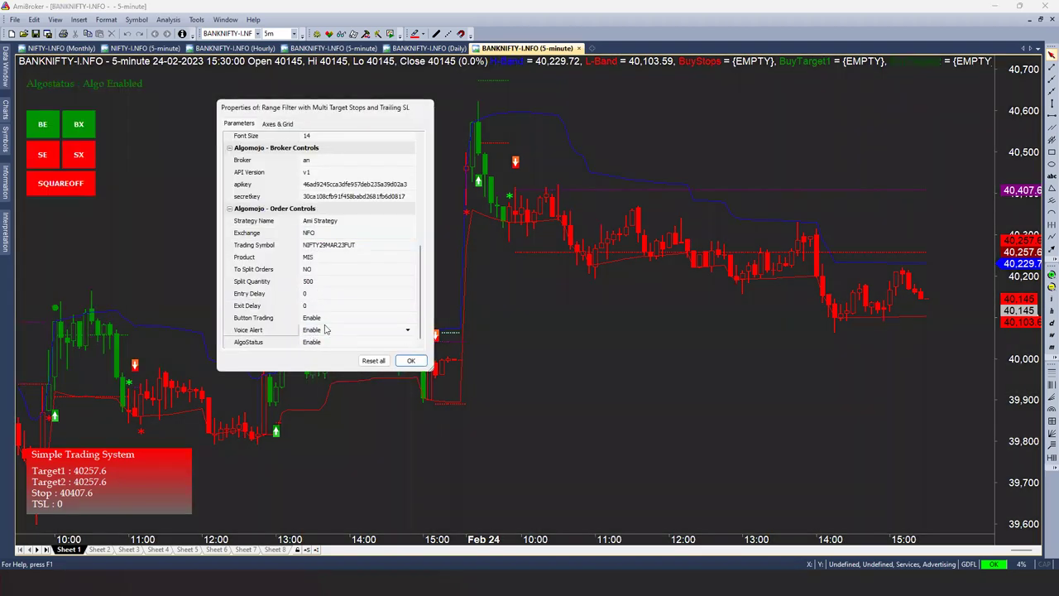
- Review the strategy's Voice Alert, AlgoStatus, Stoploss, Target 1 and Target 2 parameters
{"action": "left_click", "coordinate": [324, 330]}
{"action": "left_click", "coordinate": [324, 331]}
{"action": "left_click", "coordinate": [318, 350]}
{"action": "left_click_drag", "start_coordinate": [421, 267], "coordinate": [418, 190]}
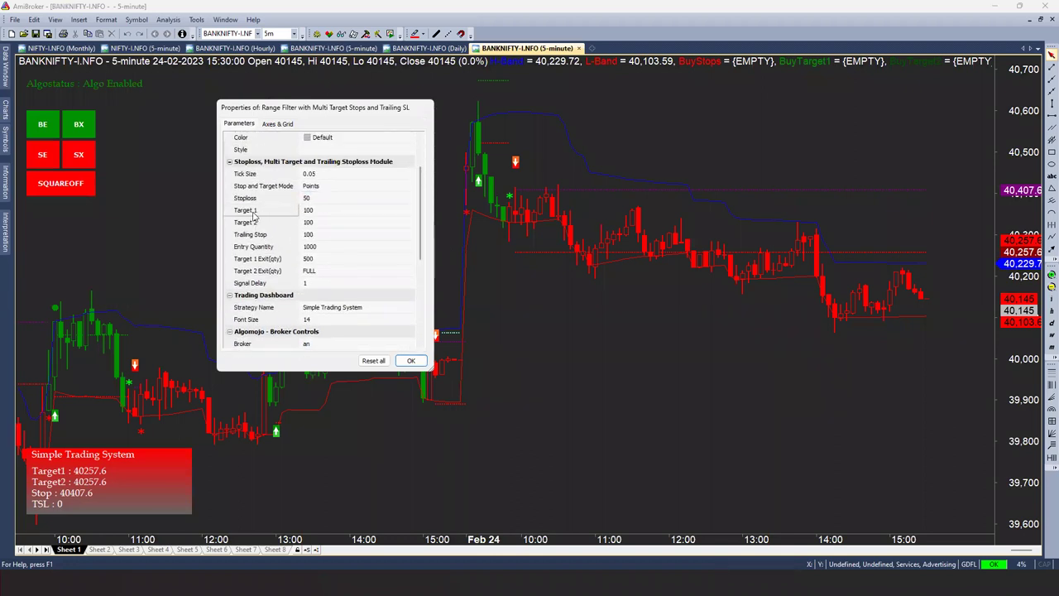
{"action": "left_click", "coordinate": [302, 212]}
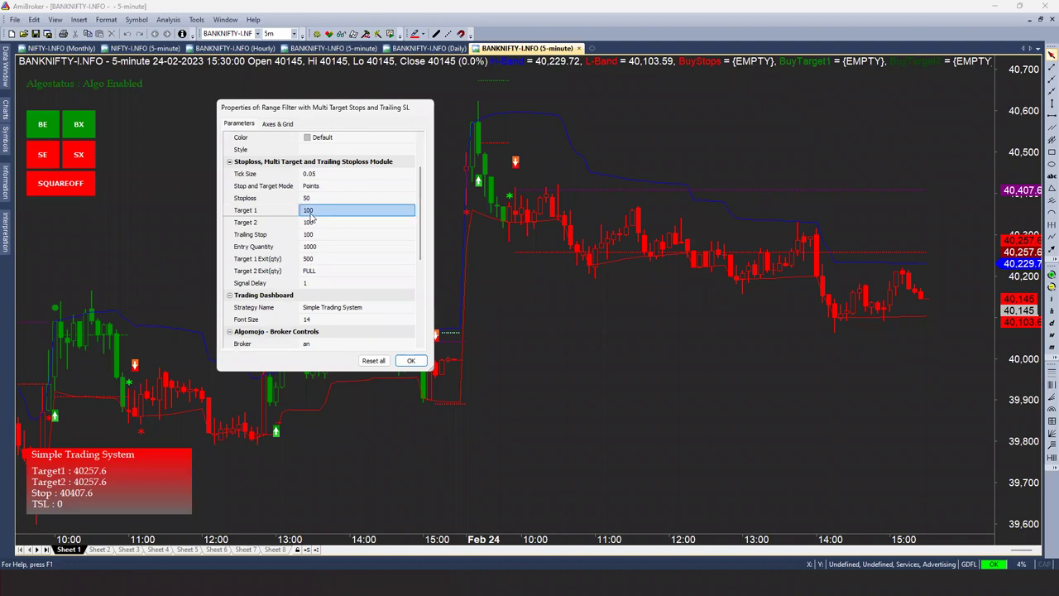
{"action": "left_click", "coordinate": [312, 200]}
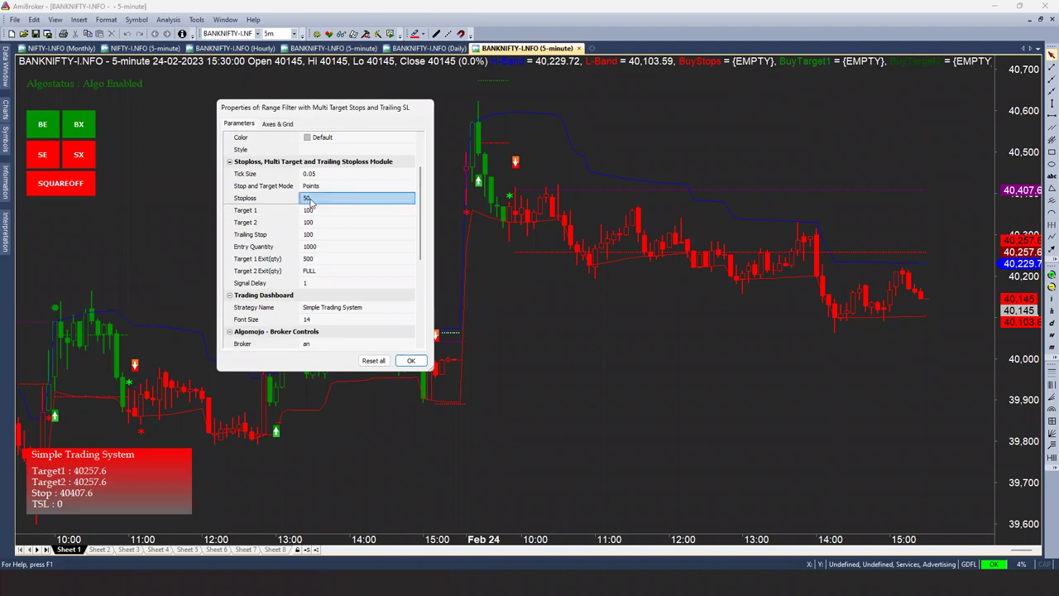
{"action": "left_click", "coordinate": [316, 211]}
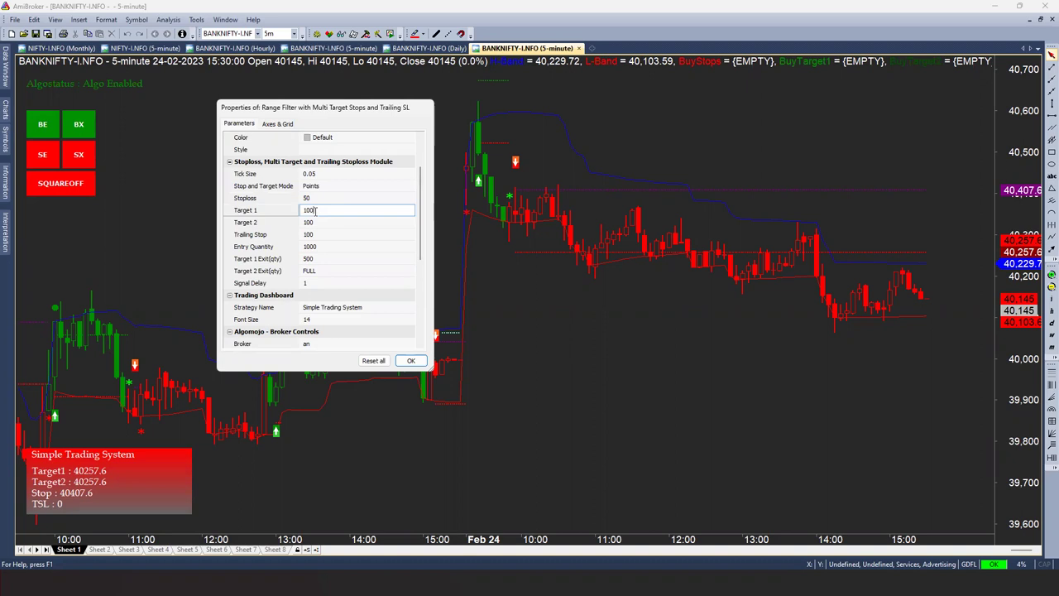
{"action": "left_click", "coordinate": [314, 223]}
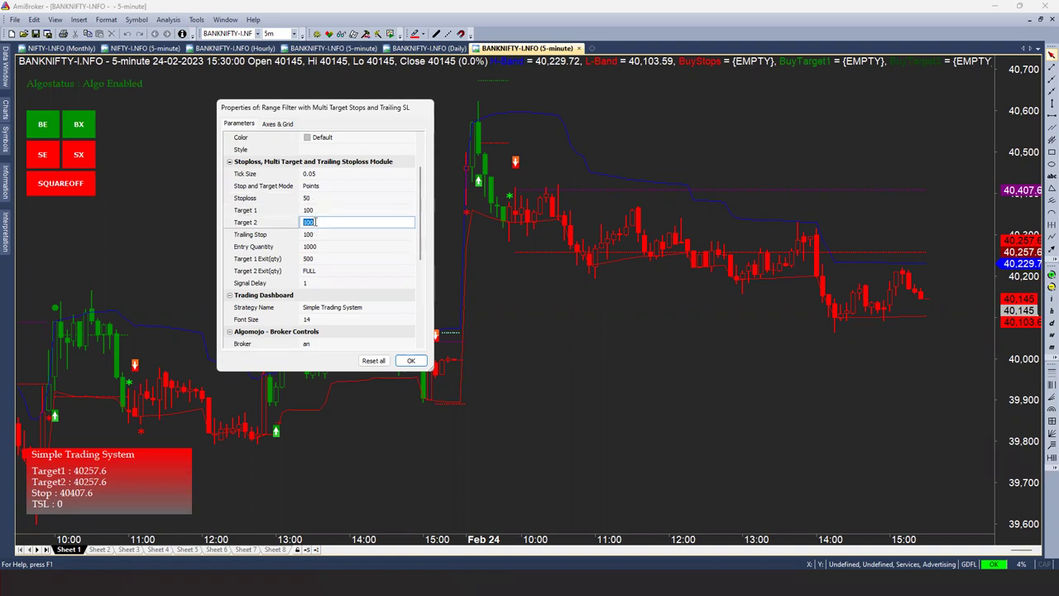
{"action": "left_click", "coordinate": [320, 200]}
{"action": "left_click", "coordinate": [318, 209]}
{"action": "left_click", "coordinate": [318, 221]}
- Set the strategy's Entry Quantity to 100
{"action": "left_click", "coordinate": [321, 248]}
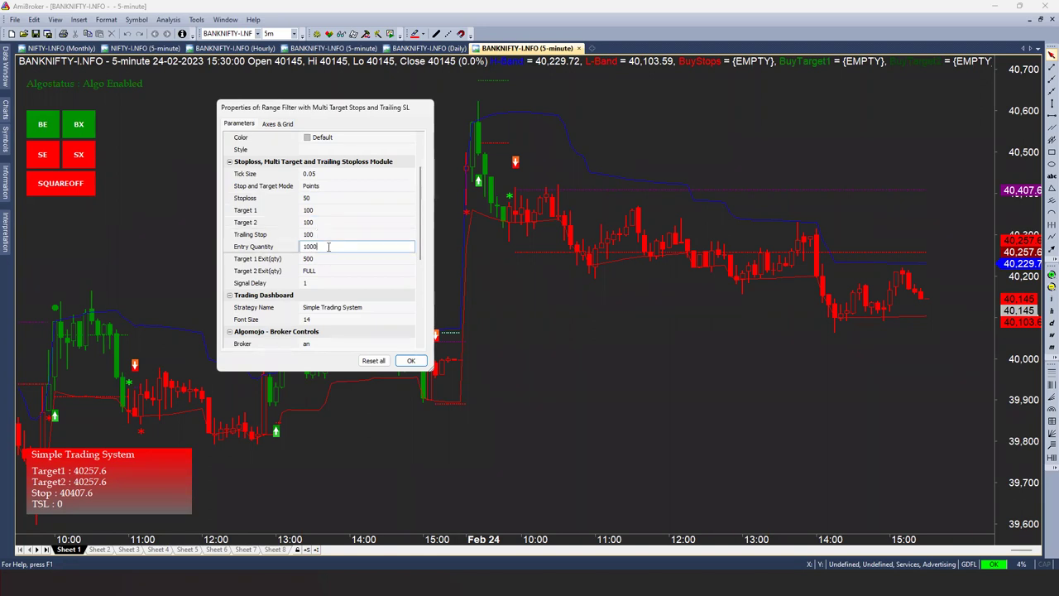
{"action": "key", "text": "BackSpace"}
{"action": "key", "text": "Return"}
{"action": "key", "text": "BackSpace"}
{"action": "type", "text": "100"}
{"action": "key", "text": "Return"}
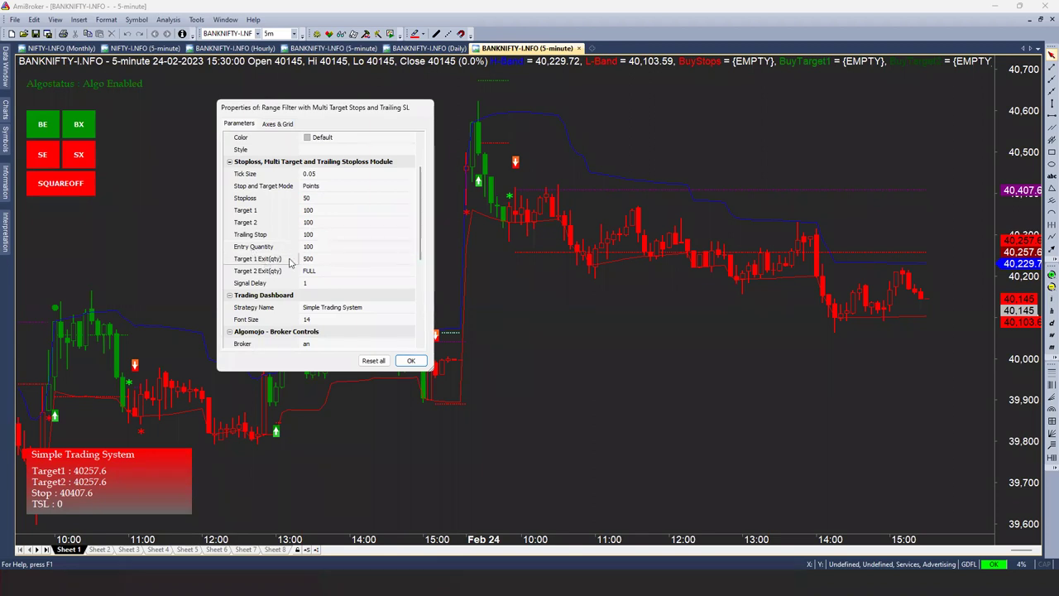
- Set the Target 1 Exit quantity to 50 and keep the Target 2 Exit quantity at FULL
{"action": "left_click", "coordinate": [322, 263]}
{"action": "left_click", "coordinate": [322, 263]}
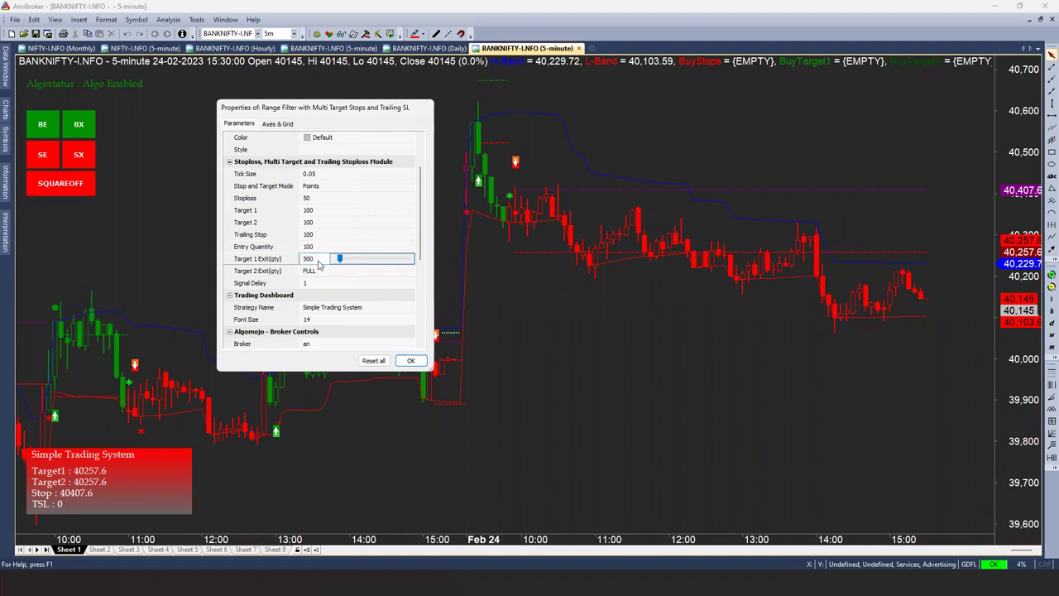
{"action": "key", "text": "BackSpace"}
{"action": "key", "text": "Return"}
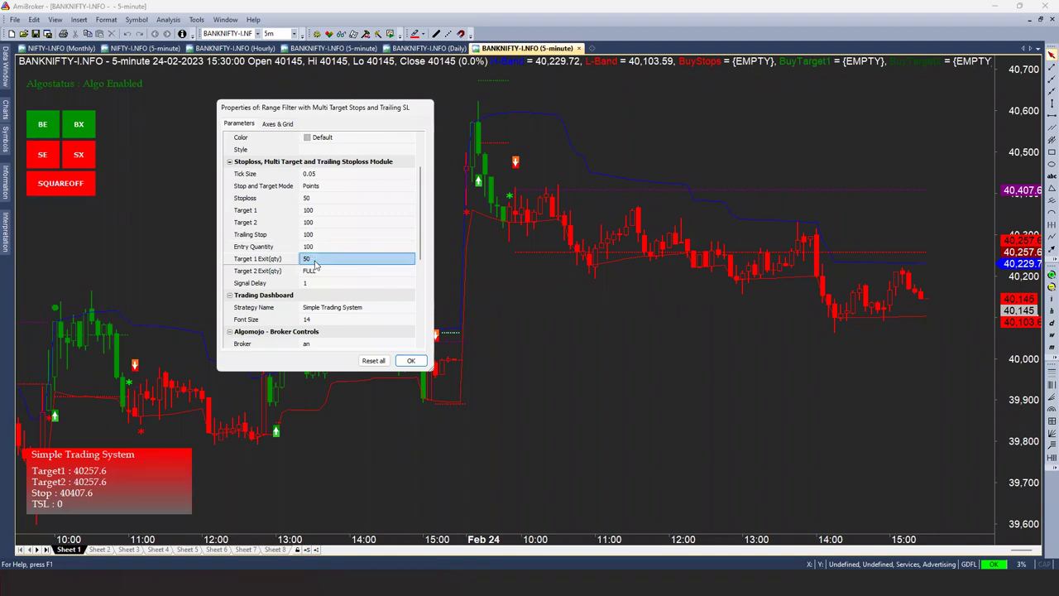
{"action": "left_click", "coordinate": [316, 271]}
{"action": "left_click", "coordinate": [319, 271]}
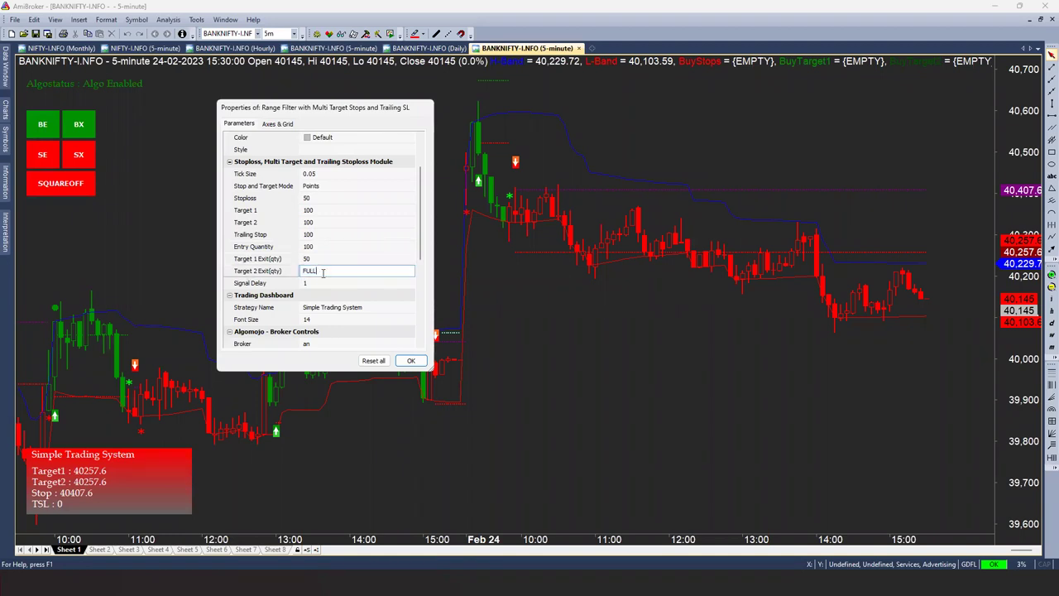
- Try a Signal Delay of 0 and return it to 1
{"action": "left_click", "coordinate": [313, 283]}
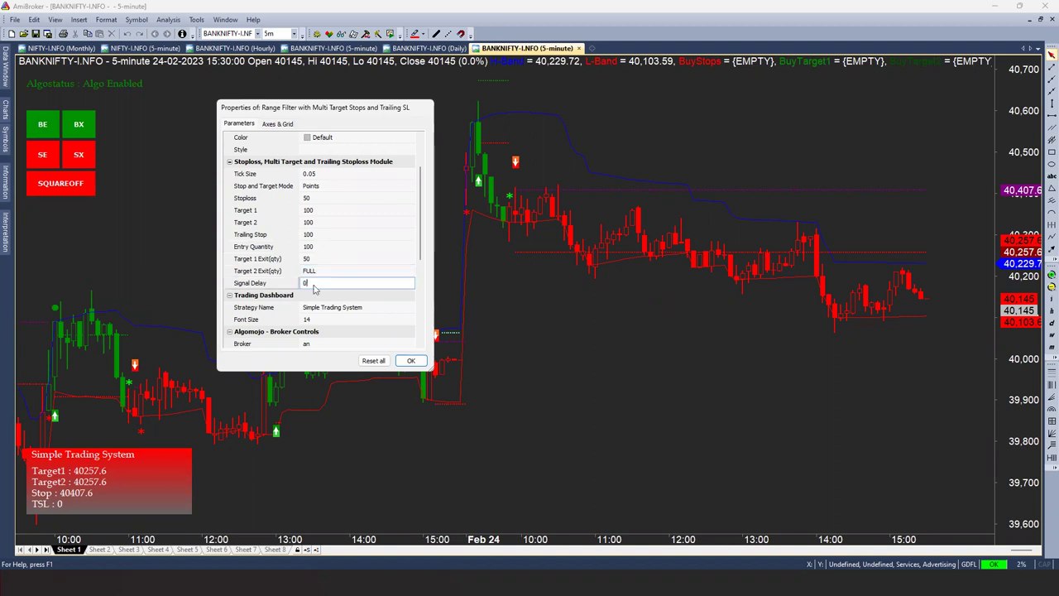
{"action": "key", "text": "Return"}
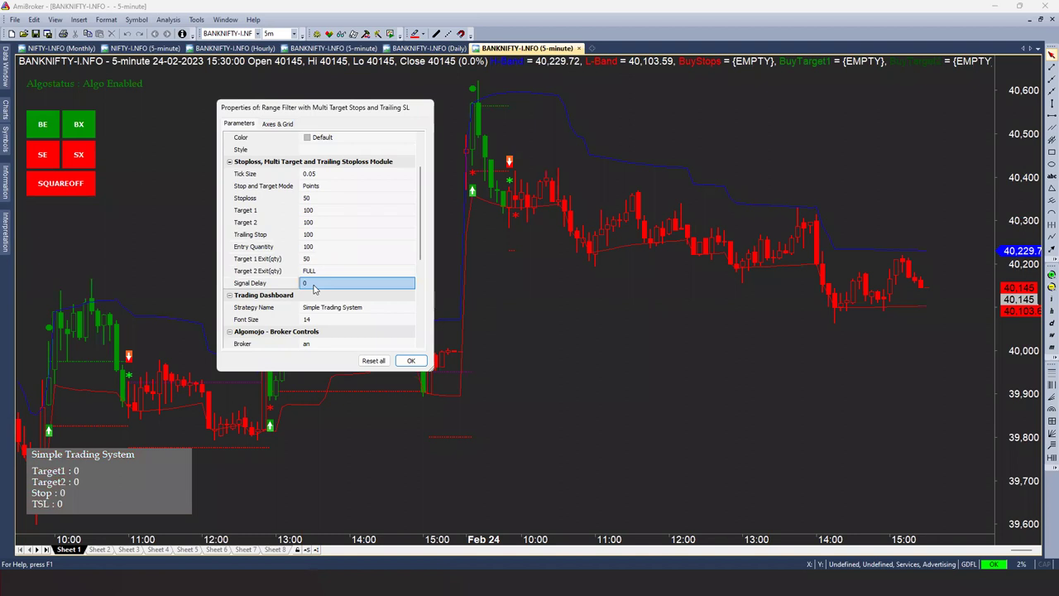
{"action": "left_click", "coordinate": [313, 284]}
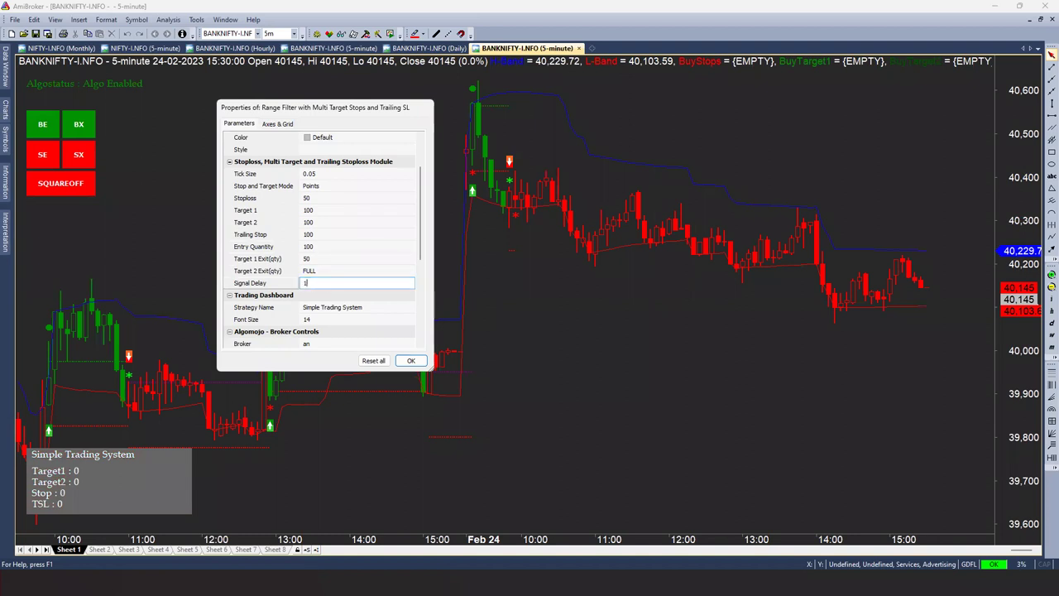
{"action": "type", "text": "1"}
{"action": "key", "text": "Return"}
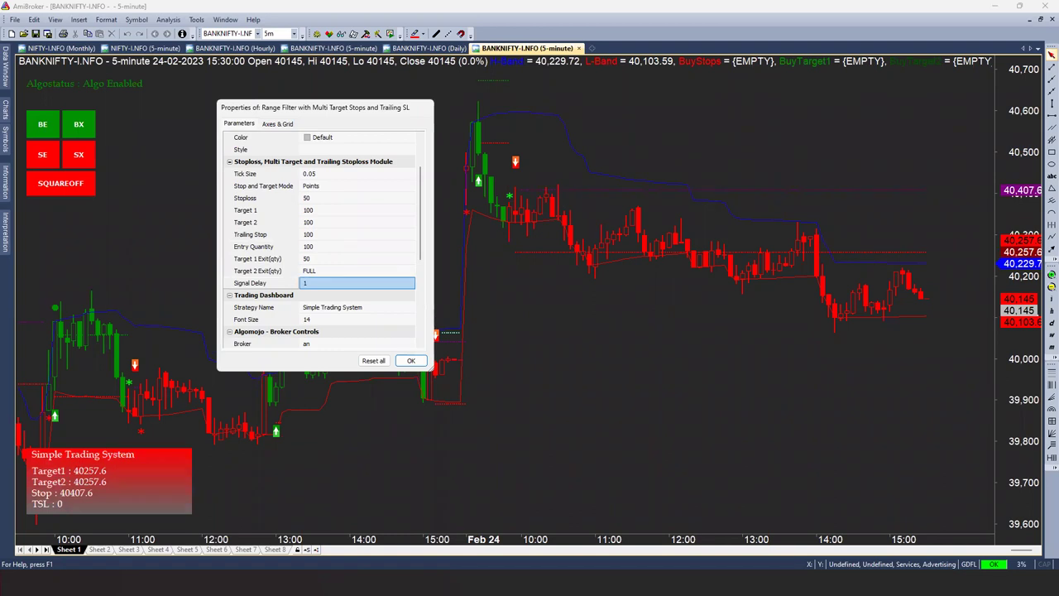
- Set the Signal Delay to 0 and accept the strategy parameters
{"action": "left_click", "coordinate": [307, 283]}
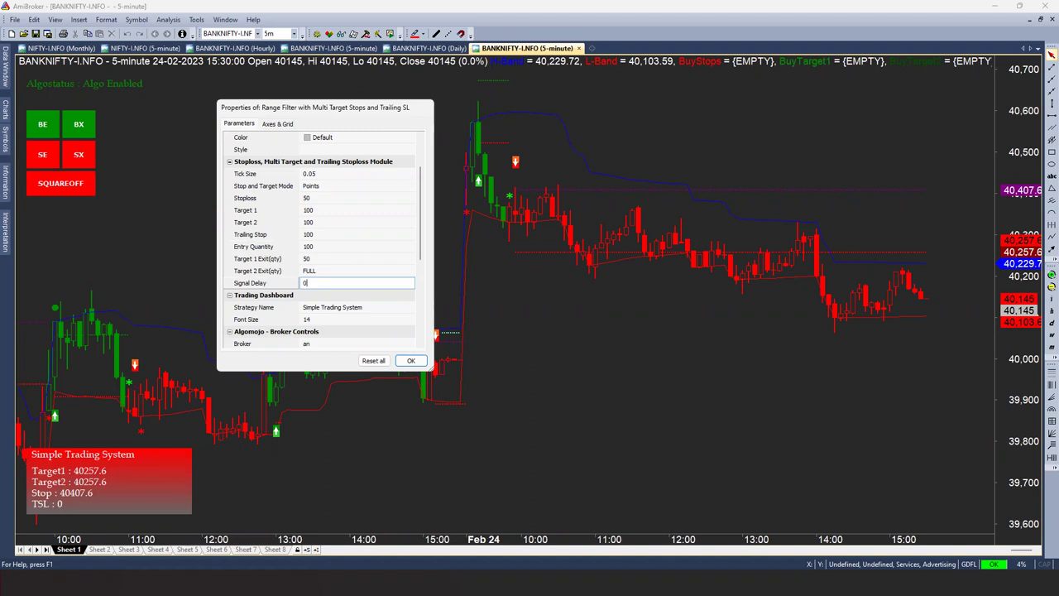
{"action": "key", "text": "Return"}
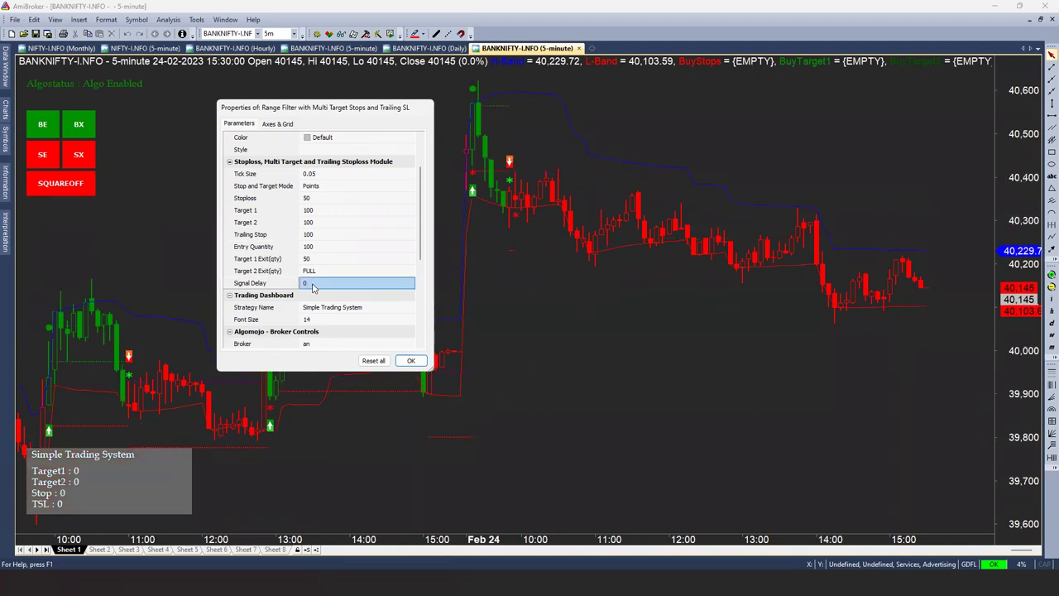
{"action": "left_click_drag", "start_coordinate": [421, 226], "coordinate": [421, 311]}
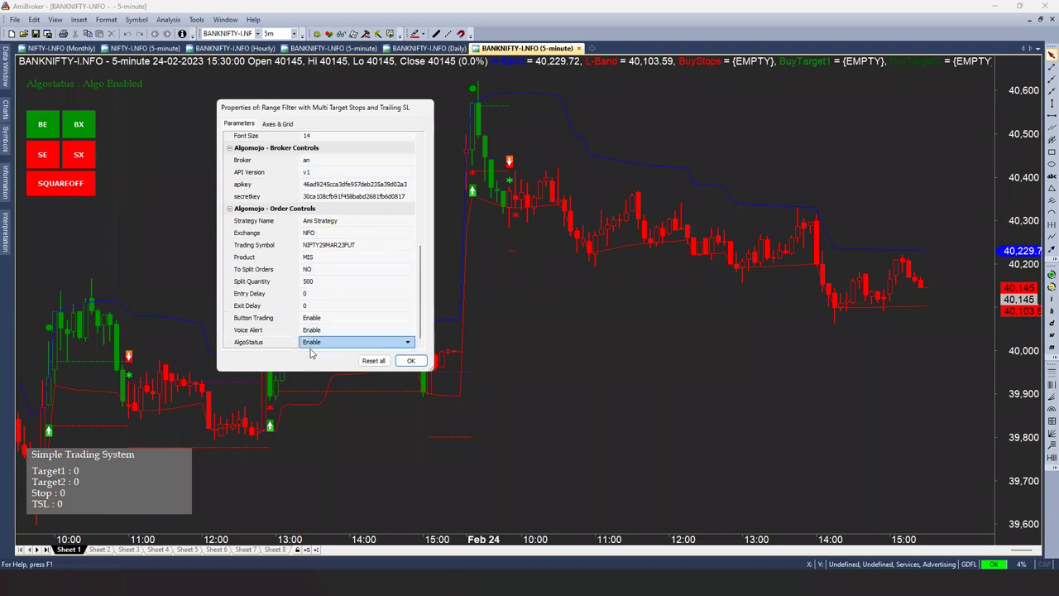
{"action": "left_click", "coordinate": [410, 361]}
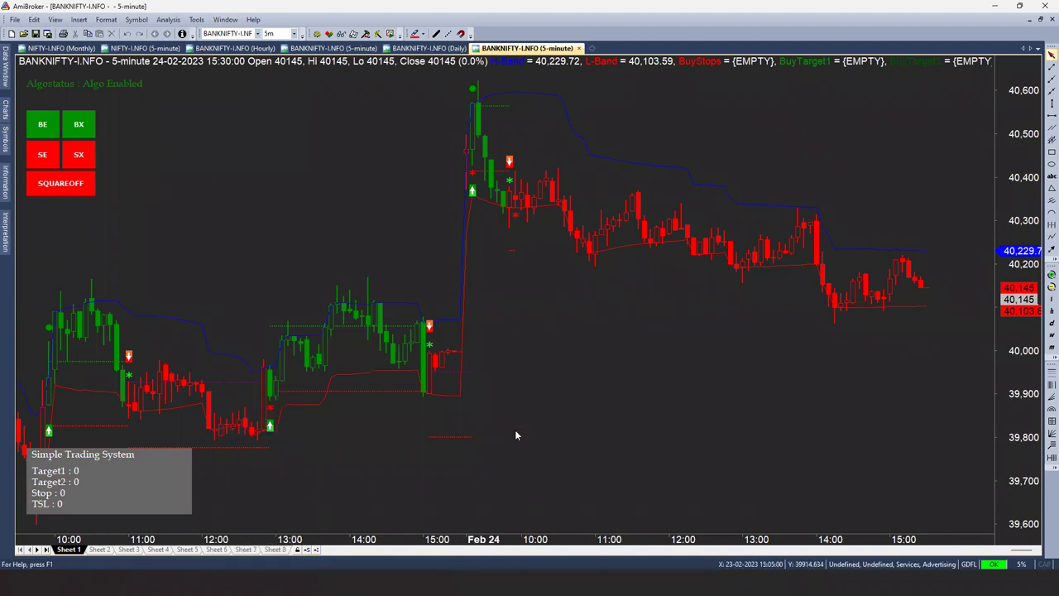
- Show the Log window's Trace messages and check the internal and external trace output options
{"action": "left_click_drag", "start_coordinate": [1024, 555], "coordinate": [1045, 556]}
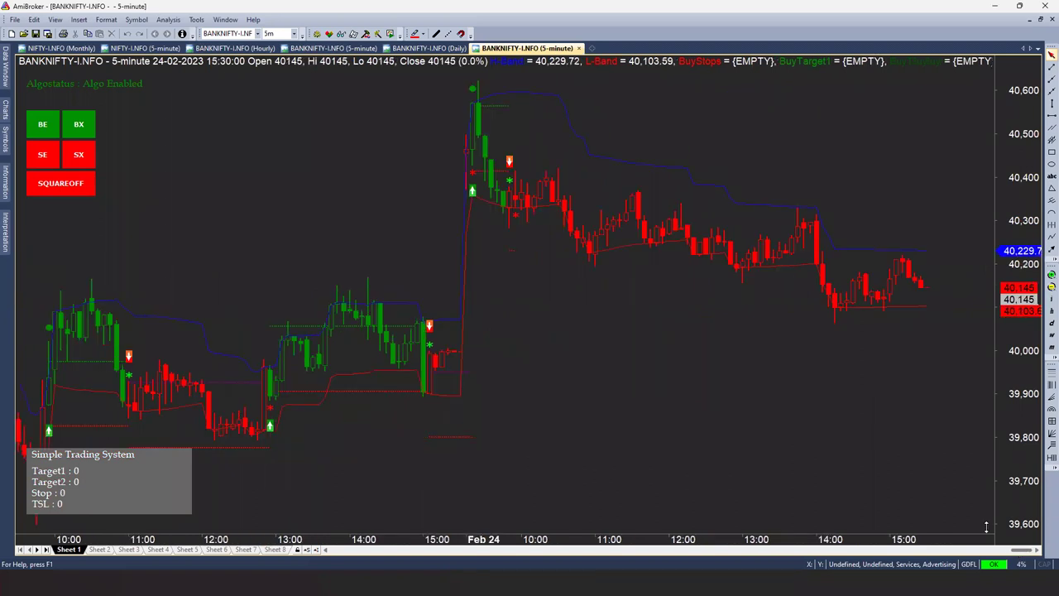
{"action": "left_click", "coordinate": [219, 23]}
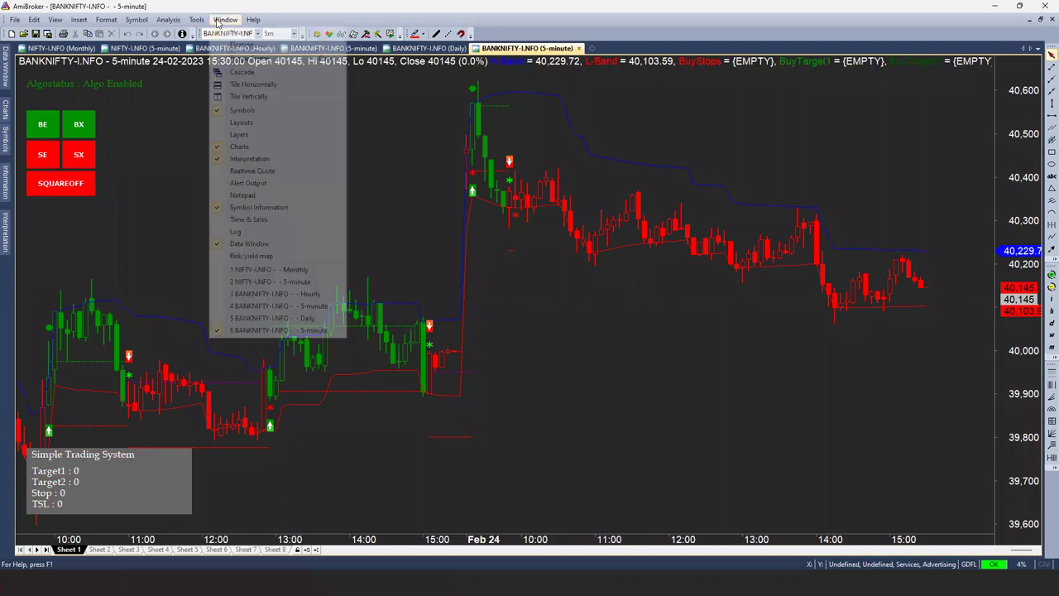
{"action": "left_click", "coordinate": [248, 231]}
{"action": "left_click", "coordinate": [120, 551]}
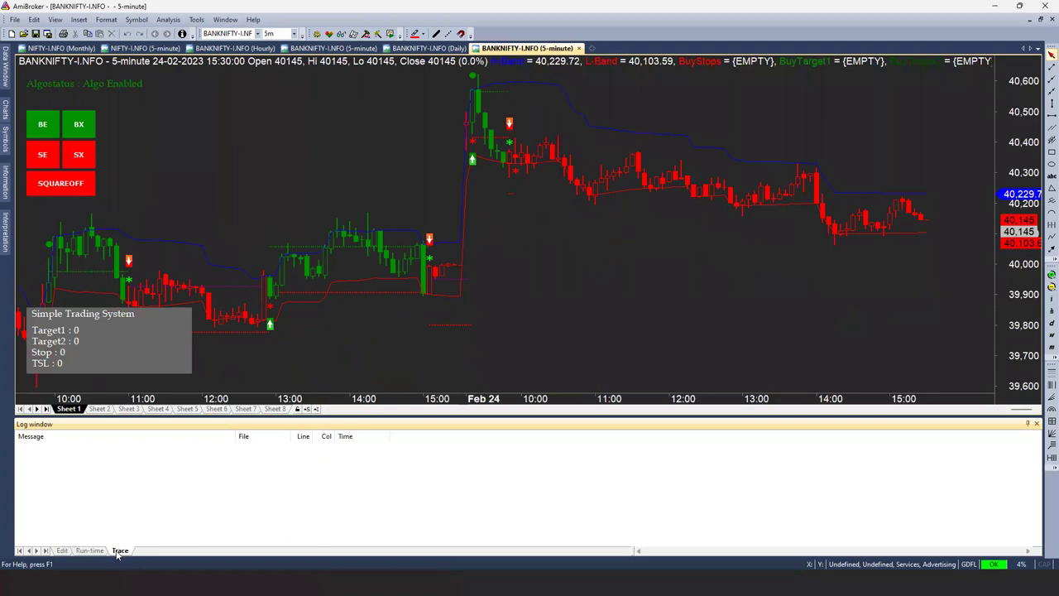
{"action": "right_click", "coordinate": [164, 464]}
{"action": "mouse_move", "coordinate": [184, 534]}
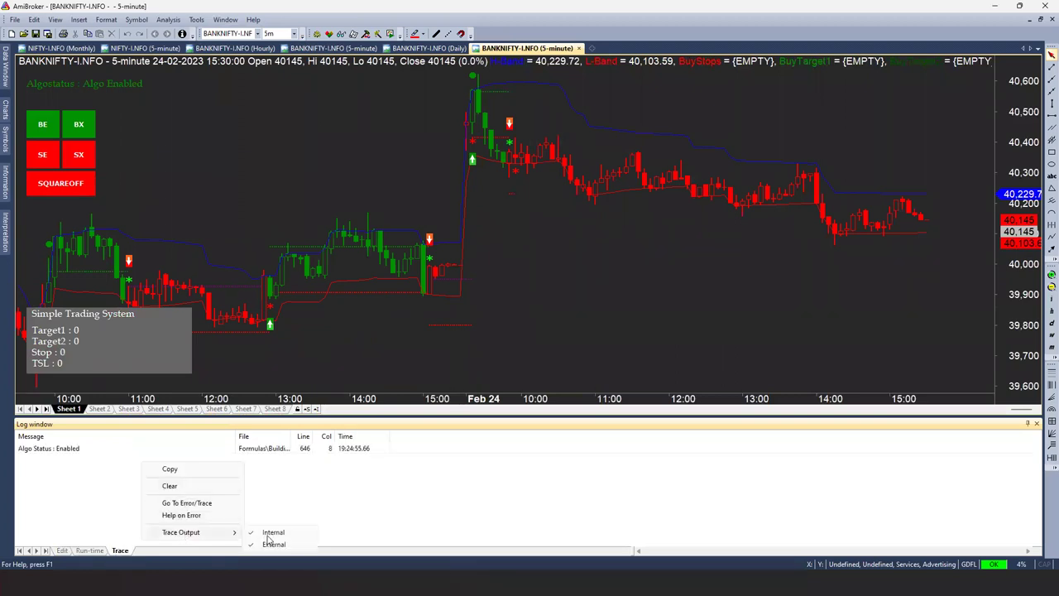
{"action": "left_click", "coordinate": [359, 500]}
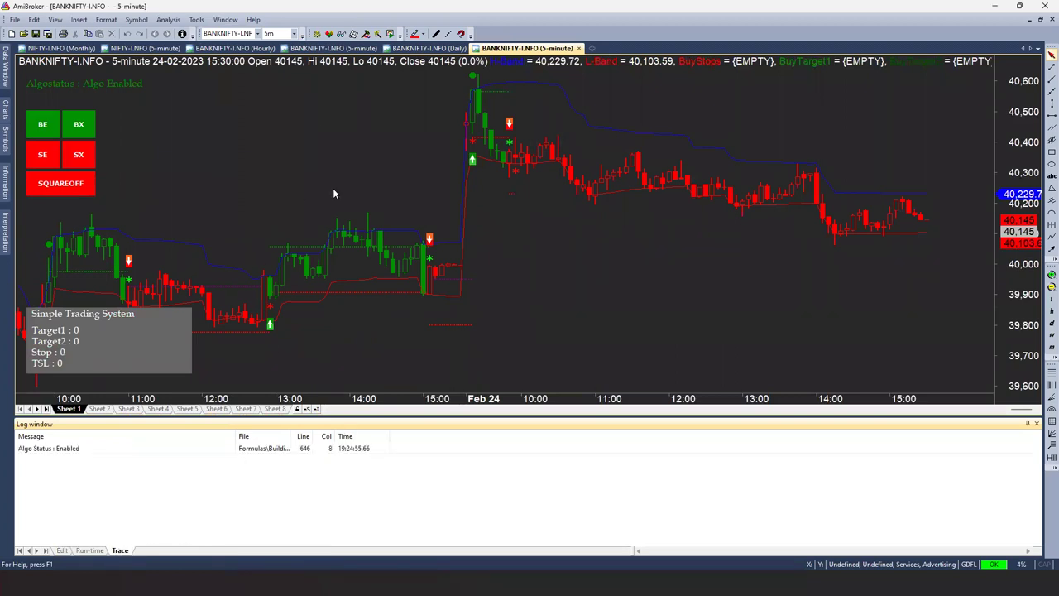
- Open Bar Replay and set its start date to 23-02-2023
{"action": "left_click", "coordinate": [390, 34]}
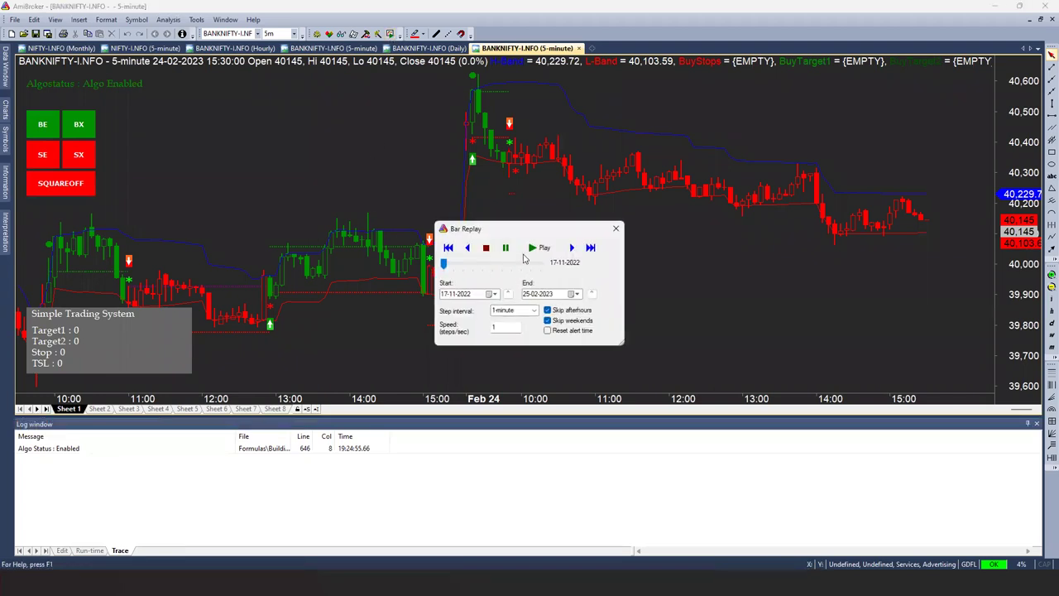
{"action": "left_click_drag", "start_coordinate": [519, 231], "coordinate": [394, 217]}
{"action": "left_click", "coordinate": [368, 279]}
{"action": "left_click", "coordinate": [368, 295]}
{"action": "left_click", "coordinate": [369, 295]}
{"action": "left_click", "coordinate": [368, 295]}
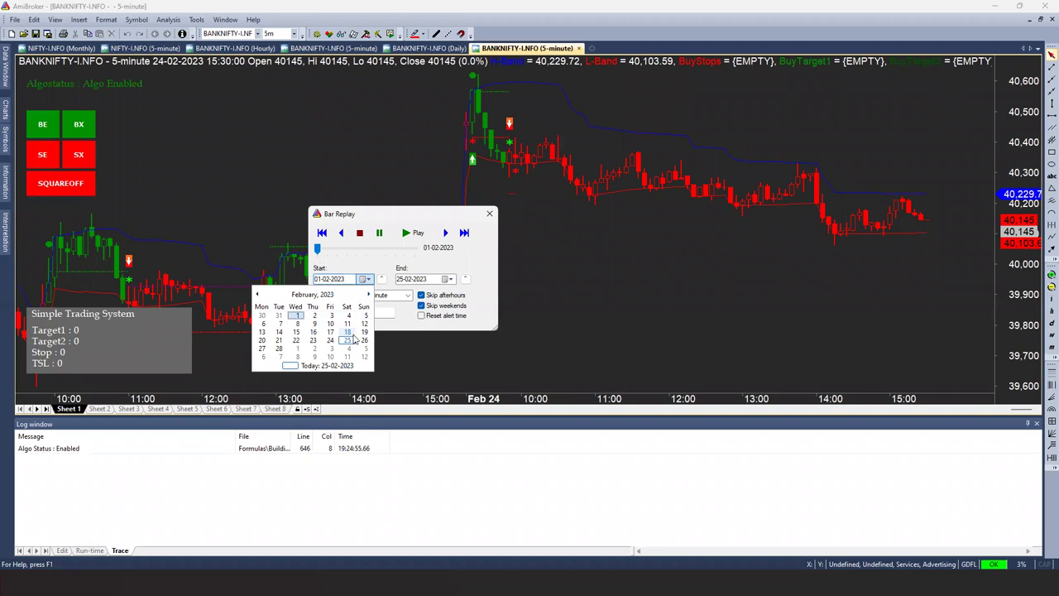
{"action": "left_click", "coordinate": [313, 340]}
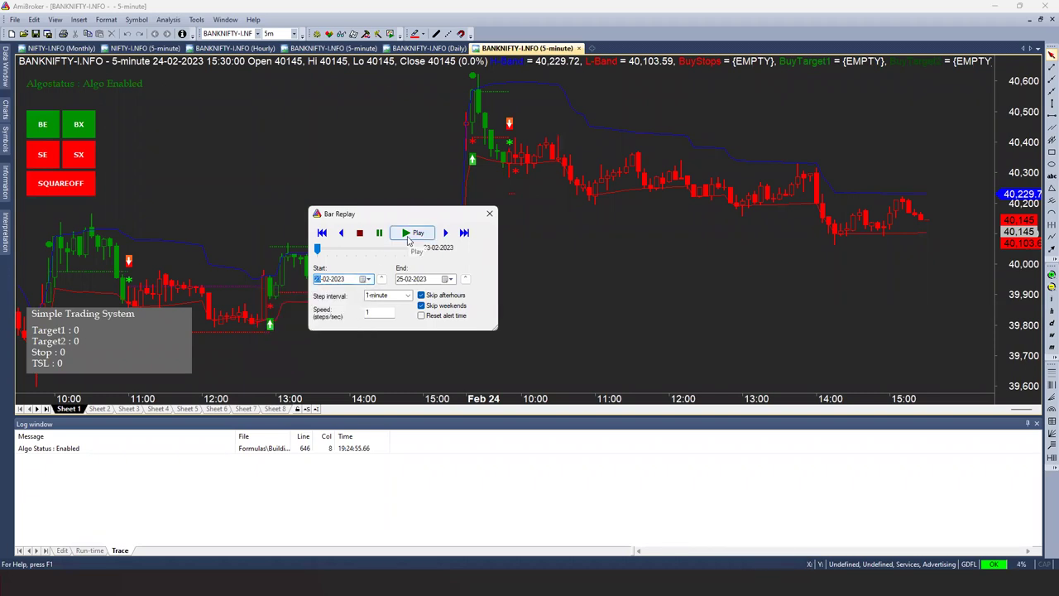
- Start the bar replay and widen the log's Message column to fit its content
{"action": "left_click", "coordinate": [409, 236]}
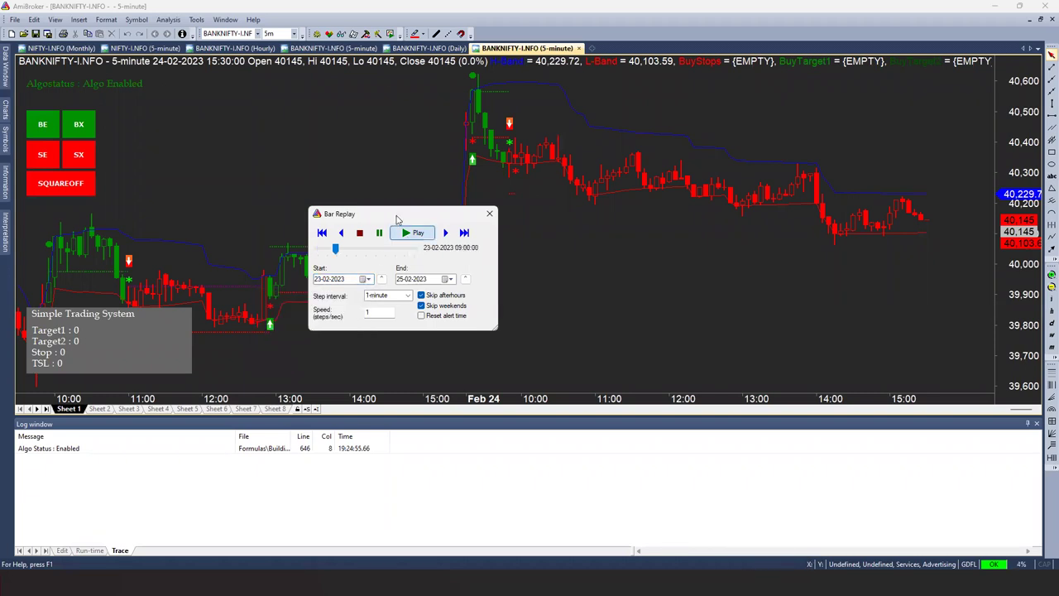
{"action": "left_click_drag", "start_coordinate": [397, 219], "coordinate": [220, 70]}
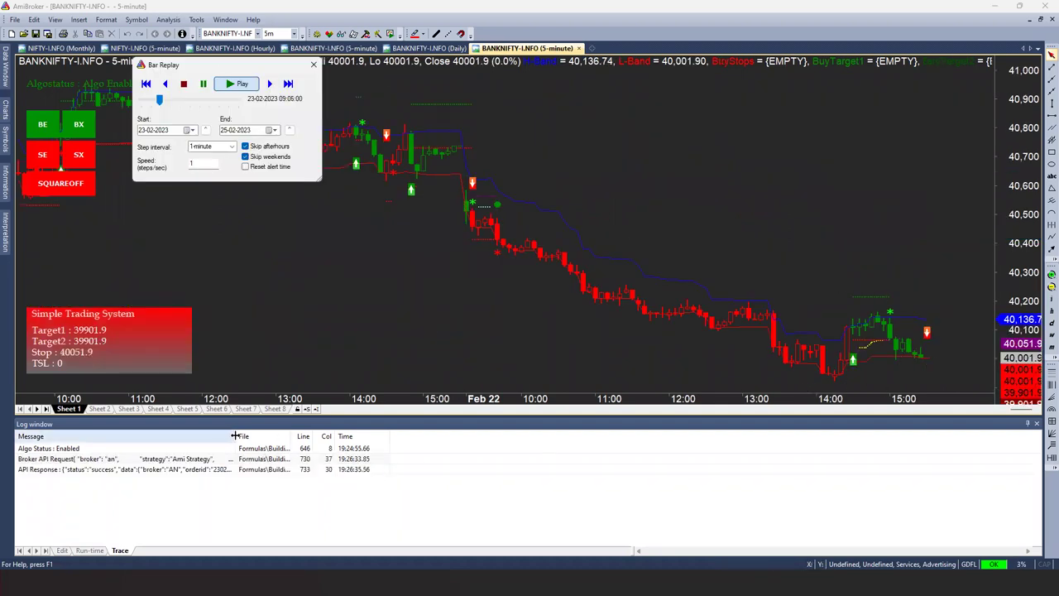
{"action": "double_click", "coordinate": [236, 436]}
- Step the bar replay forward to about 09:22 on 23-02-2023
{"action": "left_click", "coordinate": [269, 84]}
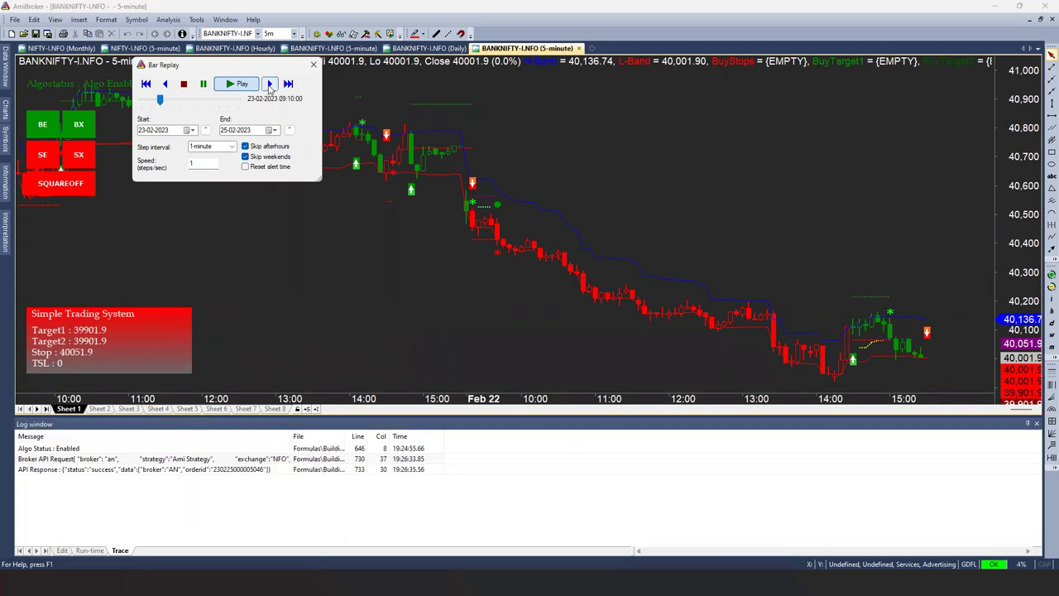
{"action": "left_click", "coordinate": [269, 85]}
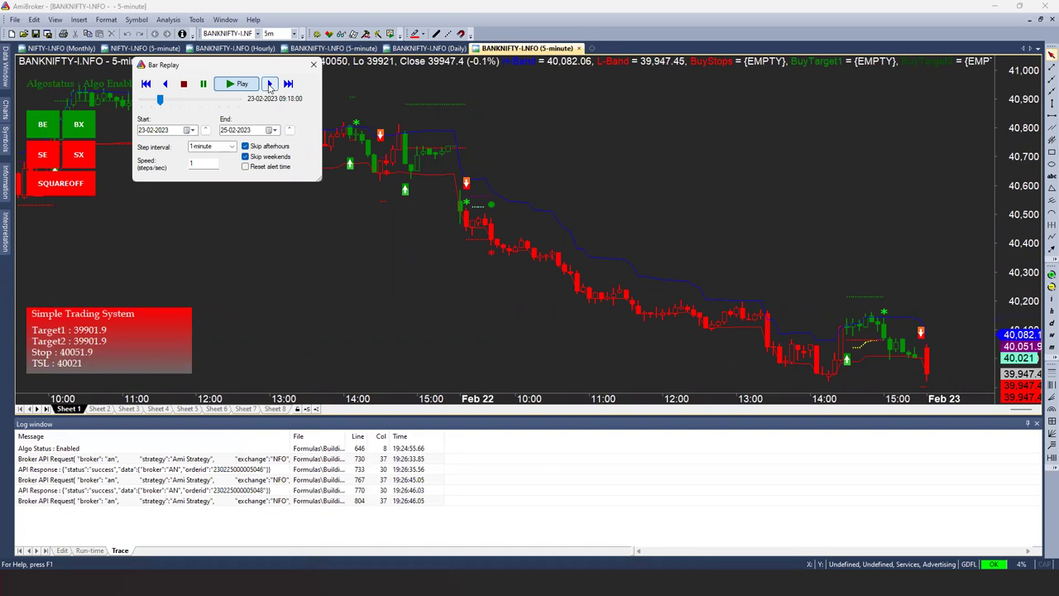
{"action": "left_click", "coordinate": [269, 84]}
{"action": "left_click", "coordinate": [269, 85]}
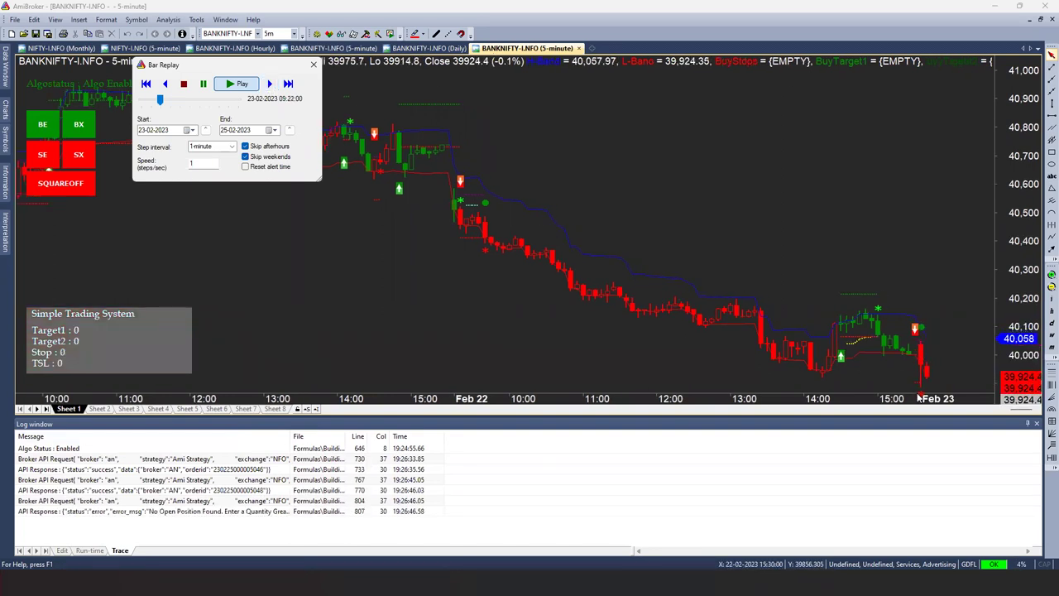
- Select the second successful API response in the log and enlarge the chart's latest replayed bars for inspection
{"action": "left_click", "coordinate": [258, 492]}
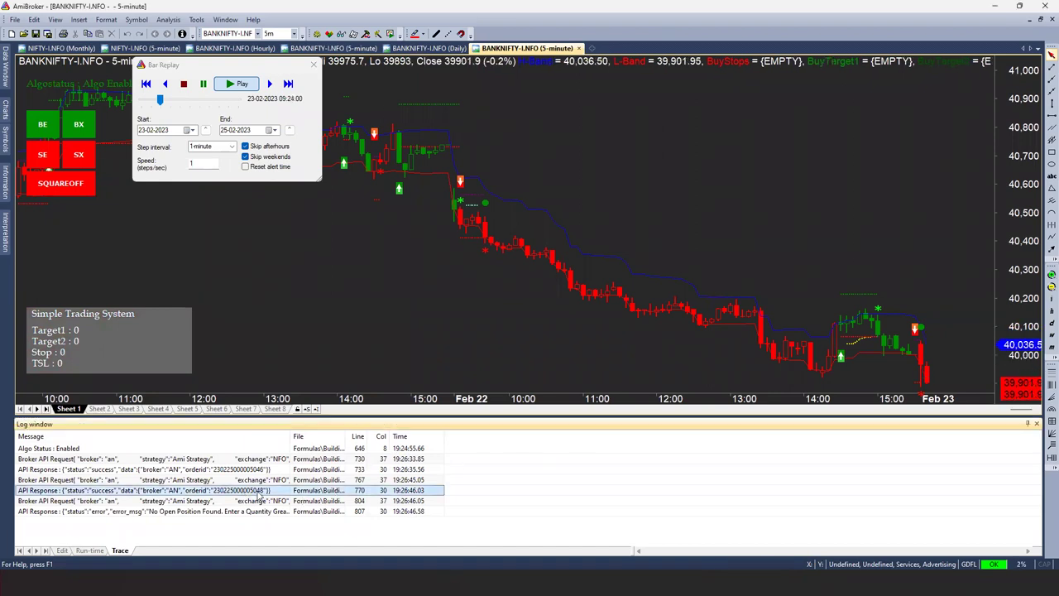
{"action": "left_click", "coordinate": [1050, 276]}
{"action": "left_click", "coordinate": [1051, 276]}
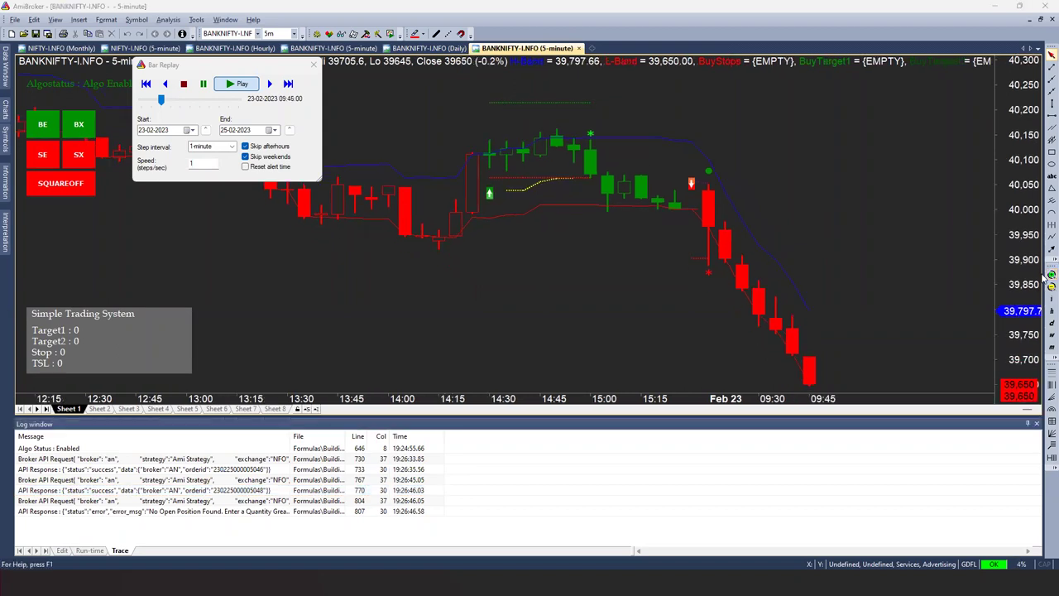
- Switch to the Algomojo web page in the browser and open the Orderbook
{"action": "key", "text": "alt+Tab"}
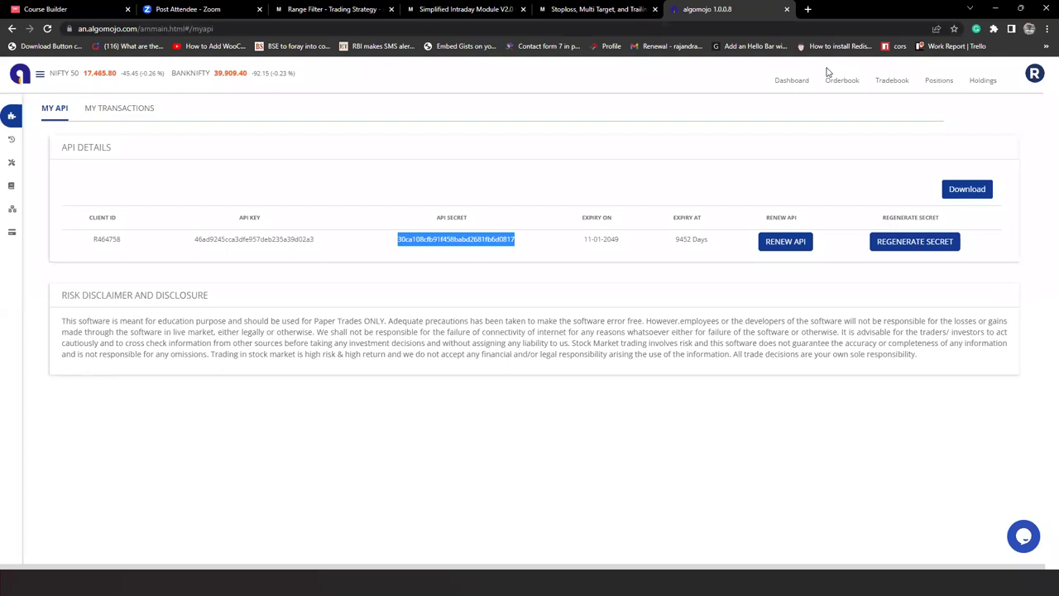
{"action": "left_click", "coordinate": [842, 80]}
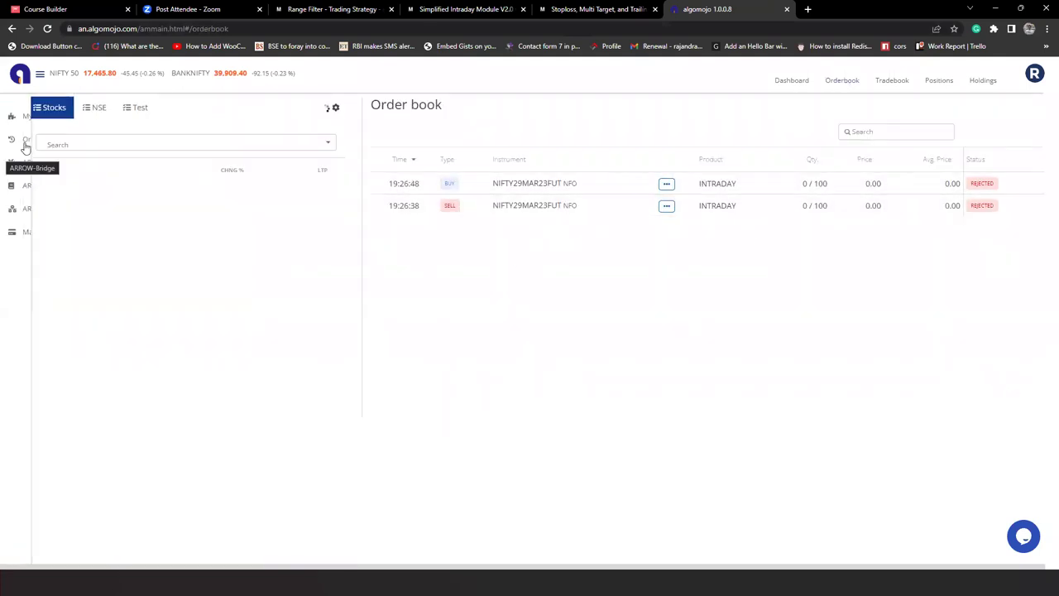
- Open the Algomojo Orders Log and switch back to AmiBroker to read the 09:55 bar's values on the BANKNIFTY chart
{"action": "left_click", "coordinate": [33, 142]}
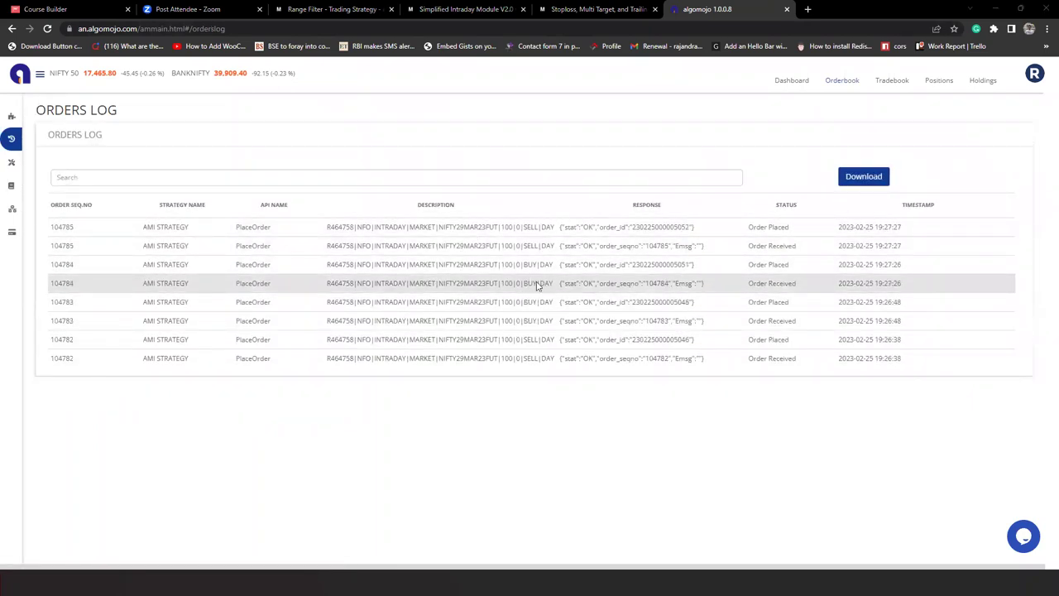
{"action": "key", "text": "alt+Tab"}
{"action": "key", "text": "Tab"}
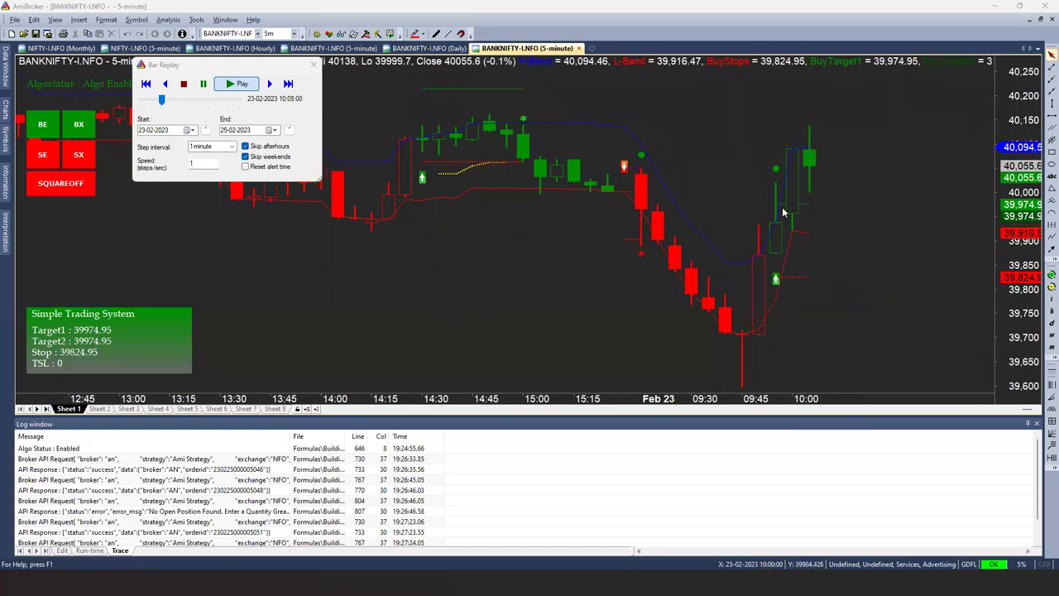
{"action": "mouse_move", "coordinate": [776, 216]}
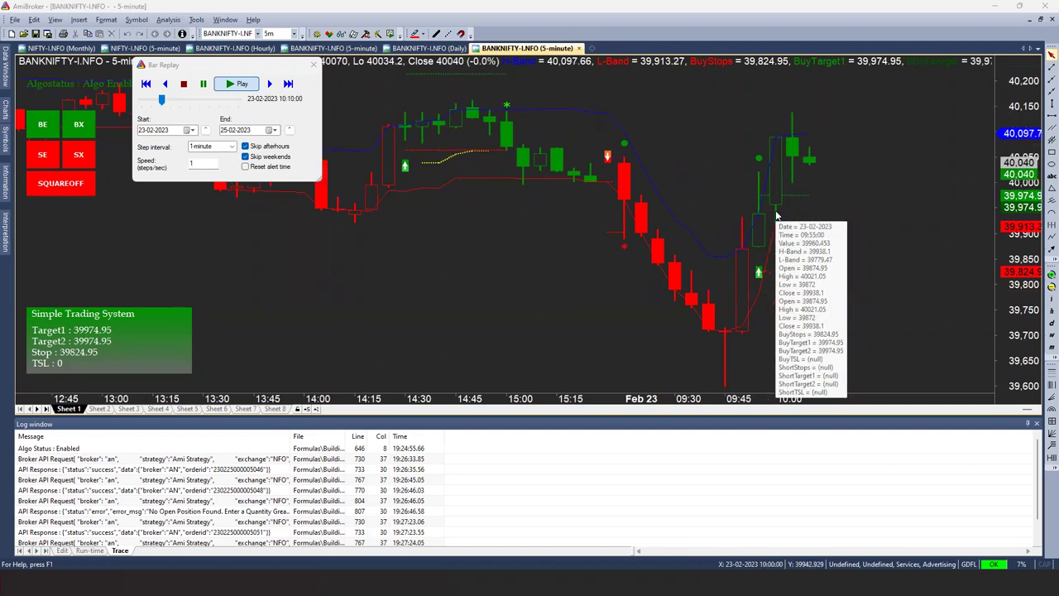
{"action": "key", "text": "alt+Tab"}
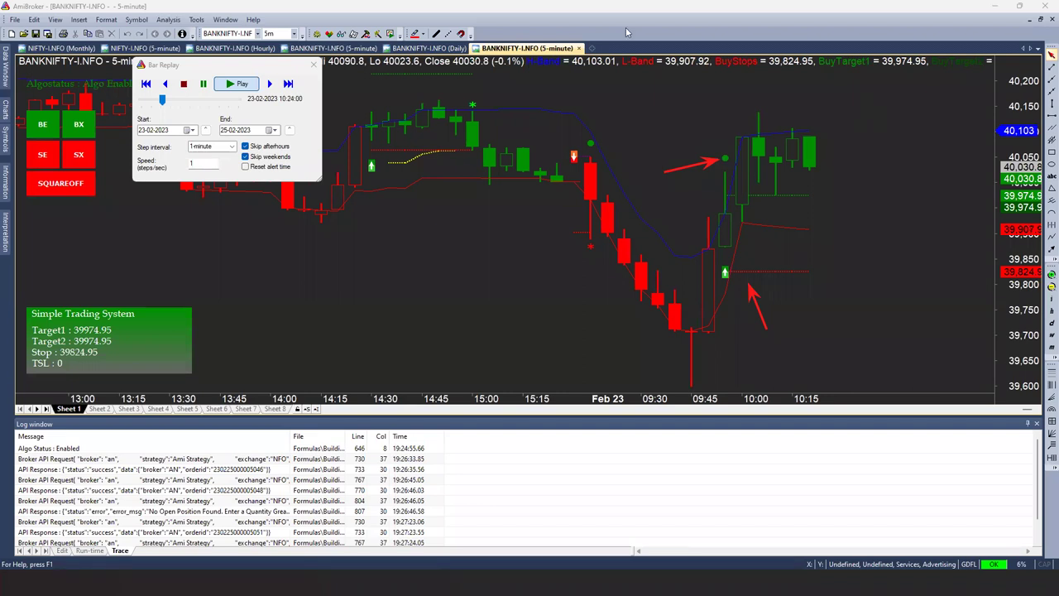
- Continue the bar replay, check the Algomojo Orders Log in the browser for new entries, and return to AmiBroker
{"action": "left_click", "coordinate": [236, 83]}
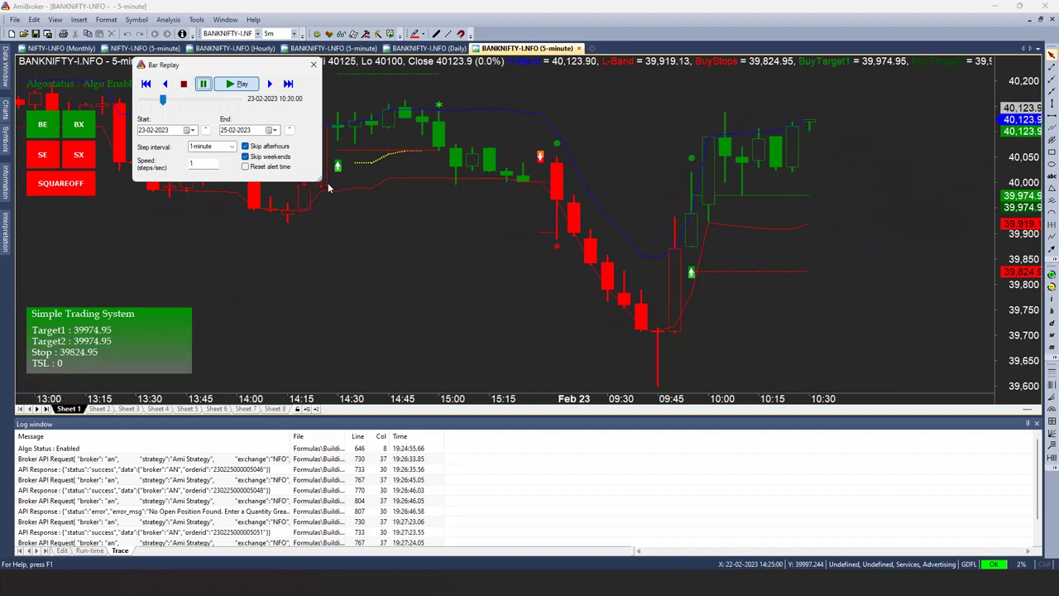
{"action": "key", "text": "alt+Tab"}
{"action": "key", "text": "alt+Tab"}
{"action": "key", "text": "alt+Tab"}
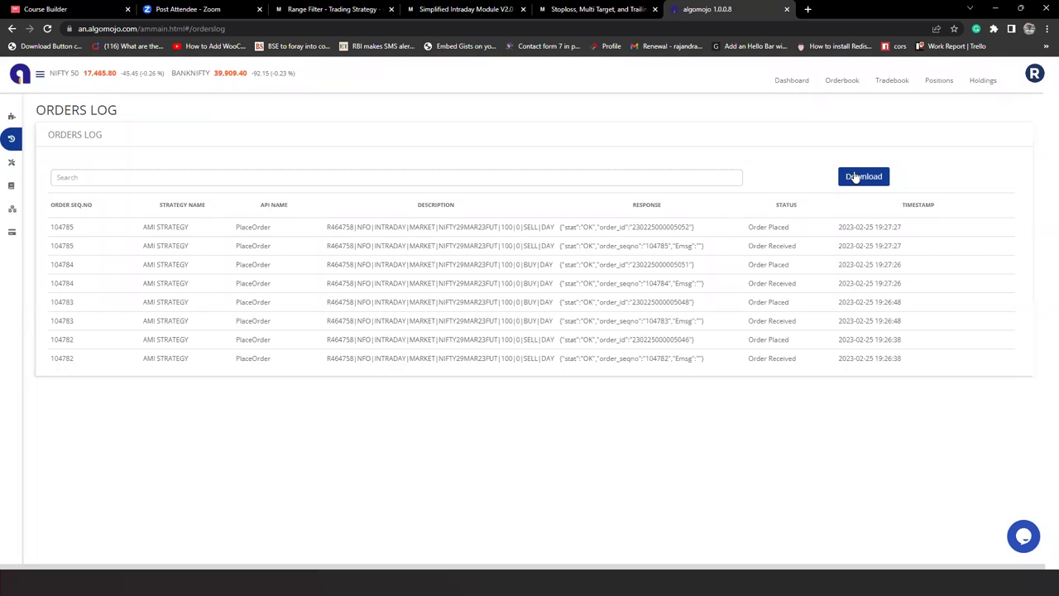
{"action": "key", "text": "alt+Tab"}
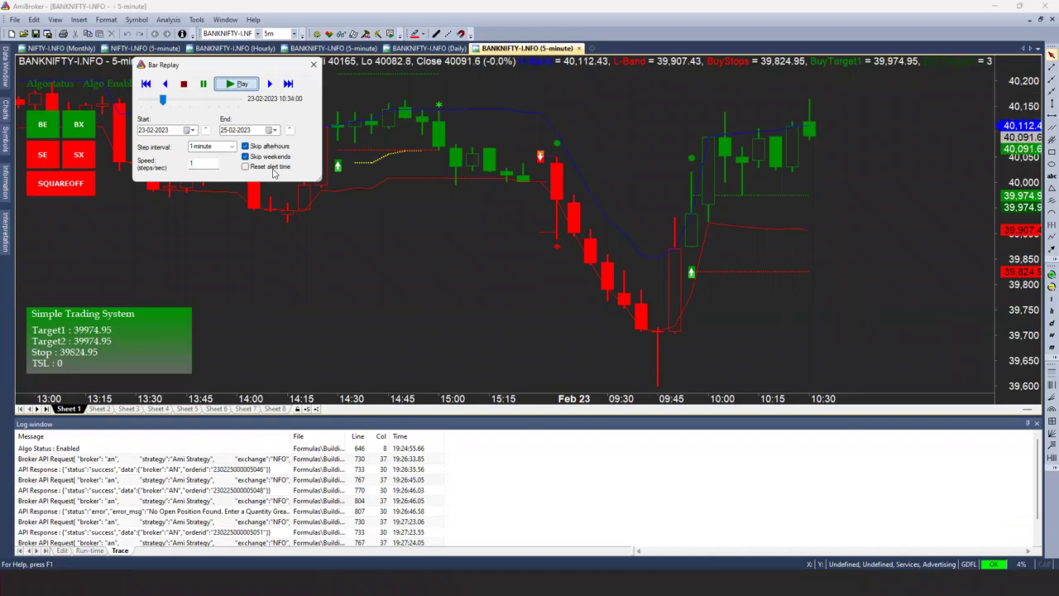
- Review the stoploss, target and quantity parameters of the range filter strategy on the chart, leaving them as set
{"action": "right_click", "coordinate": [405, 264]}
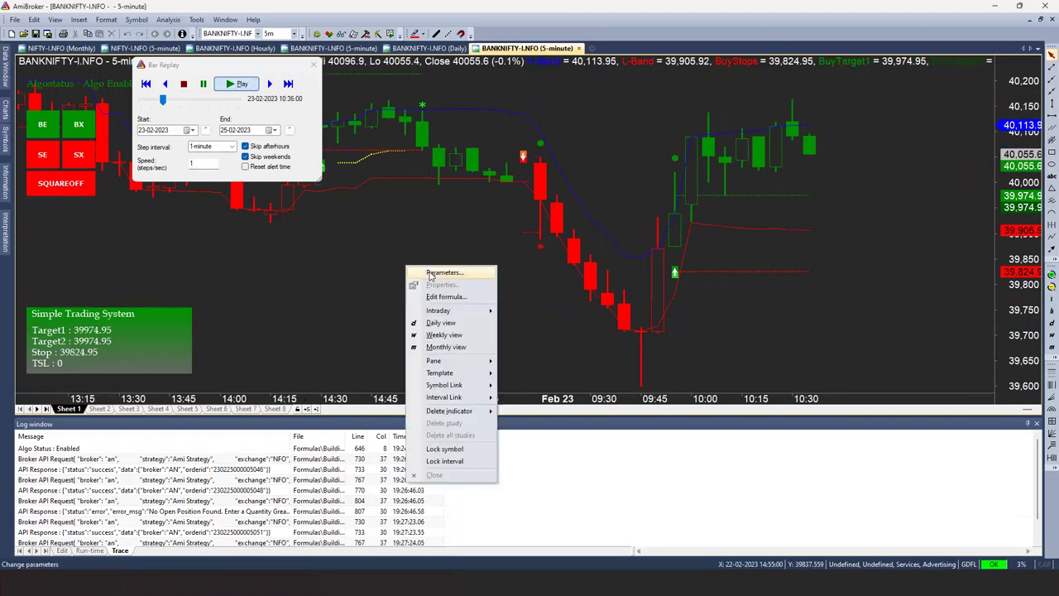
{"action": "left_click", "coordinate": [428, 274]}
{"action": "left_click", "coordinate": [415, 273]}
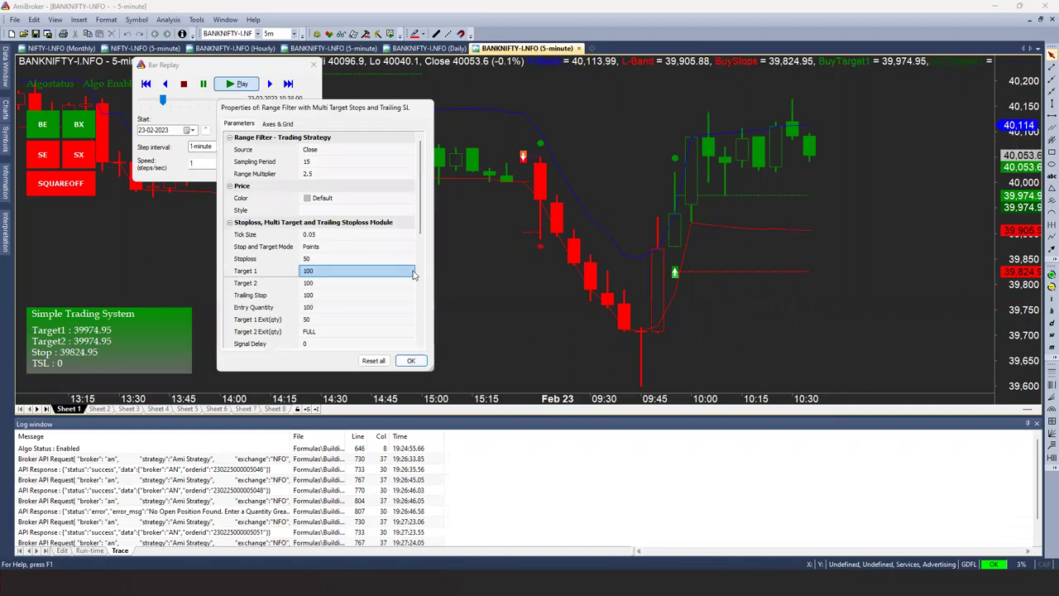
{"action": "left_click", "coordinate": [410, 361]}
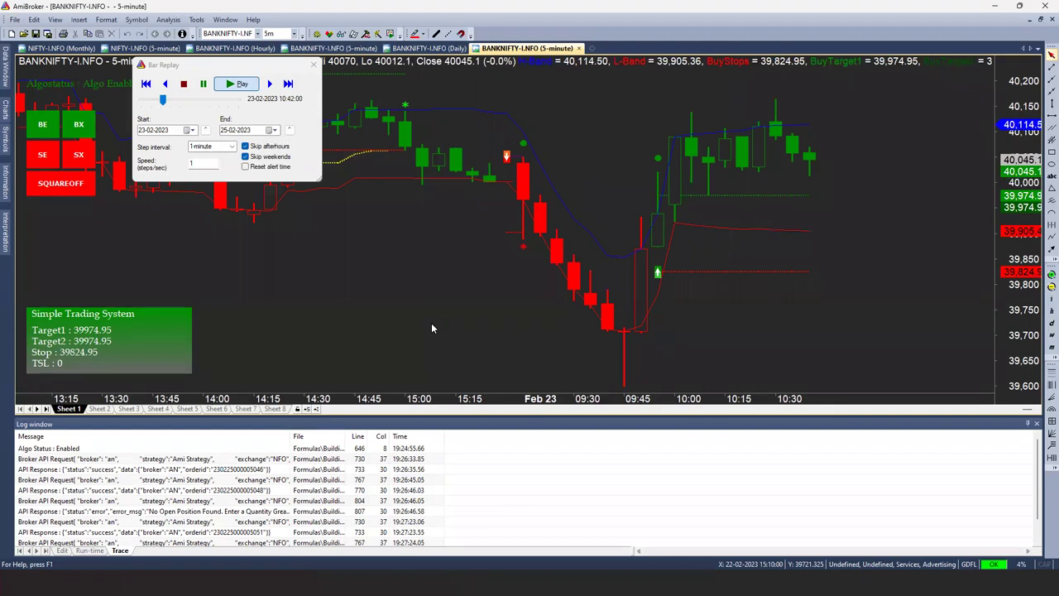
- Widen the trace log's Message column to show the full API requests and bring the newest order entries into view
{"action": "left_click_drag", "start_coordinate": [296, 436], "coordinate": [758, 437]}
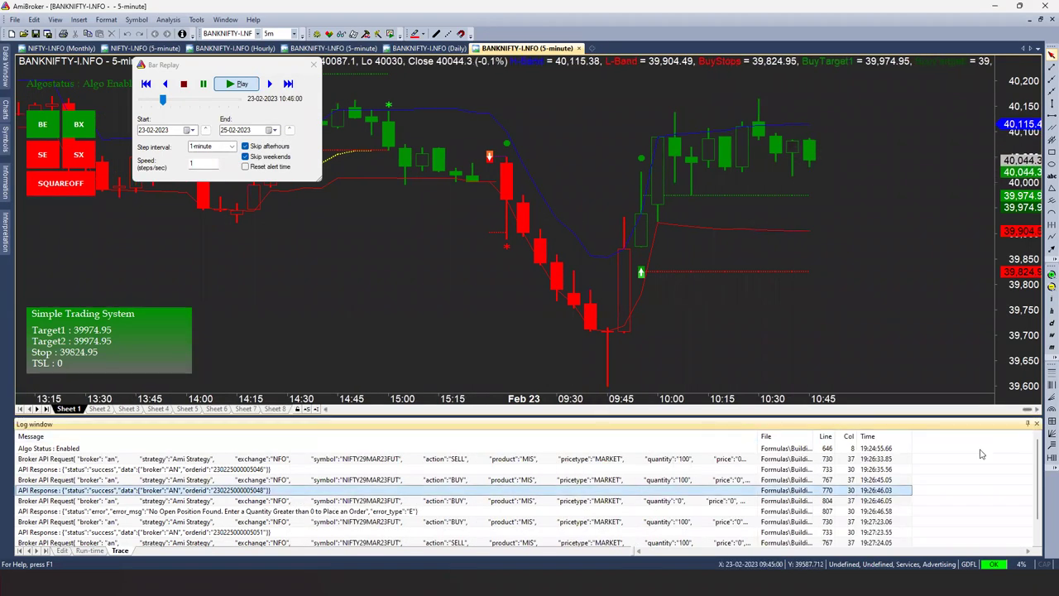
{"action": "left_click_drag", "start_coordinate": [1042, 477], "coordinate": [1039, 539]}
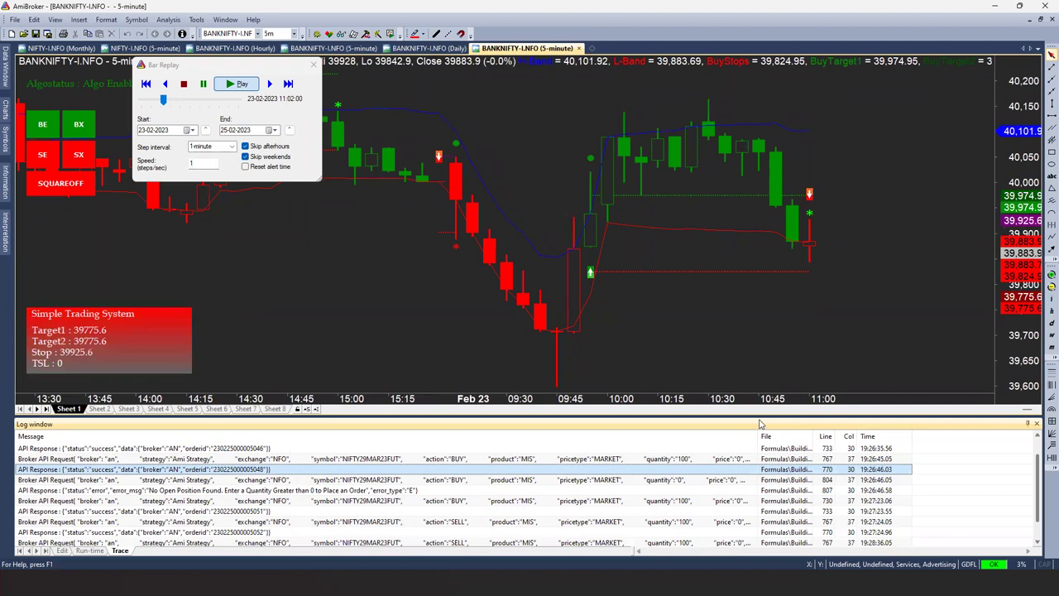
{"action": "mouse_move", "coordinate": [794, 321]}
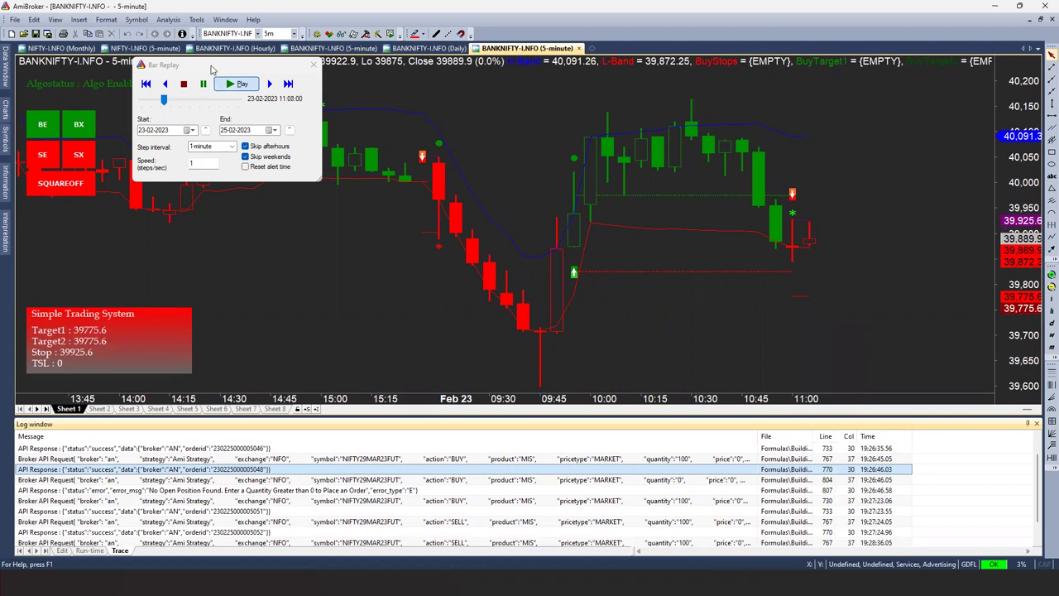
- Move the Bar Replay window off the chart title and close it to end the replay
{"action": "left_click_drag", "start_coordinate": [213, 69], "coordinate": [194, 170]}
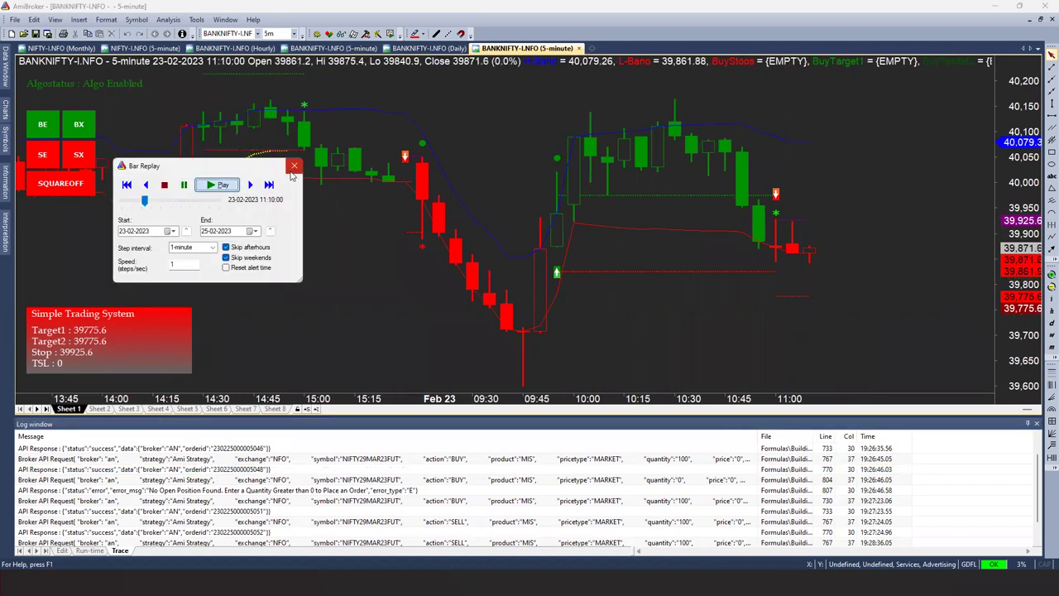
{"action": "left_click", "coordinate": [294, 166]}
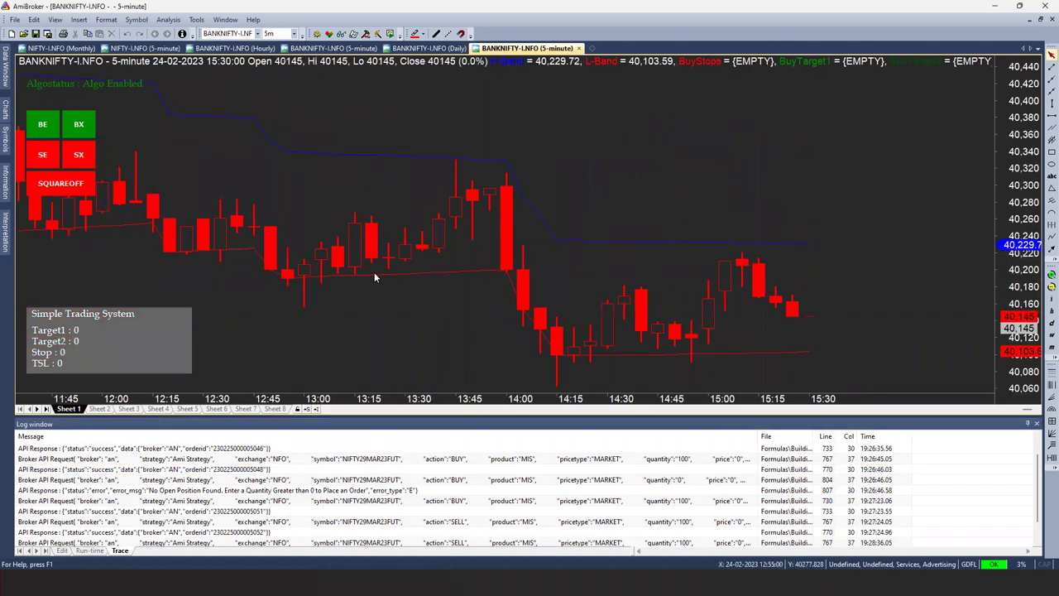
{"action": "mouse_move", "coordinate": [374, 276]}
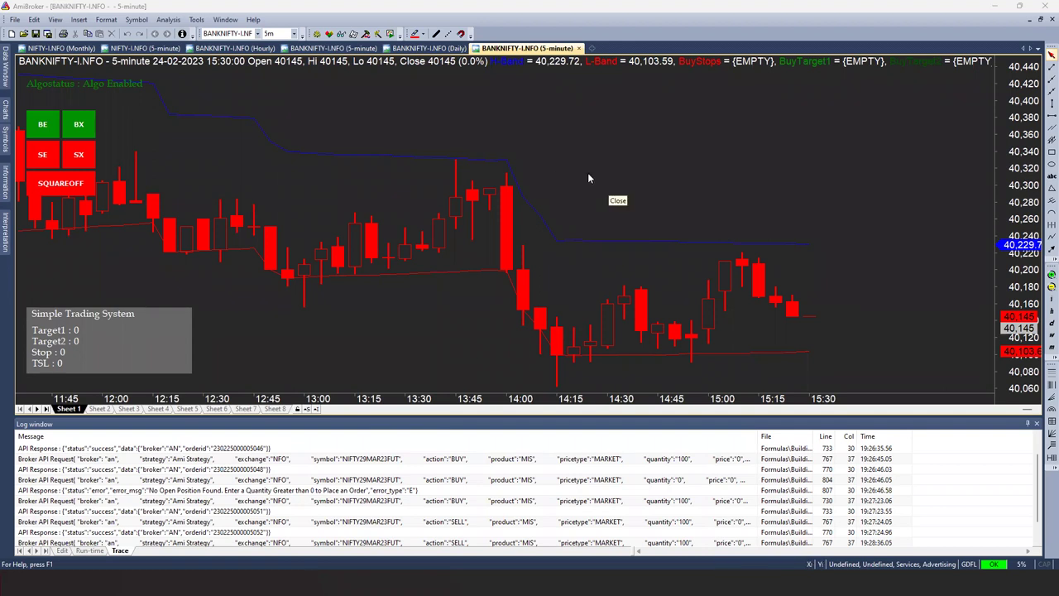
- Switch to the Chrome browser, search the web for "placesmartorder algomojo" and open the Algomojo blog article explaining the PlaceSmartOrder feature
{"action": "key", "text": "super+d"}
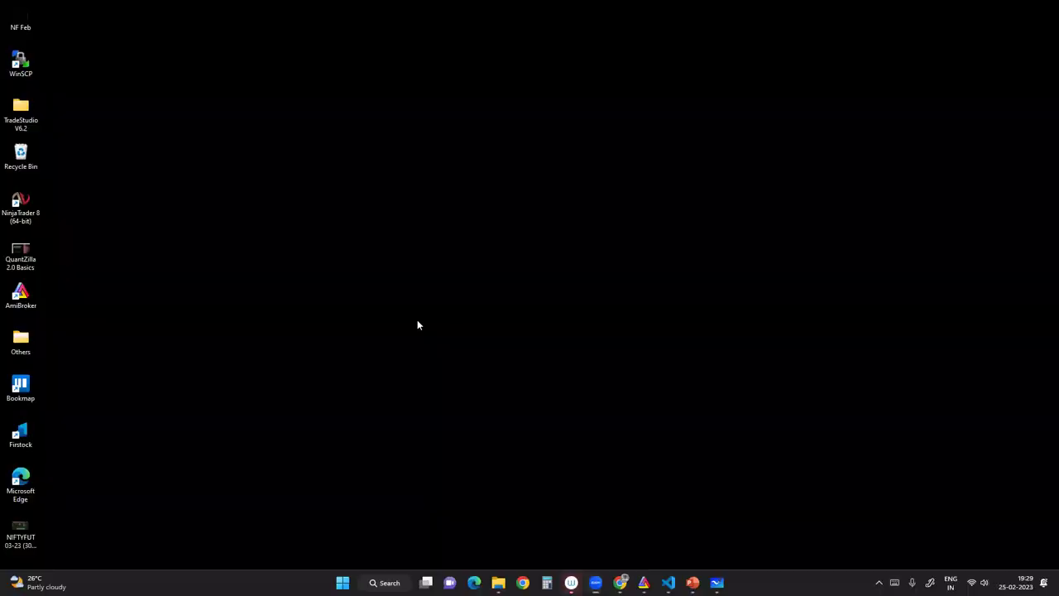
{"action": "left_click", "coordinate": [620, 582]}
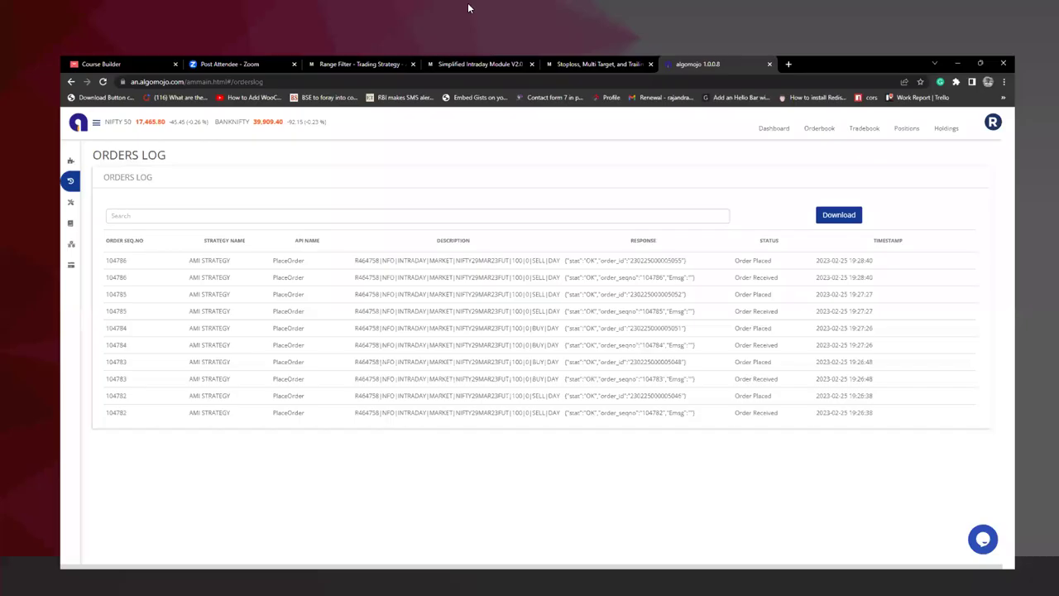
{"action": "left_click", "coordinate": [808, 10]}
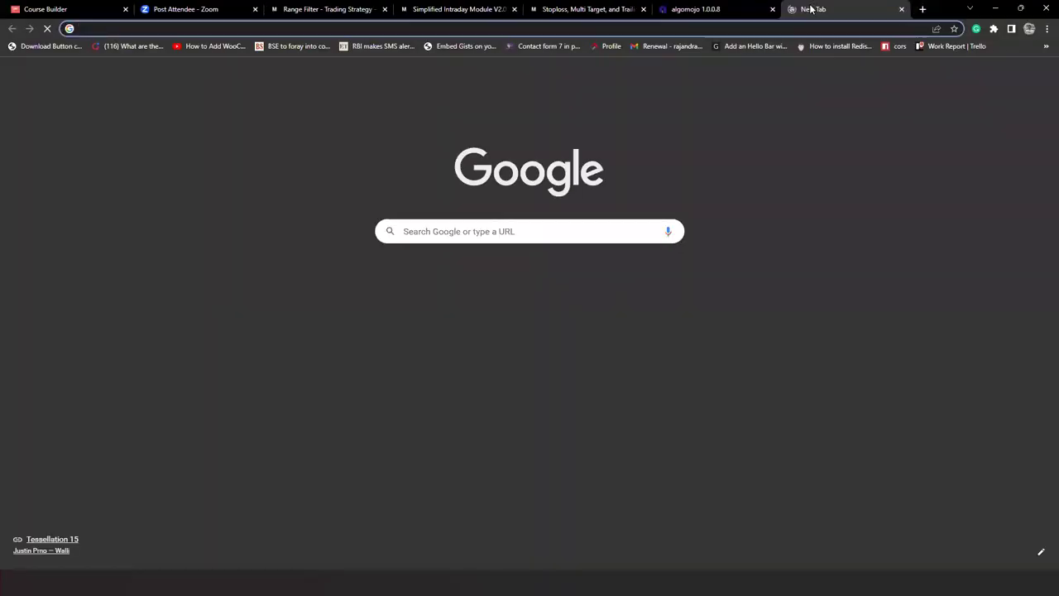
{"action": "type", "text": "p"}
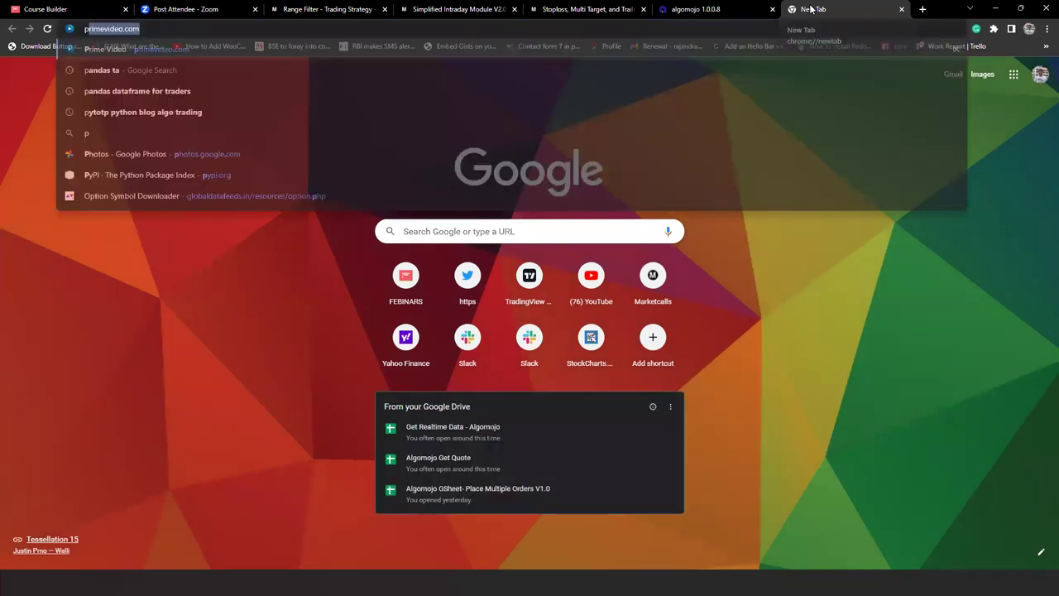
{"action": "type", "text": "lacesmart"}
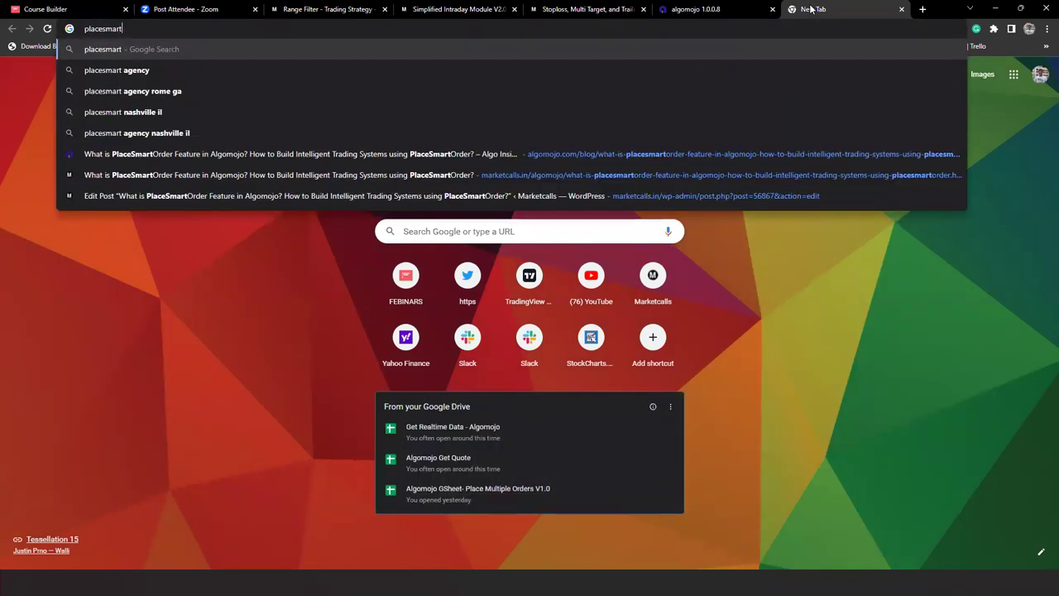
{"action": "type", "text": "order algomojo"}
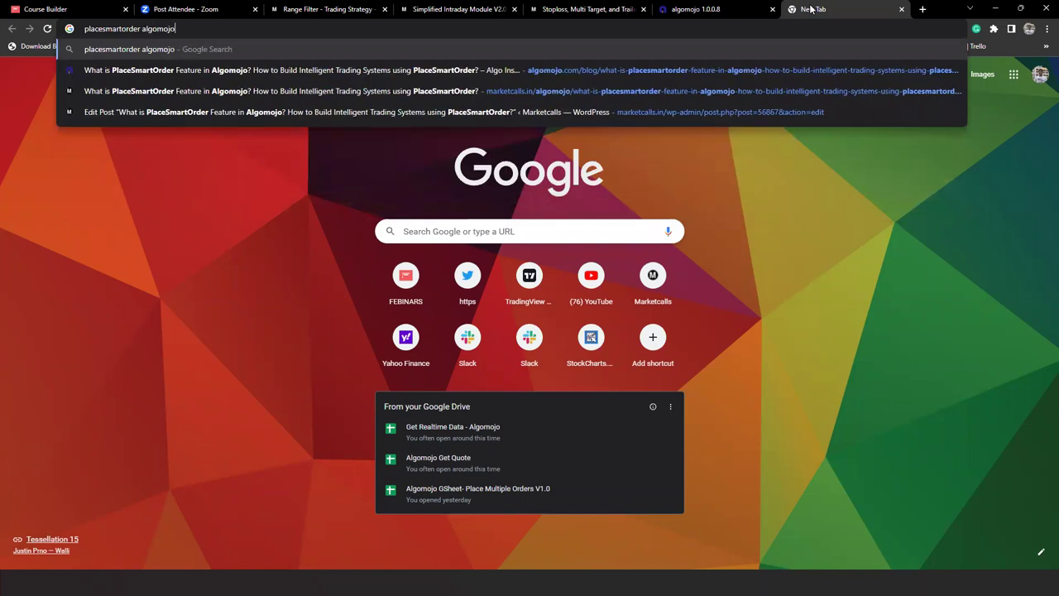
{"action": "key", "text": "Return"}
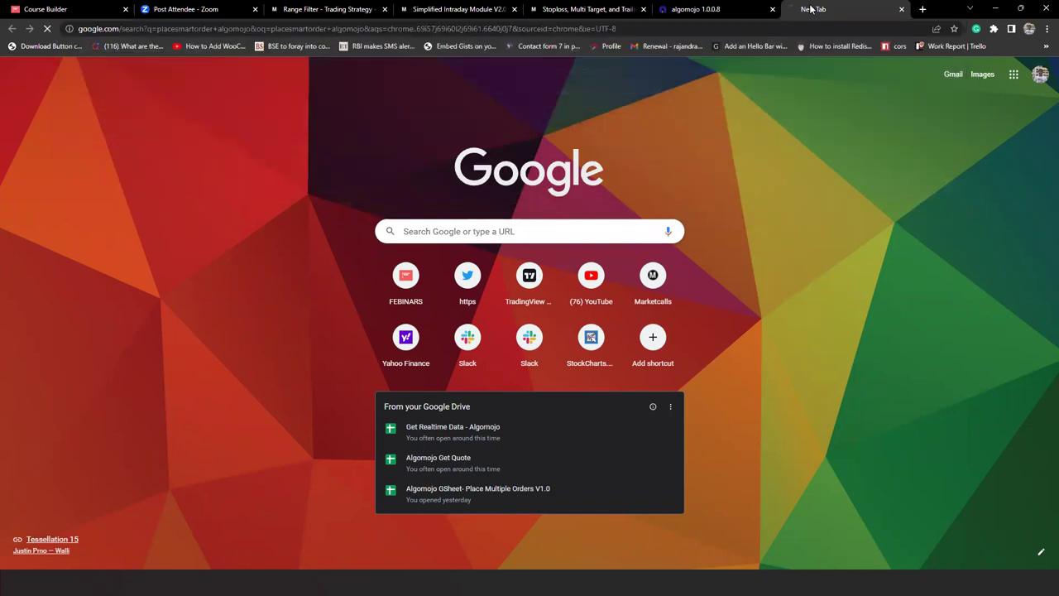
{"action": "left_click", "coordinate": [298, 201]}
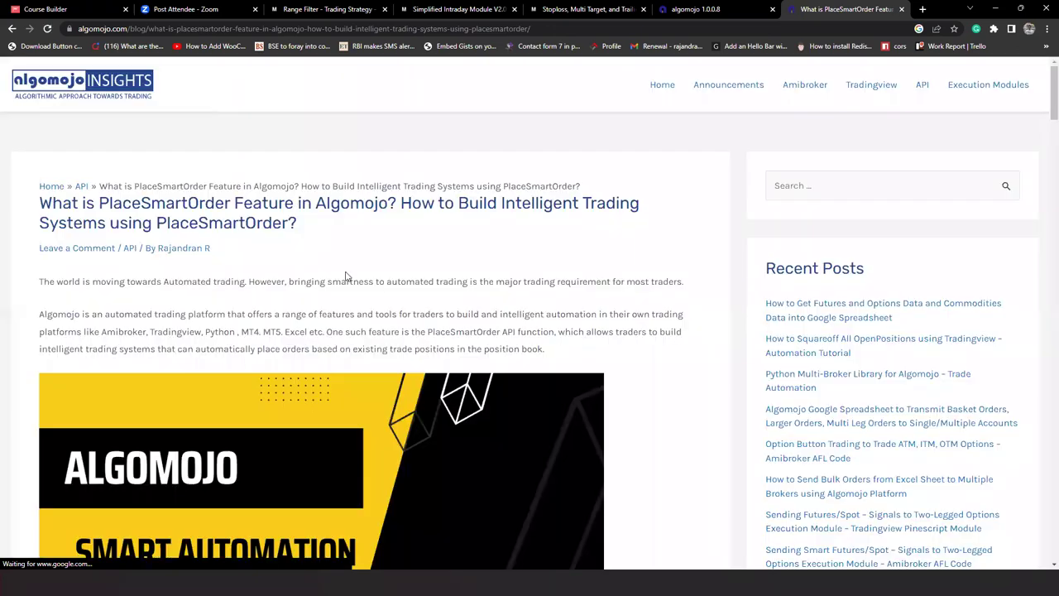
{"action": "scroll", "coordinate": [1044, 107], "scroll_direction": "down", "scroll_amount": 3}
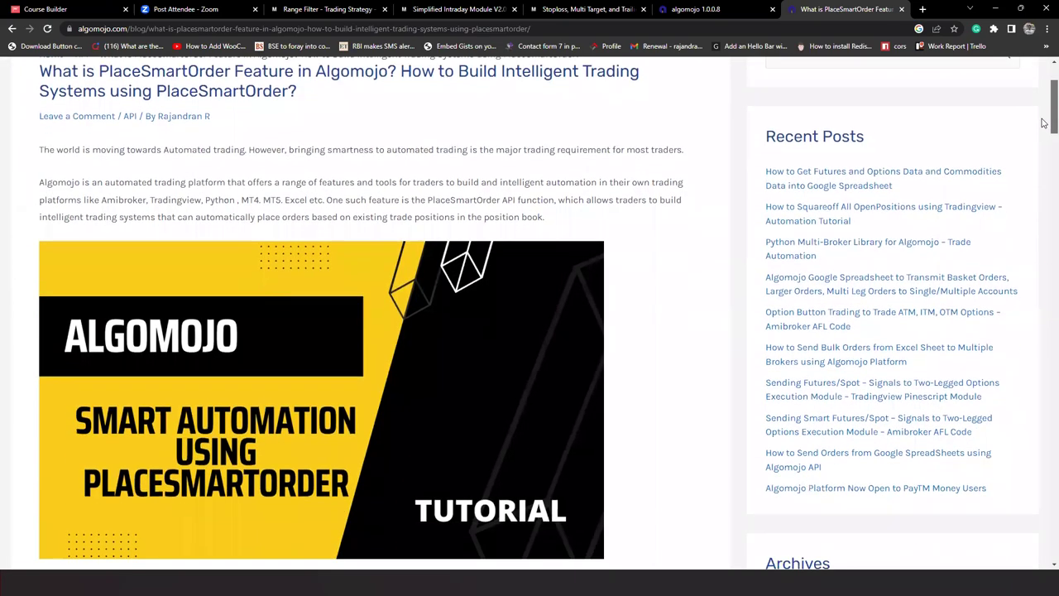
{"action": "scroll", "coordinate": [1044, 124], "scroll_direction": "down", "scroll_amount": 1}
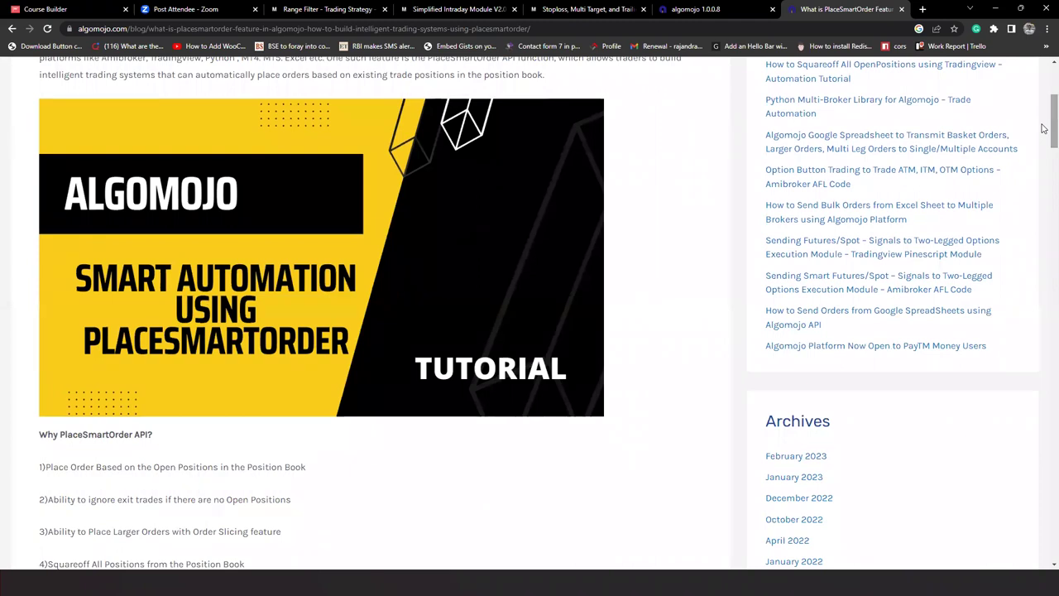
- Switch to Microsoft Whiteboard and add a text note headed "PlaceOrder" on the empty board
{"action": "key", "text": "super+d"}
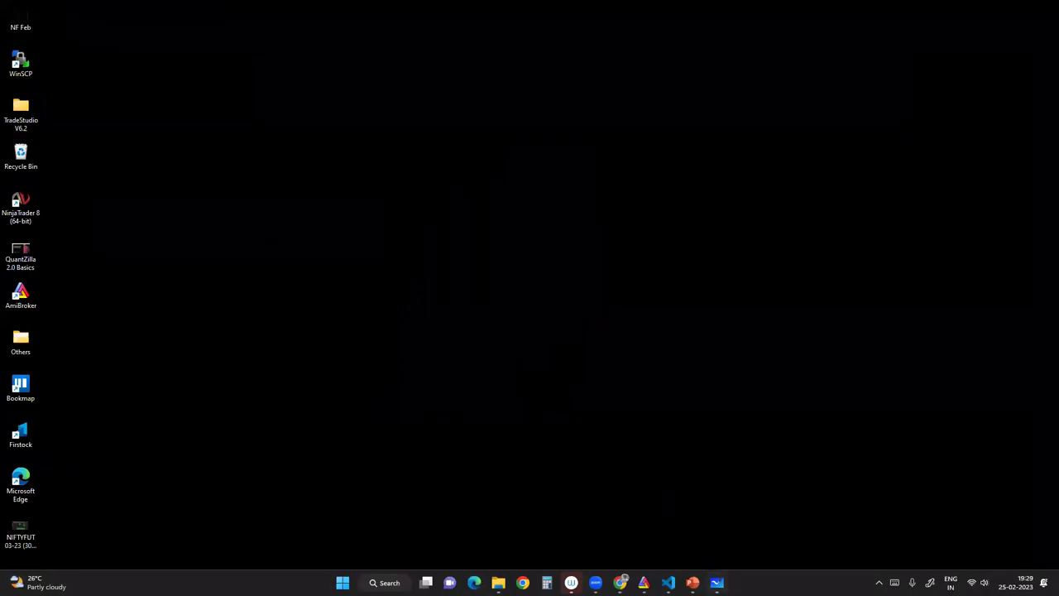
{"action": "left_click", "coordinate": [712, 582]}
{"action": "right_click", "coordinate": [192, 175]}
{"action": "left_click", "coordinate": [229, 210]}
{"action": "type", "text": "Place"}
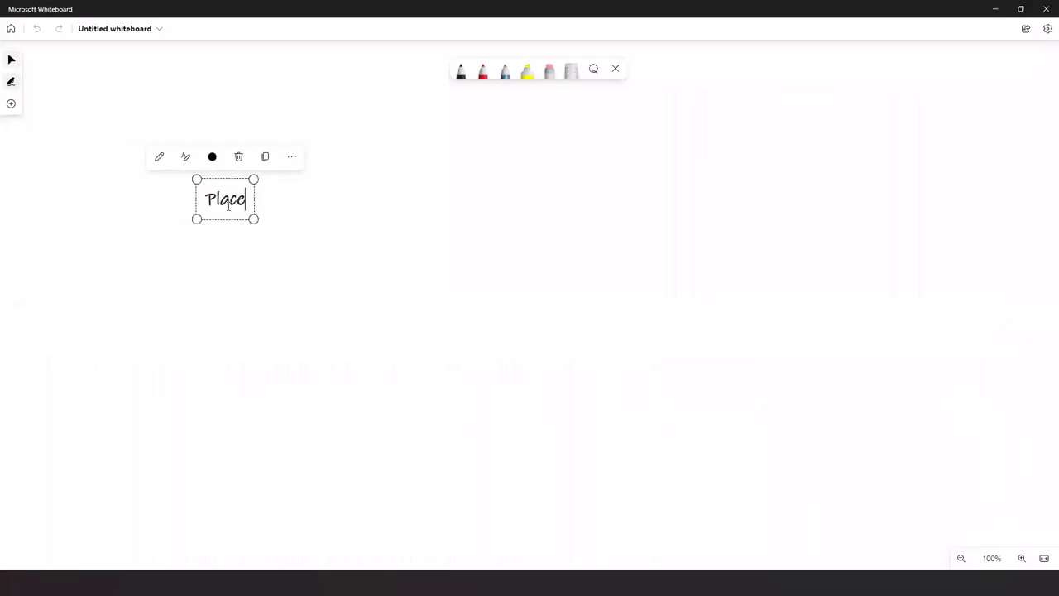
{"action": "type", "text": "Order"}
{"action": "key", "text": "Return"}
{"action": "key", "text": "Return"}
- Below the PlaceOrder heading, write the lines "Buy -> 100 -> Buy" and "Sell -> 100 -> Sell"
{"action": "type", "text": "B"}
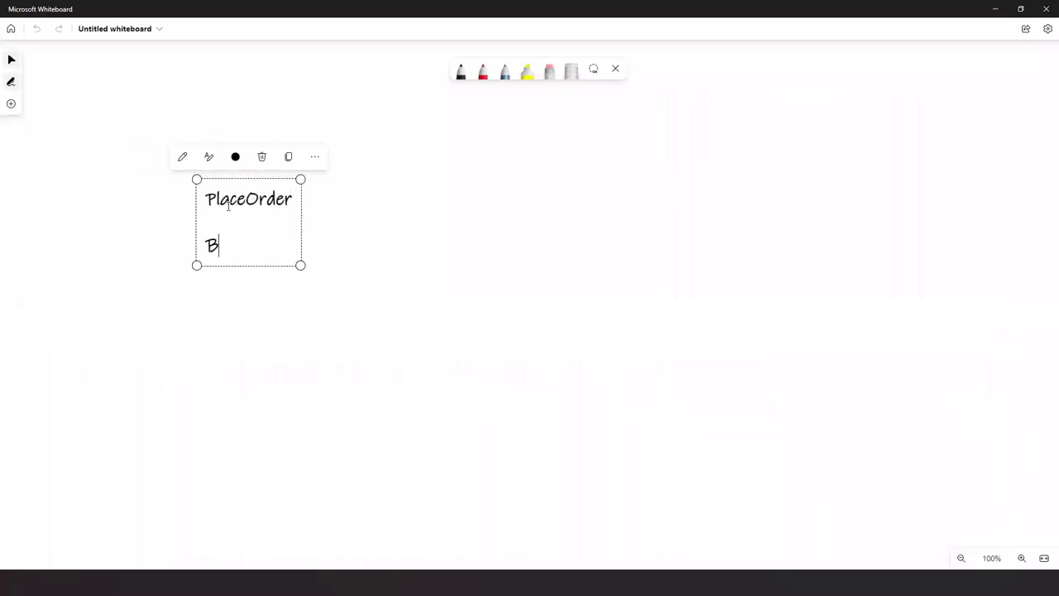
{"action": "type", "text": "uy -> 100 -> Bu"}
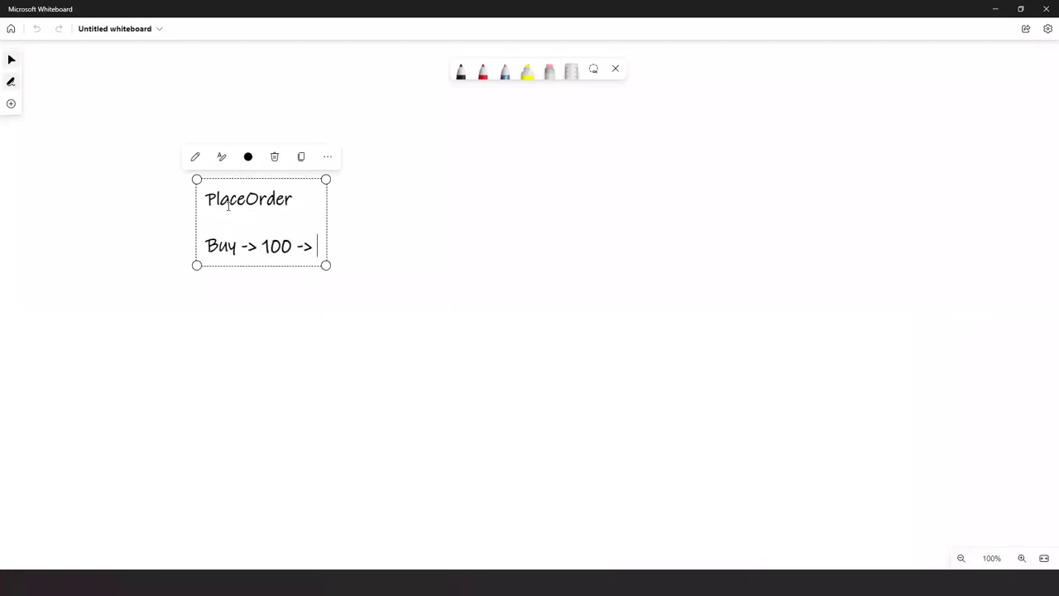
{"action": "type", "text": "y"}
{"action": "key", "text": "Return"}
{"action": "type", "text": "Sell -> "}
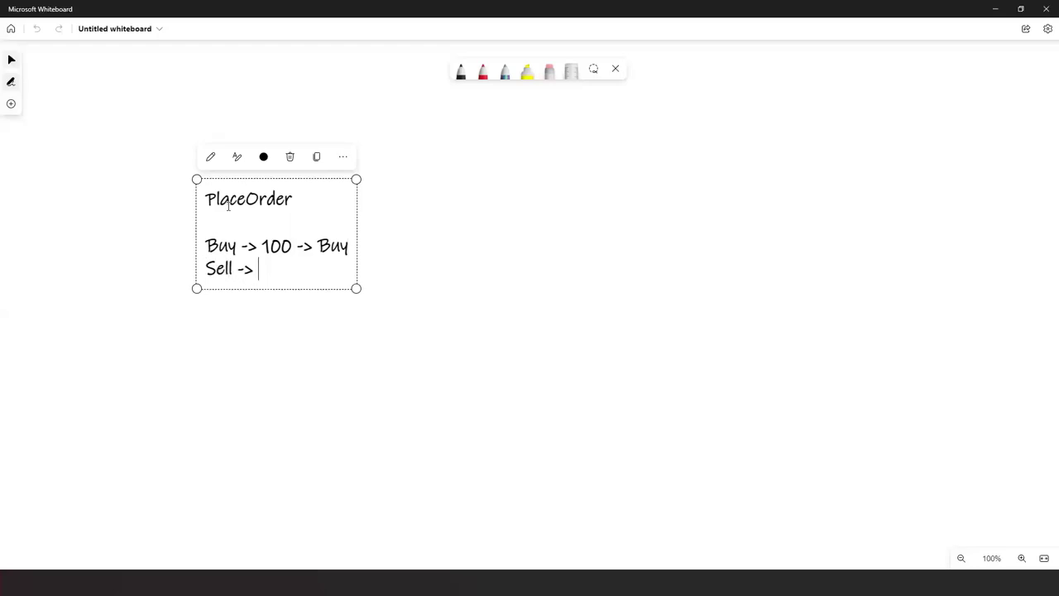
{"action": "type", "text": "100 -> Sell"}
- Add a second text note headed "PlaceSmartOrder" beside the PlaceOrder note, level with its heading
{"action": "left_click", "coordinate": [559, 188]}
{"action": "right_click", "coordinate": [559, 188]}
{"action": "left_click", "coordinate": [598, 214]}
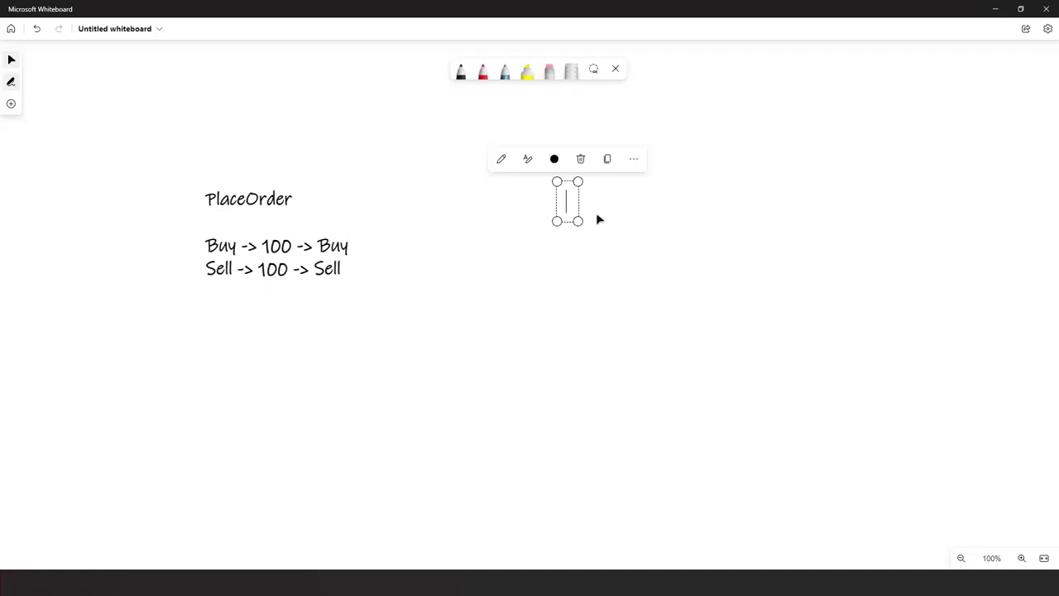
{"action": "type", "text": "PlaceS"}
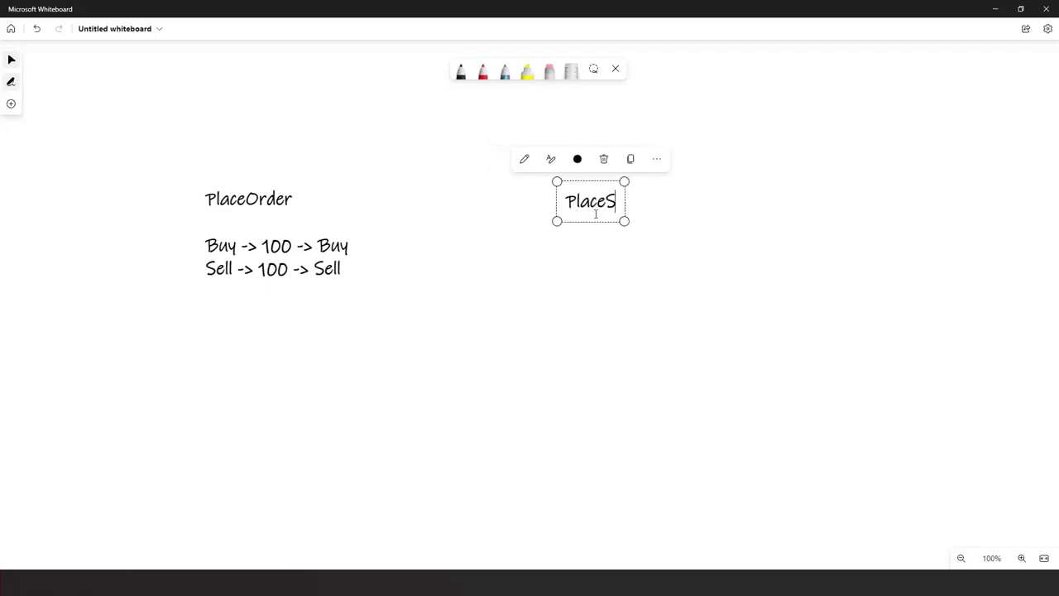
{"action": "type", "text": "martOrder"}
{"action": "key", "text": "Return"}
- Write "Buy -> 100, Position = 100" under the PlaceSmartOrder heading and widen the note so the line fits without wrapping
{"action": "type", "text": "Buy "}
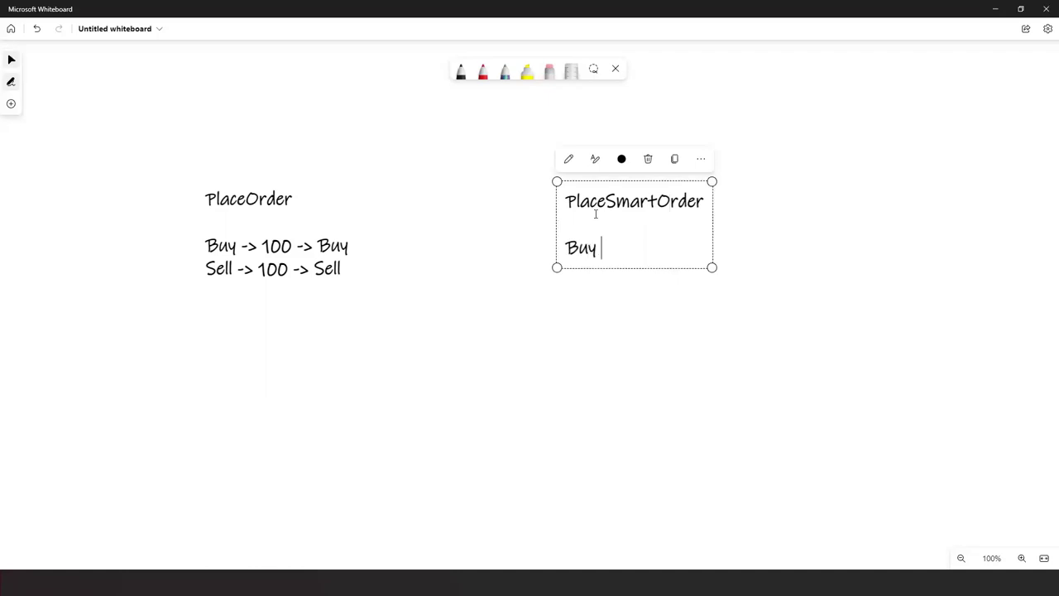
{"action": "type", "text": "-> 100"}
{"action": "type", "text": ", Position "}
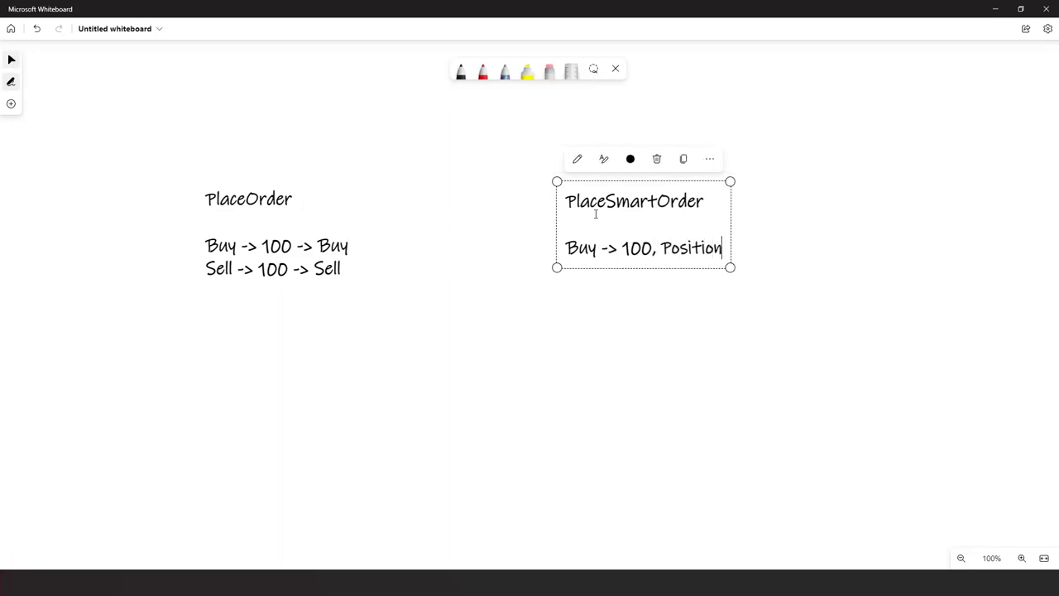
{"action": "type", "text": "= "}
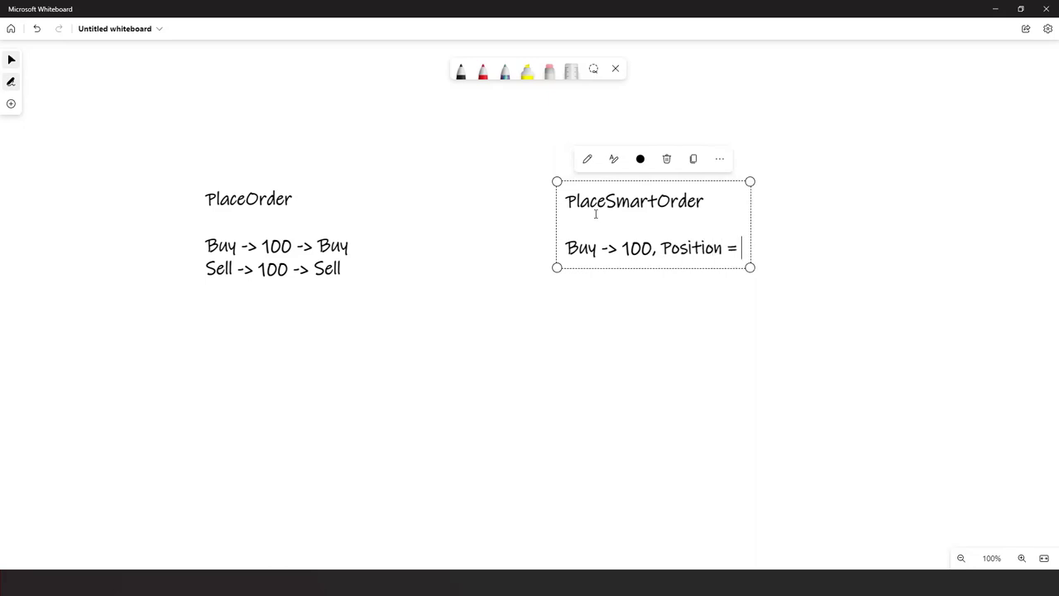
{"action": "type", "text": "100"}
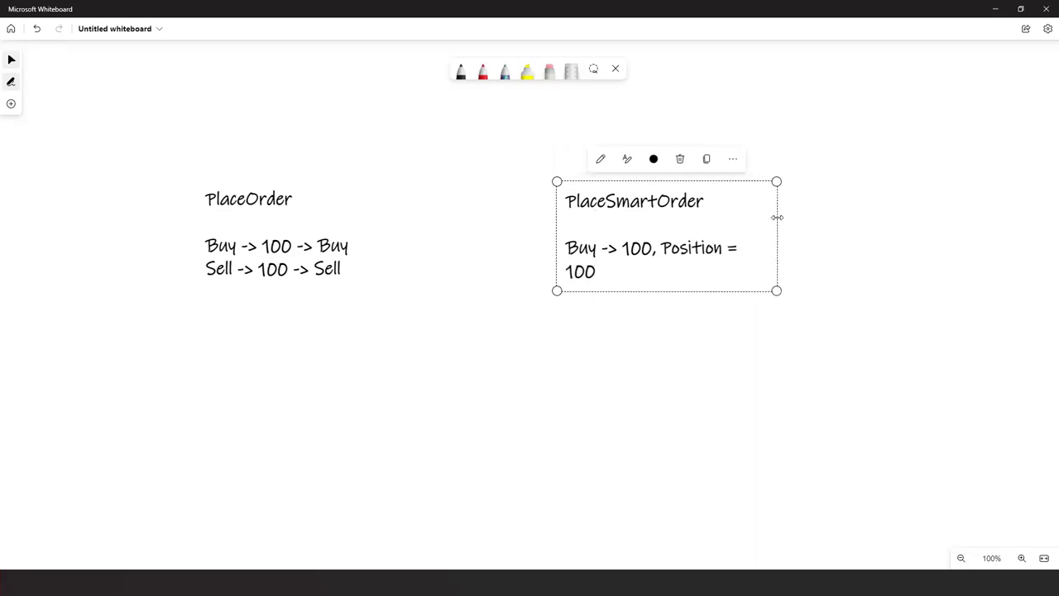
{"action": "left_click_drag", "start_coordinate": [776, 218], "coordinate": [847, 219]}
- Leave a blank line under the PlaceSmartOrder Buy line and write "Checks the Open Position = 0"
{"action": "key", "text": "Return"}
{"action": "type", "text": "Checks "}
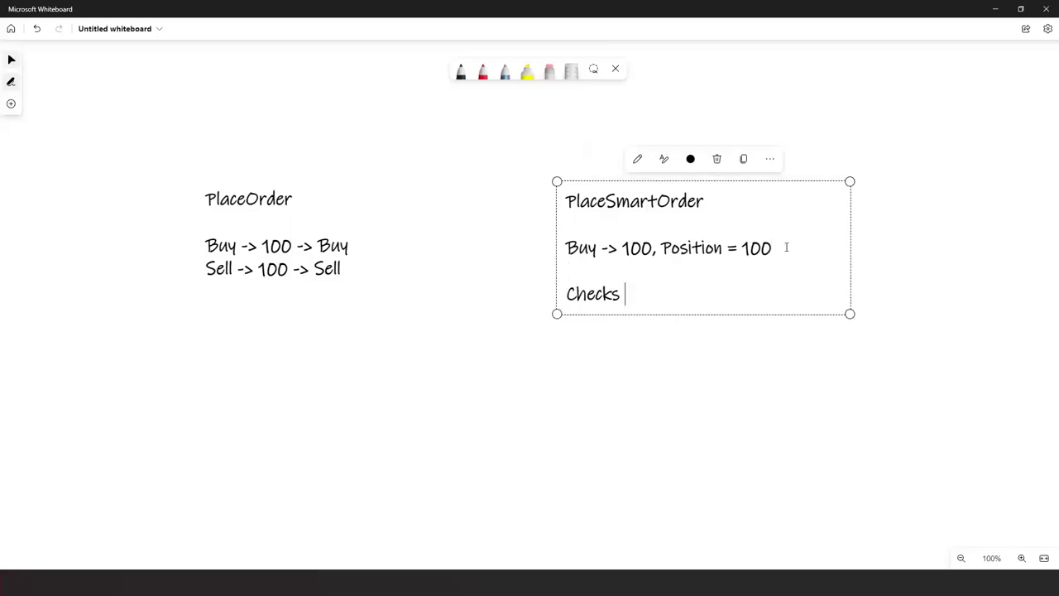
{"action": "type", "text": "the Open Pos"}
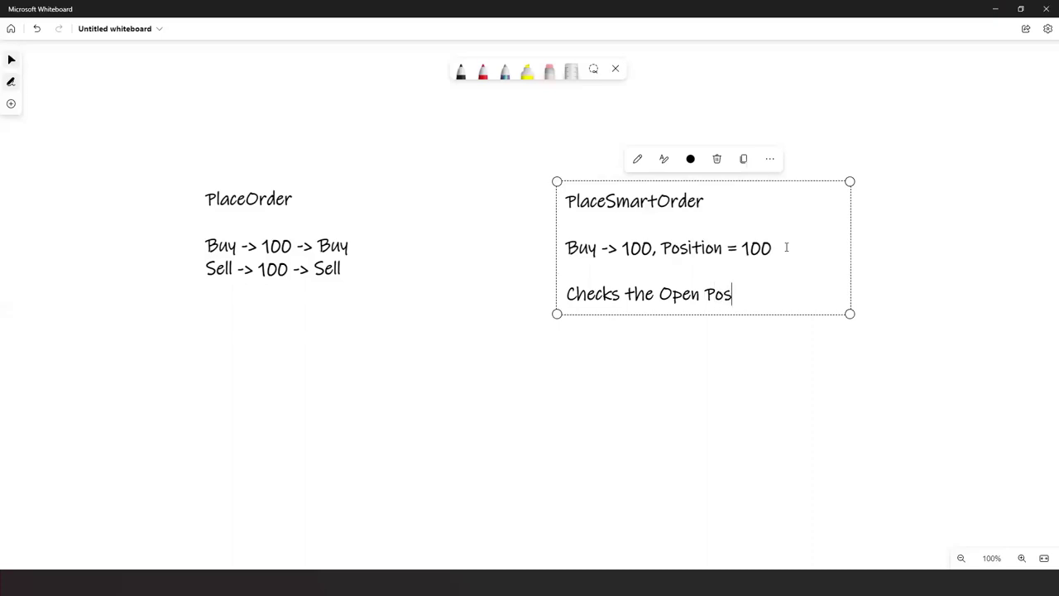
{"action": "type", "text": "ition = "}
{"action": "type", "text": "50"}
{"action": "key", "text": "BackSpace"}
{"action": "key", "text": "BackSpace"}
{"action": "type", "text": "0"}
- Highlight the PlaceSmartOrder Buy line, its position and quantity values, and the open position of 0 to compare them
{"action": "left_click_drag", "start_coordinate": [783, 240], "coordinate": [539, 253]}
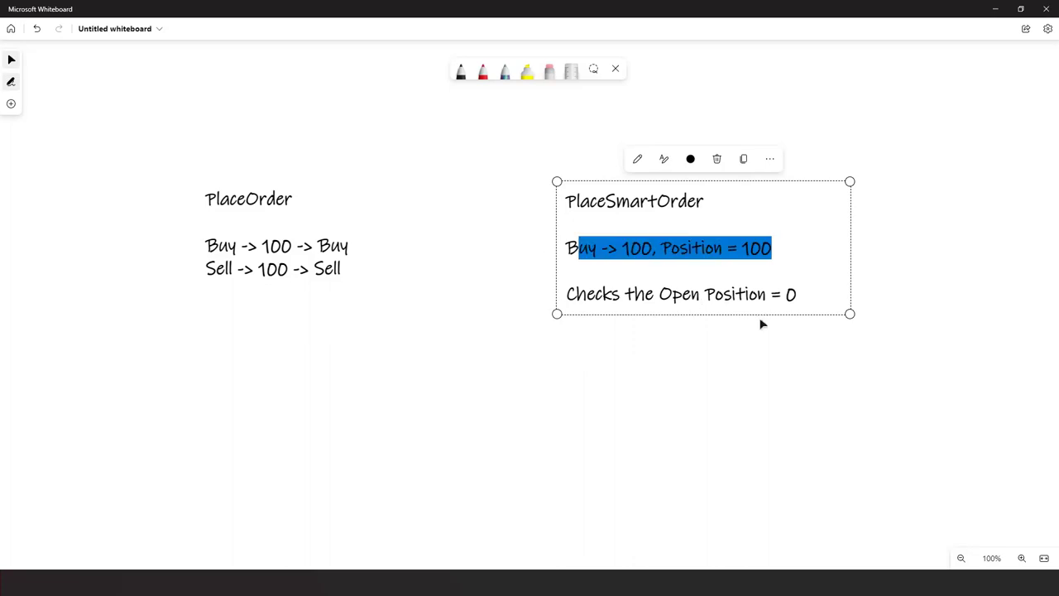
{"action": "left_click", "coordinate": [743, 248]}
{"action": "left_click_drag", "start_coordinate": [742, 248], "coordinate": [769, 247]}
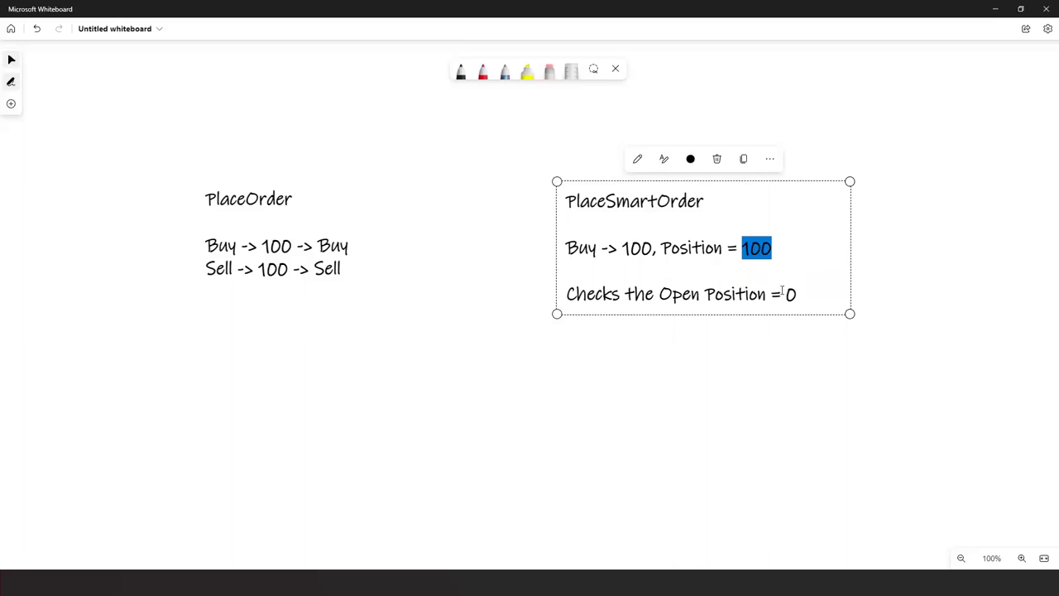
{"action": "left_click_drag", "start_coordinate": [782, 291], "coordinate": [801, 295]}
{"action": "left_click_drag", "start_coordinate": [618, 248], "coordinate": [653, 249]}
{"action": "type", "text": ","}
- Add the line "New OpenPos = +100 qty" directly below the open position check
{"action": "left_click", "coordinate": [817, 290]}
{"action": "key", "text": "Return"}
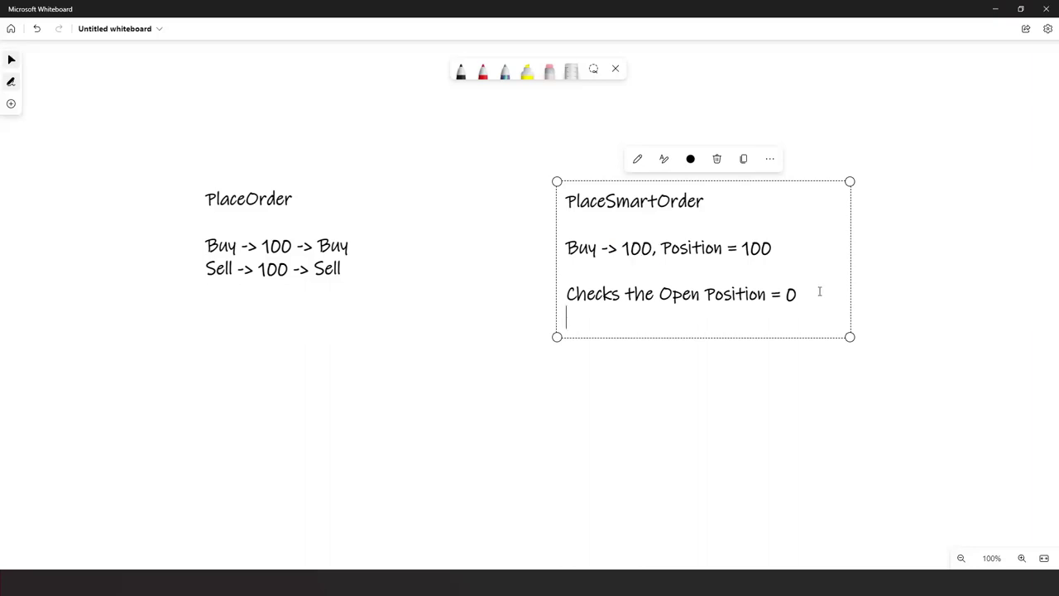
{"action": "type", "text": "New OpenPos = +100 qty"}
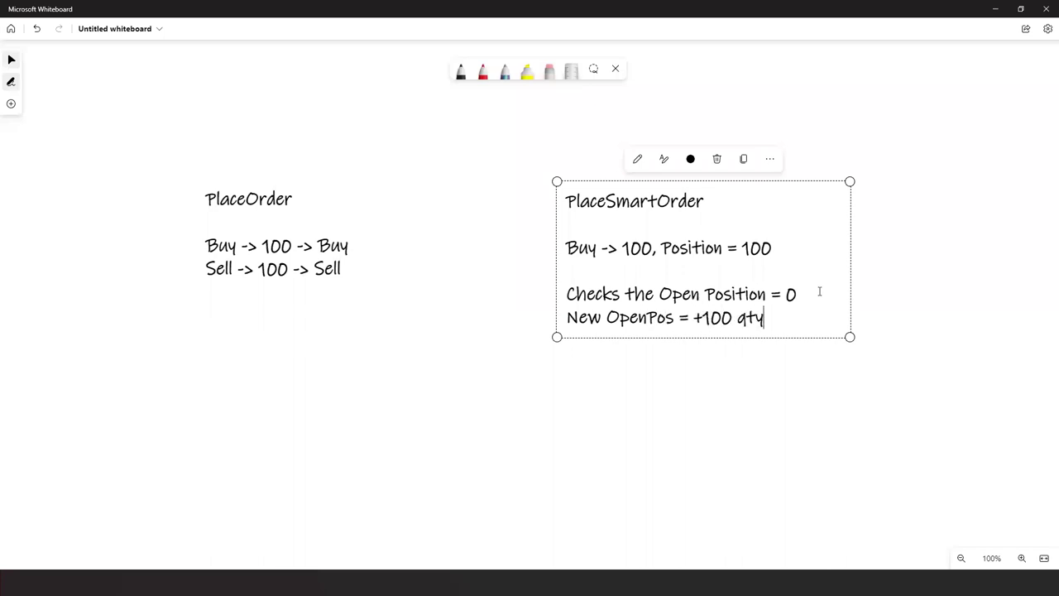
- Leave a blank line, write "Checks the open Position = +50" as a second case and highlight its +50
{"action": "key", "text": "Return"}
{"action": "key", "text": "Return"}
{"action": "type", "text": "Checks the open Position = +50"}
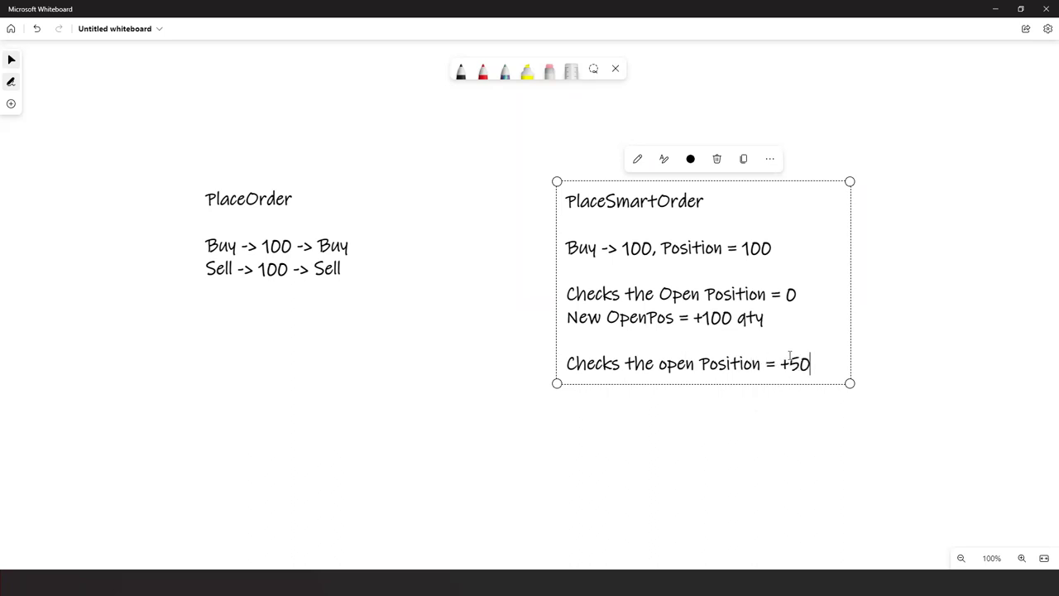
{"action": "left_click_drag", "start_coordinate": [780, 362], "coordinate": [819, 361]}
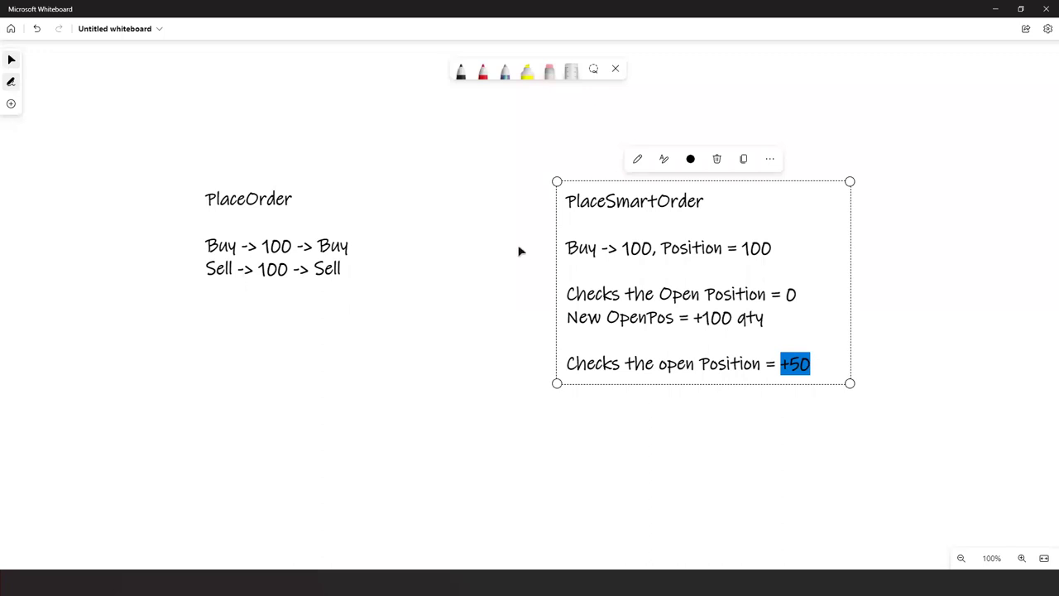
- Highlight the Buy line's target position and add "Buy = +50" below the +50 open position check
{"action": "left_click_drag", "start_coordinate": [570, 248], "coordinate": [773, 252]}
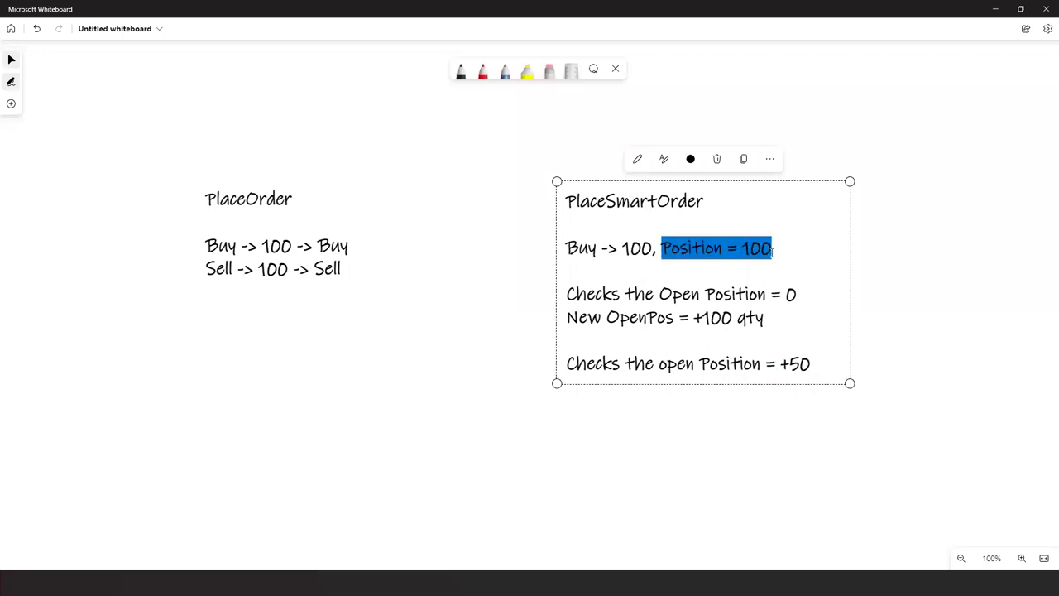
{"action": "left_click_drag", "start_coordinate": [672, 249], "coordinate": [790, 249]}
{"action": "left_click", "coordinate": [820, 364]}
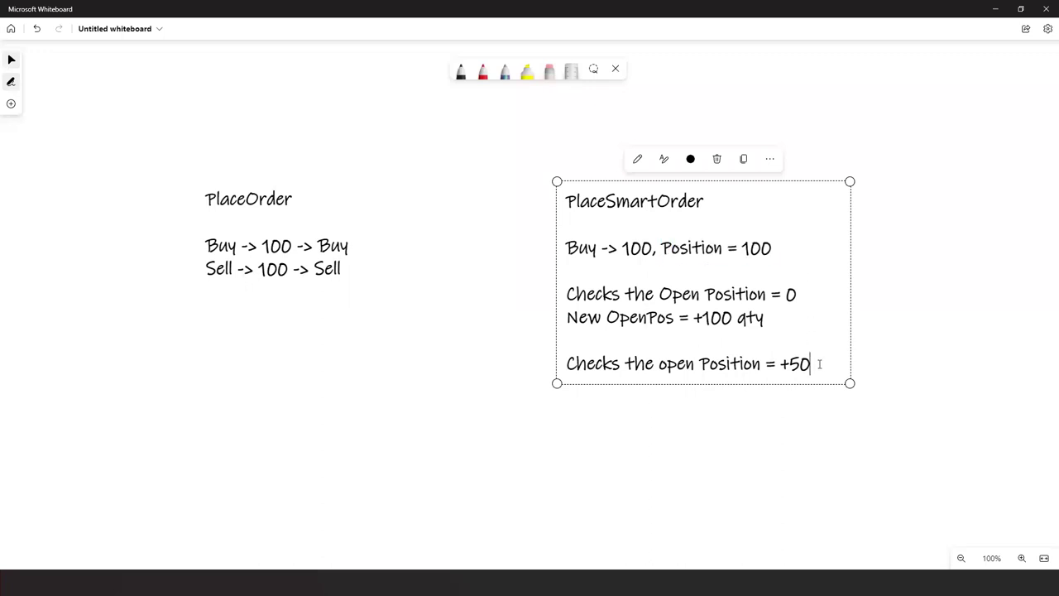
{"action": "key", "text": "Return"}
{"action": "type", "text": "Buy "}
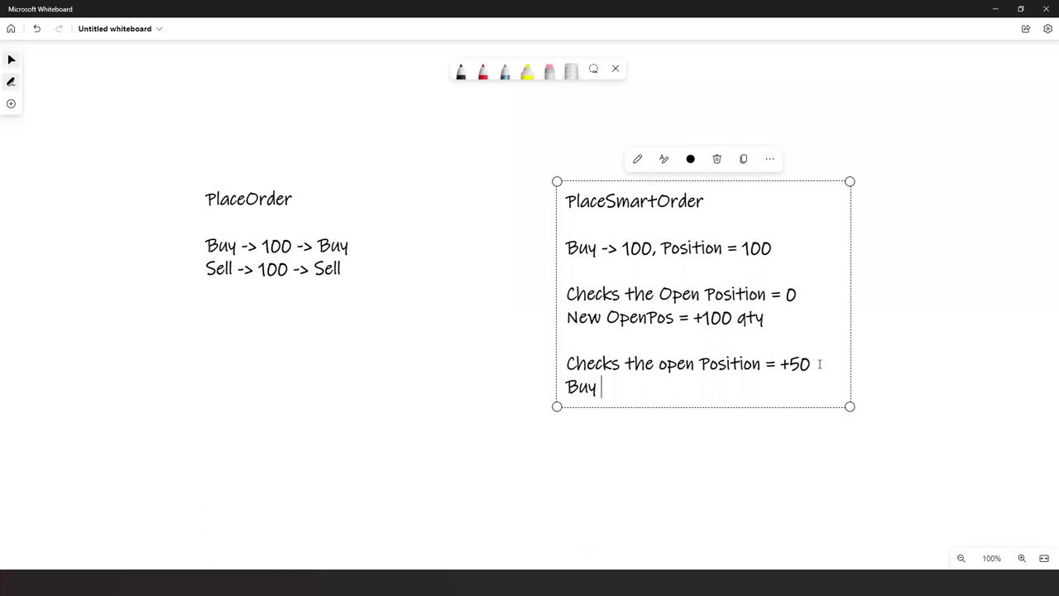
{"action": "type", "text": "= +50"}
- Add a plus sign to the position value in the PlaceSmartOrder Buy line so it reads "Position = +100"
{"action": "double_click", "coordinate": [800, 364]}
{"action": "left_click_drag", "start_coordinate": [742, 248], "coordinate": [749, 248]}
{"action": "left_click", "coordinate": [749, 249]}
{"action": "type", "text": "+"}
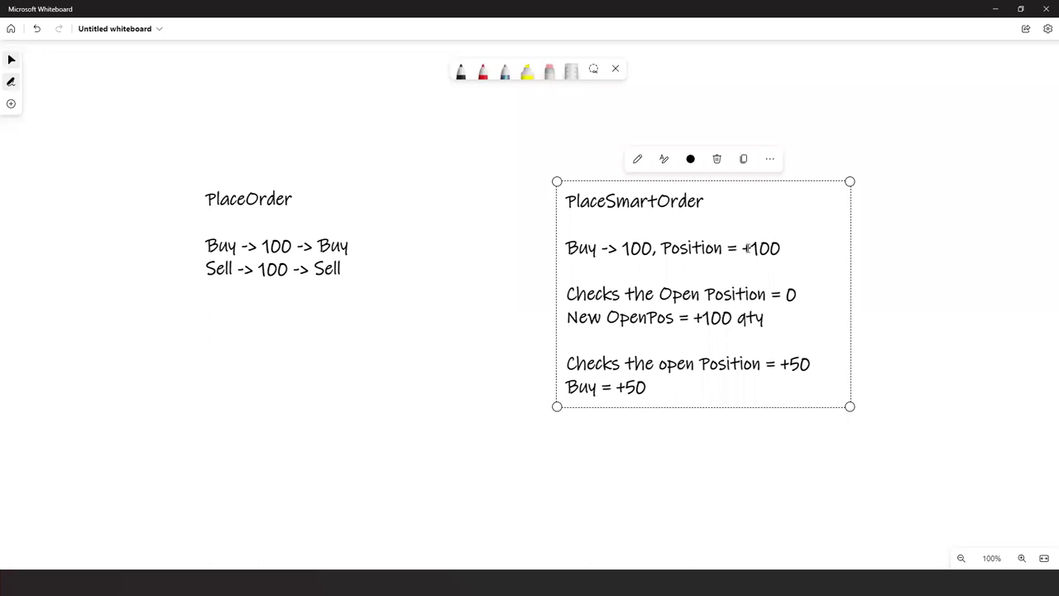
- Highlight "Buy = +50", write "New OpenPos = +100" on the line below it and highlight the +100
{"action": "left_click_drag", "start_coordinate": [653, 386], "coordinate": [556, 385]}
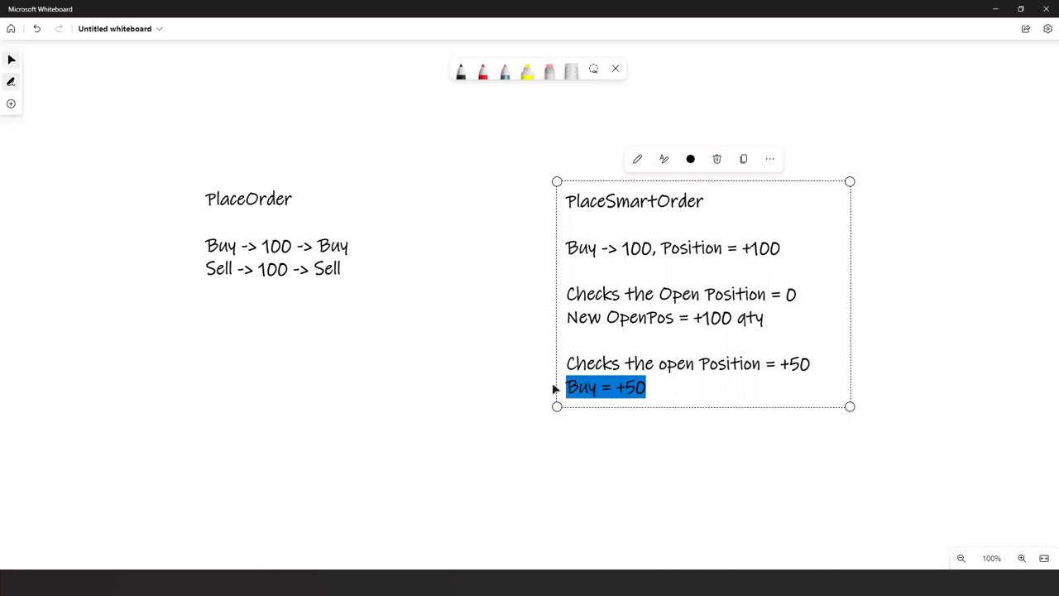
{"action": "left_click", "coordinate": [680, 395]}
{"action": "key", "text": "Return"}
{"action": "type", "text": "New "}
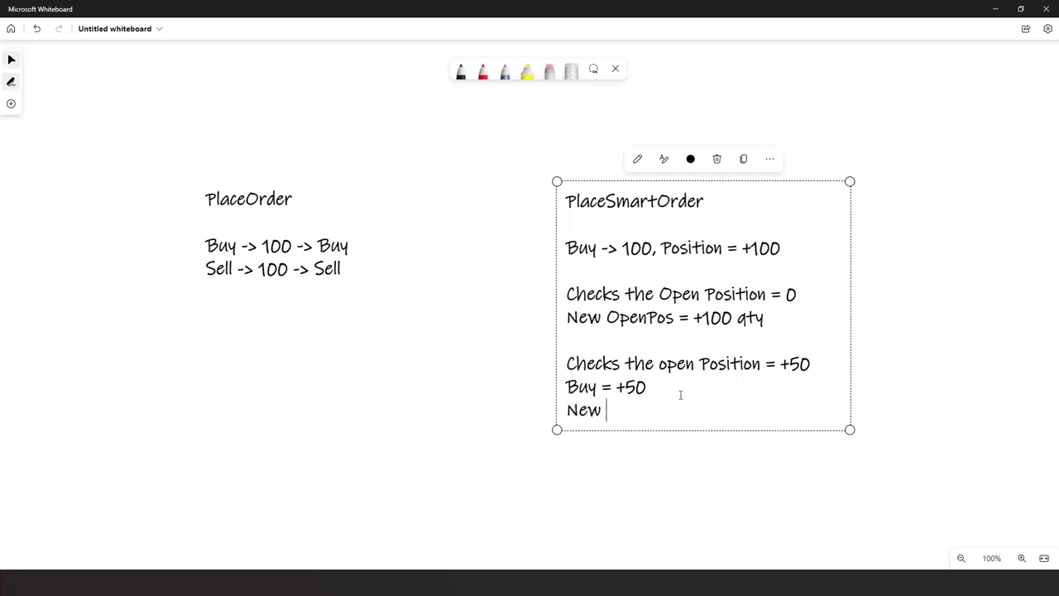
{"action": "type", "text": "OpenPos "}
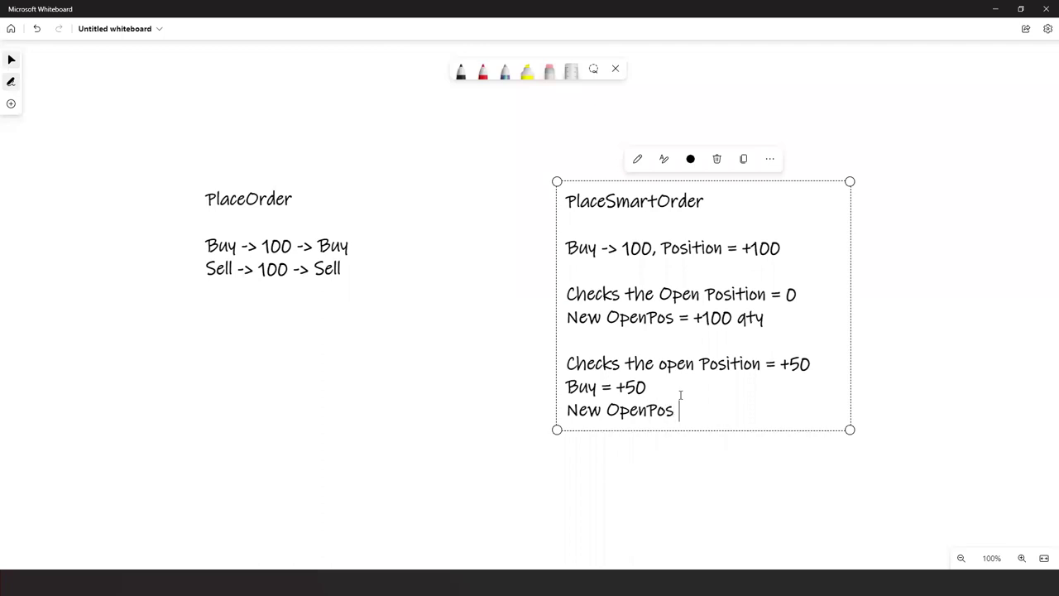
{"action": "type", "text": "= +100"}
{"action": "left_click_drag", "start_coordinate": [694, 411], "coordinate": [746, 412]}
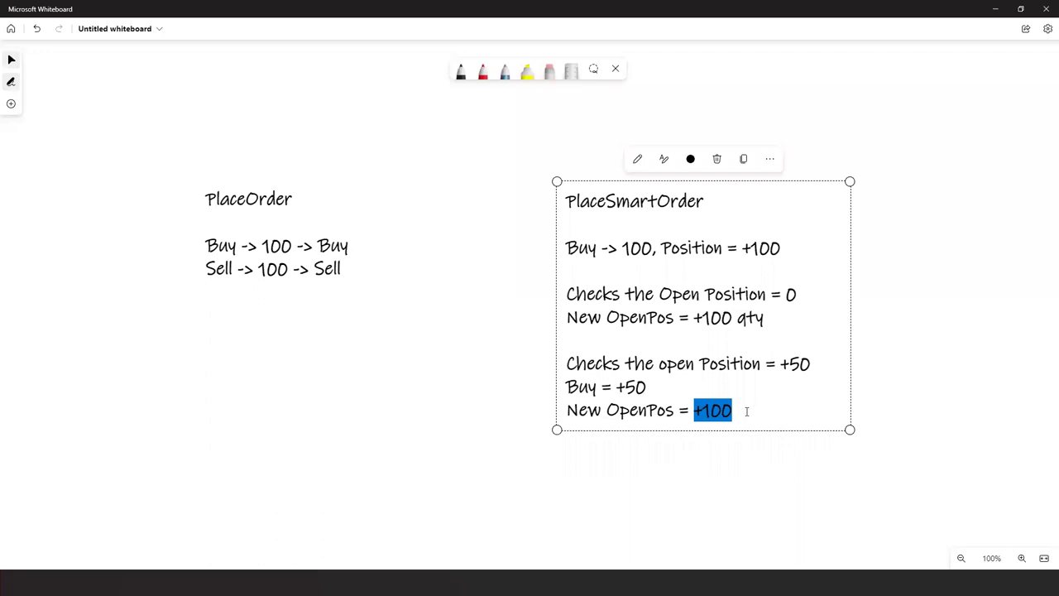
- Copy the line "Buy -> 100, Position = +100" to the end of the PlaceSmartOrder note, after a blank line
{"action": "left_click", "coordinate": [747, 411]}
{"action": "key", "text": "Return"}
{"action": "key", "text": "Return"}
{"action": "left_click_drag", "start_coordinate": [778, 248], "coordinate": [566, 255]}
{"action": "key", "text": "ctrl+c"}
{"action": "left_click", "coordinate": [598, 454]}
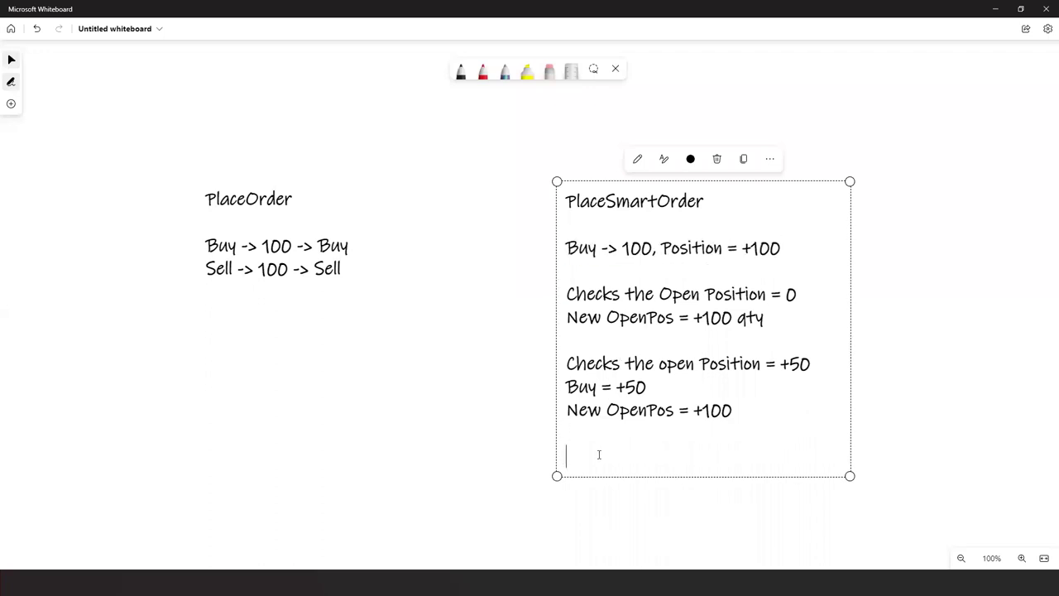
{"action": "key", "text": "ctrl+v"}
- Change the position in the copied Buy line to +150 and highlight the new value
{"action": "left_click_drag", "start_coordinate": [751, 457], "coordinate": [799, 457]}
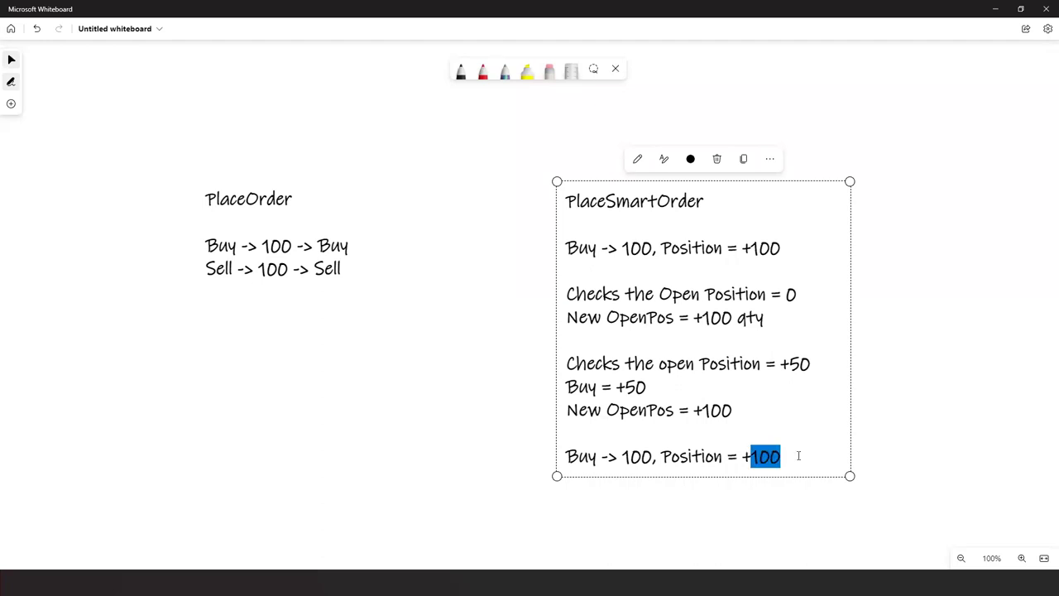
{"action": "left_click", "coordinate": [770, 457]}
{"action": "key", "text": "BackSpace"}
{"action": "type", "text": "5"}
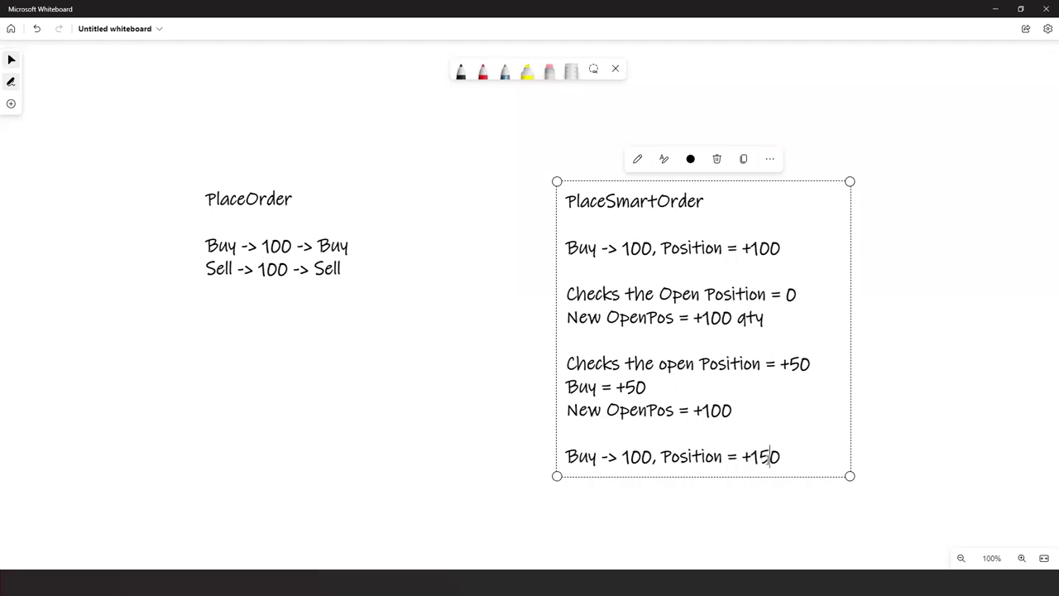
{"action": "left_click_drag", "start_coordinate": [748, 457], "coordinate": [793, 453]}
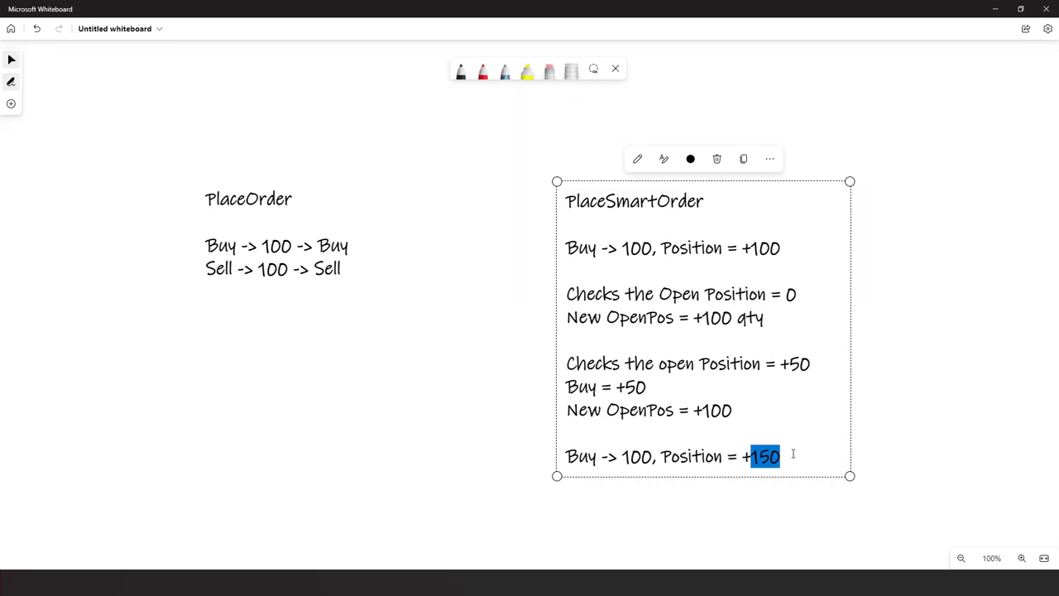
- Highlight the copied Buy line's quantity and write "Curr Open Pos = 100" on the line below
{"action": "left_click", "coordinate": [793, 453]}
{"action": "key", "text": "Return"}
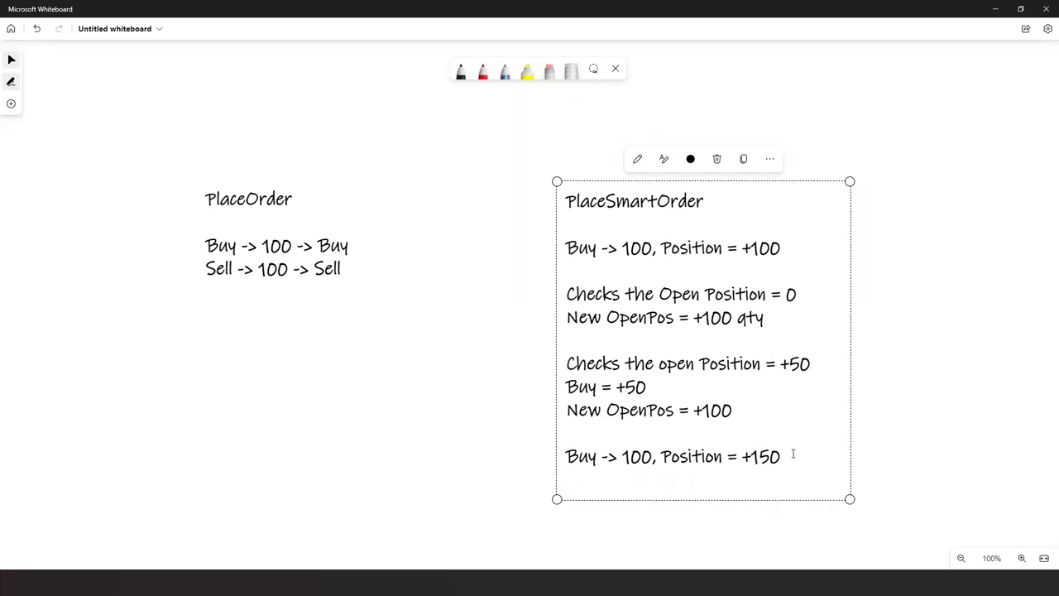
{"action": "double_click", "coordinate": [632, 459]}
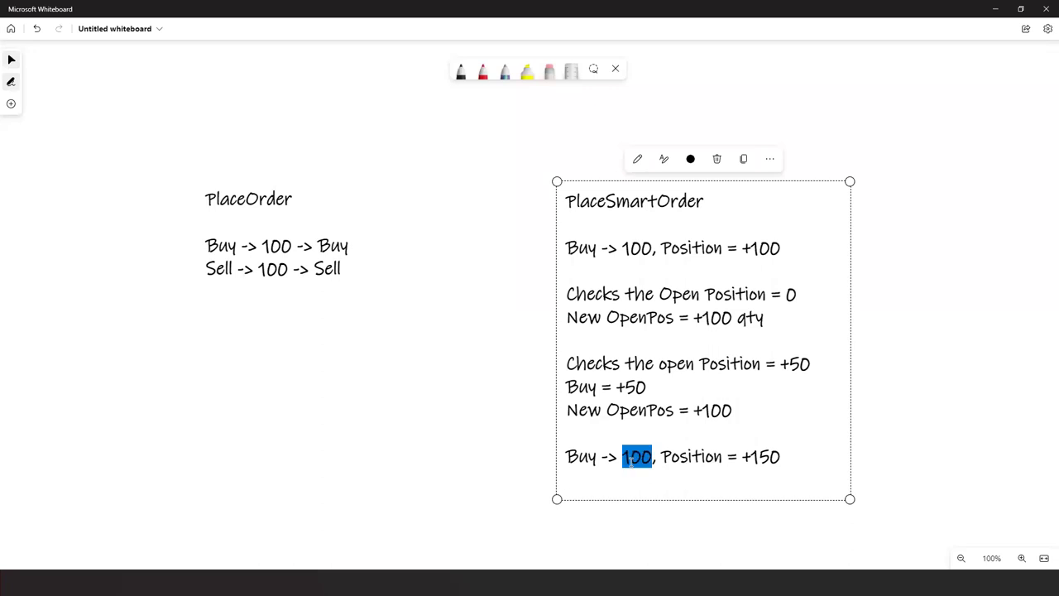
{"action": "left_click", "coordinate": [600, 474]}
{"action": "type", "text": "Curr "}
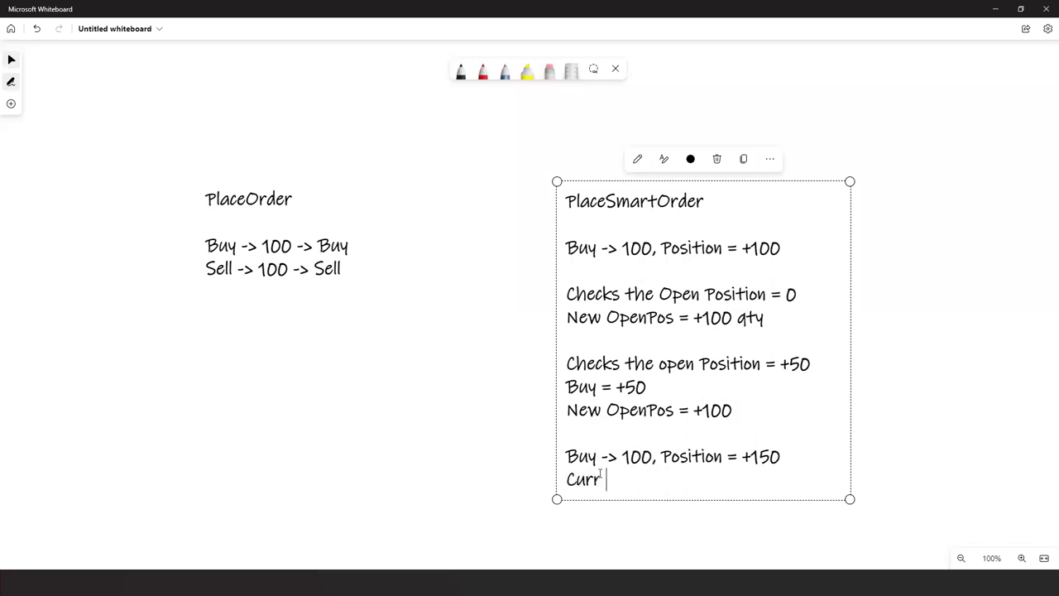
{"action": "type", "text": "Open Pos = 100"}
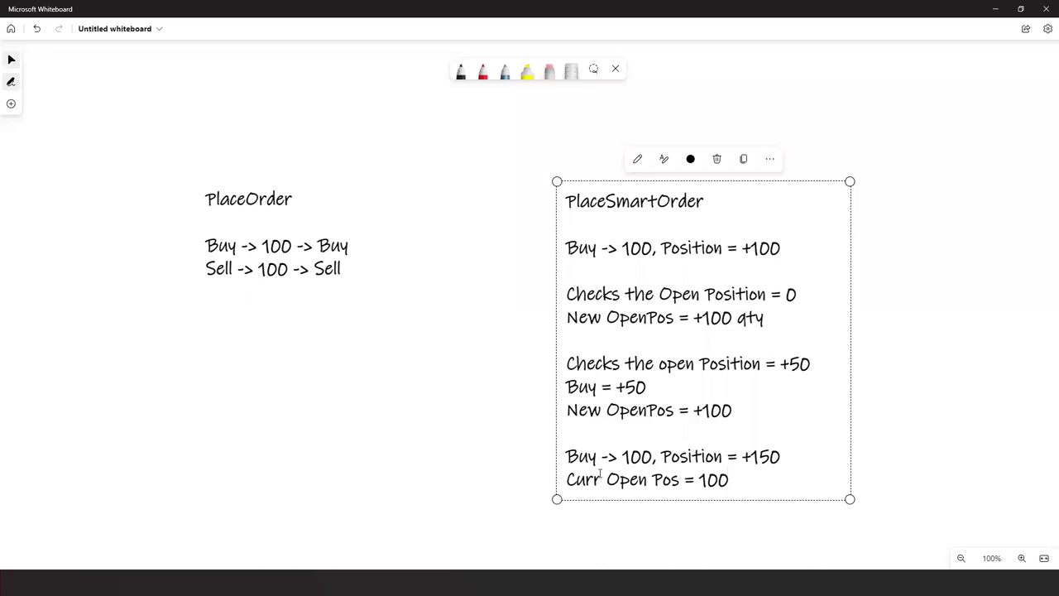
- Highlight the +150 target against the current open position of 100, and add "Buy -> +50" beneath them
{"action": "left_click_drag", "start_coordinate": [623, 457], "coordinate": [642, 457]}
{"action": "left_click_drag", "start_coordinate": [741, 457], "coordinate": [801, 457]}
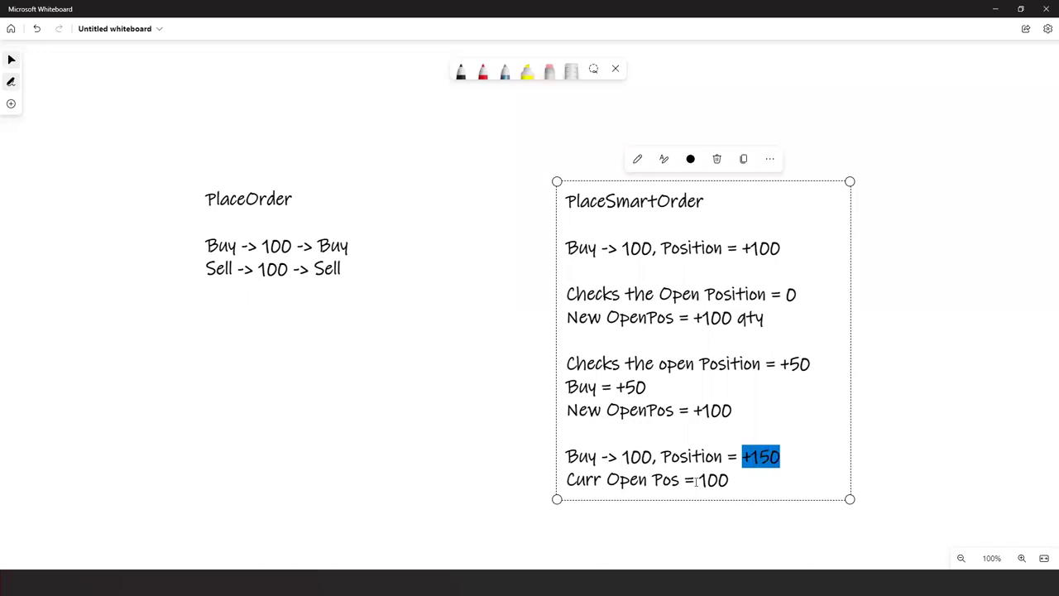
{"action": "left_click_drag", "start_coordinate": [699, 480], "coordinate": [779, 455]}
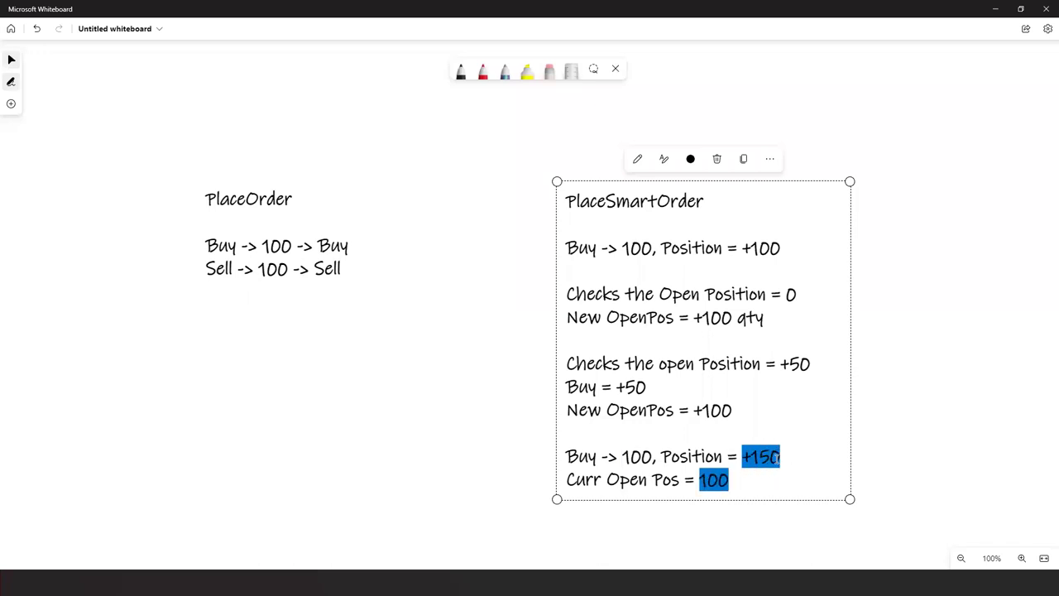
{"action": "left_click", "coordinate": [762, 480]}
{"action": "key", "text": "Return"}
{"action": "type", "text": "Buy -> 50"}
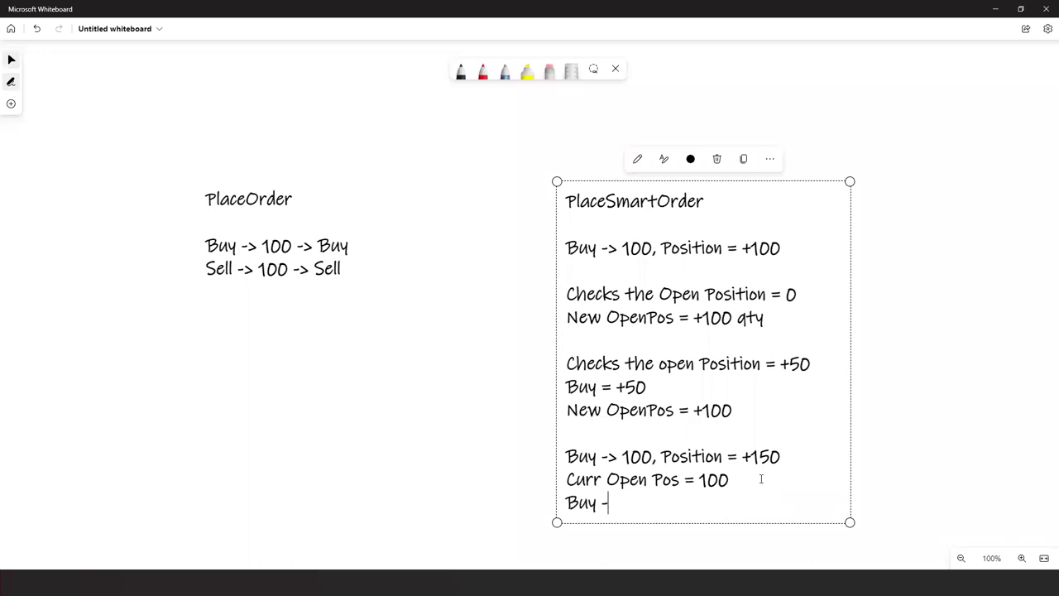
{"action": "key", "text": "Left"}
{"action": "key", "text": "Left"}
{"action": "type", "text": "+"}
{"action": "key", "text": "End"}
- Add "New OpenPos = +150" as the note's last line, and highlight it and the +150 target position for comparison
{"action": "key", "text": "Return"}
{"action": "type", "text": "New Op"}
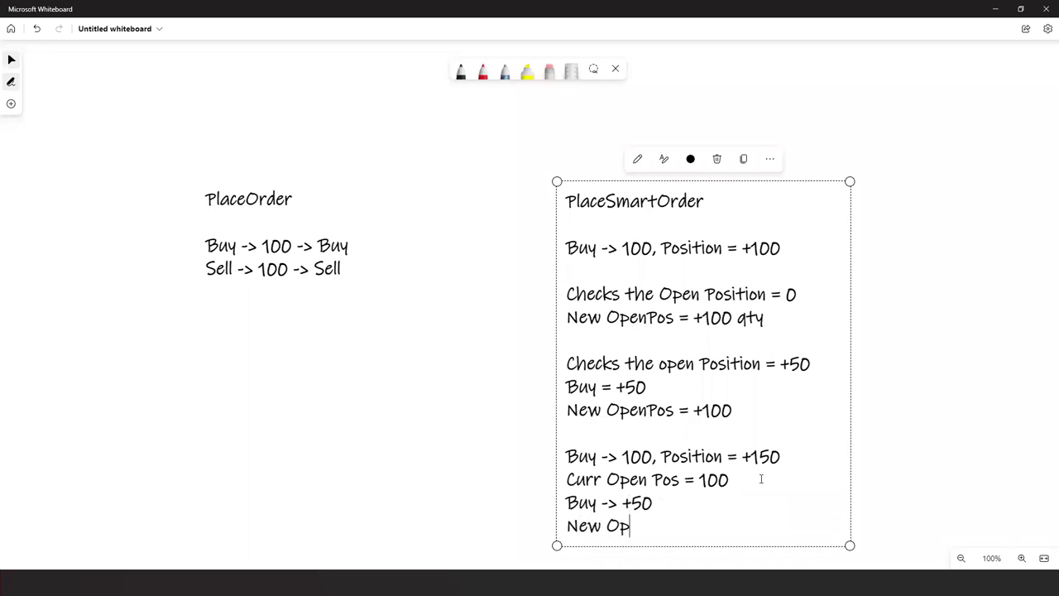
{"action": "type", "text": "enPos = +150"}
{"action": "left_click", "coordinate": [665, 455]}
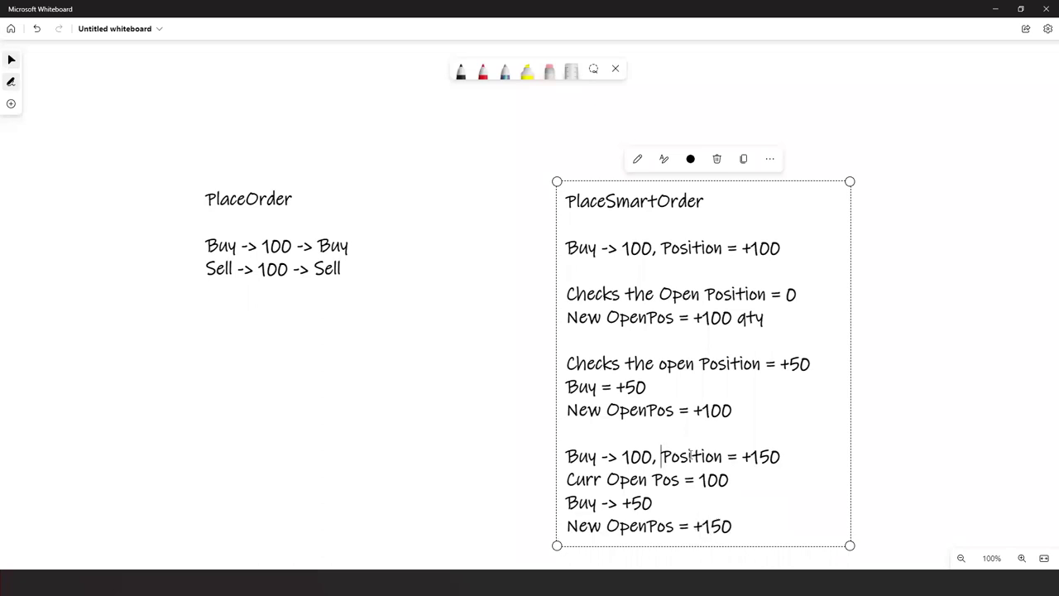
{"action": "left_click_drag", "start_coordinate": [691, 456], "coordinate": [785, 455]}
{"action": "left_click_drag", "start_coordinate": [620, 527], "coordinate": [766, 528]}
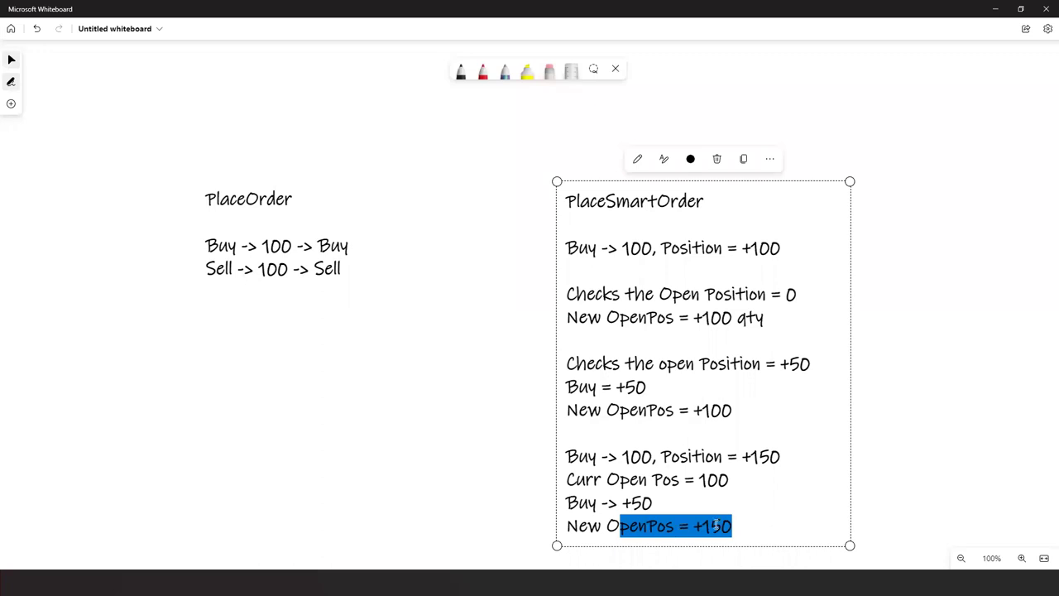
{"action": "left_click_drag", "start_coordinate": [733, 528], "coordinate": [591, 531]}
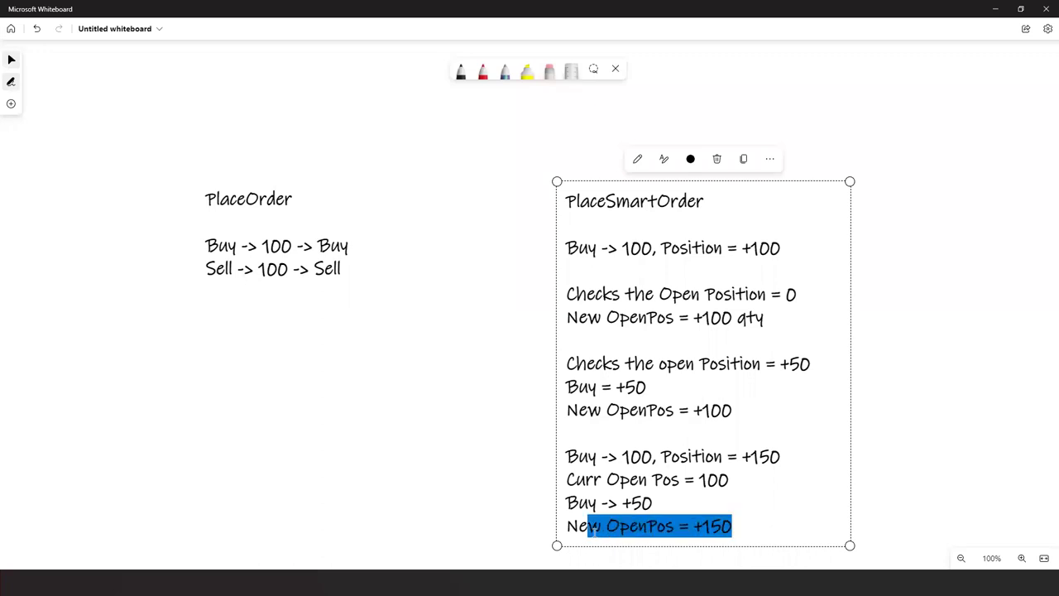
- Start a separate text note beside the PlaceSmartOrder note, reading "Sell ->100, Position = 0"
{"action": "left_click", "coordinate": [910, 400]}
{"action": "scroll", "coordinate": [626, 359], "scroll_direction": "right", "scroll_amount": 5}
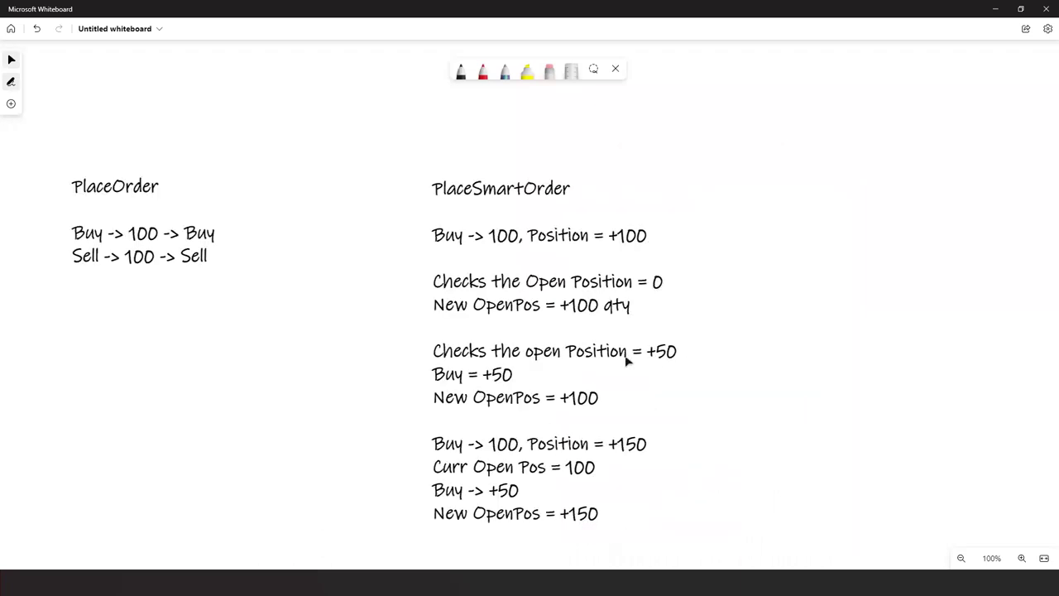
{"action": "scroll", "coordinate": [650, 232], "scroll_direction": "down", "scroll_amount": 1}
{"action": "right_click", "coordinate": [663, 150]}
{"action": "left_click", "coordinate": [683, 181]}
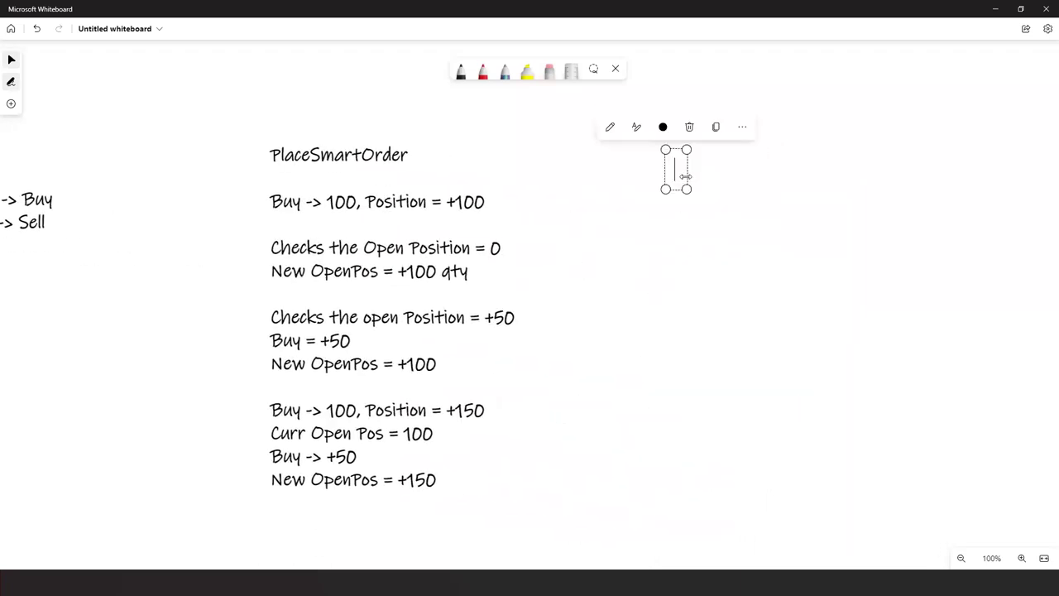
{"action": "type", "text": "Sell "}
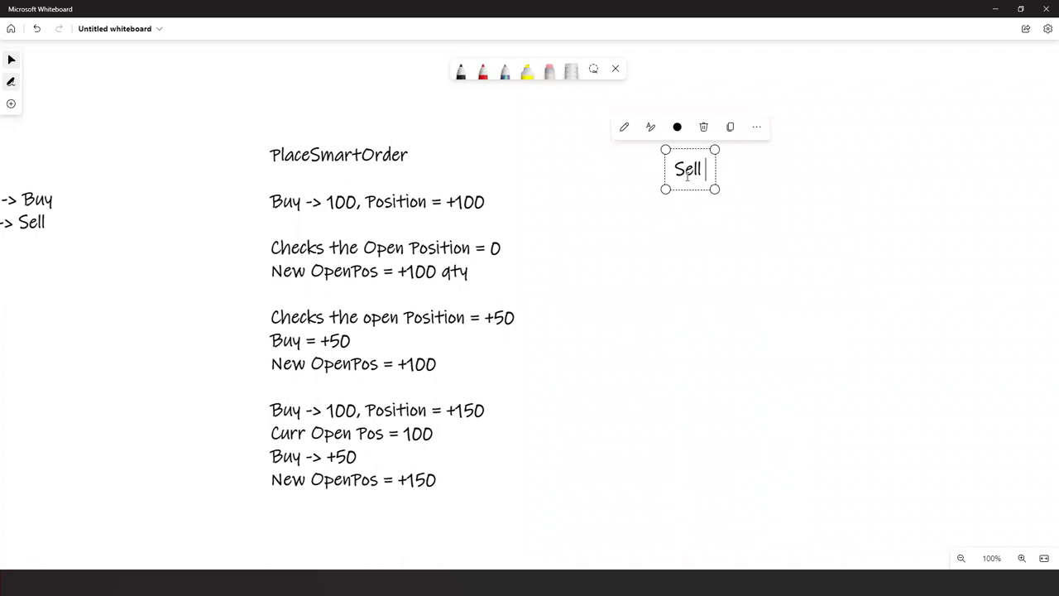
{"action": "type", "text": "->100"}
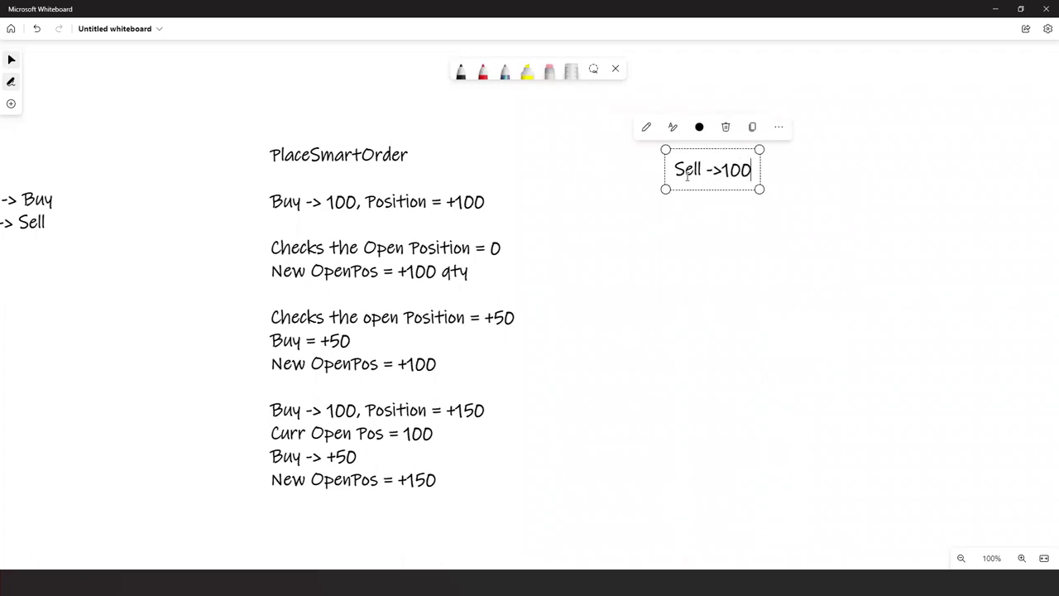
{"action": "type", "text": ", Position = 0"}
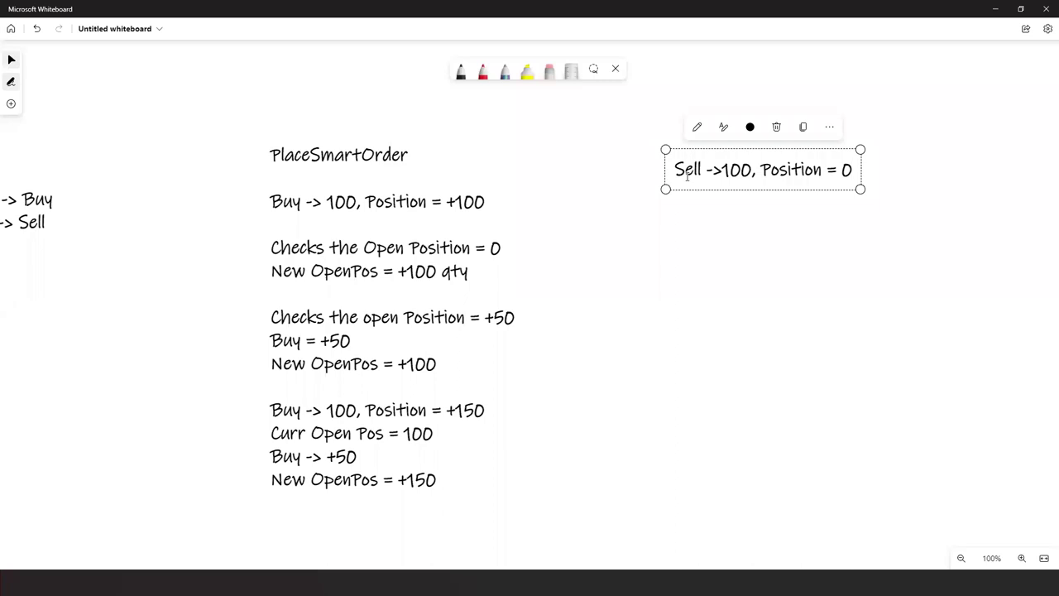
- Leave a blank line below the Sell line and add "Curr OpenPos = +150" to the note
{"action": "key", "text": "Return"}
{"action": "key", "text": "Return"}
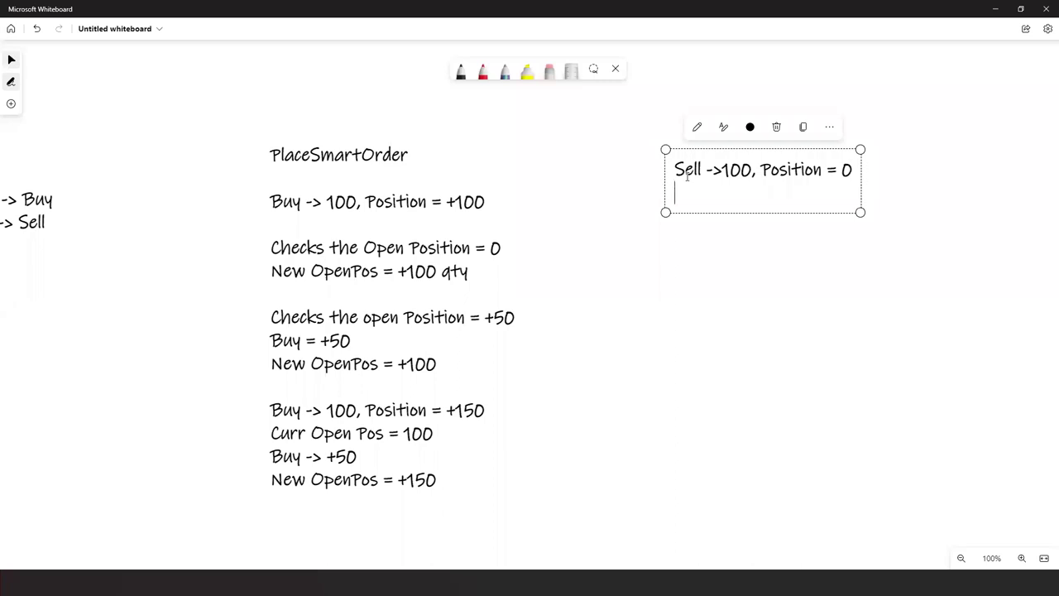
{"action": "type", "text": "Curr "}
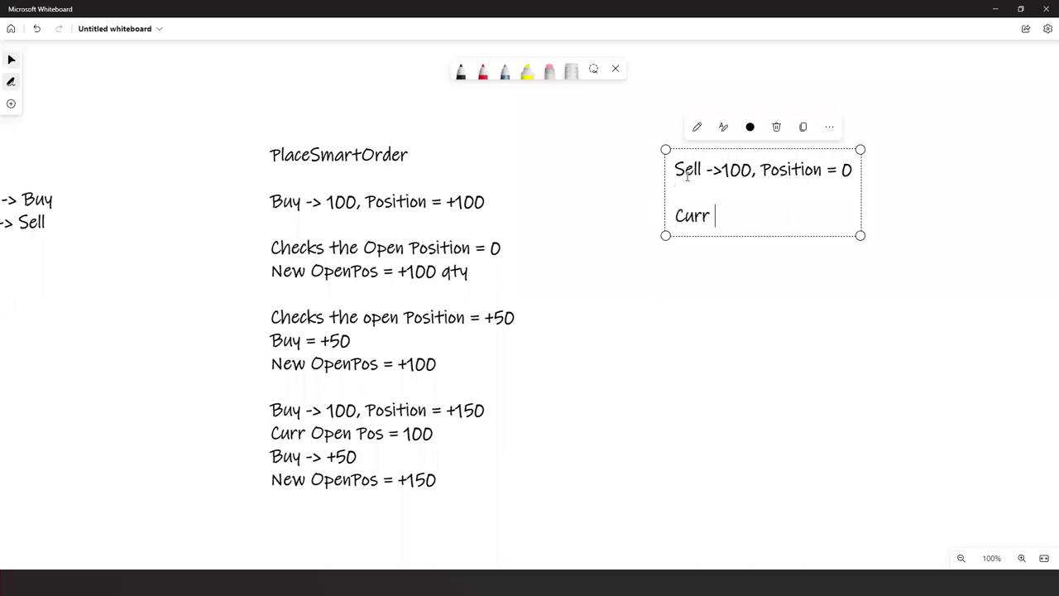
{"action": "type", "text": "OpenPos"}
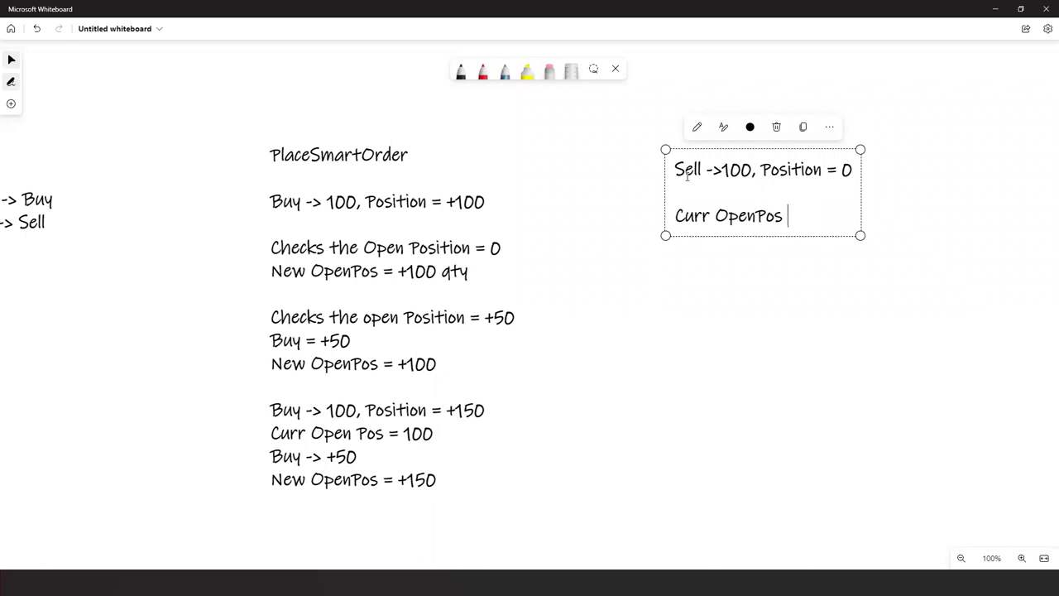
{"action": "type", "text": " = +150"}
{"action": "key", "text": "Return"}
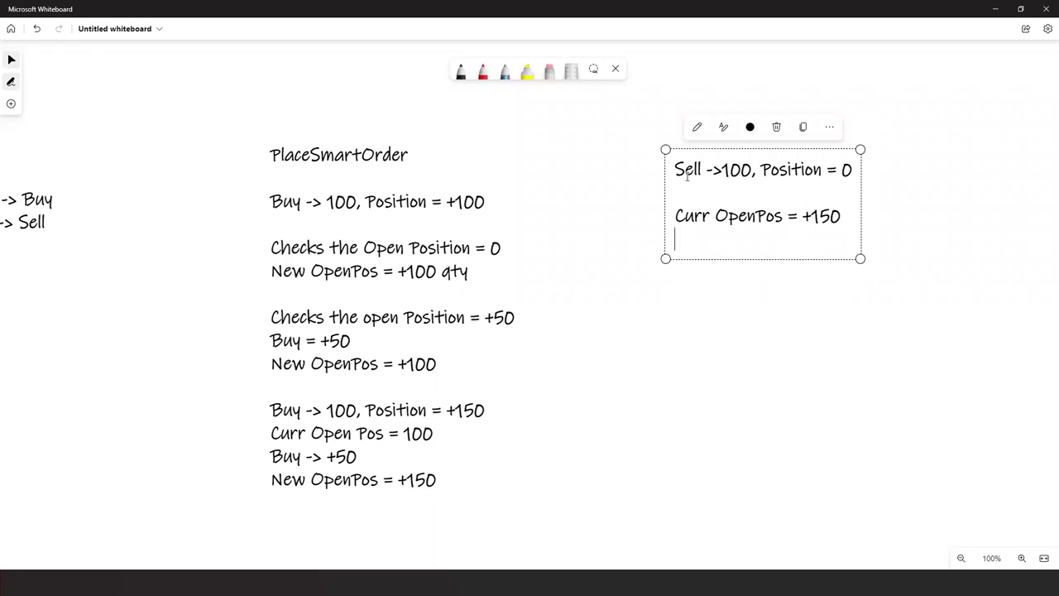
- Add "Sell = 150" and, after a blank line, "New Pos = 0" to the note, and highlight the target position of 0 in its first line
{"action": "type", "text": "Sell = 150"}
{"action": "key", "text": "Return"}
{"action": "key", "text": "Return"}
{"action": "type", "text": "New P"}
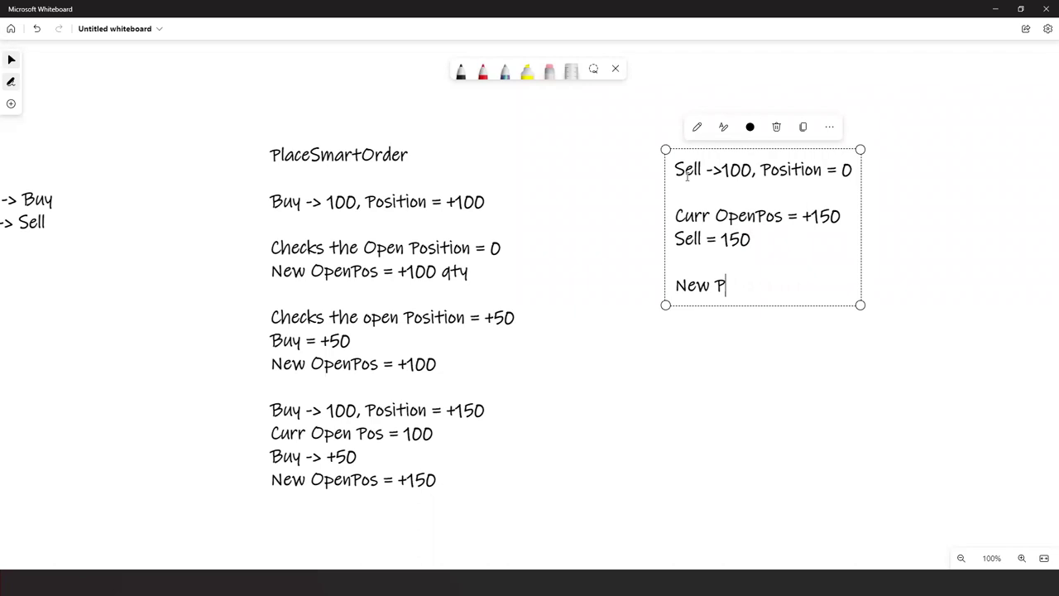
{"action": "type", "text": "os = 0"}
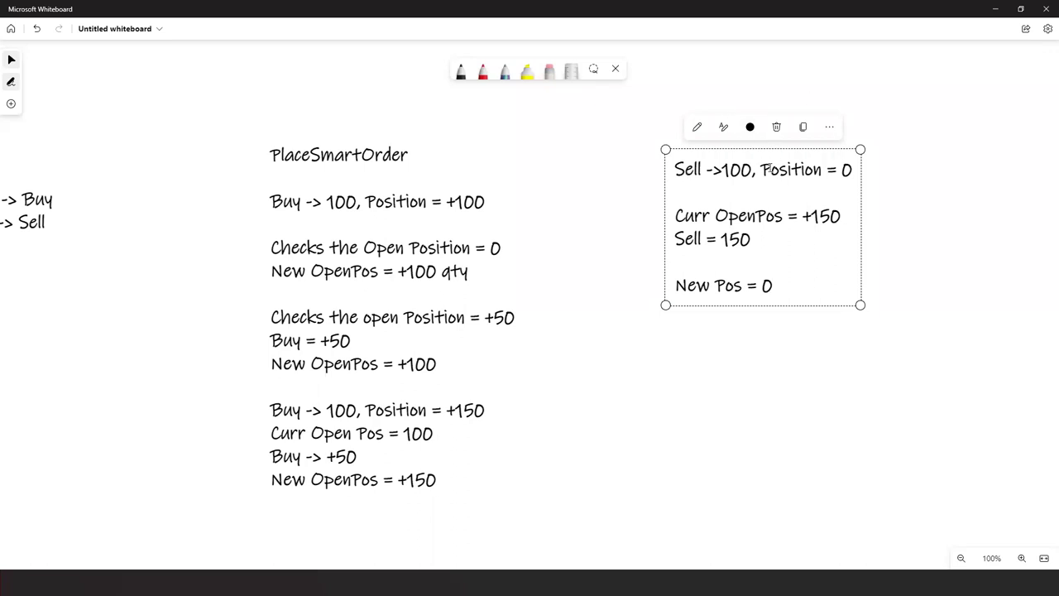
{"action": "left_click_drag", "start_coordinate": [771, 170], "coordinate": [856, 173]}
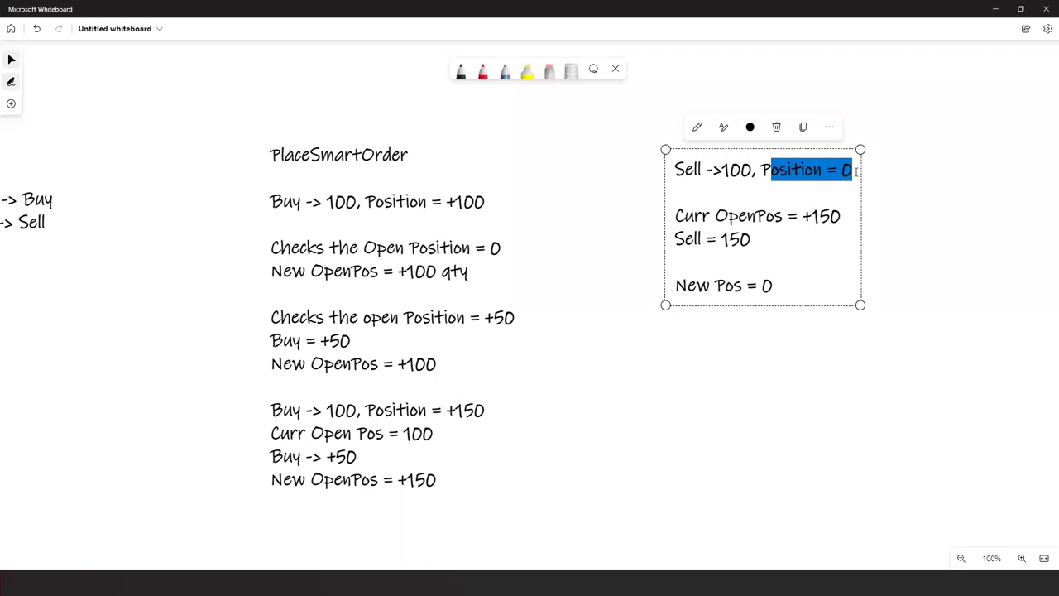
{"action": "left_click", "coordinate": [800, 389]}
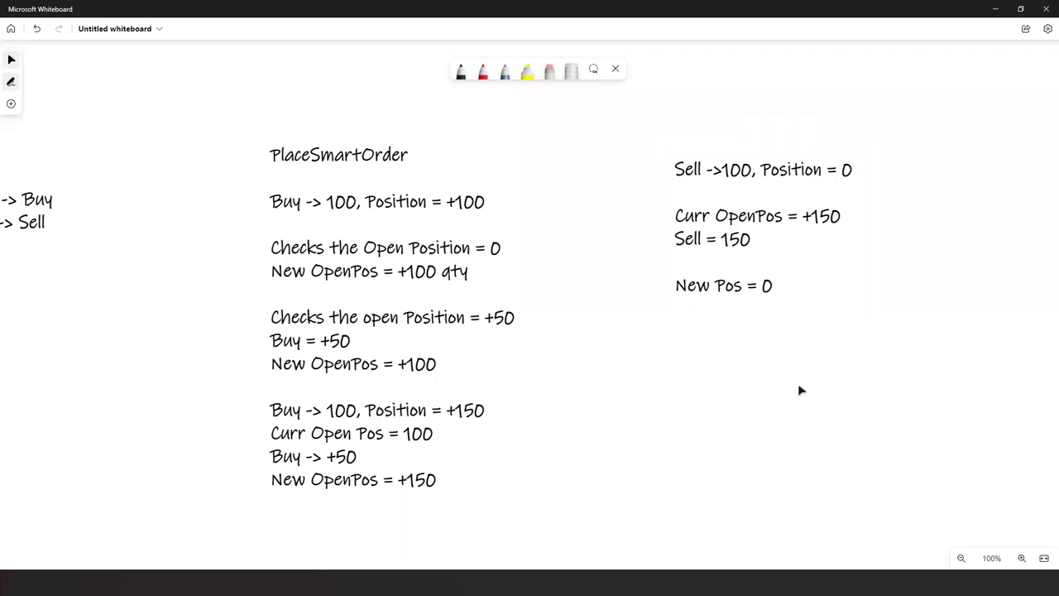
- Create another text note in the empty area beyond the Sell note, with the heading "Long Short Trading System"
{"action": "scroll", "coordinate": [637, 366], "scroll_direction": "right", "scroll_amount": 10}
{"action": "right_click", "coordinate": [589, 140]}
{"action": "left_click", "coordinate": [608, 170]}
{"action": "type", "text": "Long Short T"}
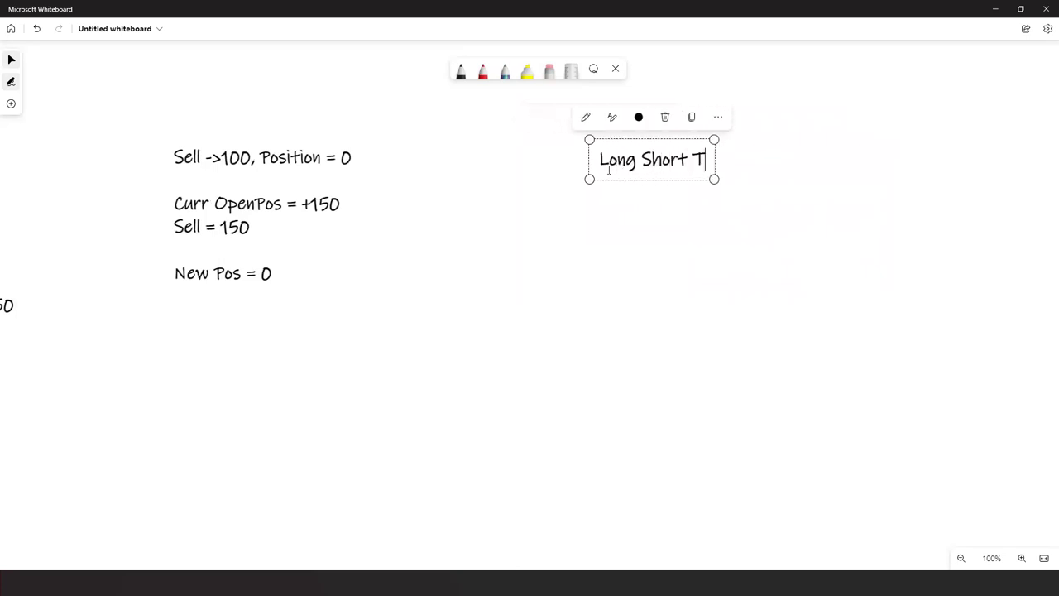
{"action": "type", "text": "rading System"}
{"action": "key", "text": "Return"}
{"action": "key", "text": "Return"}
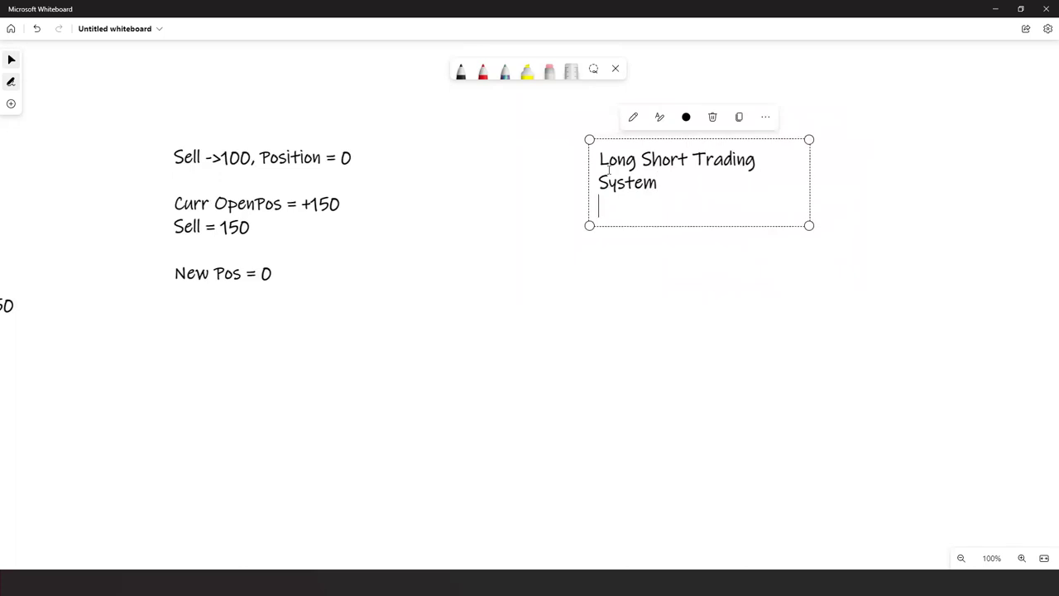
- Write "Buy = buy rule" and "sell = sell rule" on two lines under the Long Short Trading System heading
{"action": "type", "text": "Buy"}
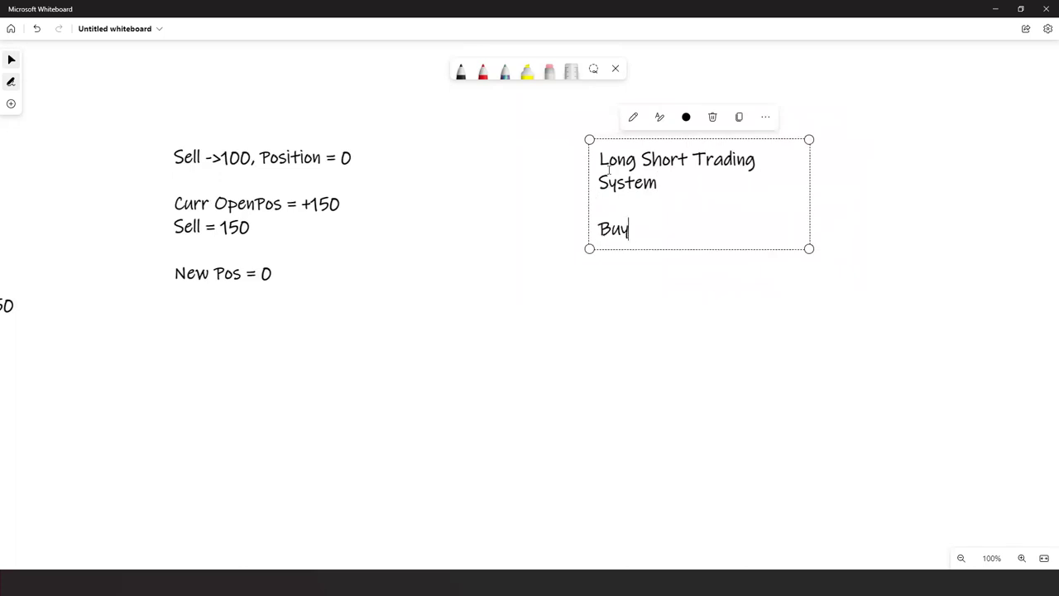
{"action": "type", "text": " = buy rule"}
{"action": "key", "text": "Return"}
{"action": "type", "text": "sell"}
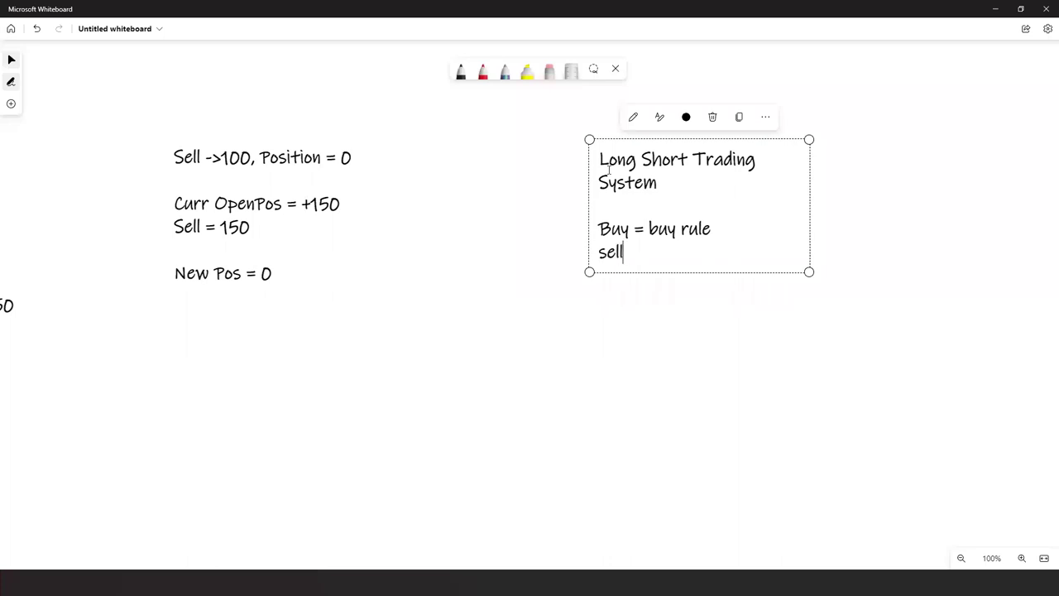
{"action": "type", "text": " = sell rule"}
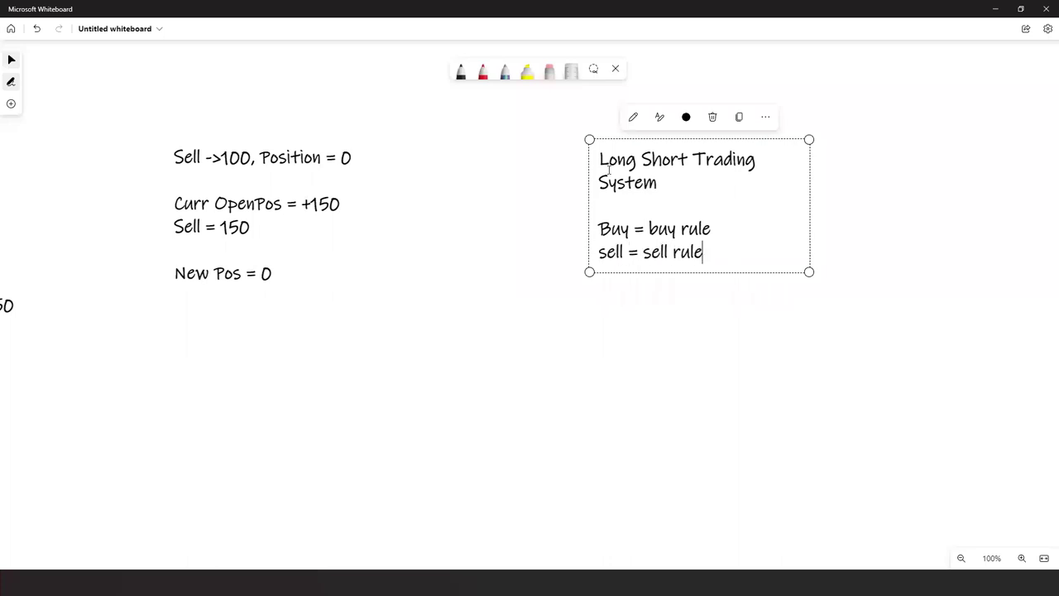
- Add the lines "short = sell" and "cover = buy" beneath the sell rule
{"action": "key", "text": "Return"}
{"action": "type", "text": "short "}
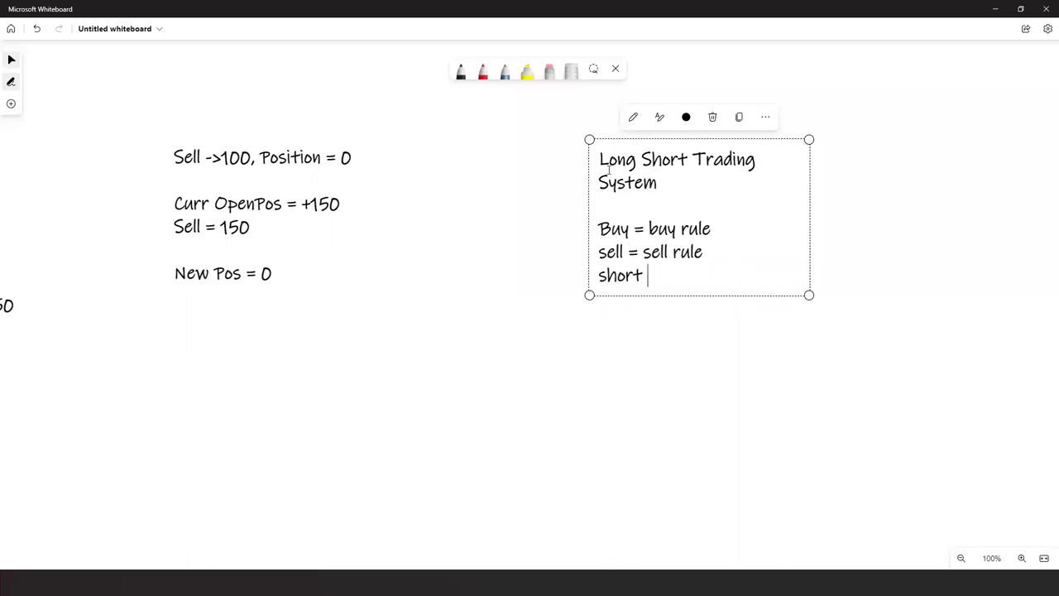
{"action": "type", "text": "= sell"}
{"action": "key", "text": "Return"}
{"action": "type", "text": "c"}
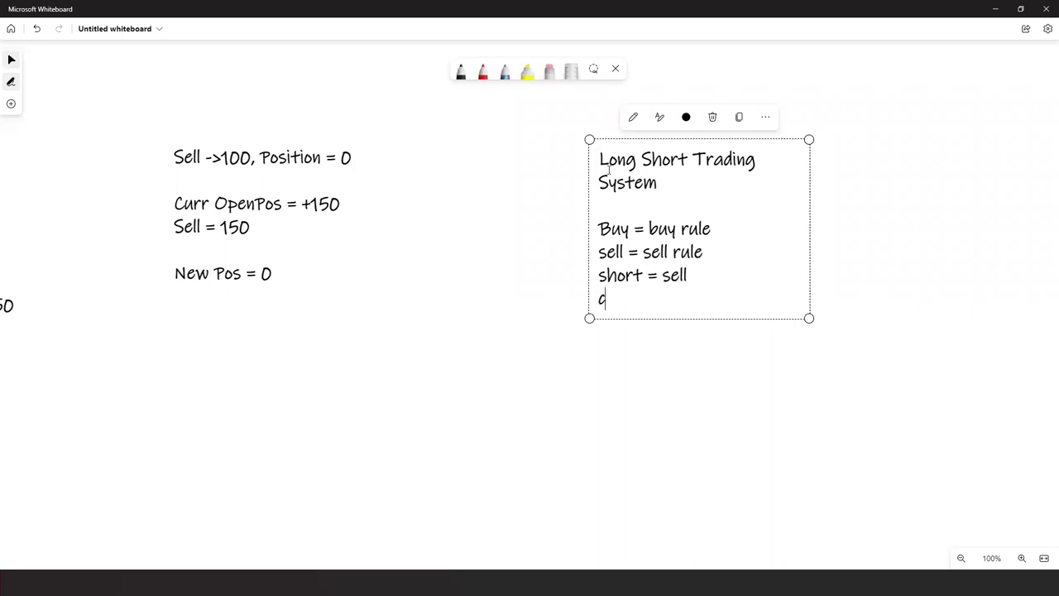
{"action": "type", "text": "over = buy"}
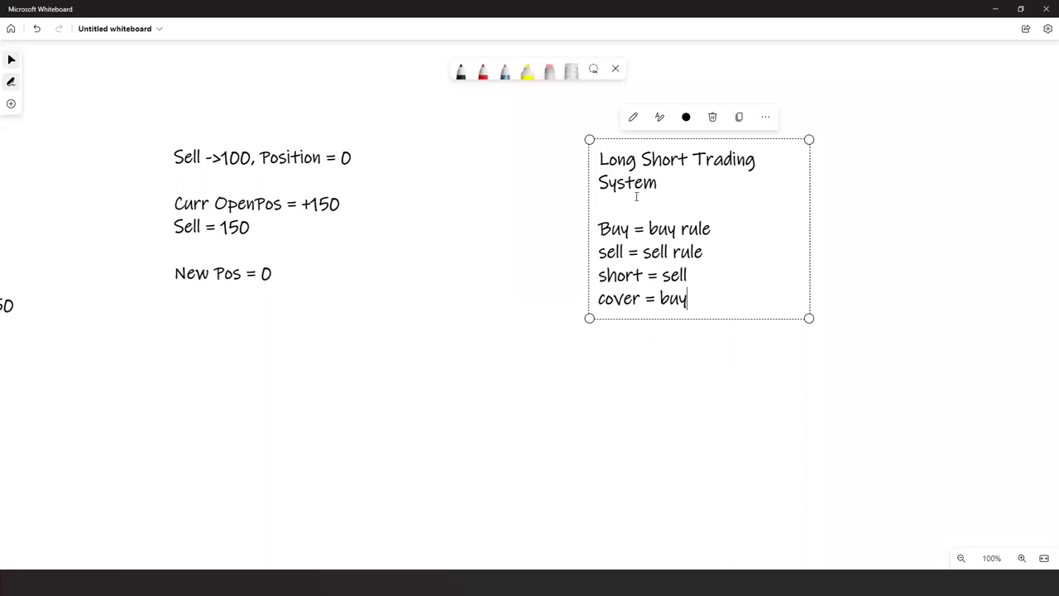
- Switch to Chrome, go to the Marketcalls Range Filter trading strategy article and open its NIFTY chart image at full size
{"action": "key", "text": "super+Tab"}
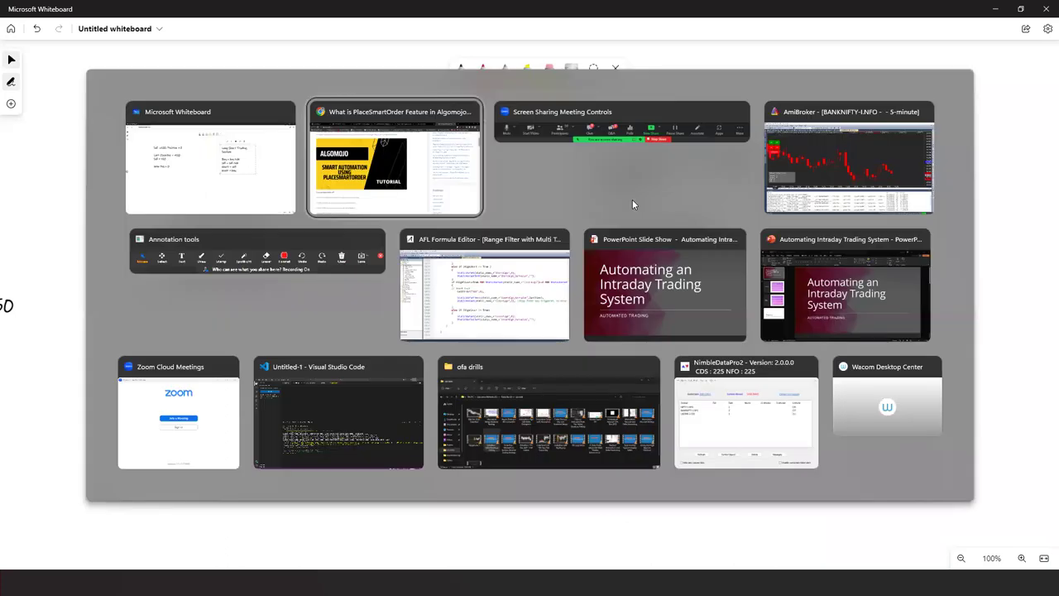
{"action": "key", "text": "Escape"}
{"action": "key", "text": "alt+Tab"}
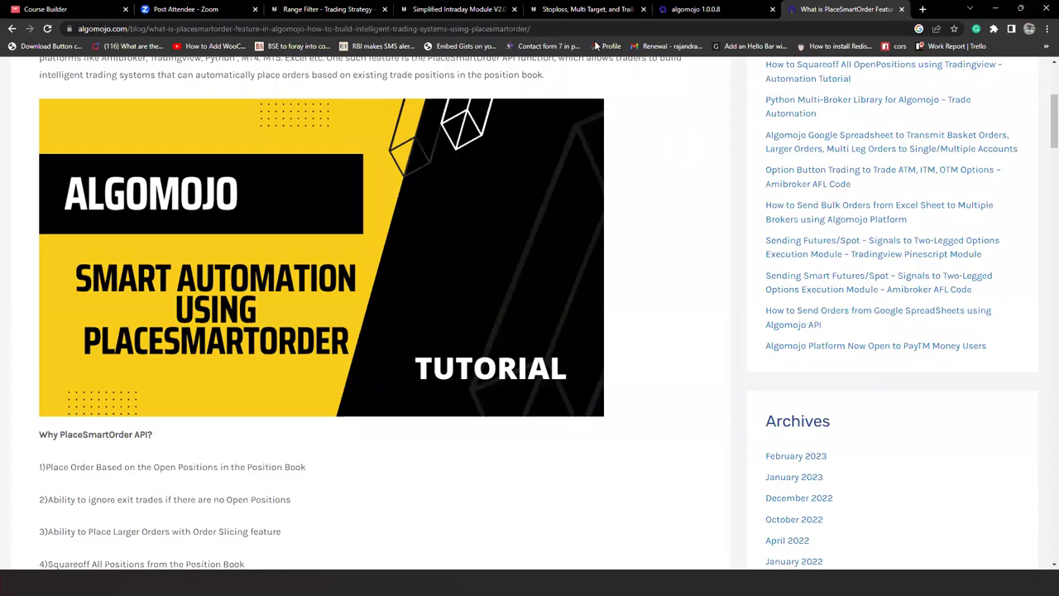
{"action": "left_click", "coordinate": [327, 9]}
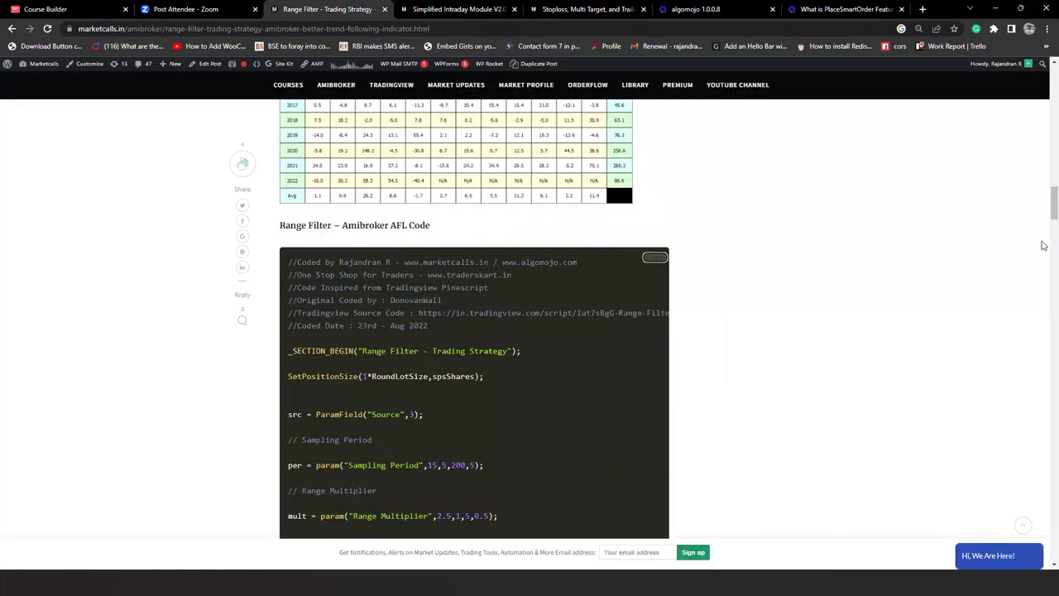
{"action": "scroll", "coordinate": [1043, 165], "scroll_direction": "up", "scroll_amount": 15}
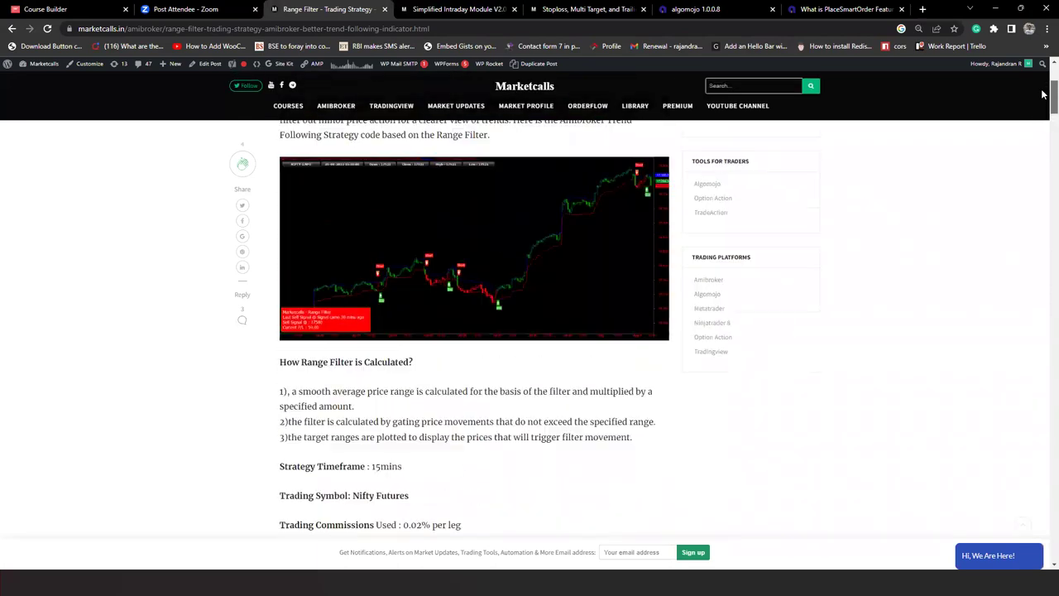
{"action": "scroll", "coordinate": [1043, 93], "scroll_direction": "up", "scroll_amount": 1}
{"action": "left_click", "coordinate": [466, 338]}
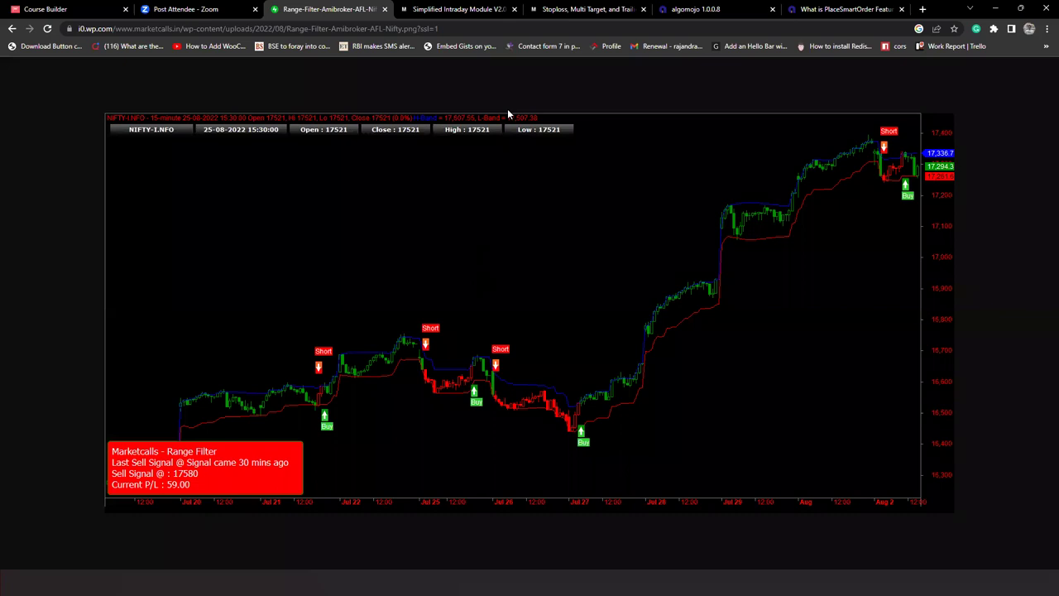
- Point red arrows at the Jul 27 Buy signal and the Short signal before it, and clear the arrows
{"action": "left_click_drag", "start_coordinate": [582, 494], "coordinate": [582, 457]}
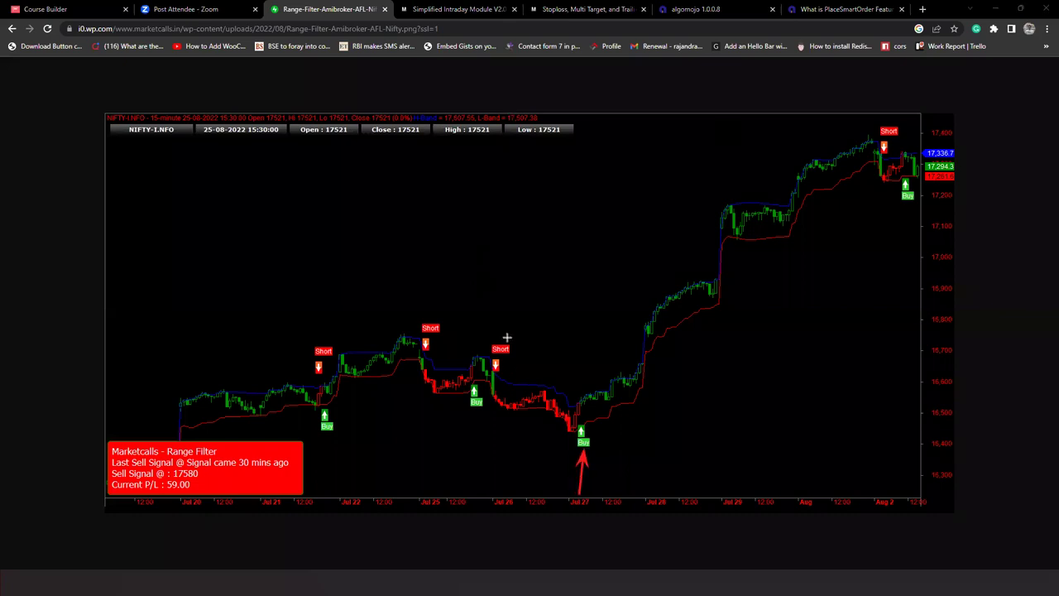
{"action": "left_click_drag", "start_coordinate": [497, 296], "coordinate": [496, 335]}
{"action": "left_click_drag", "start_coordinate": [584, 353], "coordinate": [582, 418]}
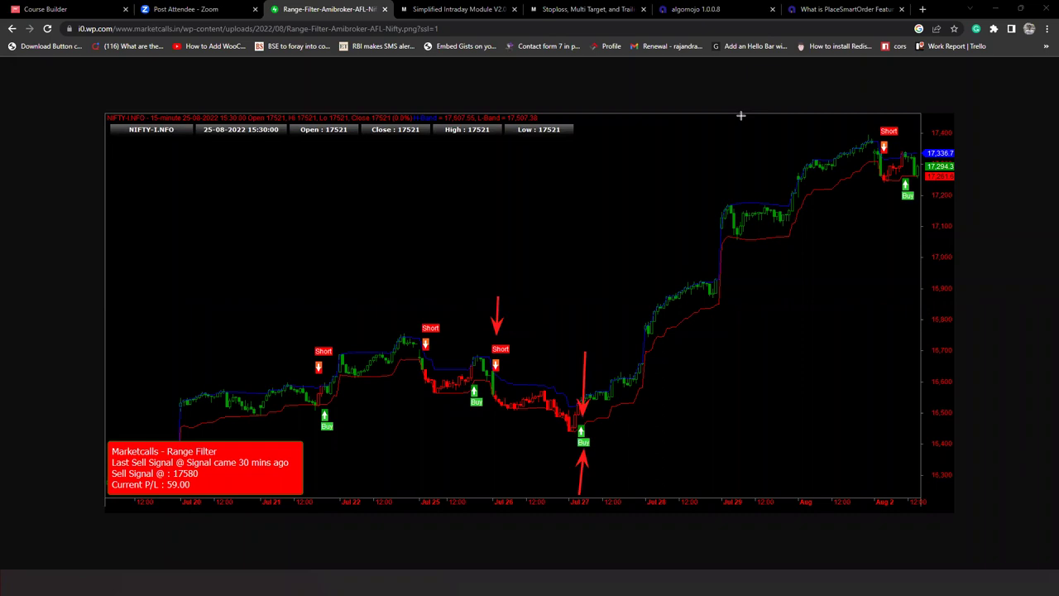
{"action": "key", "text": "Escape"}
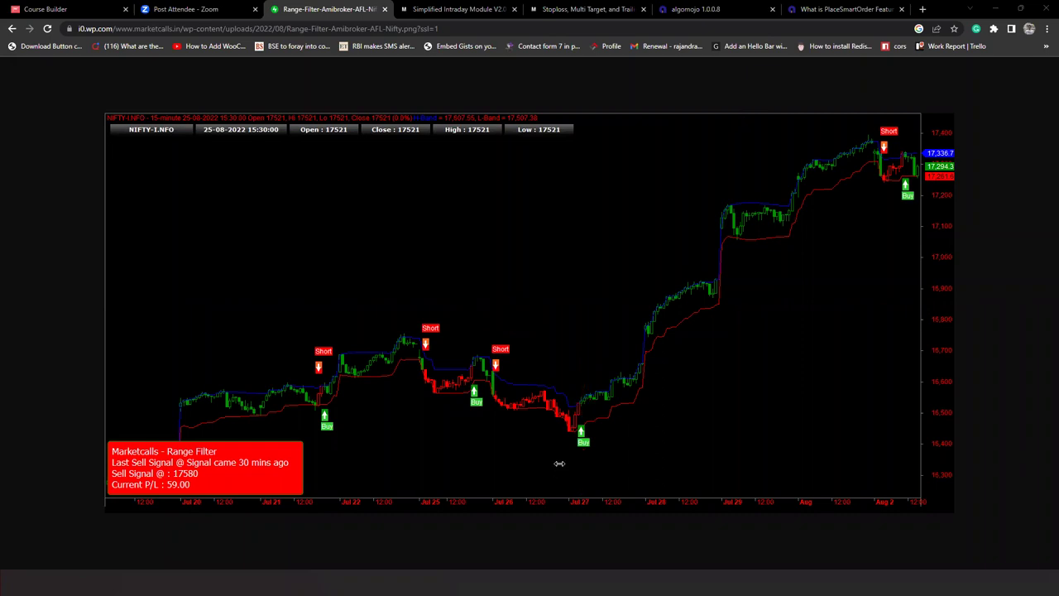
- Annotate the chart with the text "Buy and Cover" just below the Jul 27 Buy signal
{"action": "left_click", "coordinate": [559, 463]}
{"action": "type", "text": "Buy and Cover"}
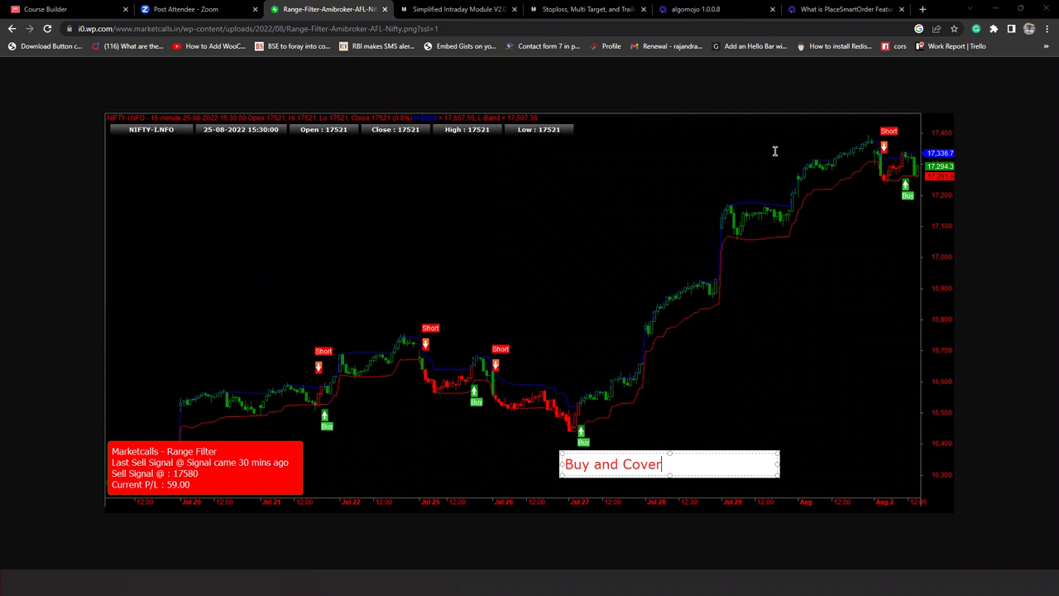
{"action": "left_click", "coordinate": [186, 196]}
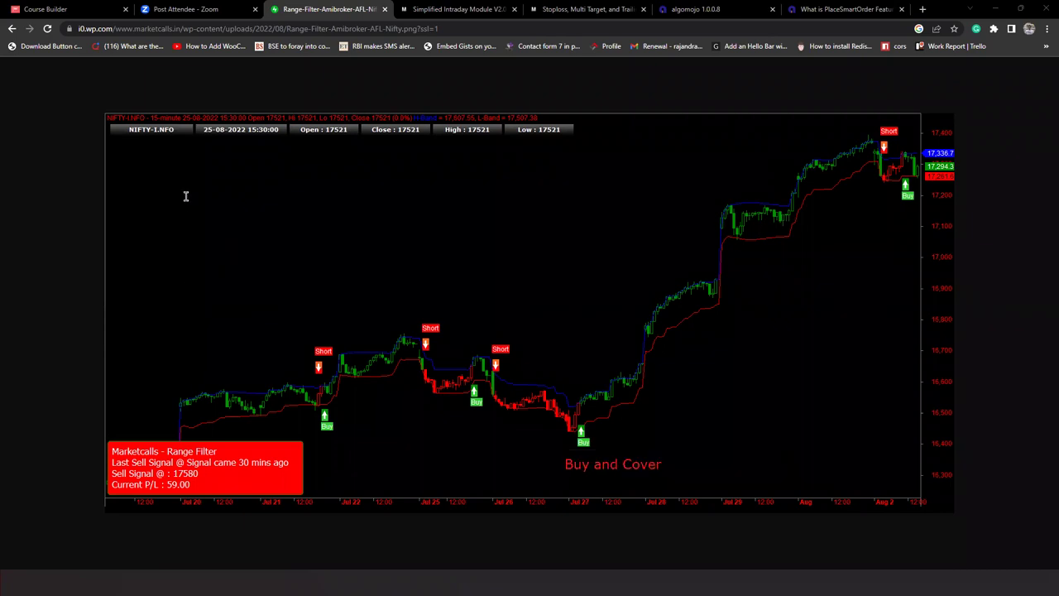
- Start a text annotation in the chart's empty upper area with the heading "Place Smart Order"
{"action": "left_click", "coordinate": [186, 196]}
{"action": "type", "text": "Open"}
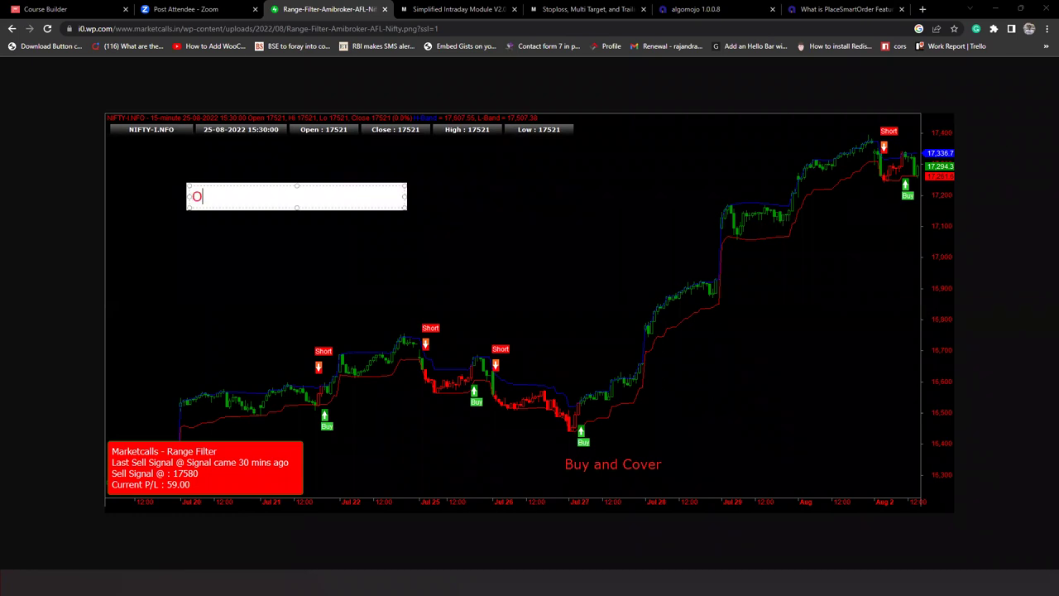
{"action": "key", "text": "BackSpace"}
{"action": "key", "text": "BackSpace"}
{"action": "key", "text": "BackSpace"}
{"action": "key", "text": "BackSpace"}
{"action": "type", "text": "Place Smart Order"}
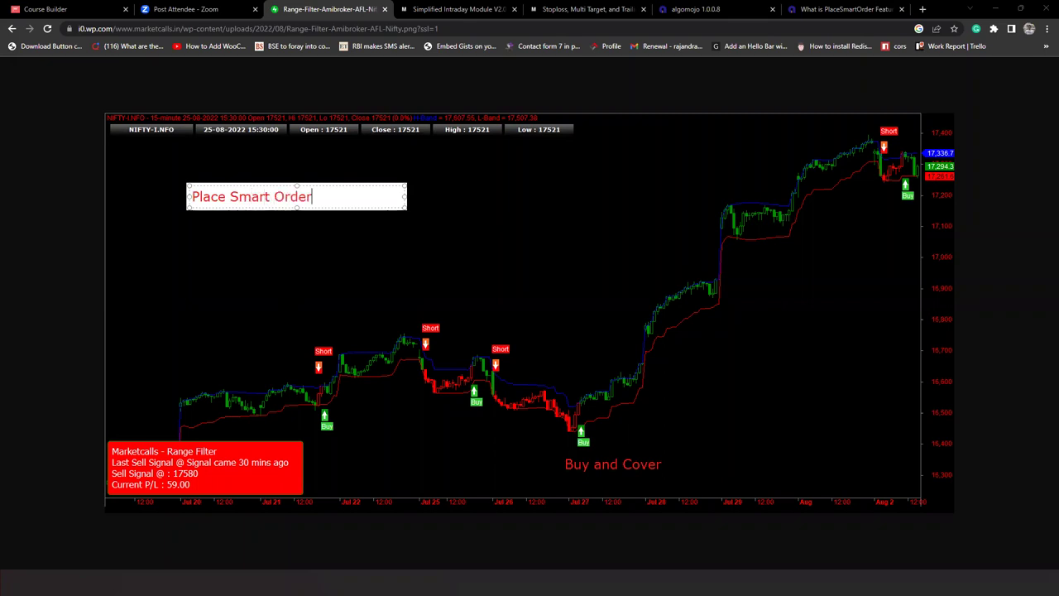
- Add the line "Buy->100, Positon = +100" below the "Place Smart Order" heading, leaving a blank line between them
{"action": "key", "text": "Return"}
{"action": "key", "text": "Return"}
{"action": "type", "text": "Buy"}
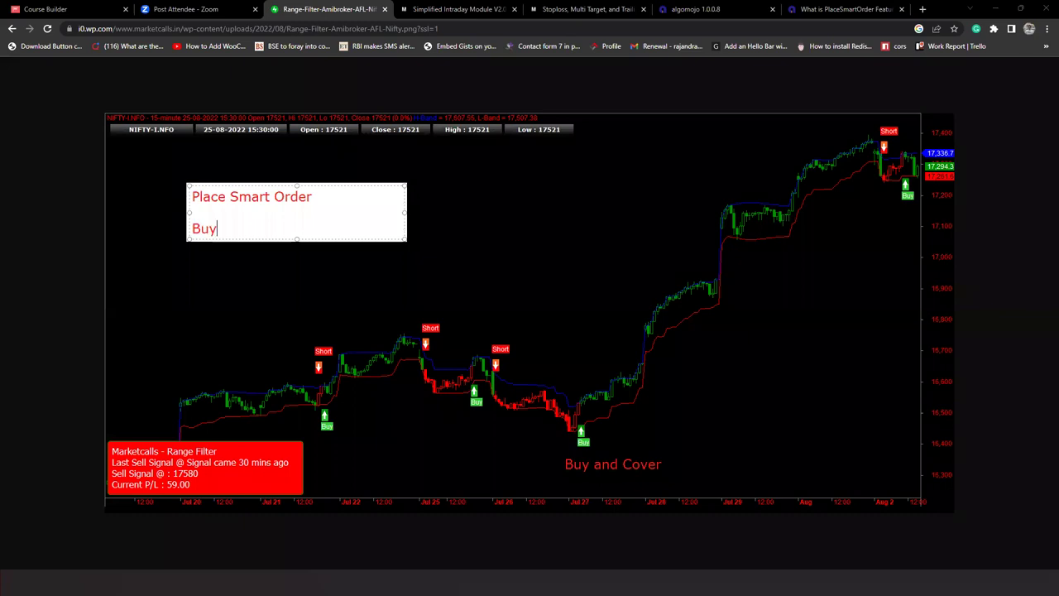
{"action": "type", "text": "->100, Positon"}
{"action": "key", "text": "BackSpace"}
{"action": "type", "text": "n = "}
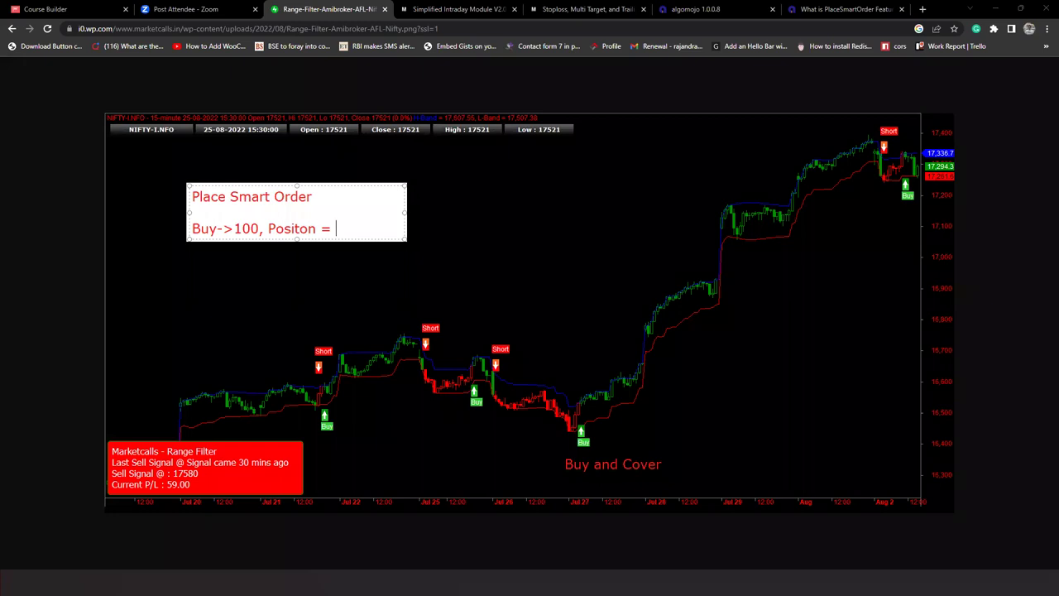
{"action": "type", "text": "+100"}
- Complete the buy example note with the lines "Curr Open = 0" and "New Open Pos = +100"
{"action": "key", "text": "Return"}
{"action": "type", "text": "Curr"}
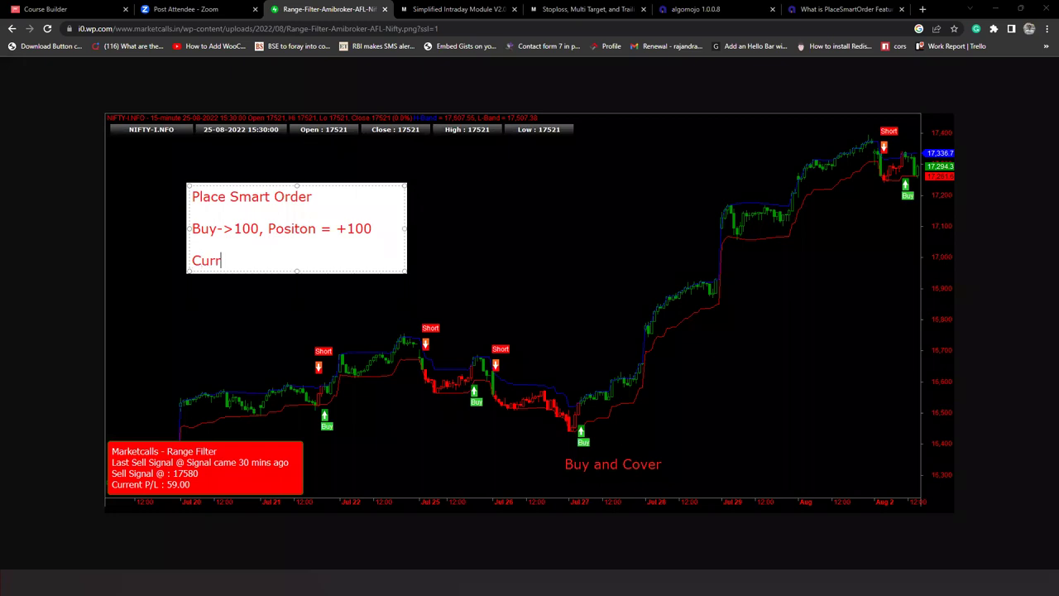
{"action": "type", "text": " Open = 0"}
{"action": "key", "text": "Return"}
{"action": "type", "text": "New Open Pos ="}
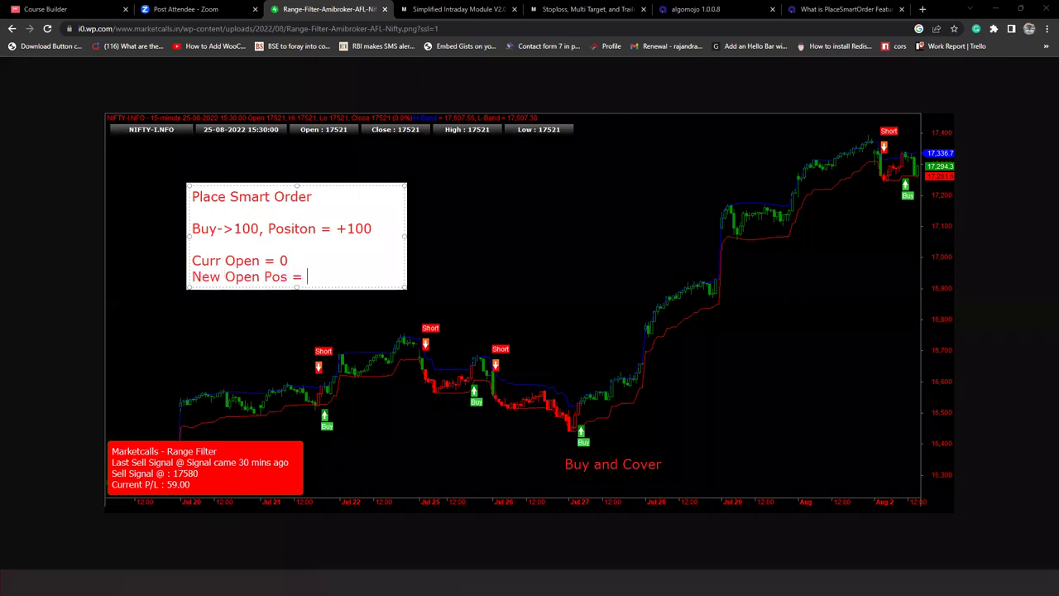
{"action": "double_click", "coordinate": [284, 261]}
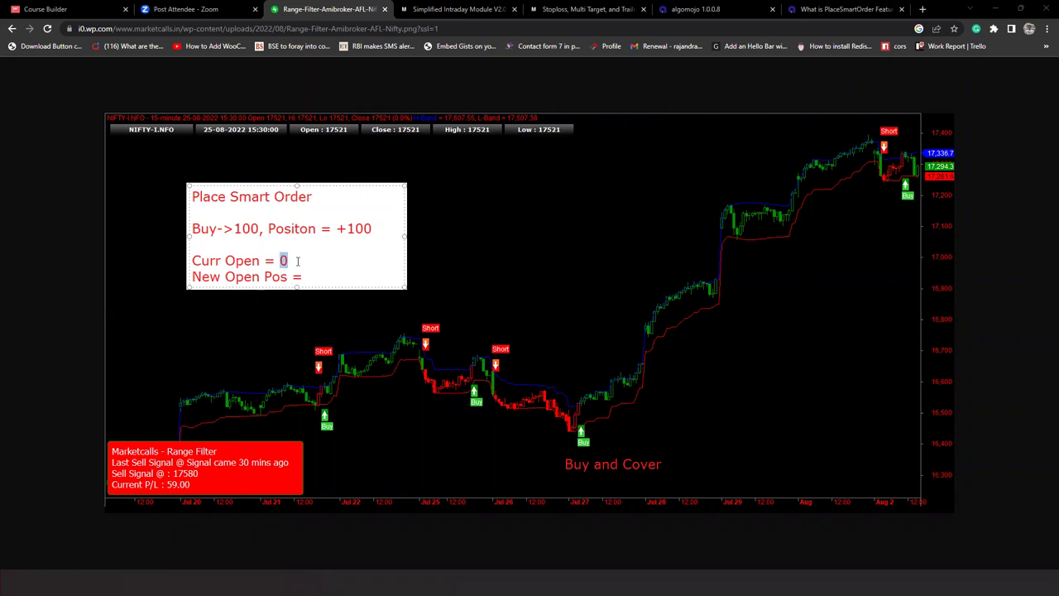
{"action": "double_click", "coordinate": [246, 229]}
{"action": "left_click", "coordinate": [319, 278]}
{"action": "type", "text": "+100"}
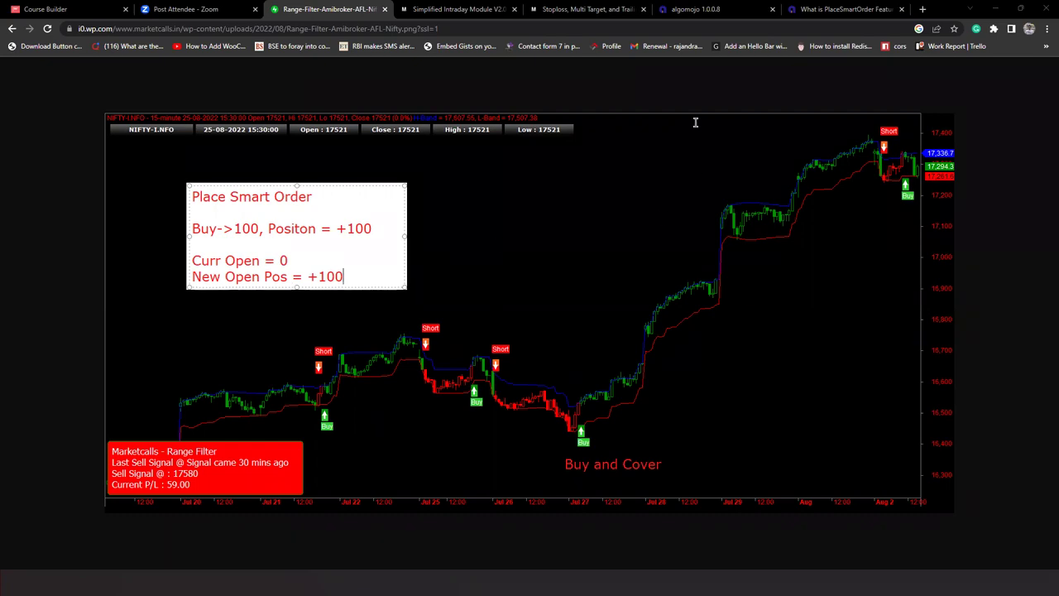
{"action": "key", "text": "Escape"}
- Point a red arrow up at the Buy signal just before Jul 26 and label it "Buy 100"
{"action": "left_click_drag", "start_coordinate": [473, 460], "coordinate": [476, 413]}
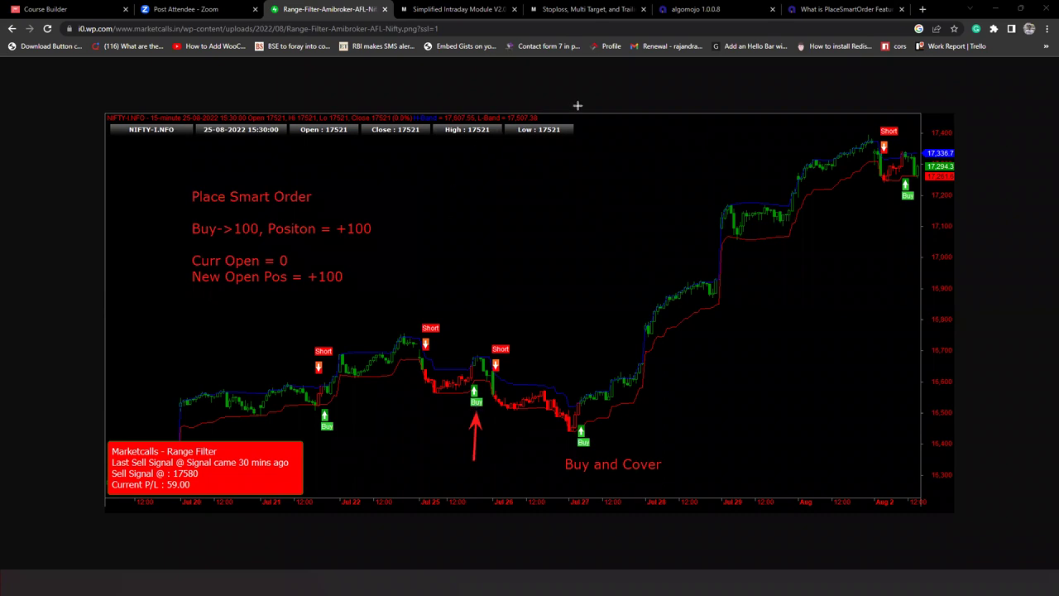
{"action": "left_click", "coordinate": [440, 479]}
{"action": "type", "text": "Buy 100"}
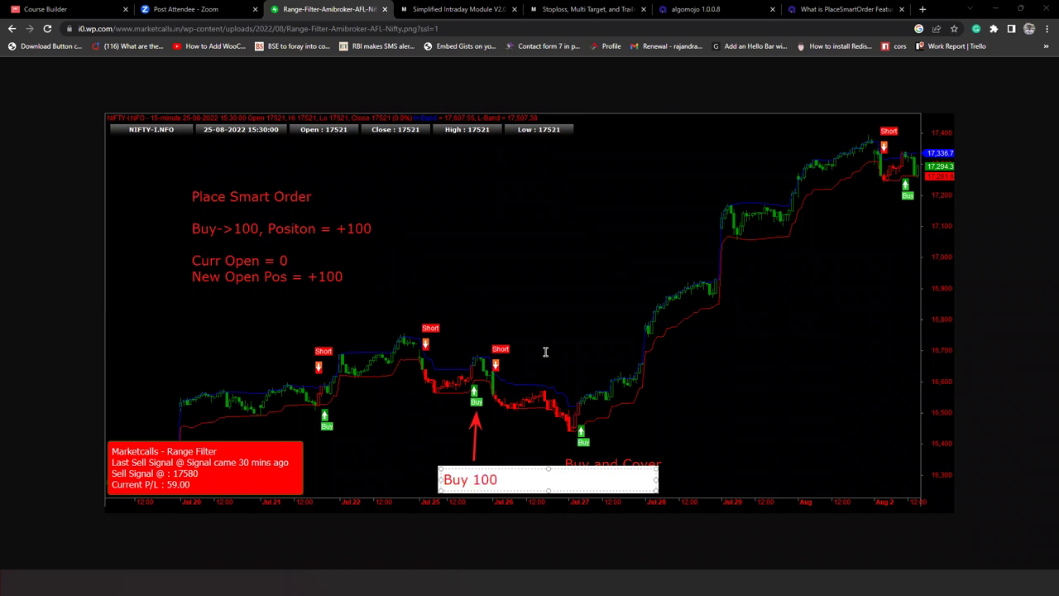
{"action": "left_click", "coordinate": [522, 332]}
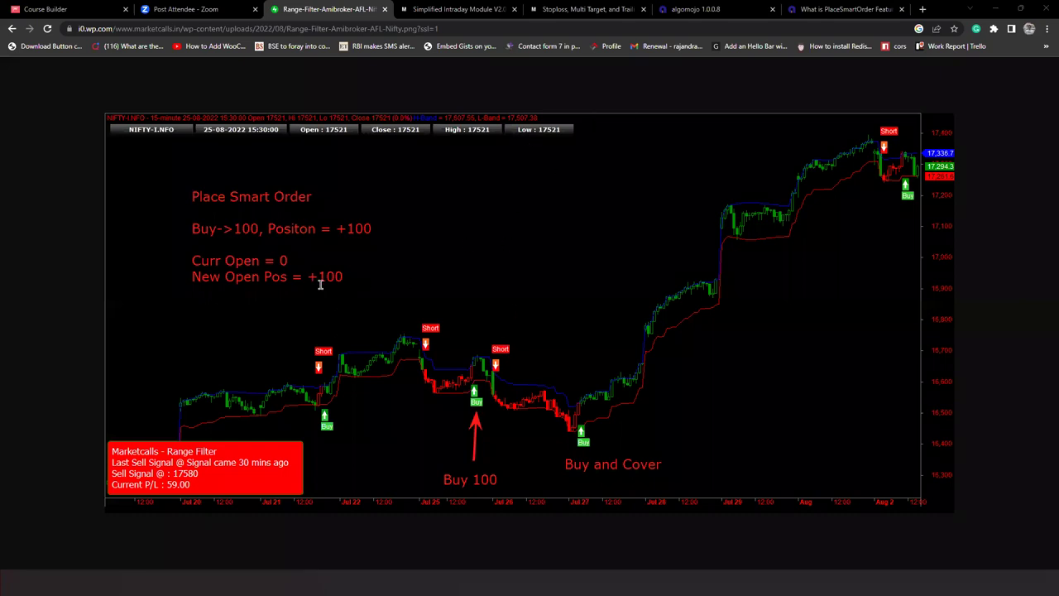
- Point an arrow at the Jul 26 Short signal and add the text "Sell -> 100, Position = -100" in the chart's empty upper middle
{"action": "left_click_drag", "start_coordinate": [520, 316], "coordinate": [500, 341]}
{"action": "left_click", "coordinate": [500, 189]}
{"action": "type", "text": "Sell "}
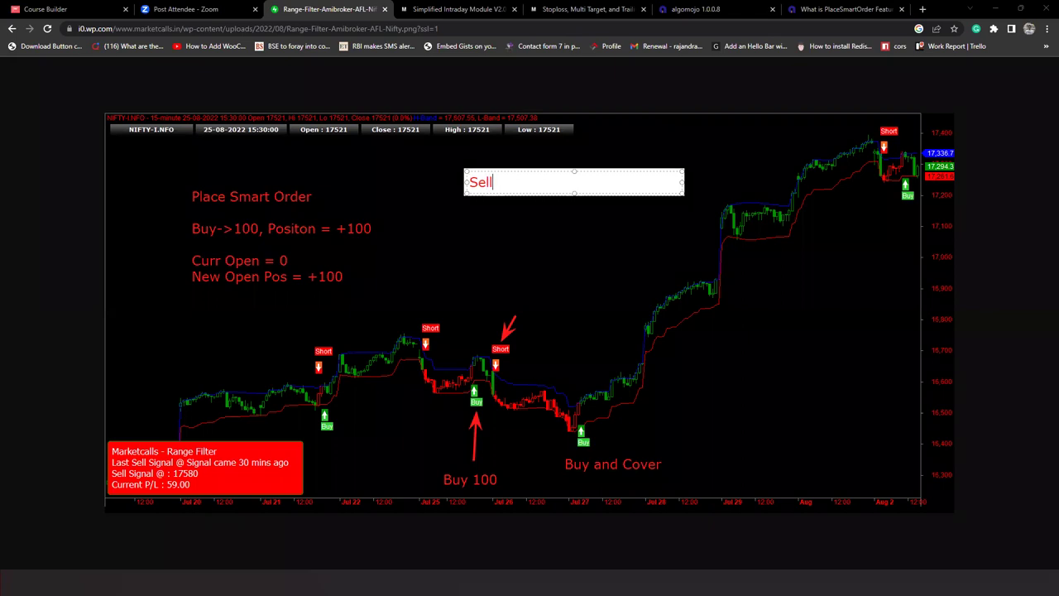
{"action": "type", "text": ">"}
{"action": "key", "text": "BackSpace"}
{"action": "type", "text": "-> 100, Position = -100"}
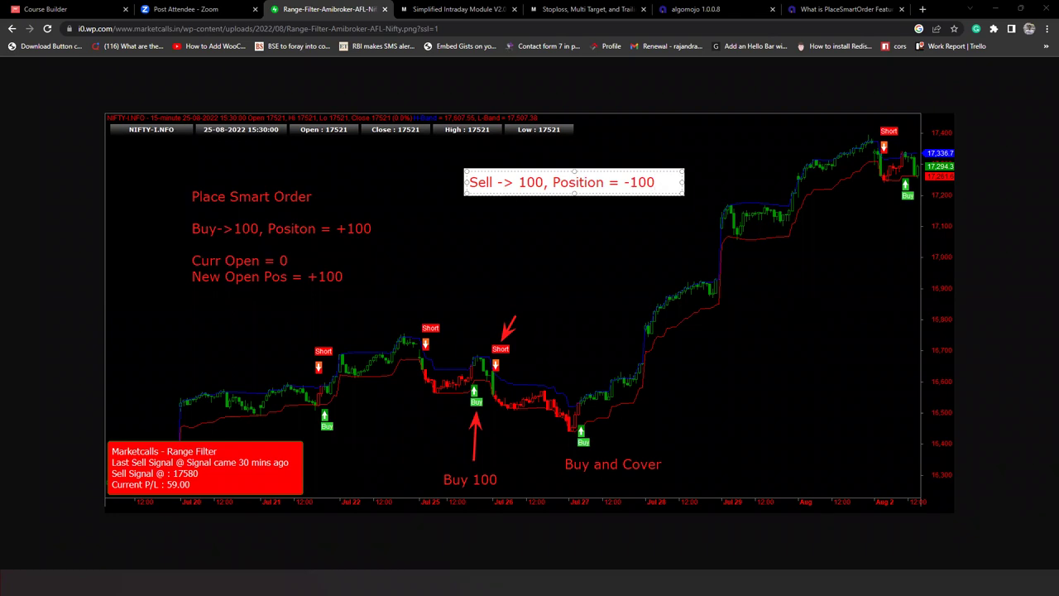
- Add "Curr open = +100" and "New Open Pos = -100" to the sell example, with an arrow pointing at the buy example's new open position
{"action": "key", "text": "Return"}
{"action": "key", "text": "Return"}
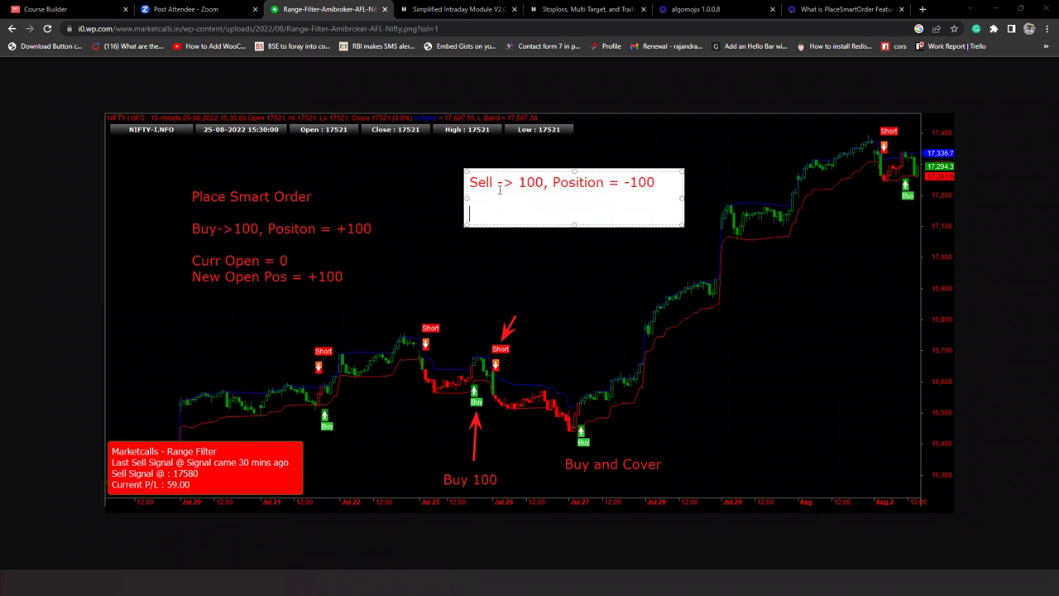
{"action": "type", "text": "Curr open = +100"}
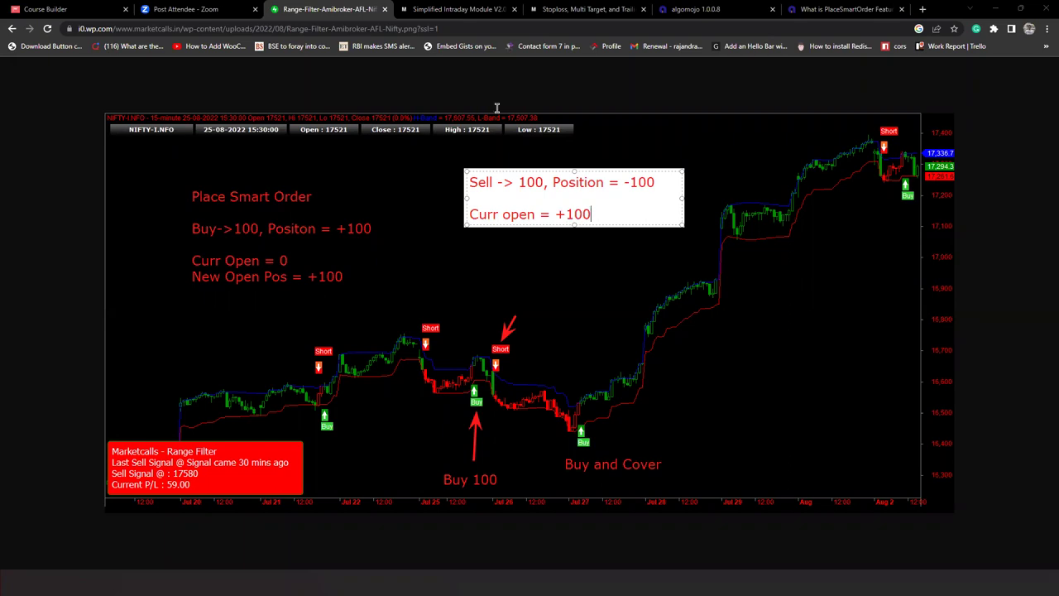
{"action": "left_click_drag", "start_coordinate": [286, 323], "coordinate": [319, 290]}
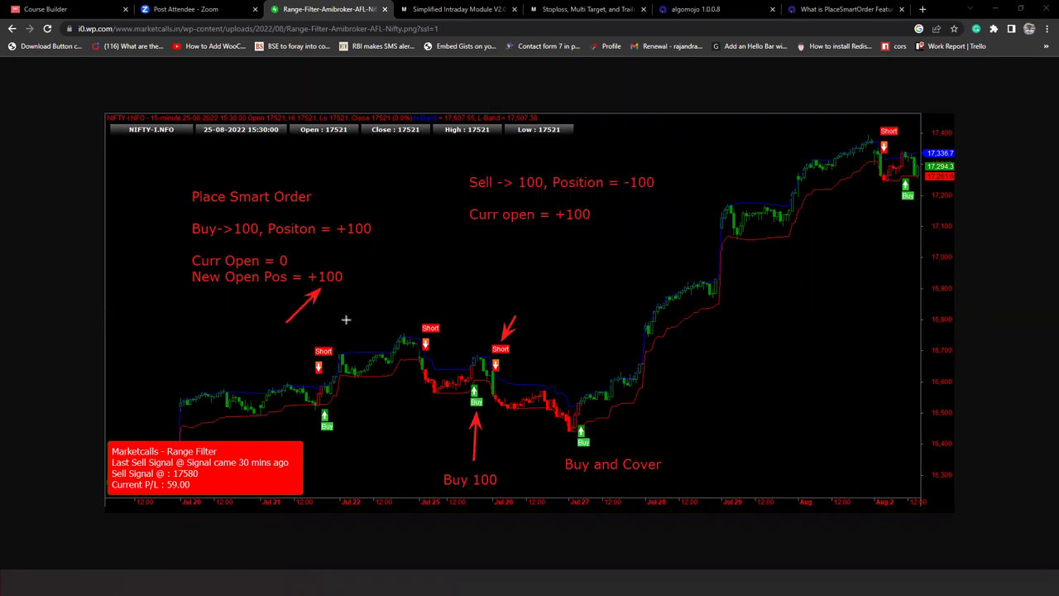
{"action": "left_click", "coordinate": [469, 239]}
{"action": "type", "text": "New Open Pos = -100"}
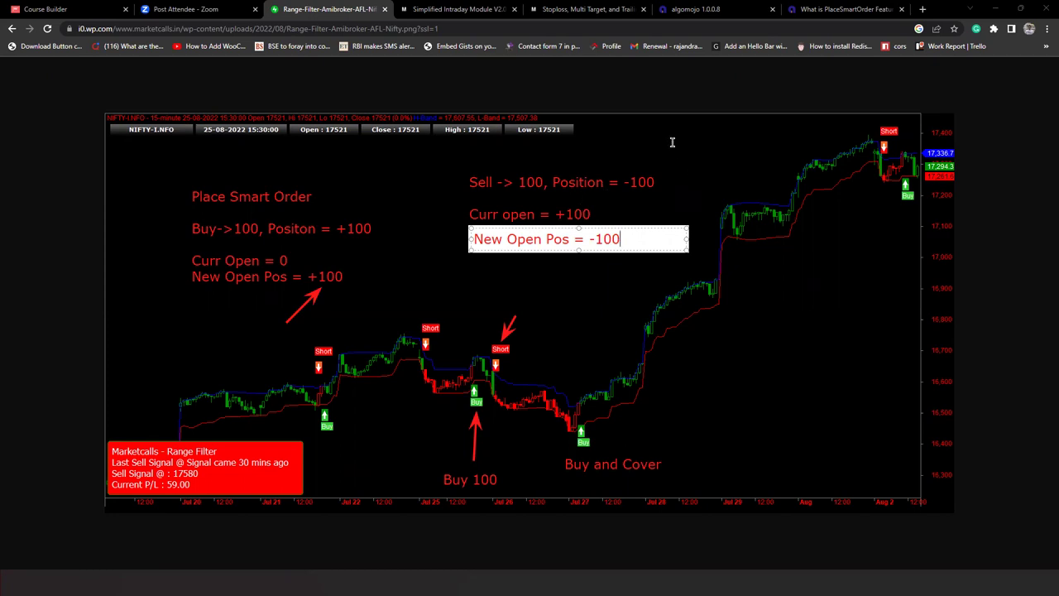
- Draw a curved arrow from the sell example's Position to its New Open Pos, circle the current +100, and cross out the sell quantity
{"action": "left_click", "coordinate": [649, 164]}
{"action": "mouse_move", "coordinate": [644, 168]}
{"action": "left_mouse_down"}
{"action": "mouse_move", "coordinate": [670, 162]}
{"action": "mouse_move", "coordinate": [675, 202]}
{"action": "mouse_move", "coordinate": [629, 233]}
{"action": "mouse_move", "coordinate": [637, 221]}
{"action": "mouse_move", "coordinate": [630, 231]}
{"action": "mouse_move", "coordinate": [641, 232]}
{"action": "left_mouse_up"}
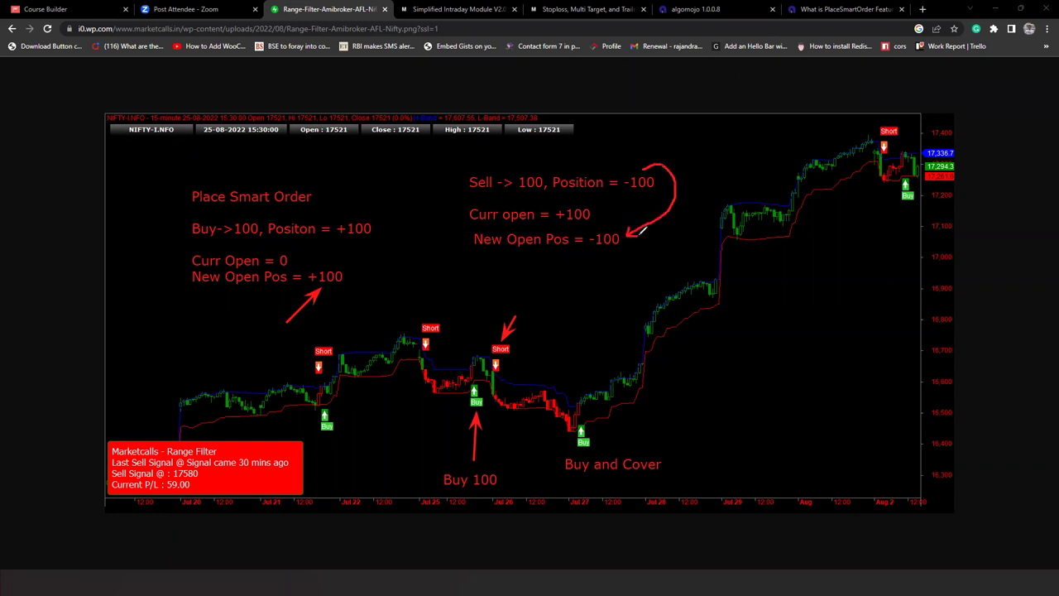
{"action": "mouse_move", "coordinate": [572, 199]}
{"action": "left_mouse_down"}
{"action": "mouse_move", "coordinate": [560, 200]}
{"action": "mouse_move", "coordinate": [555, 220]}
{"action": "mouse_move", "coordinate": [584, 227]}
{"action": "mouse_move", "coordinate": [601, 213]}
{"action": "mouse_move", "coordinate": [575, 192]}
{"action": "mouse_move", "coordinate": [527, 197]}
{"action": "mouse_move", "coordinate": [539, 197]}
{"action": "left_mouse_up"}
{"action": "mouse_move", "coordinate": [643, 186]}
{"action": "left_mouse_down"}
{"action": "mouse_move", "coordinate": [651, 199]}
{"action": "mouse_move", "coordinate": [660, 185]}
{"action": "left_mouse_up"}
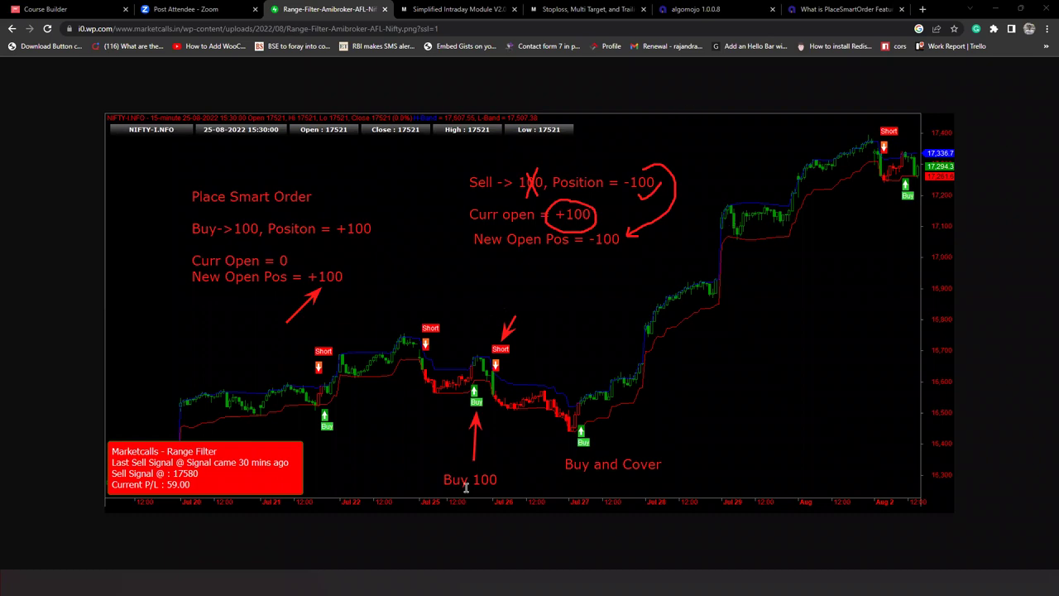
- Label the Jul 26 Short signal "-100" and the Jul 27 Buy signal "+100"
{"action": "left_click", "coordinate": [488, 318]}
{"action": "type", "text": "-100"}
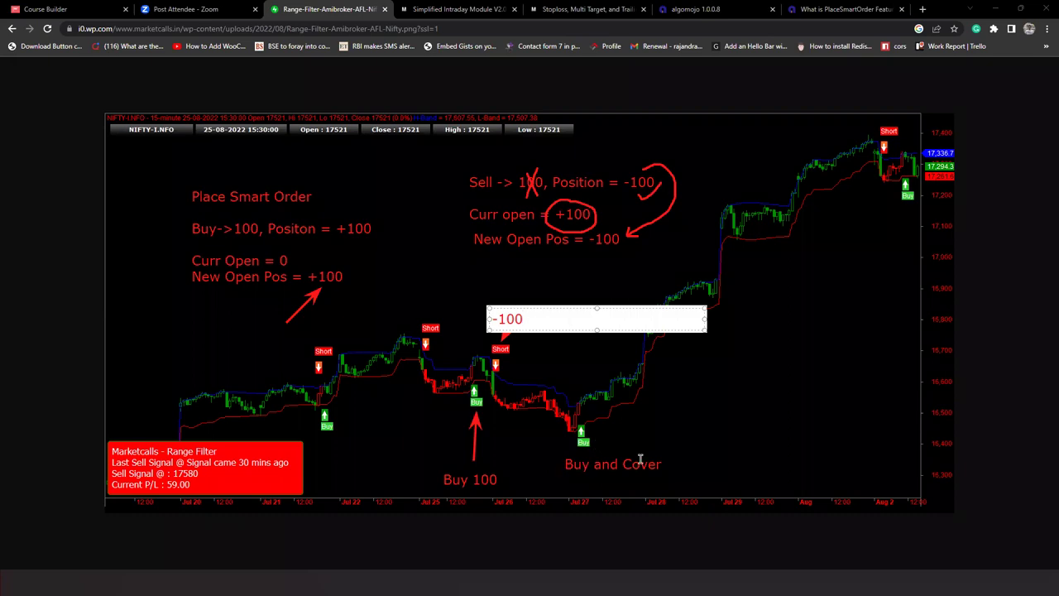
{"action": "left_click", "coordinate": [601, 434]}
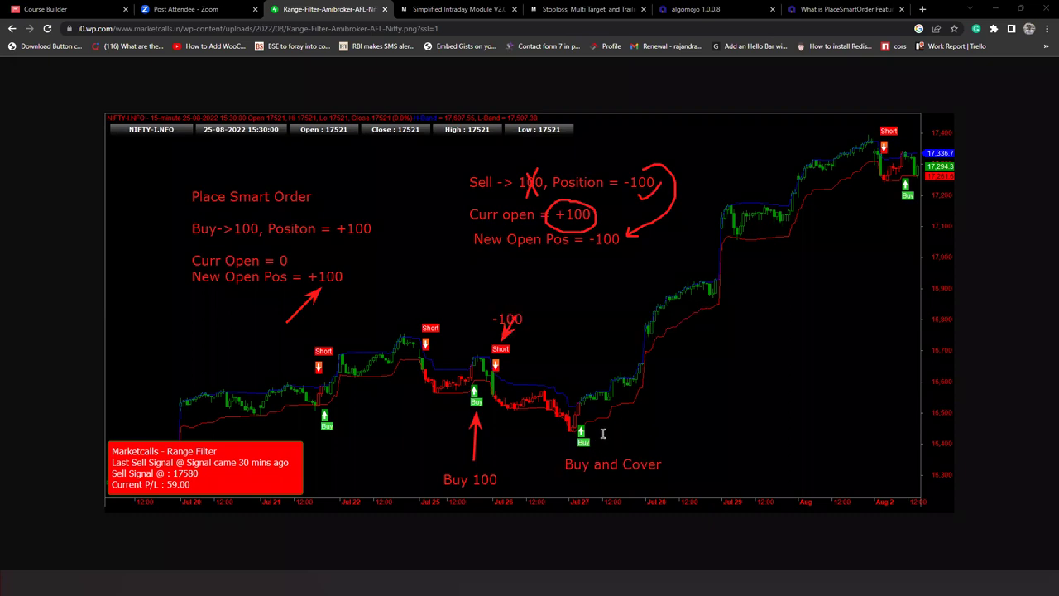
{"action": "left_click", "coordinate": [604, 434]}
{"action": "type", "text": "+100"}
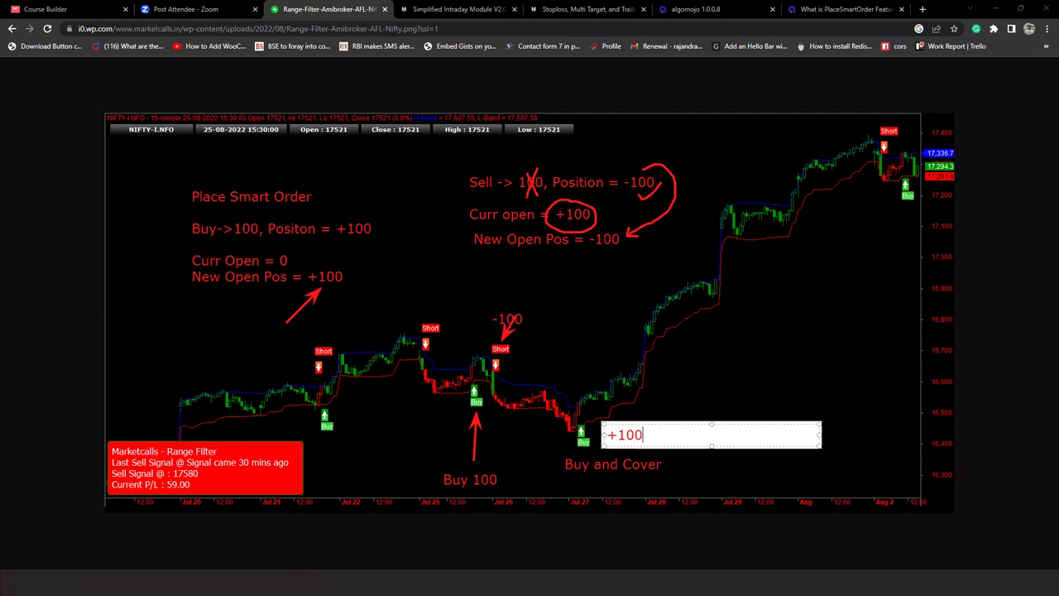
{"action": "left_click", "coordinate": [765, 334]}
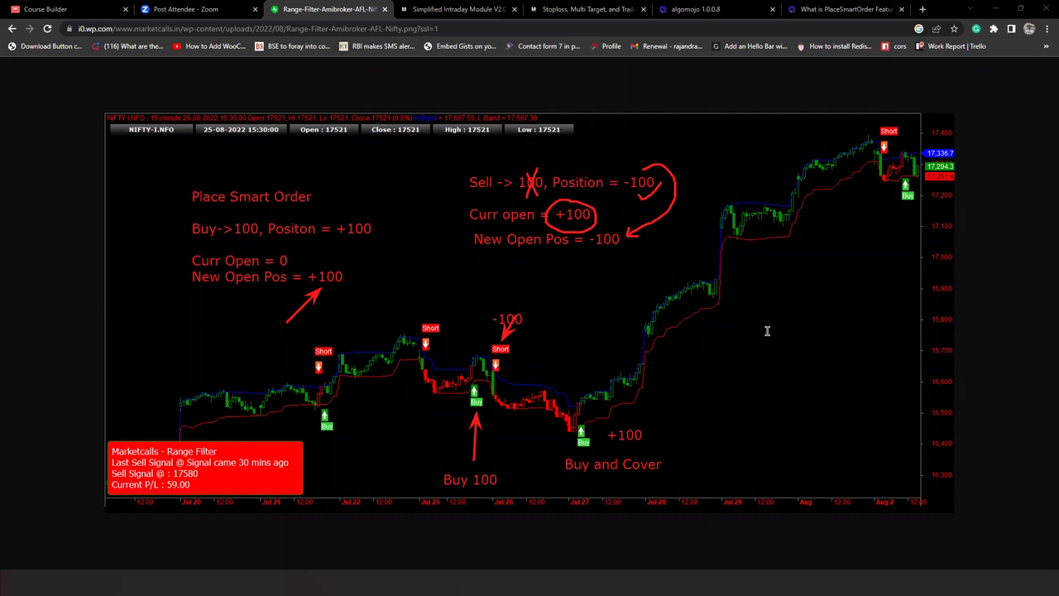
- Label the Aug 2 Short signal "-100" and the Buy signal after it "+100", and clear all annotations from the chart
{"action": "left_click", "coordinate": [877, 110]}
{"action": "type", "text": "-100"}
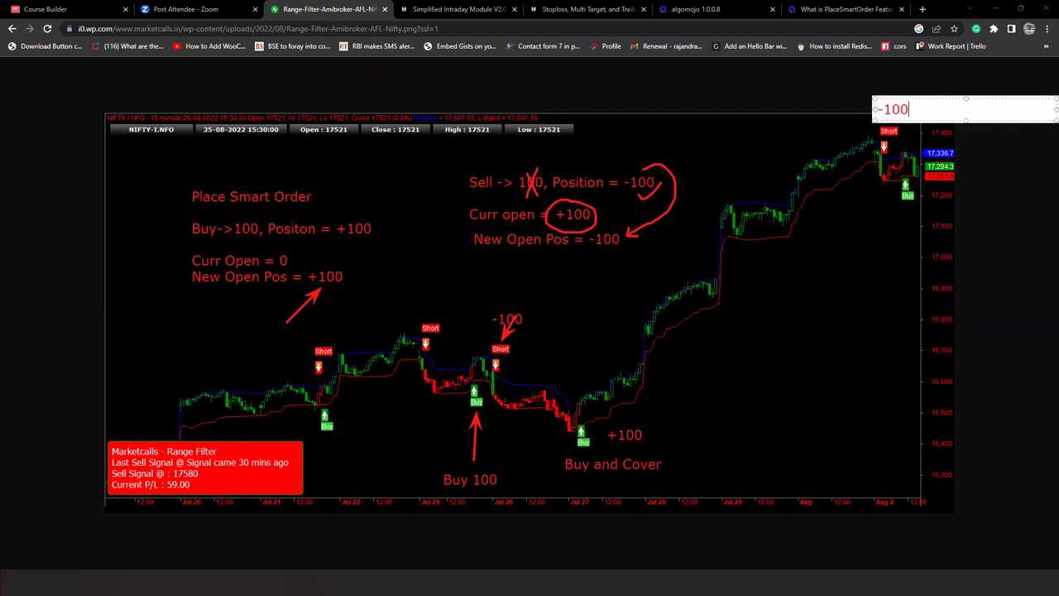
{"action": "left_click", "coordinate": [891, 215]}
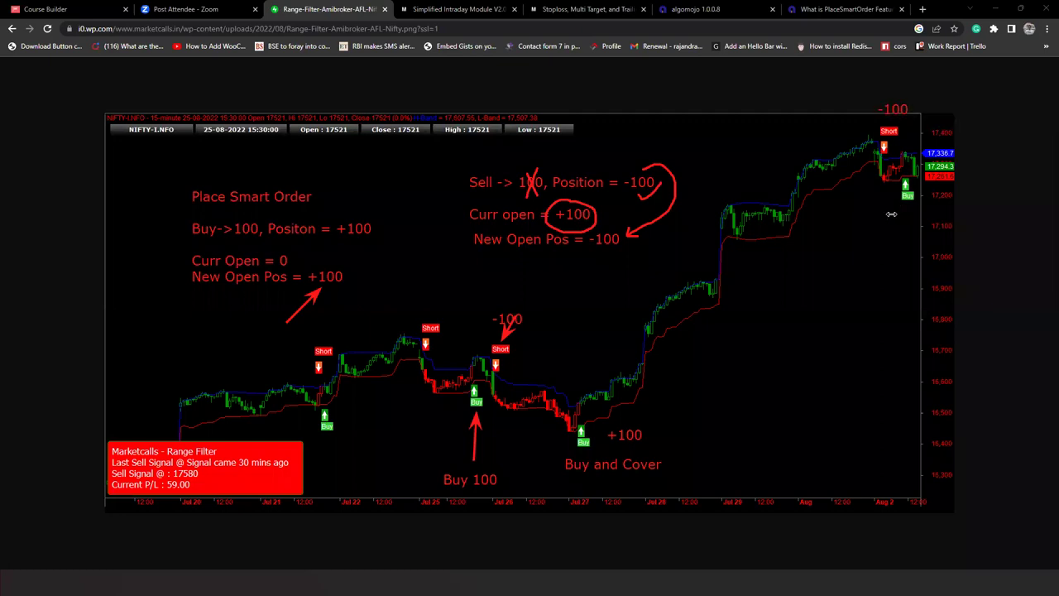
{"action": "left_click", "coordinate": [892, 214]}
{"action": "type", "text": "+100"}
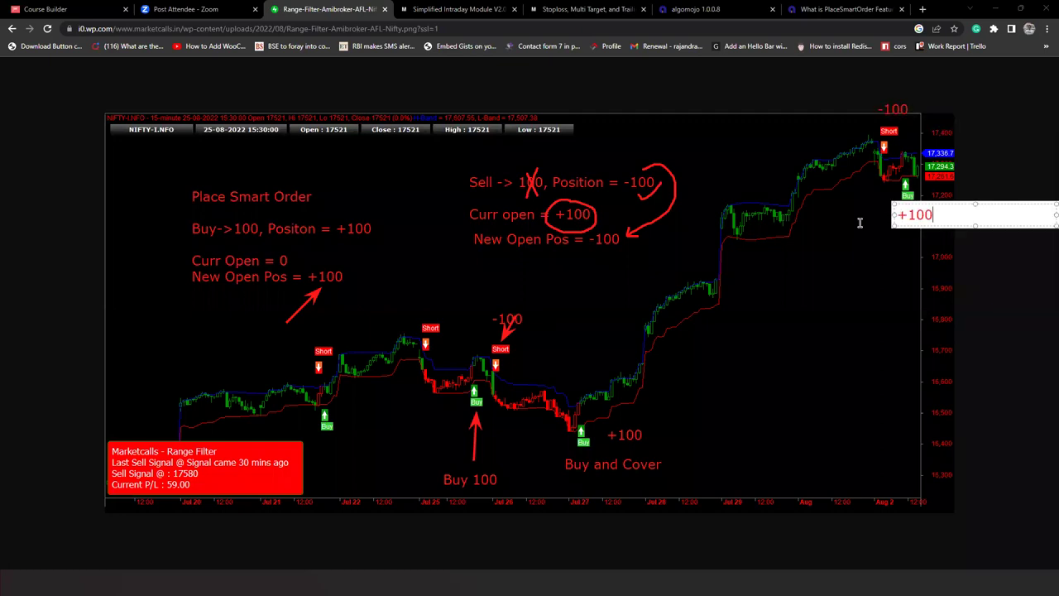
{"action": "left_click", "coordinate": [839, 252]}
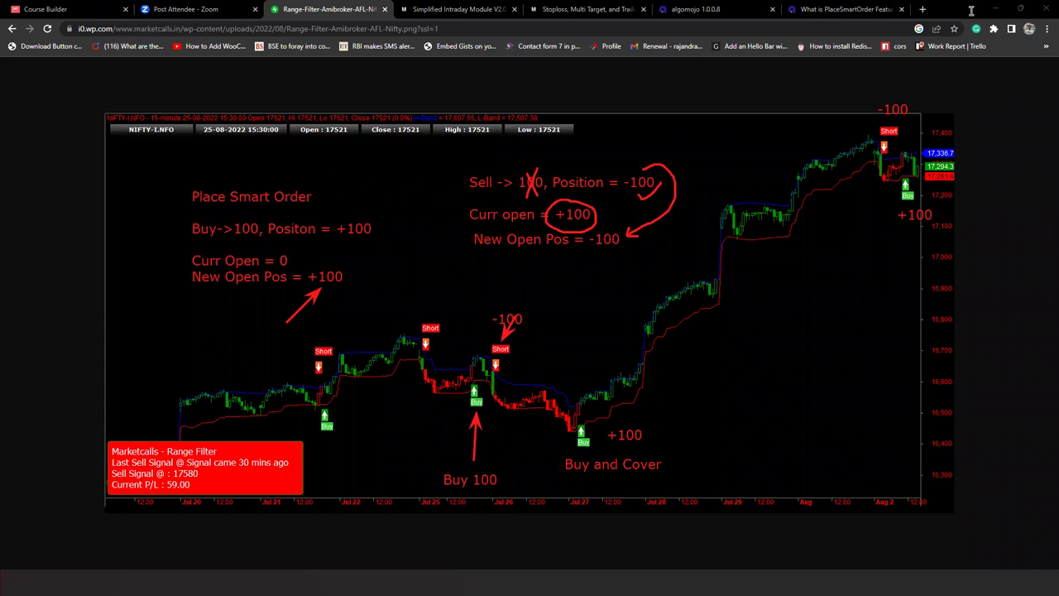
{"action": "key", "text": "e"}
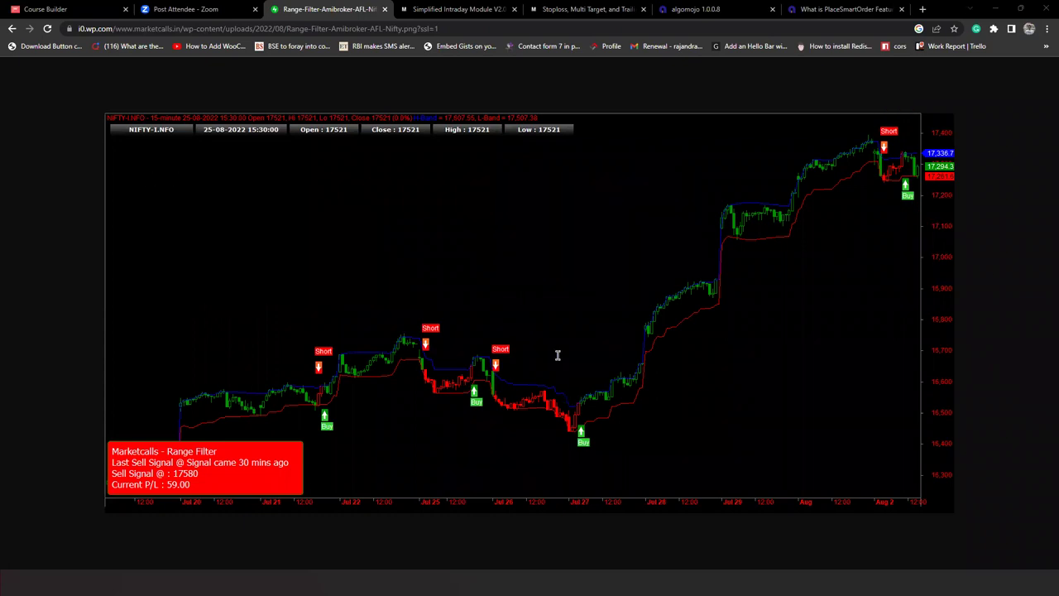
- Switch to Microsoft Whiteboard and add the text "Long Entry -> +100 qty (missed)" beside the Long Short Trading System note
{"action": "key", "text": "alt+Tab"}
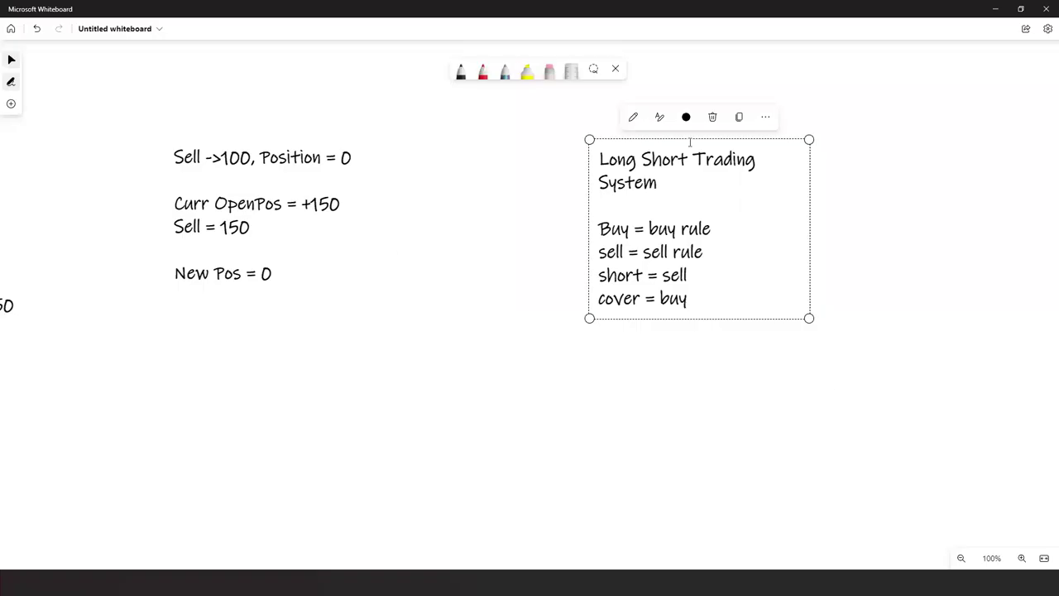
{"action": "left_click_drag", "start_coordinate": [939, 242], "coordinate": [362, 262]}
{"action": "right_click", "coordinate": [417, 161]}
{"action": "left_click", "coordinate": [450, 187]}
{"action": "type", "text": "Long"}
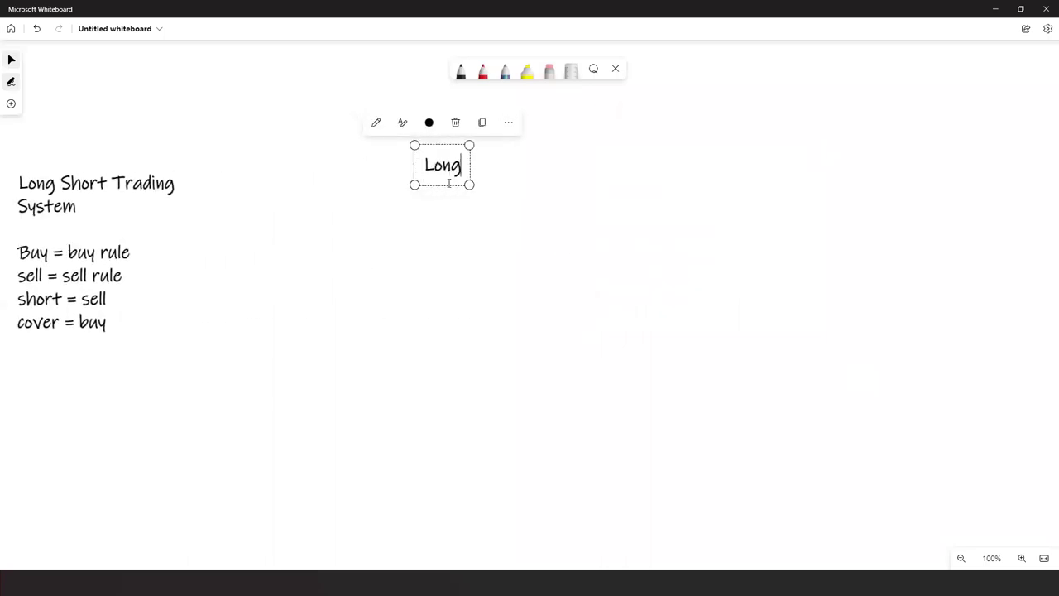
{"action": "type", "text": " Entry"}
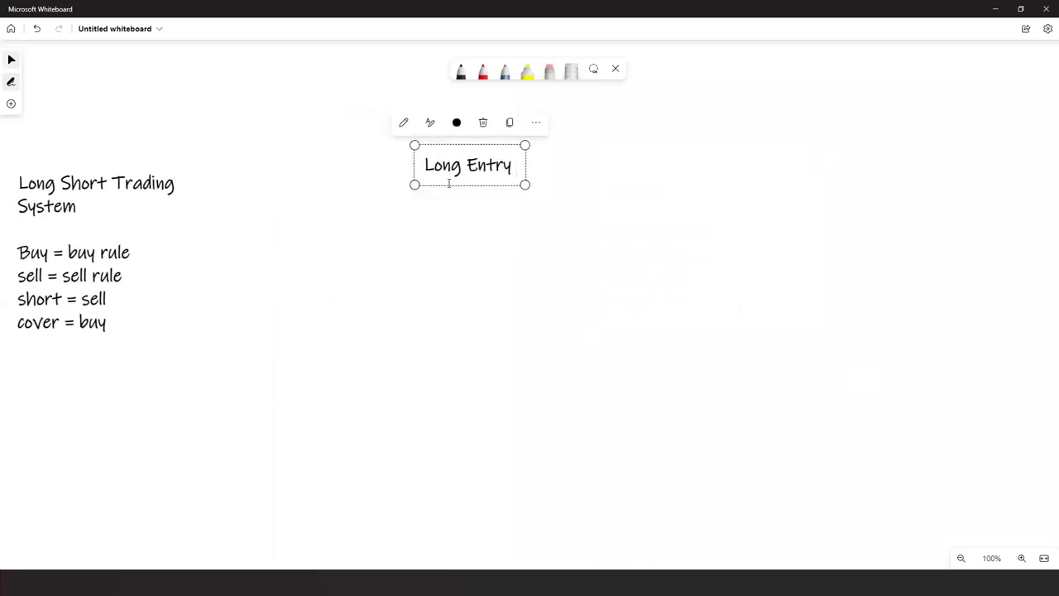
{"action": "type", "text": " -> +1"}
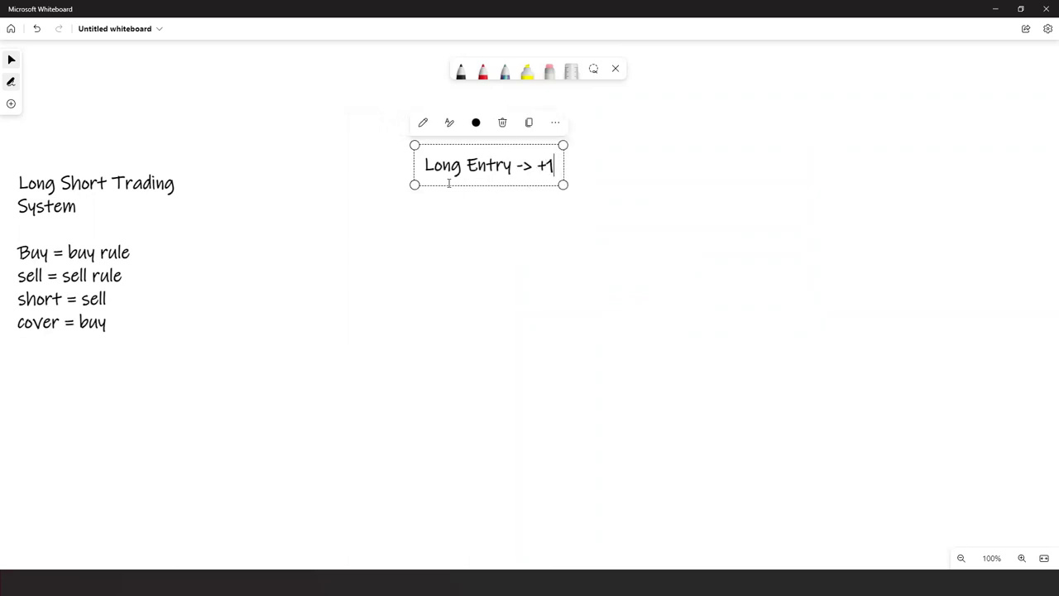
{"action": "type", "text": "00 qty"}
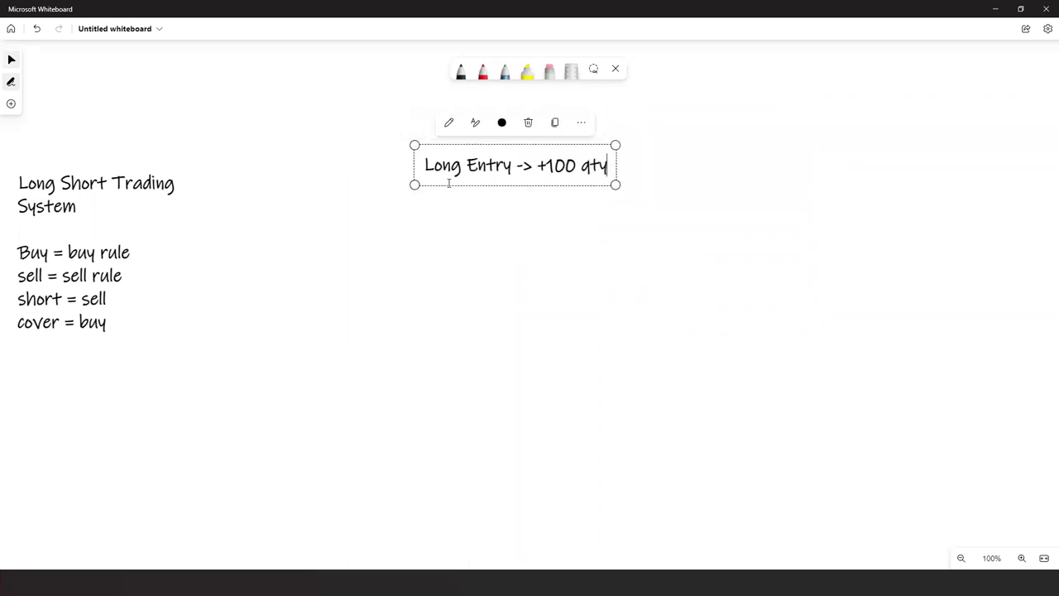
{"action": "type", "text": " (miss"}
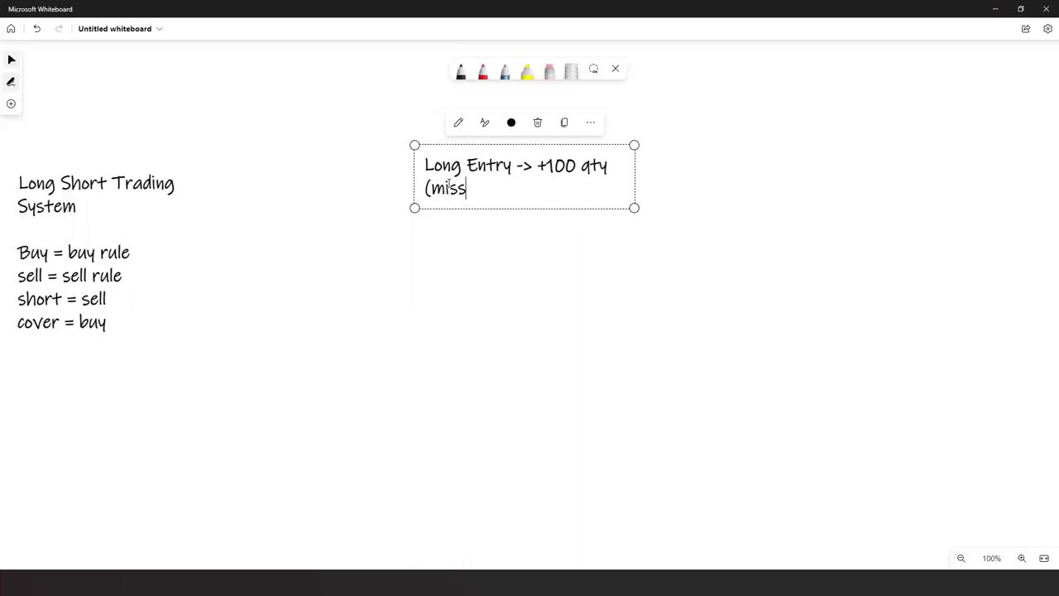
{"action": "type", "text": "ed)"}
- Add the line "Long Exit -> -100 qty" to the Long Entry note, separated by a blank line
{"action": "key", "text": "Return"}
{"action": "key", "text": "Return"}
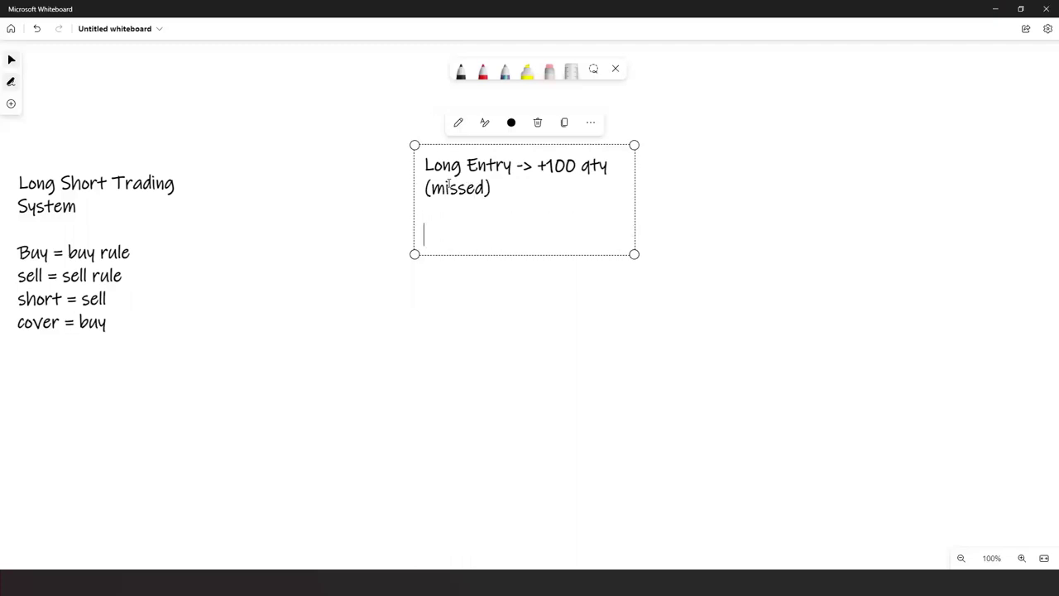
{"action": "type", "text": "S"}
{"action": "key", "text": "BackSpace"}
{"action": "type", "text": "Long Exit"}
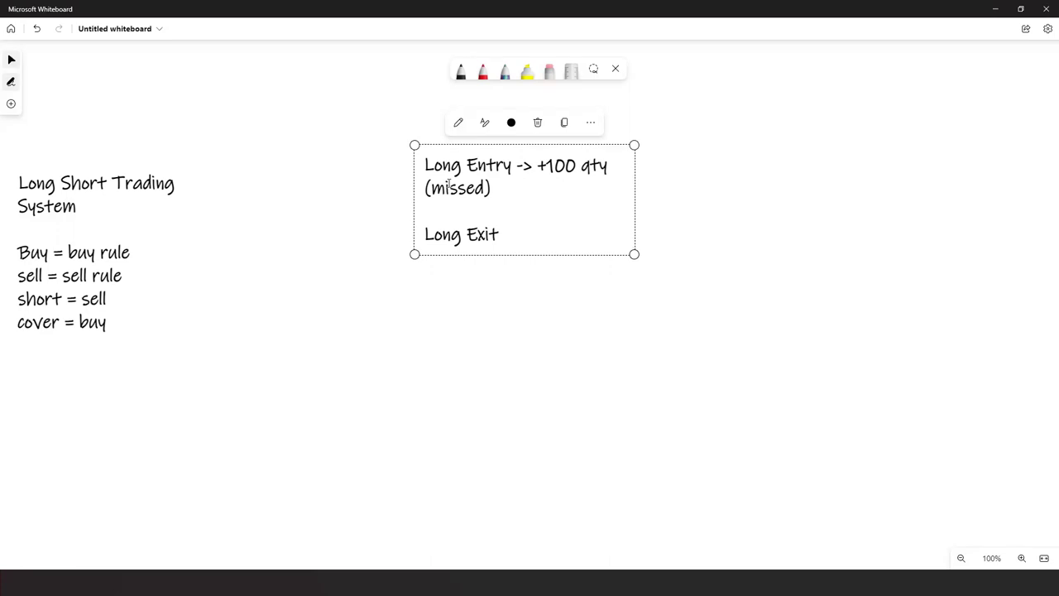
{"action": "type", "text": " ->"}
{"action": "type", "text": "-100 qty"}
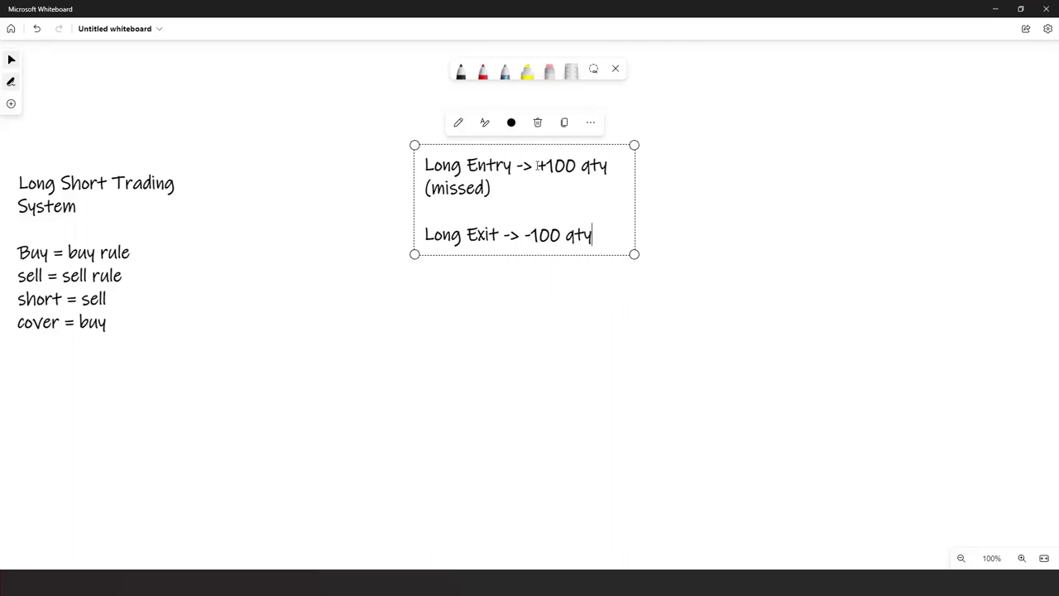
- Highlight the missed Long Entry line and the Long Exit line with its -100 quantity in the whiteboard note
{"action": "left_click_drag", "start_coordinate": [536, 165], "coordinate": [611, 166]}
{"action": "left_click_drag", "start_coordinate": [520, 235], "coordinate": [609, 238]}
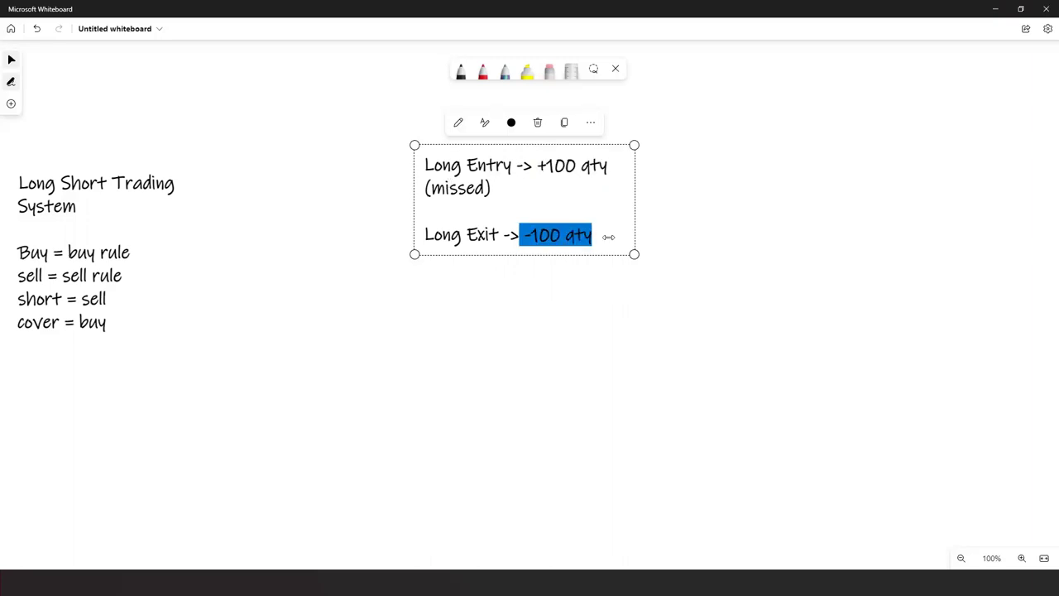
{"action": "left_click_drag", "start_coordinate": [493, 189], "coordinate": [401, 165]}
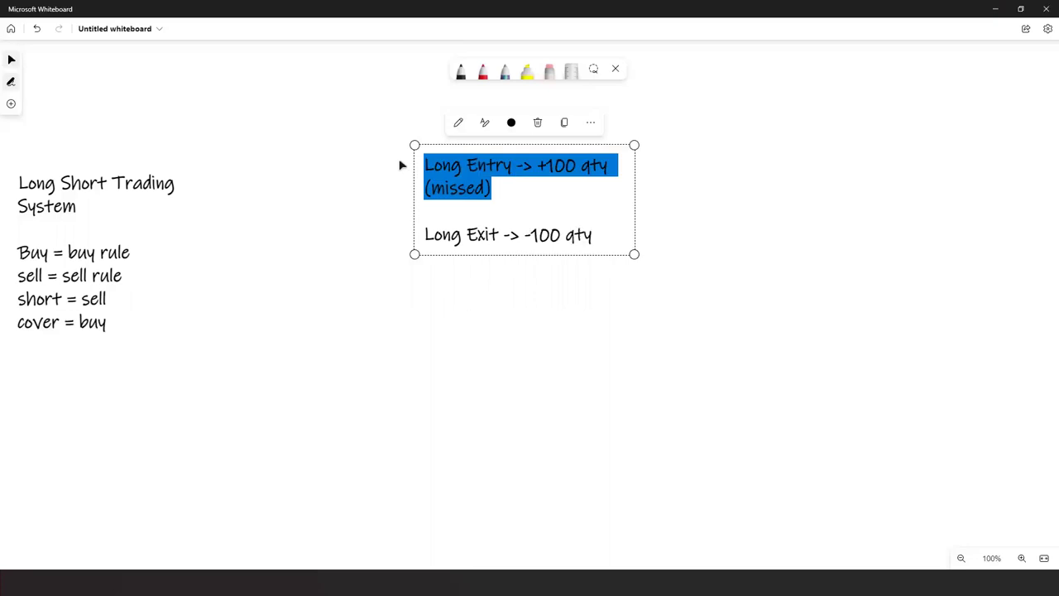
{"action": "triple_click", "coordinate": [481, 236]}
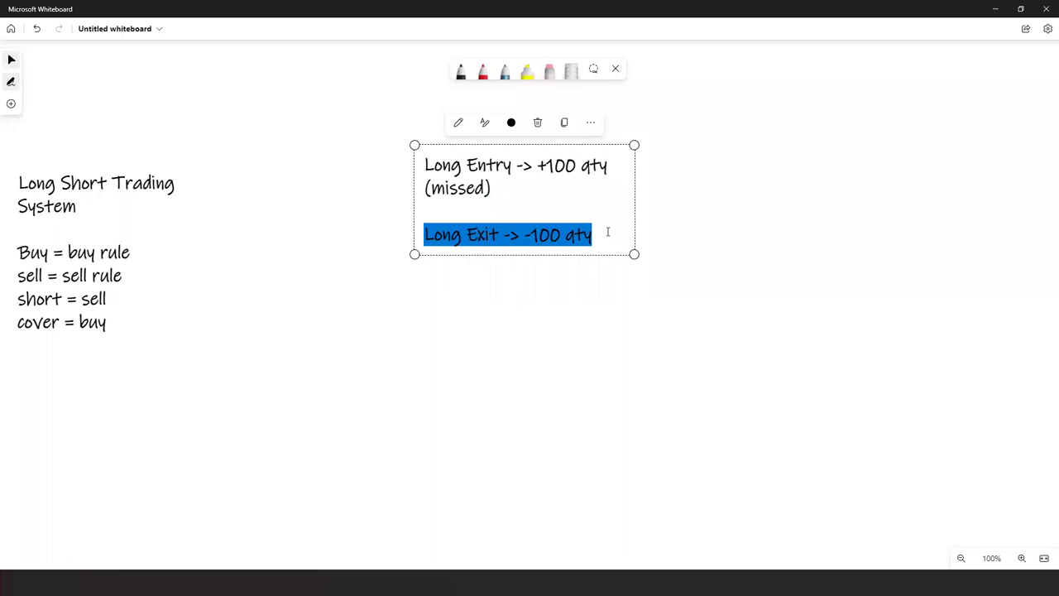
- Add the line "Sell -> Open Pos = 0, Position = 0" below the Long Exit line, separated by a blank line
{"action": "left_click", "coordinate": [607, 232]}
{"action": "key", "text": "Return"}
{"action": "key", "text": "Return"}
{"action": "type", "text": "Se"}
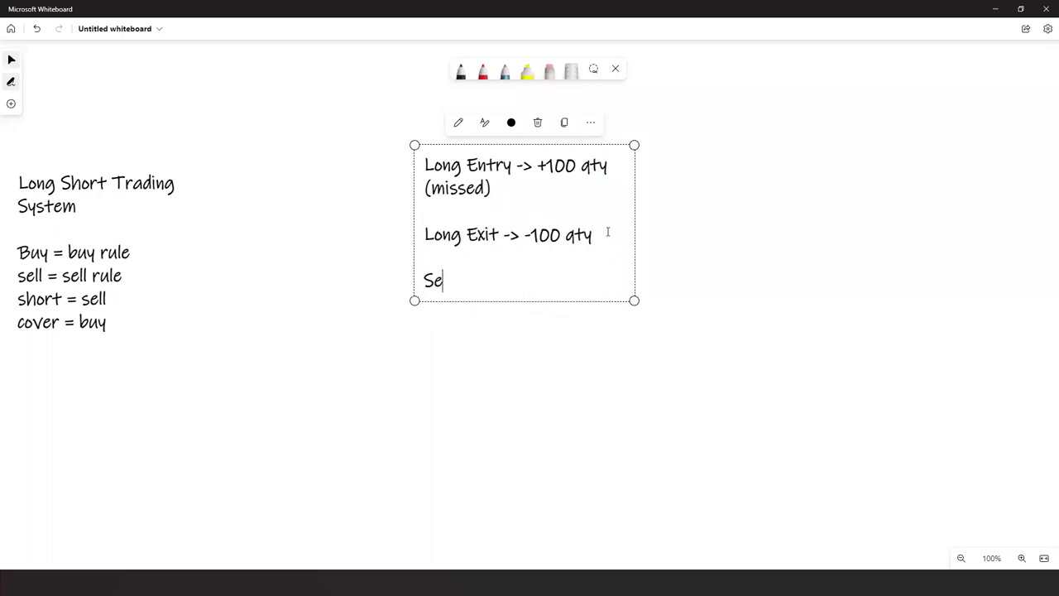
{"action": "type", "text": "ll -> Open Pos = 0"}
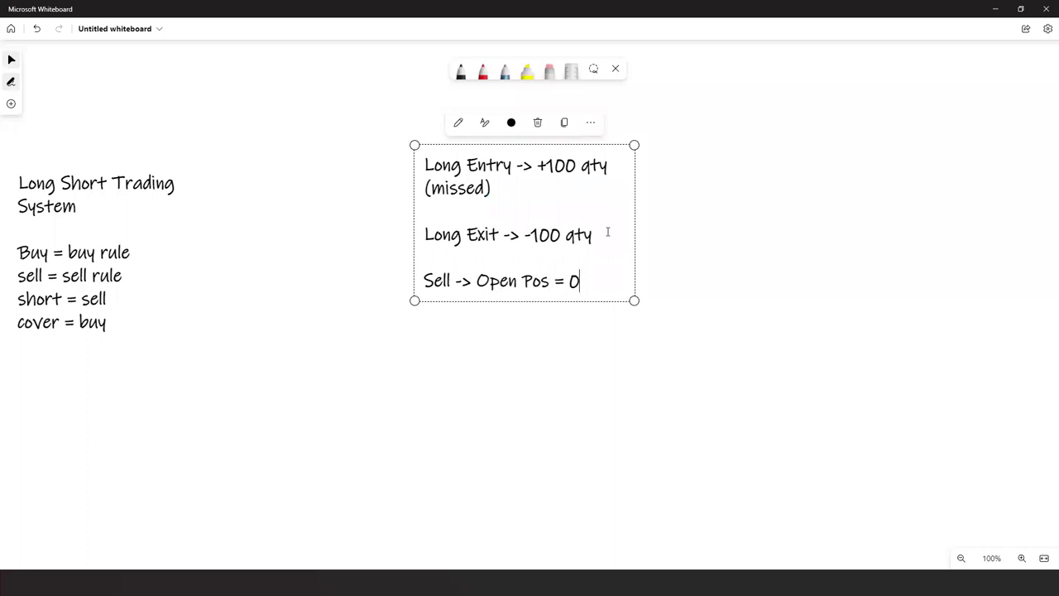
{"action": "type", "text": ", Position = 0"}
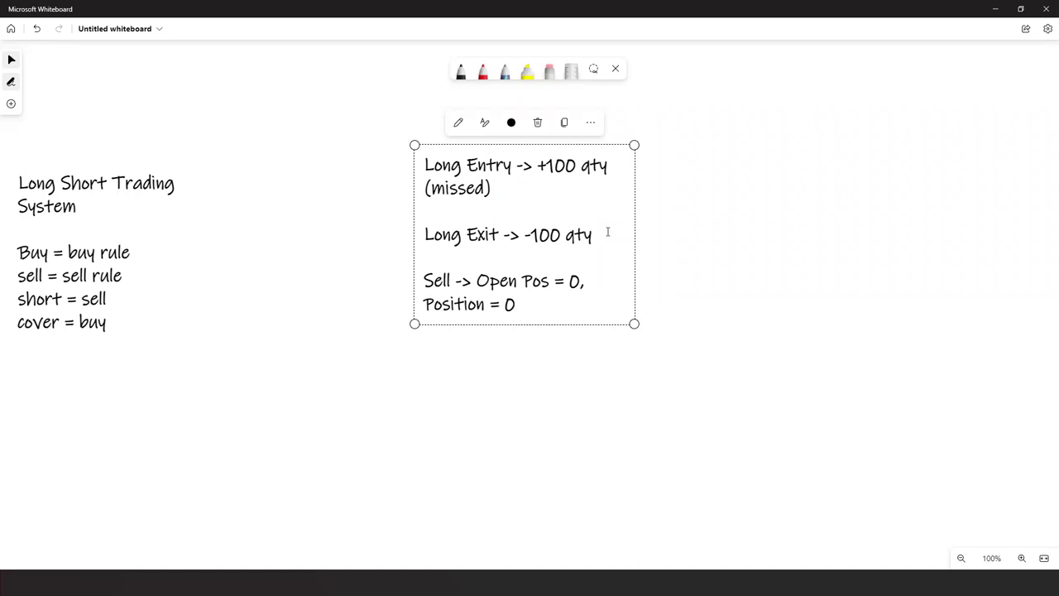
- Append "(skipped intelligently)" to the Long Exit line and finish editing the note
{"action": "left_click_drag", "start_coordinate": [491, 188], "coordinate": [437, 165]}
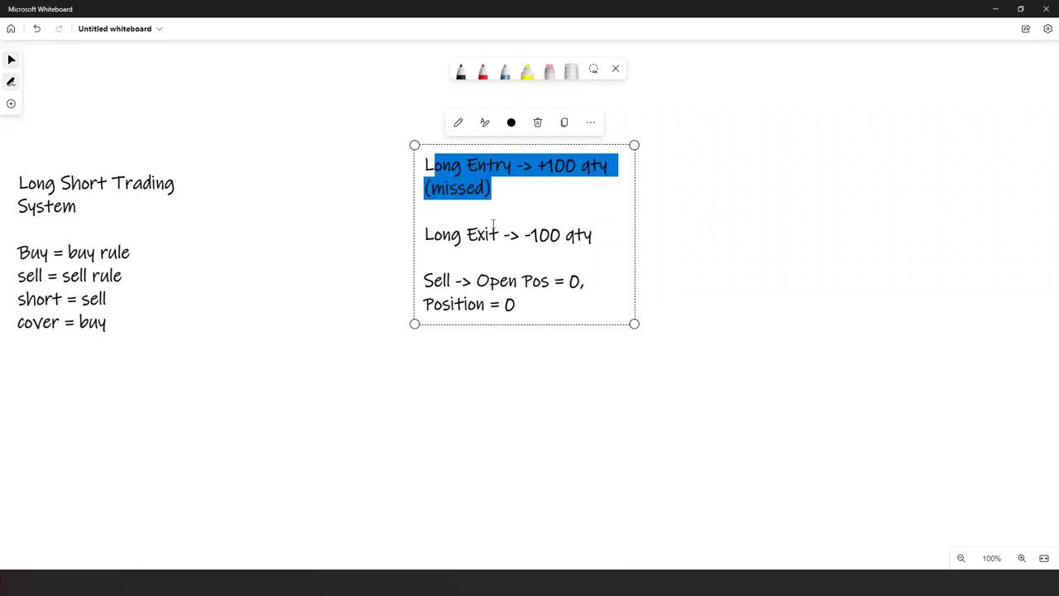
{"action": "left_click", "coordinate": [533, 234]}
{"action": "left_click", "coordinate": [599, 234]}
{"action": "type", "text": "("}
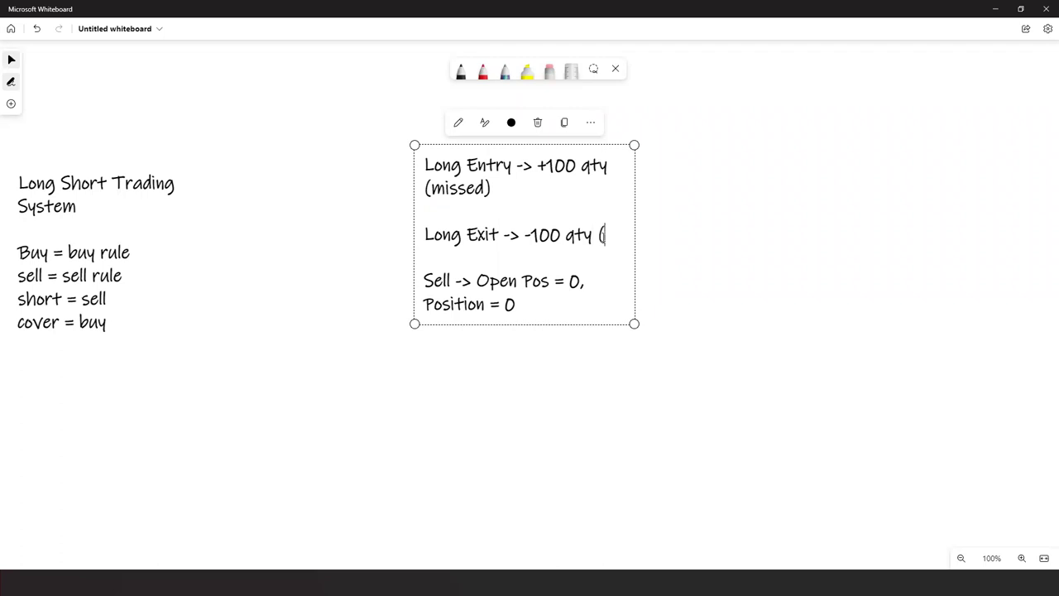
{"action": "type", "text": "skipped intelligently)"}
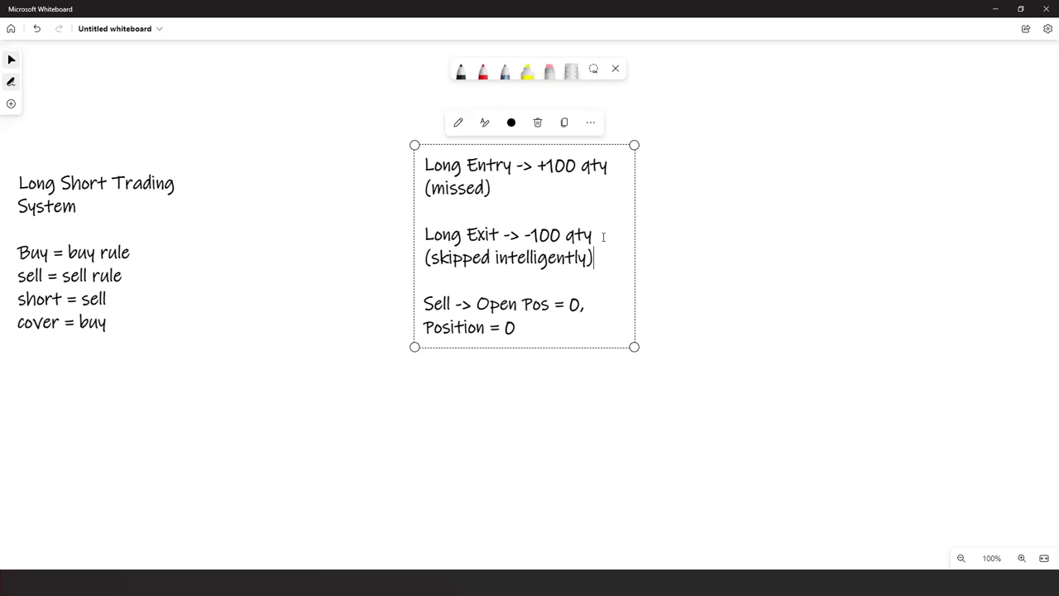
{"action": "left_click", "coordinate": [509, 396]}
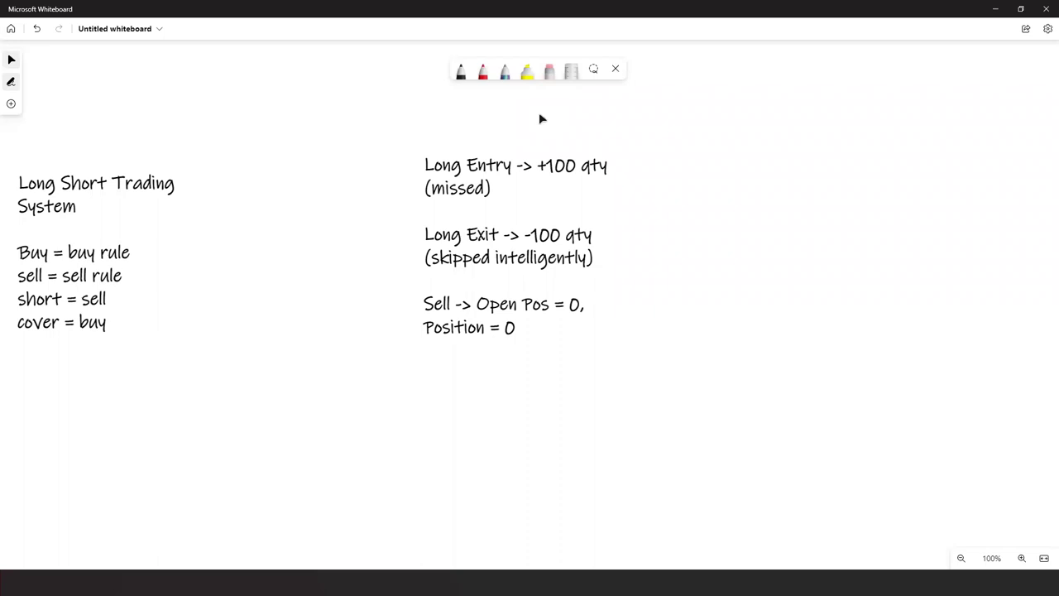
- Switch to Chrome and show the Algomojo article on the PlaceSmartOrder feature
{"action": "key", "text": "super+d"}
{"action": "mouse_move", "coordinate": [620, 583]}
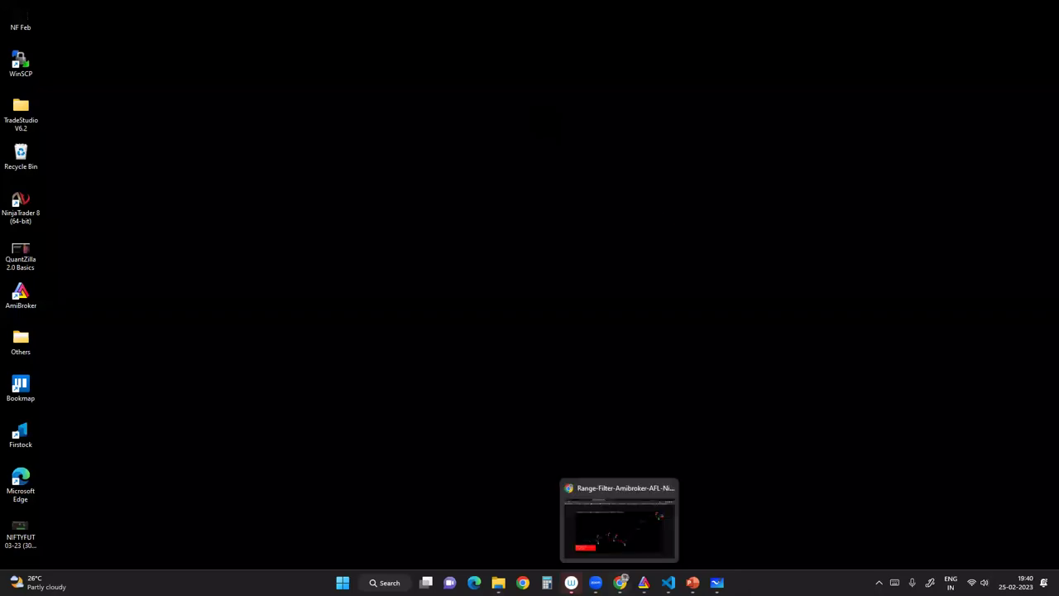
{"action": "left_click", "coordinate": [627, 526]}
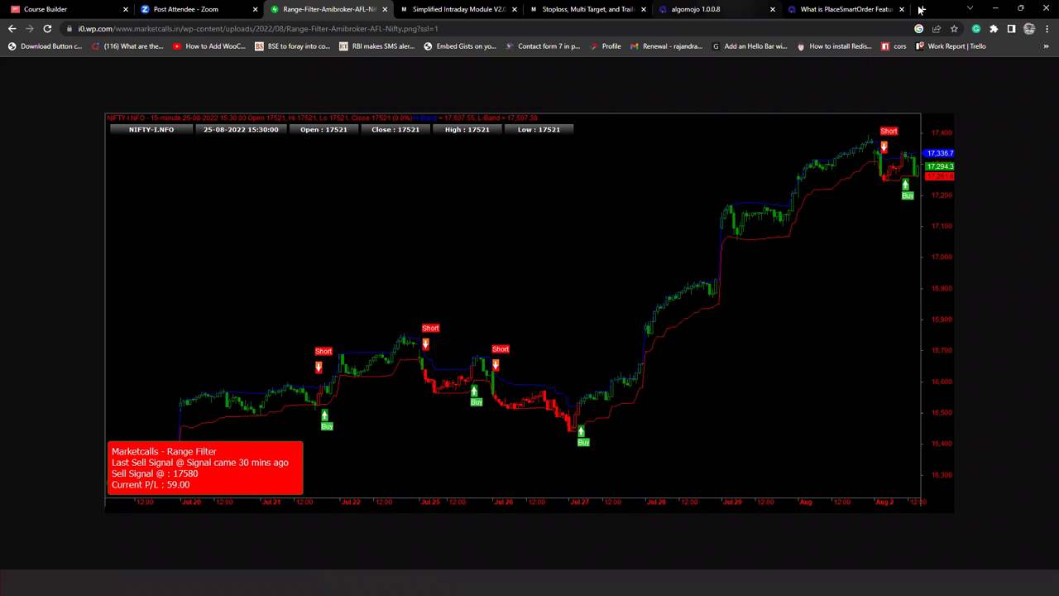
{"action": "left_click", "coordinate": [854, 8]}
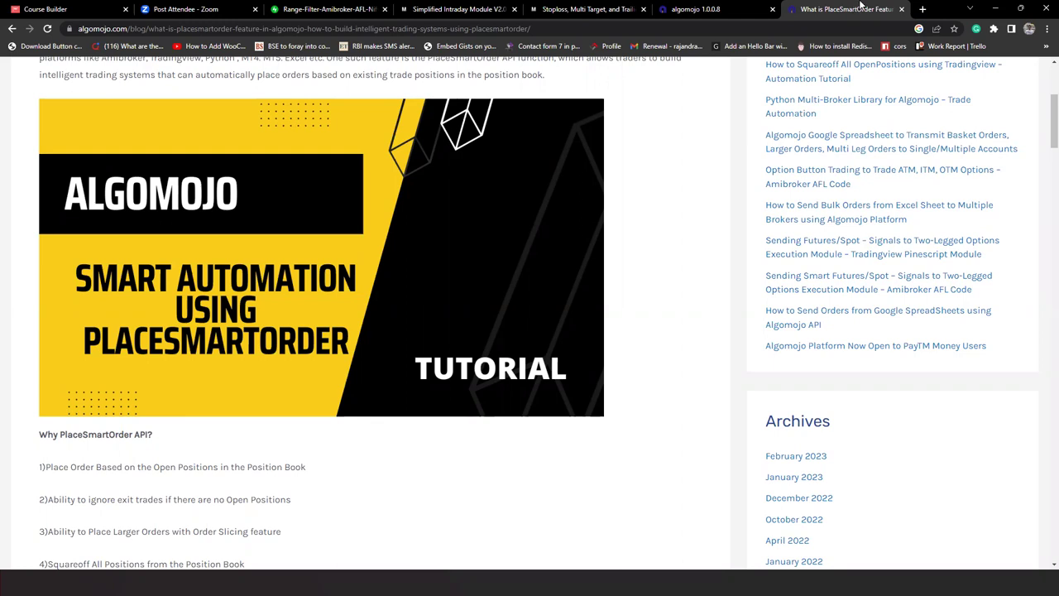
- Load algomojo.com in a new tab and go to the Amibroker Modules page of the ARROW-Library
{"action": "left_click", "coordinate": [923, 9]}
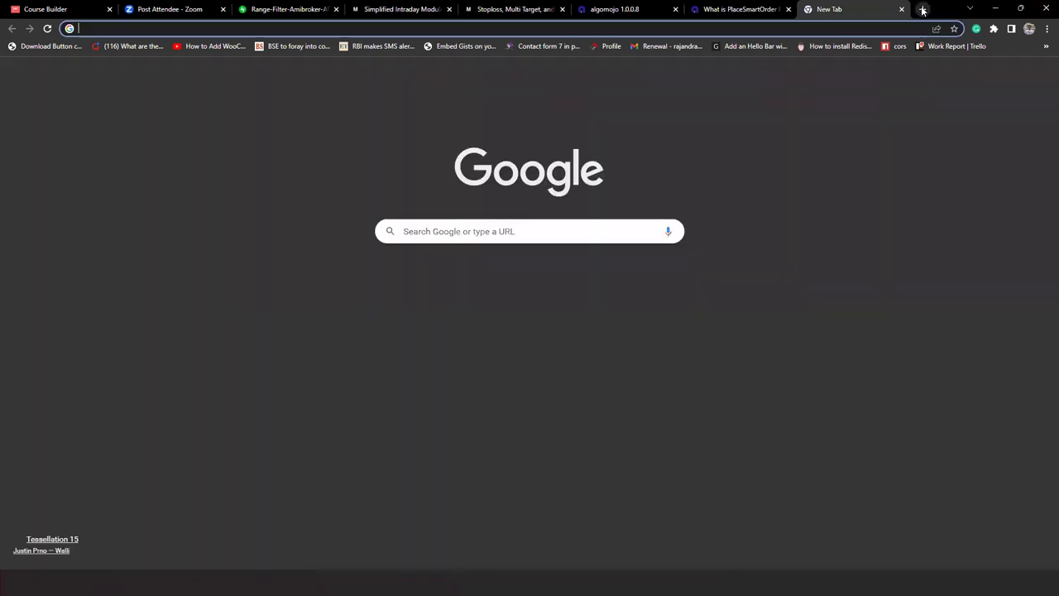
{"action": "type", "text": "algo"}
{"action": "key", "text": "Right"}
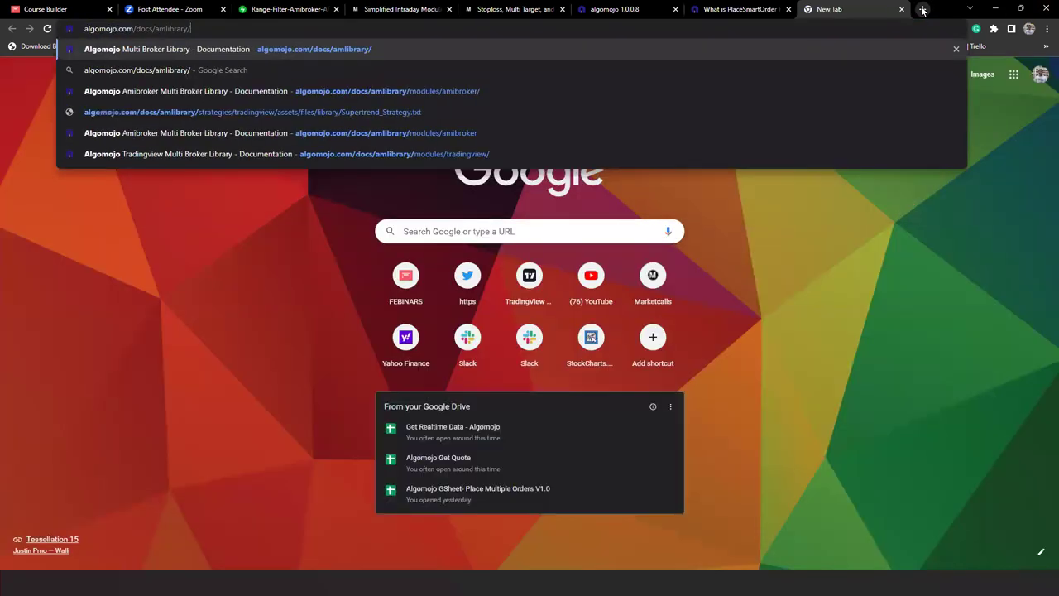
{"action": "key", "text": "BackSpace"}
{"action": "key", "text": "BackSpace"}
{"action": "key", "text": "BackSpace"}
{"action": "key", "text": "BackSpace"}
{"action": "key", "text": "BackSpace"}
{"action": "key", "text": "BackSpace"}
{"action": "key", "text": "BackSpace"}
{"action": "key", "text": "BackSpace"}
{"action": "key", "text": "BackSpace"}
{"action": "key", "text": "BackSpace"}
{"action": "key", "text": "BackSpace"}
{"action": "key", "text": "BackSpace"}
{"action": "key", "text": "BackSpace"}
{"action": "key", "text": "BackSpace"}
{"action": "key", "text": "BackSpace"}
{"action": "key", "text": "BackSpace"}
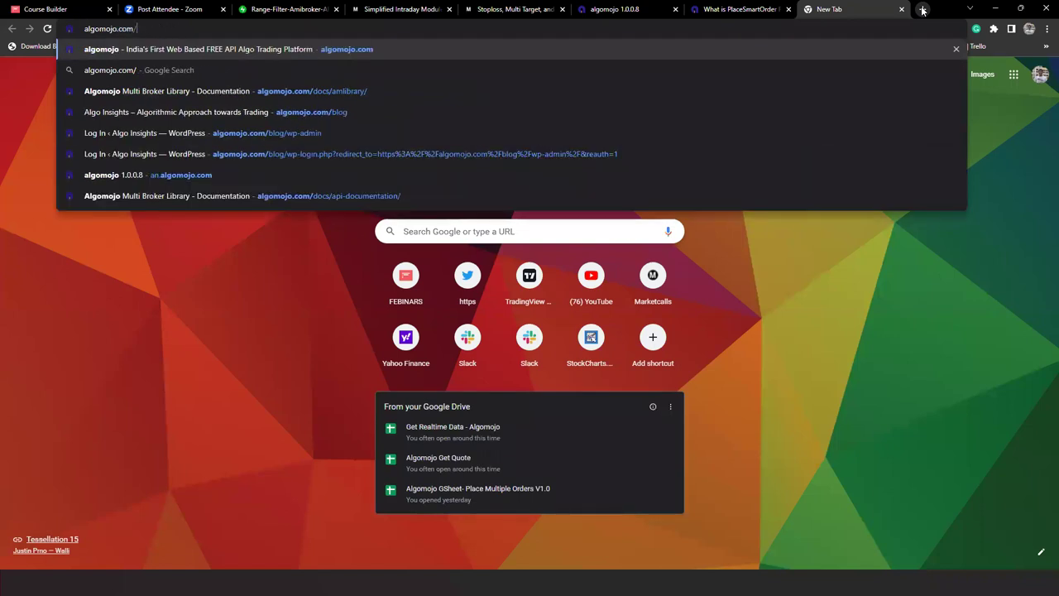
{"action": "key", "text": "Return"}
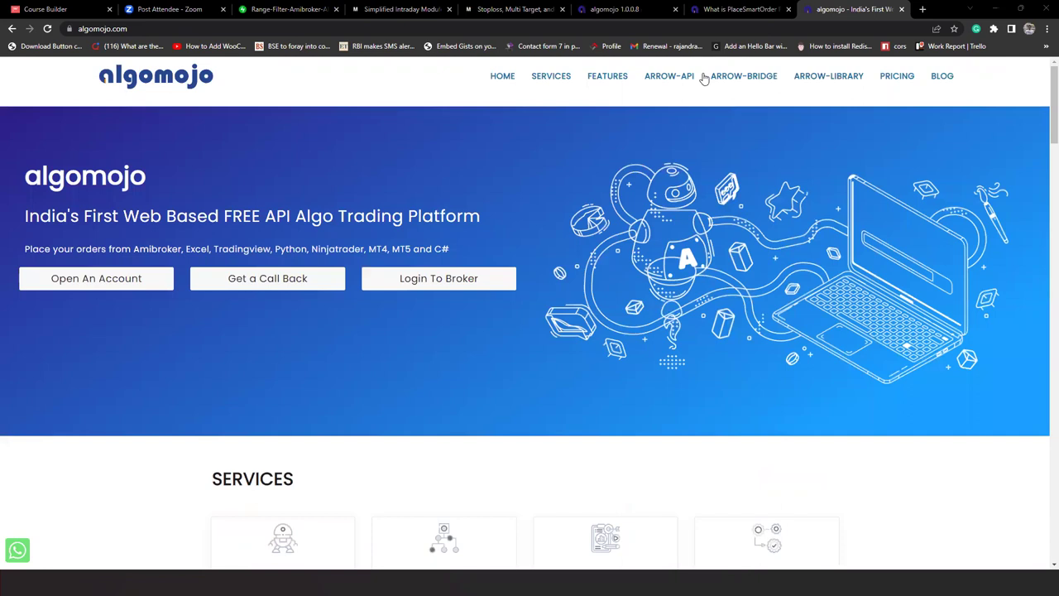
{"action": "left_click", "coordinate": [832, 77]}
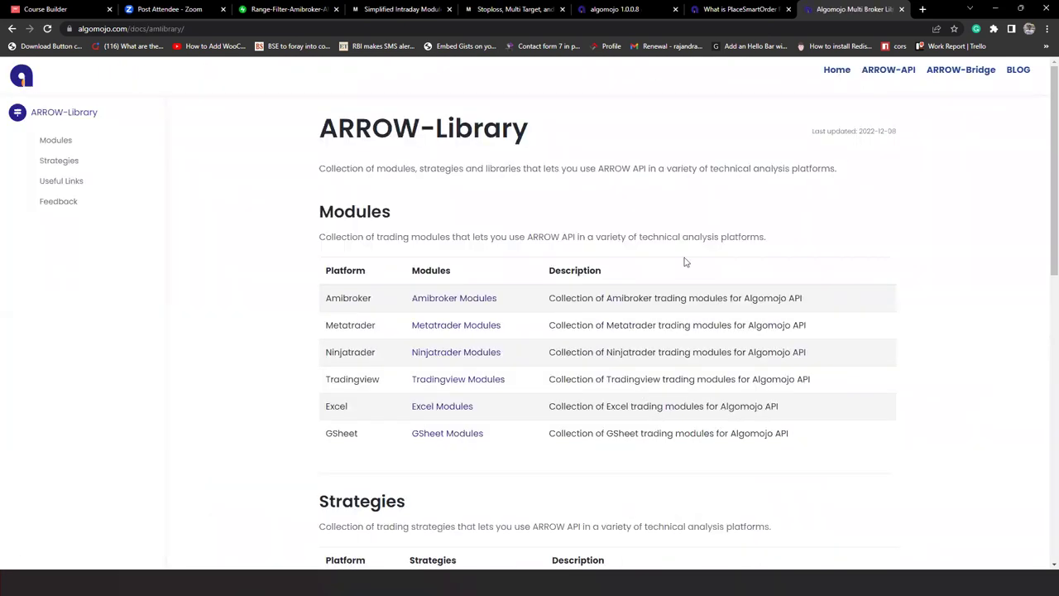
{"action": "left_click", "coordinate": [426, 301]}
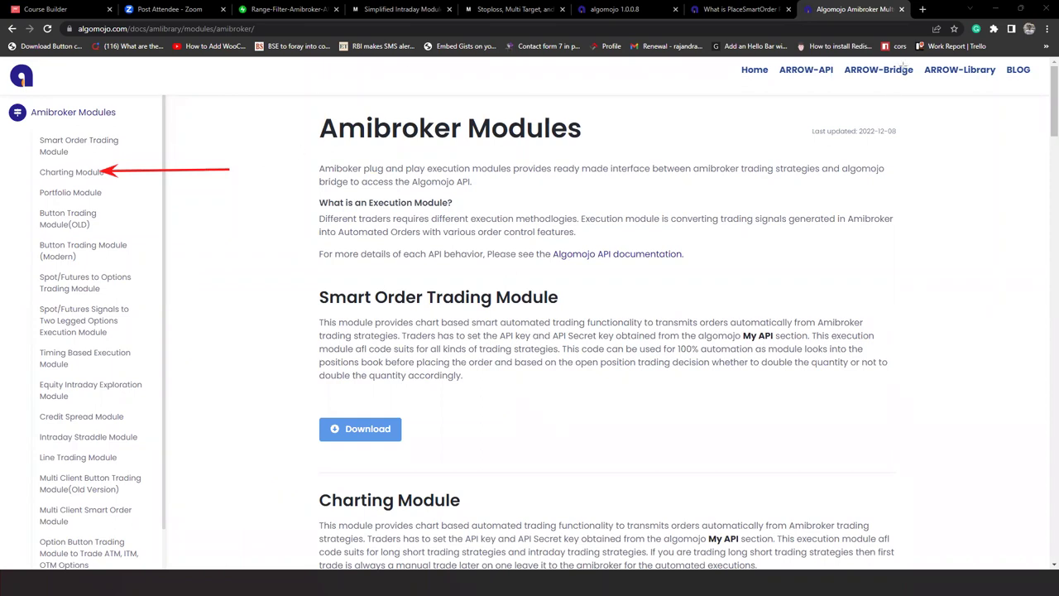
- Point arrows at Smart Order Trading Module and Button Trading Module(OLD) in the module list, and clear the annotations
{"action": "left_click_drag", "start_coordinate": [218, 142], "coordinate": [120, 143]}
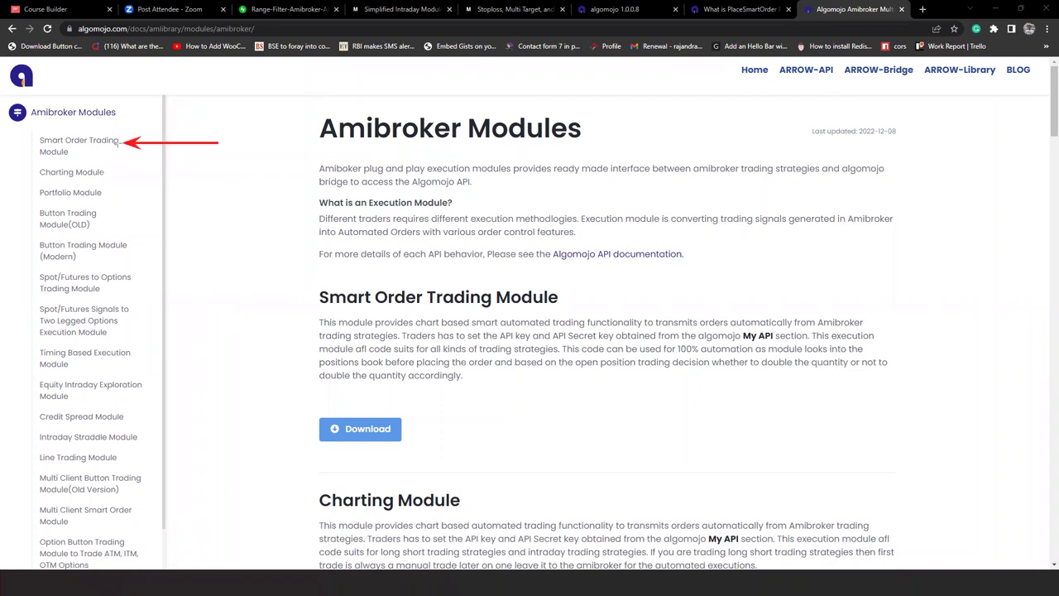
{"action": "left_click_drag", "start_coordinate": [206, 215], "coordinate": [95, 221]}
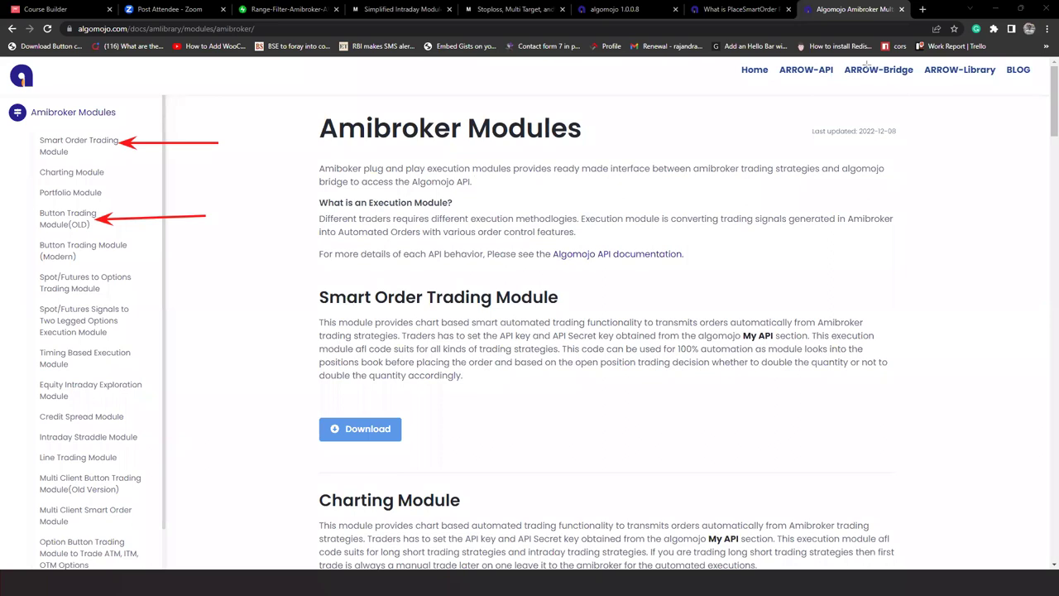
{"action": "key", "text": "e"}
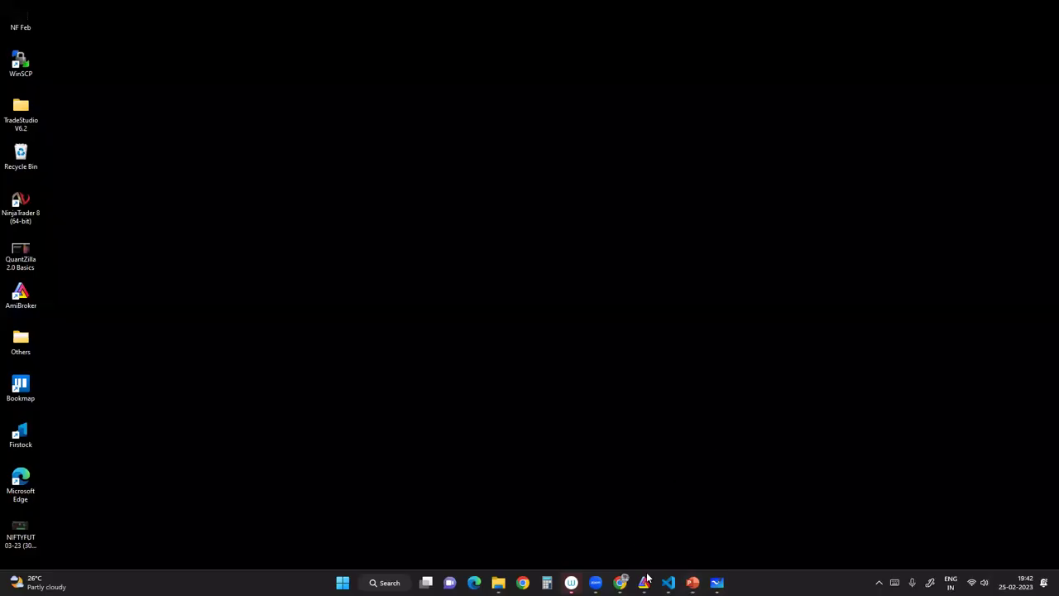
- Switch to AmiBroker and clear all messages from the Trace log
{"action": "mouse_move", "coordinate": [644, 583]}
{"action": "left_click", "coordinate": [523, 533]}
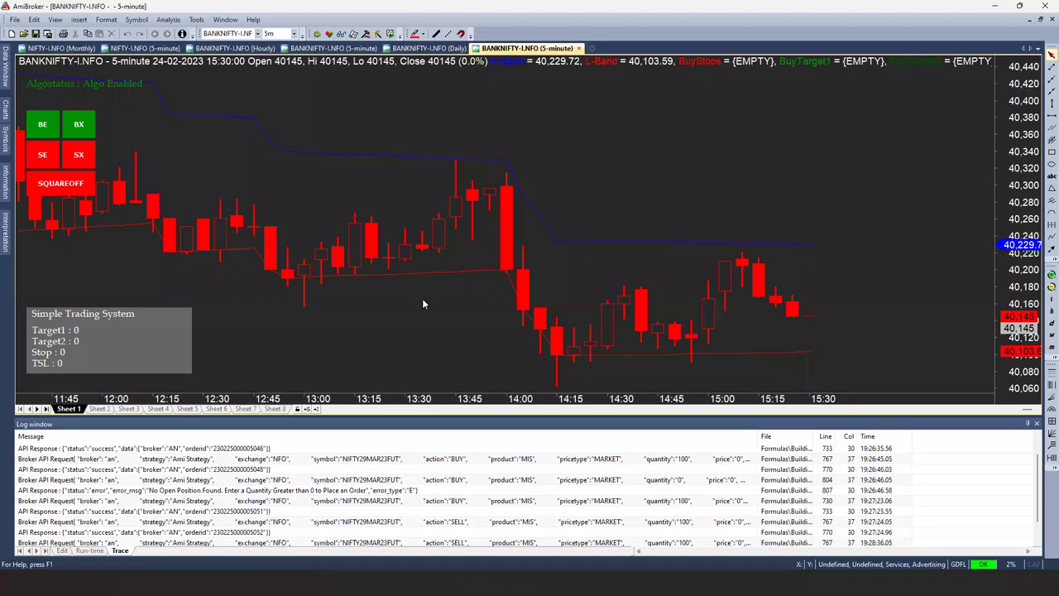
{"action": "right_click", "coordinate": [284, 462]}
{"action": "left_click", "coordinate": [294, 495]}
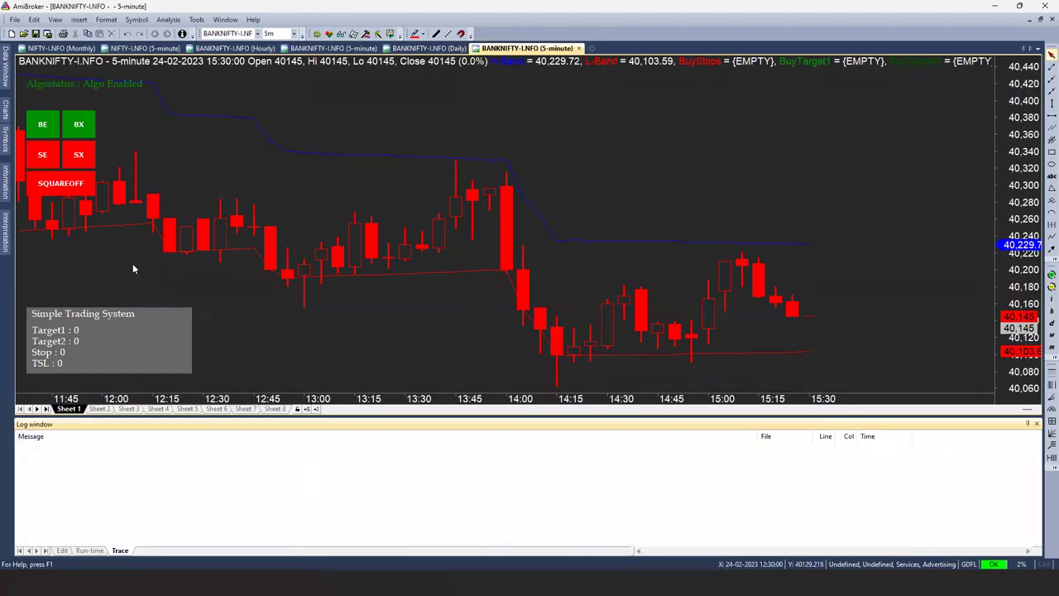
- Send a buy entry (BE) order from the chart and widen the log's Message column to reveal more of the request
{"action": "left_click", "coordinate": [43, 125]}
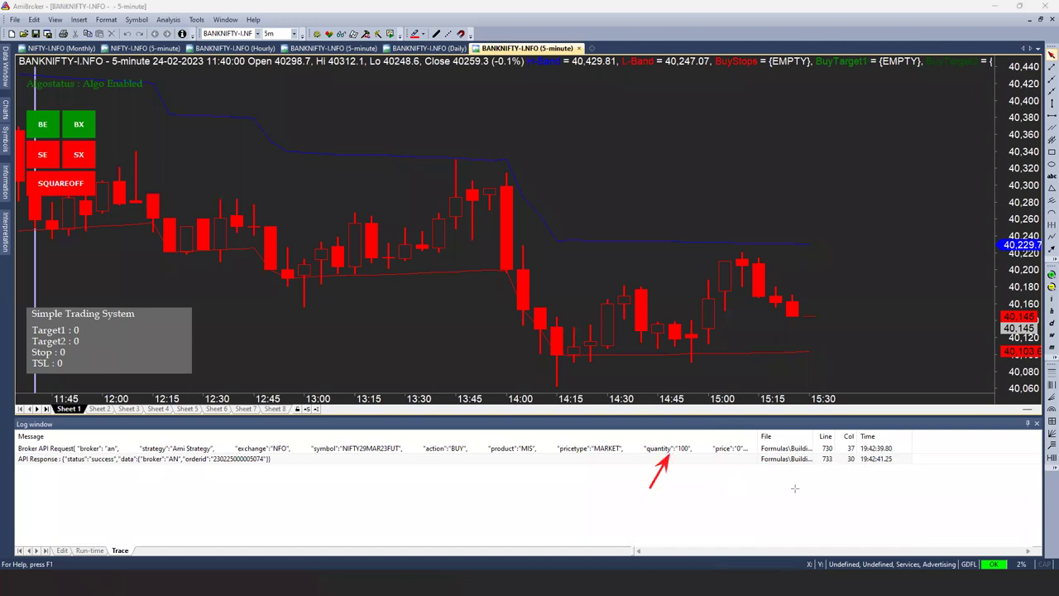
{"action": "left_click_drag", "start_coordinate": [758, 436], "coordinate": [1046, 437]}
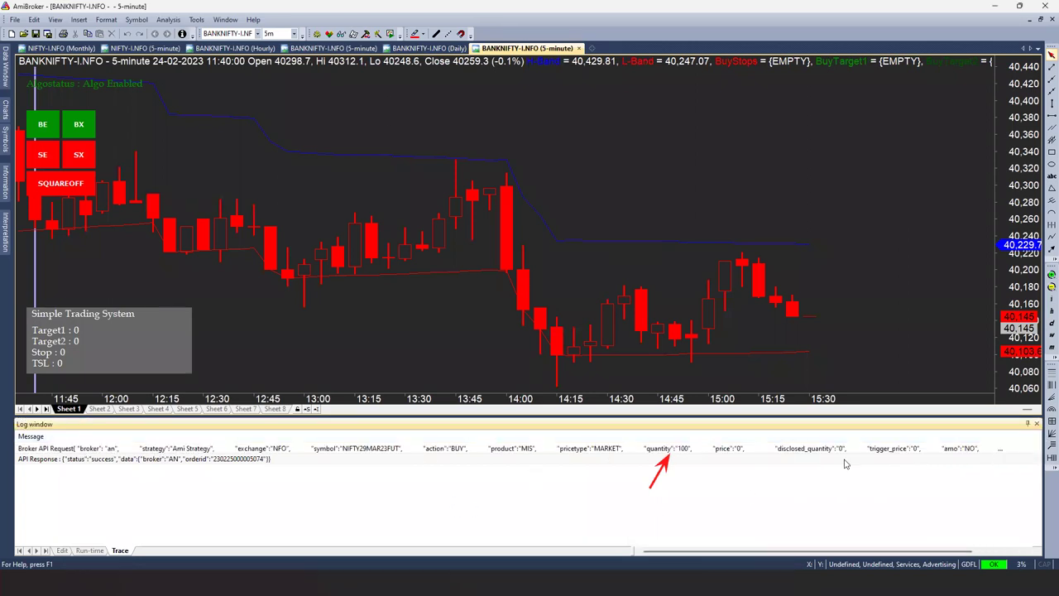
- Send a buy exit (BX) order, square off all positions, and select the square-off response in the log
{"action": "left_click", "coordinate": [83, 126]}
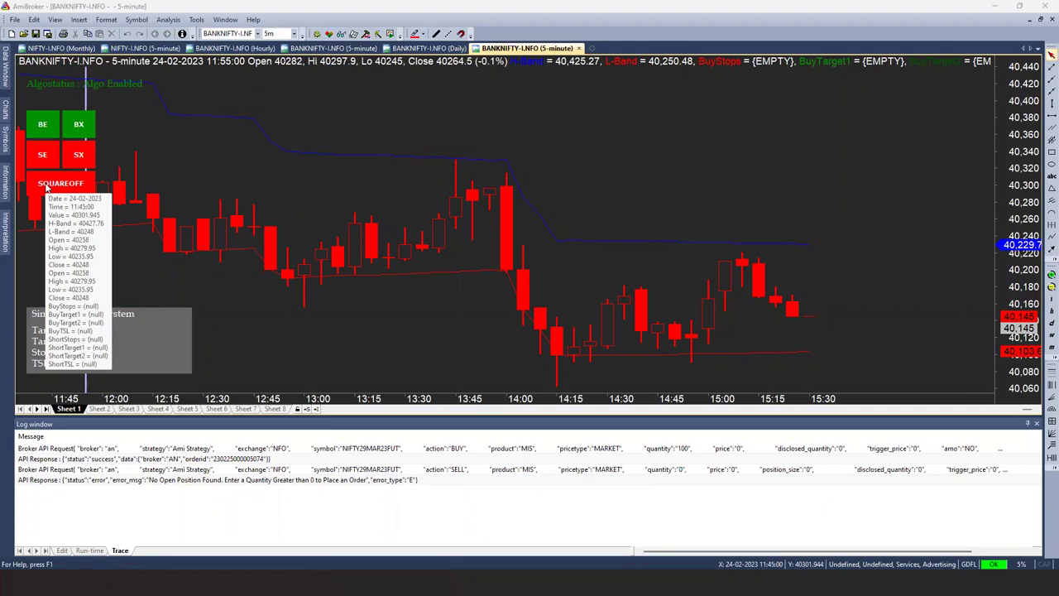
{"action": "left_click", "coordinate": [45, 182]}
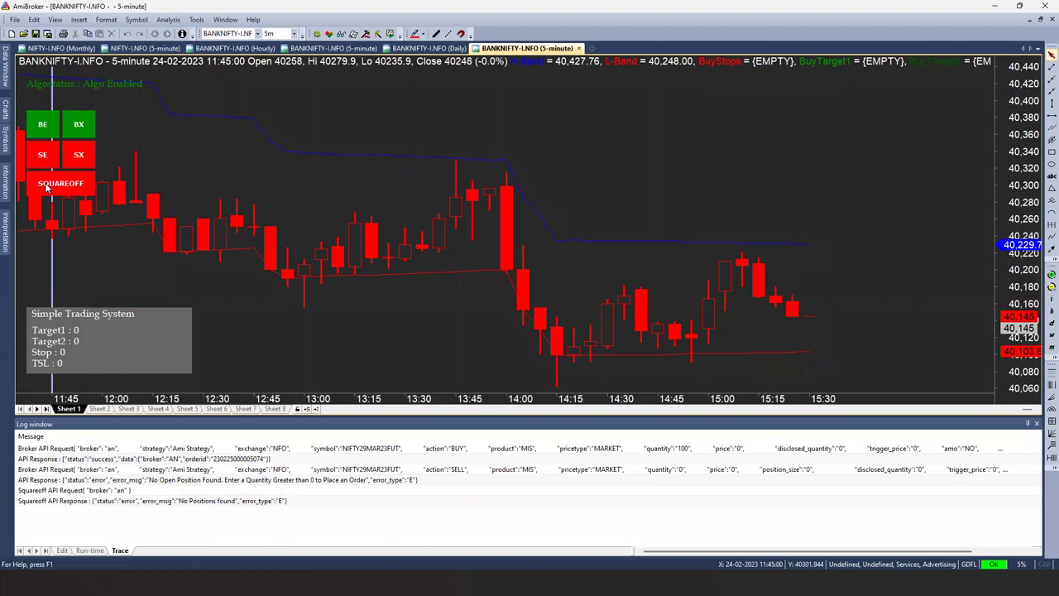
{"action": "left_click", "coordinate": [174, 502]}
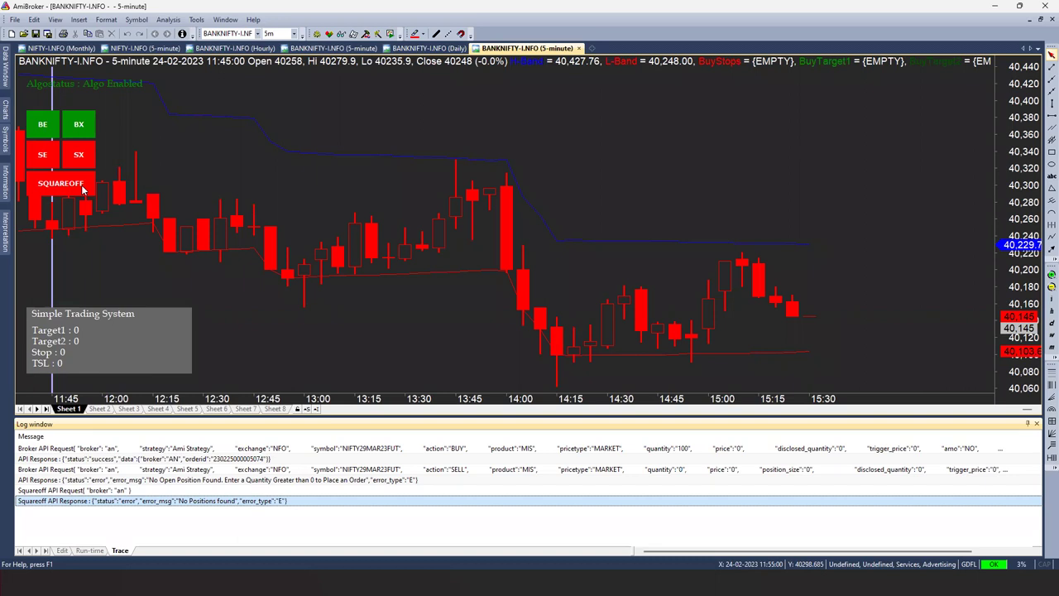
- Switch back to the Amibroker Modules page in Chrome and point an arrow at Spot/Futures to Options Trading Module
{"action": "mouse_move", "coordinate": [314, 212]}
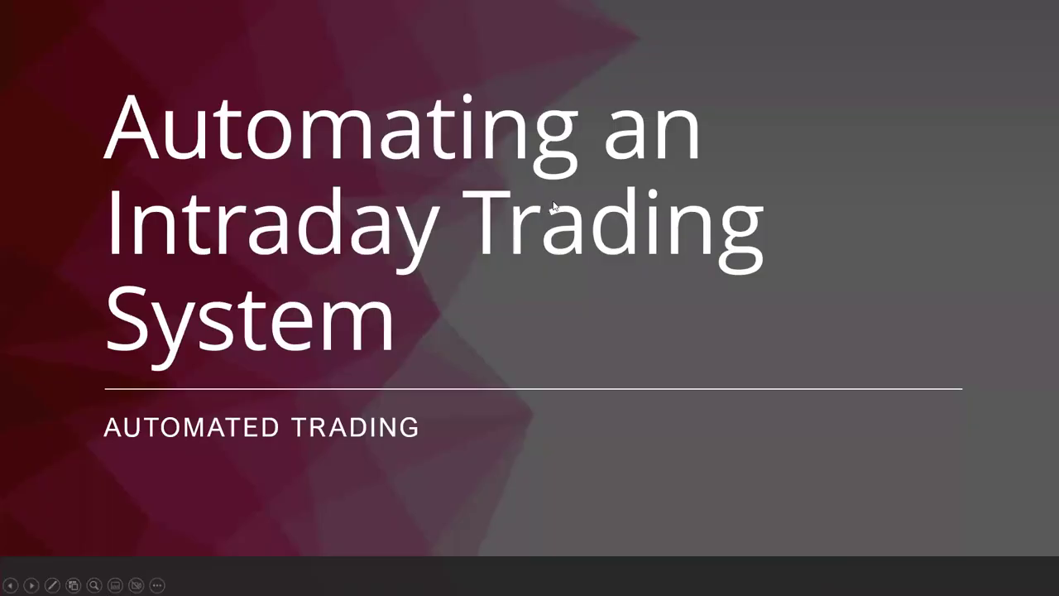
{"action": "key", "text": "alt+Tab"}
{"action": "key", "text": "alt+Tab"}
{"action": "key", "text": "alt+Tab"}
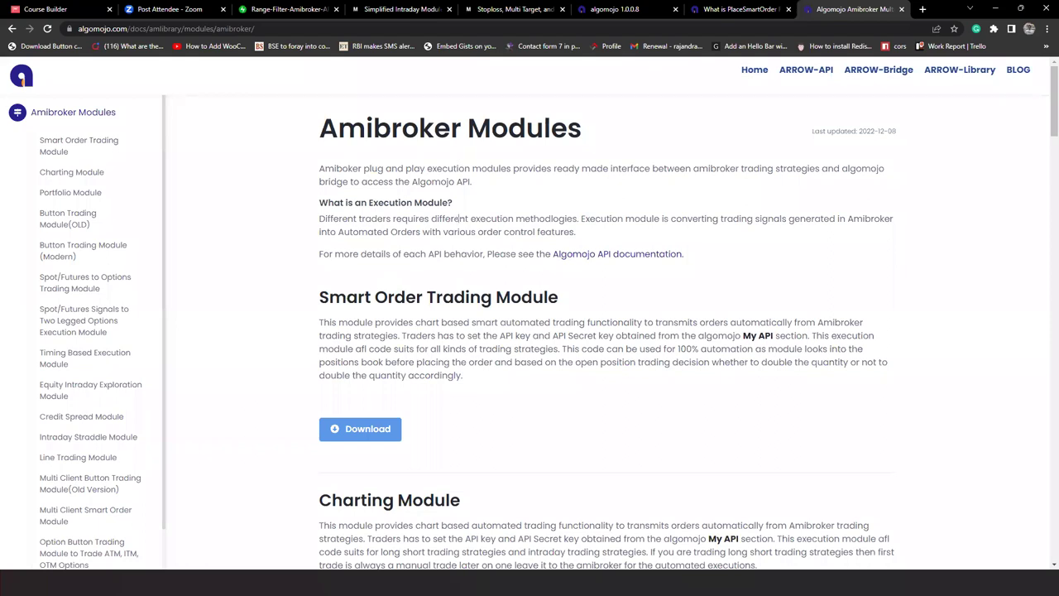
{"action": "left_click_drag", "start_coordinate": [237, 288], "coordinate": [107, 285]}
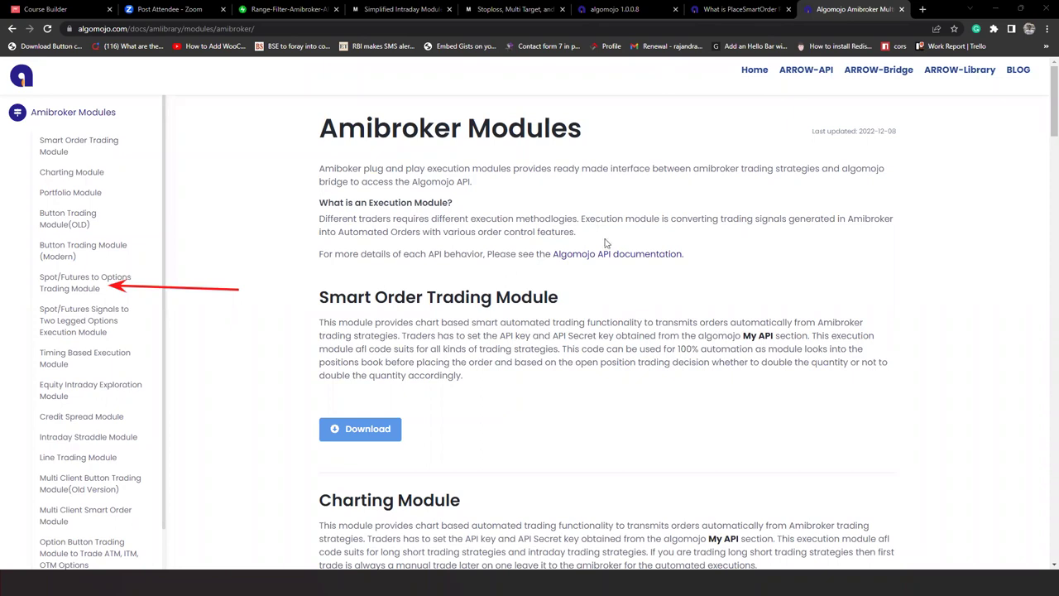
- Go to the Spot/Futures Signals to Two Legged Options Execution Module section and highlight its supported strategies from Credit Spread to Ratio Back Spread
{"action": "left_click", "coordinate": [101, 320]}
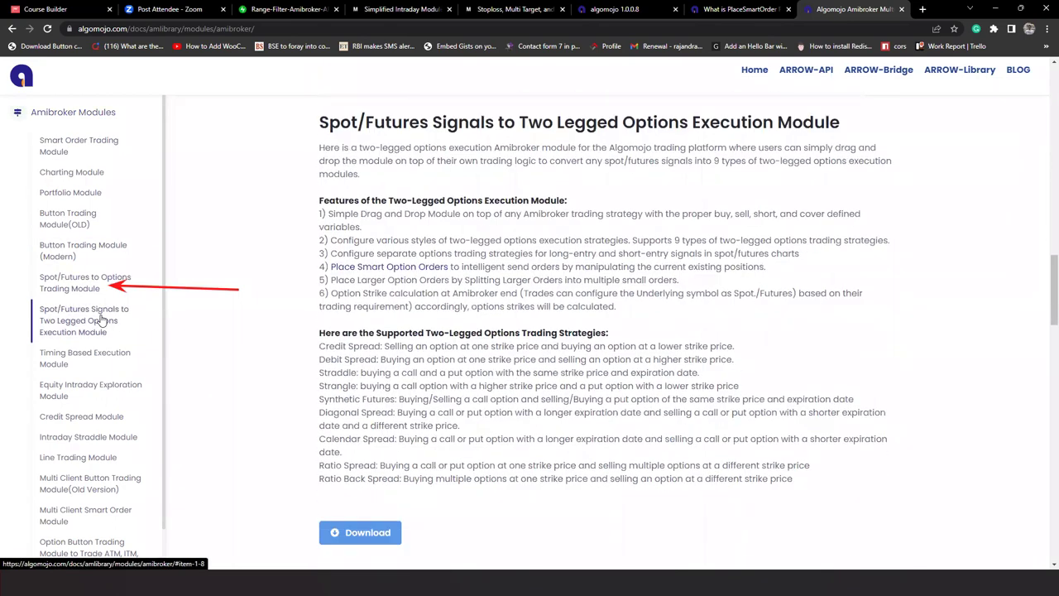
{"action": "left_click_drag", "start_coordinate": [319, 346], "coordinate": [380, 347]}
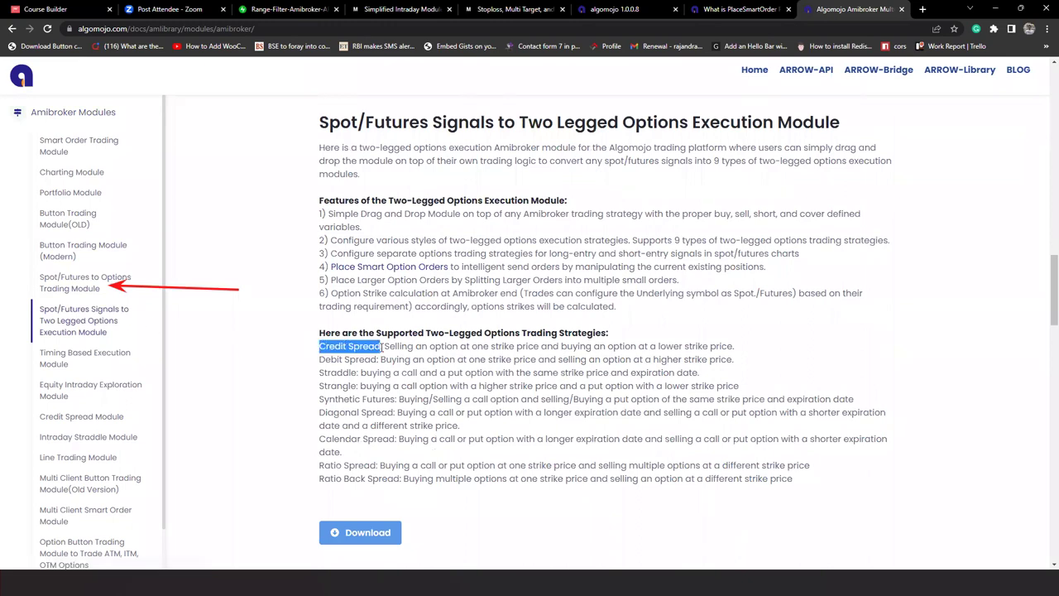
{"action": "left_click_drag", "start_coordinate": [317, 360], "coordinate": [380, 359]}
{"action": "double_click", "coordinate": [339, 385]}
{"action": "double_click", "coordinate": [338, 399]}
{"action": "double_click", "coordinate": [337, 413]}
{"action": "double_click", "coordinate": [340, 439]}
{"action": "left_click", "coordinate": [343, 464]}
{"action": "triple_click", "coordinate": [338, 479]}
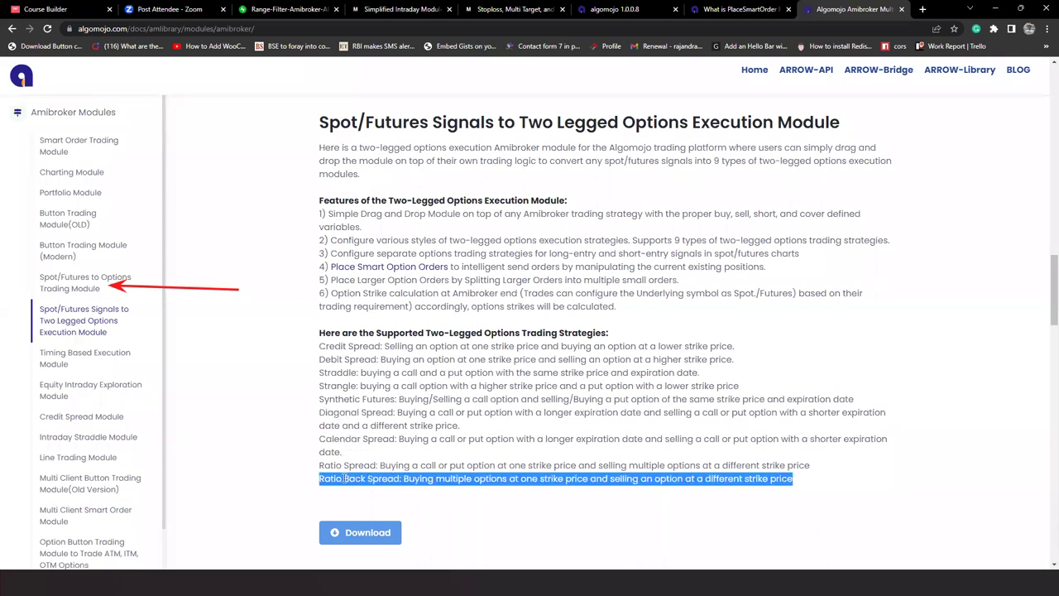
- Select the word Ratio in the Ratio Back Spread line and point an arrow at the Two Legged Options Execution Module entry
{"action": "double_click", "coordinate": [338, 479]}
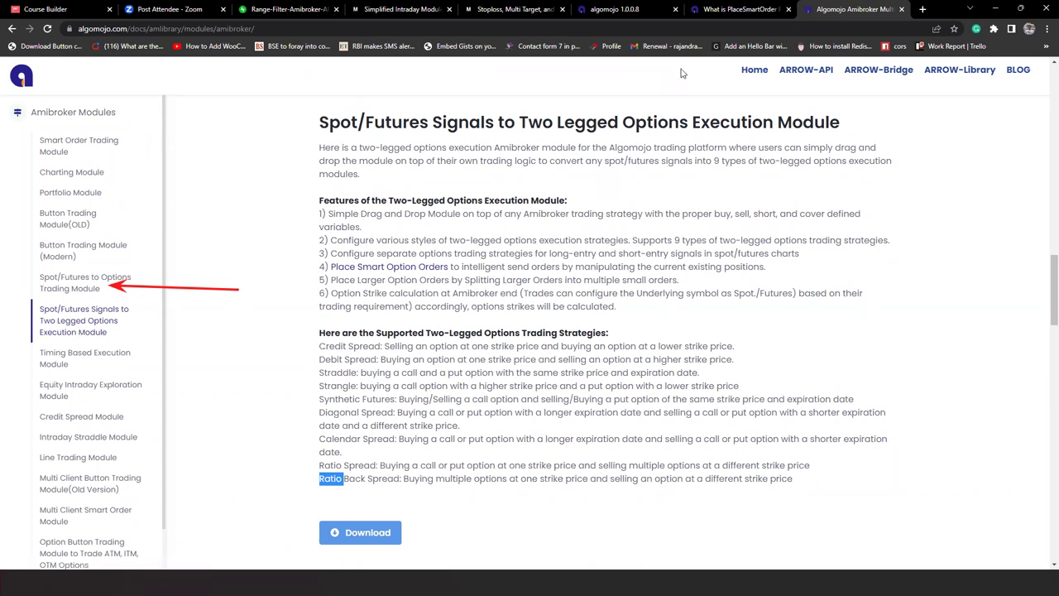
{"action": "left_click_drag", "start_coordinate": [209, 331], "coordinate": [103, 327]}
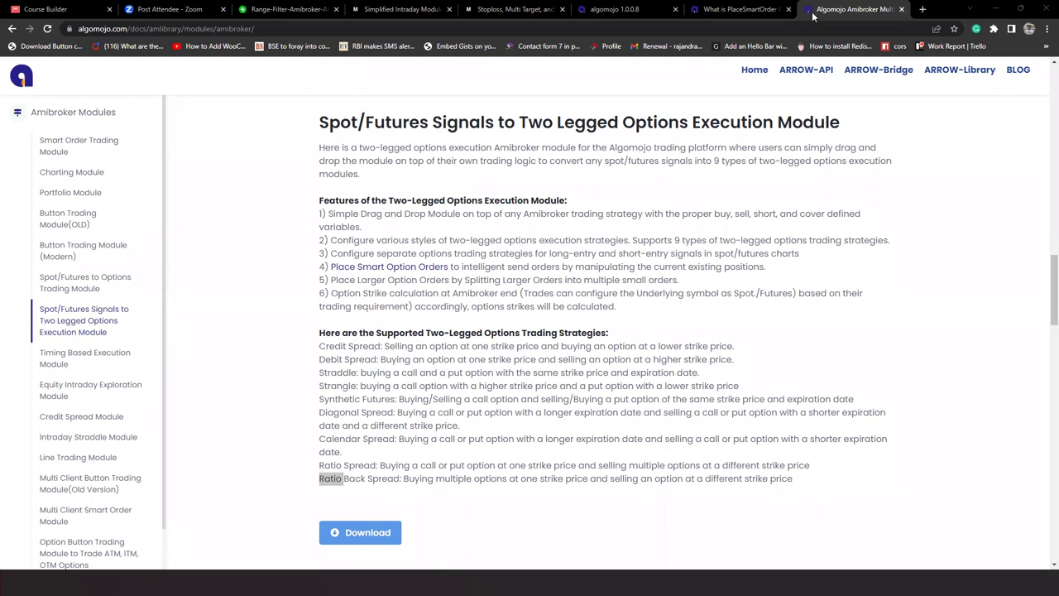
- Open the marketcalls YouTube channel in a new browser tab
{"action": "left_click", "coordinate": [923, 9]}
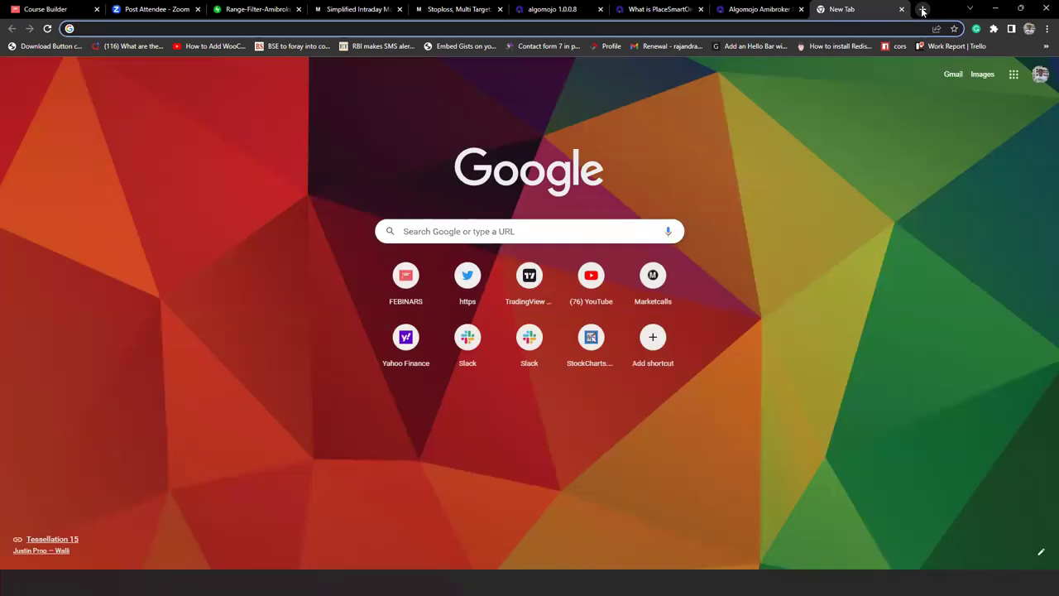
{"action": "type", "text": "youtube.com"}
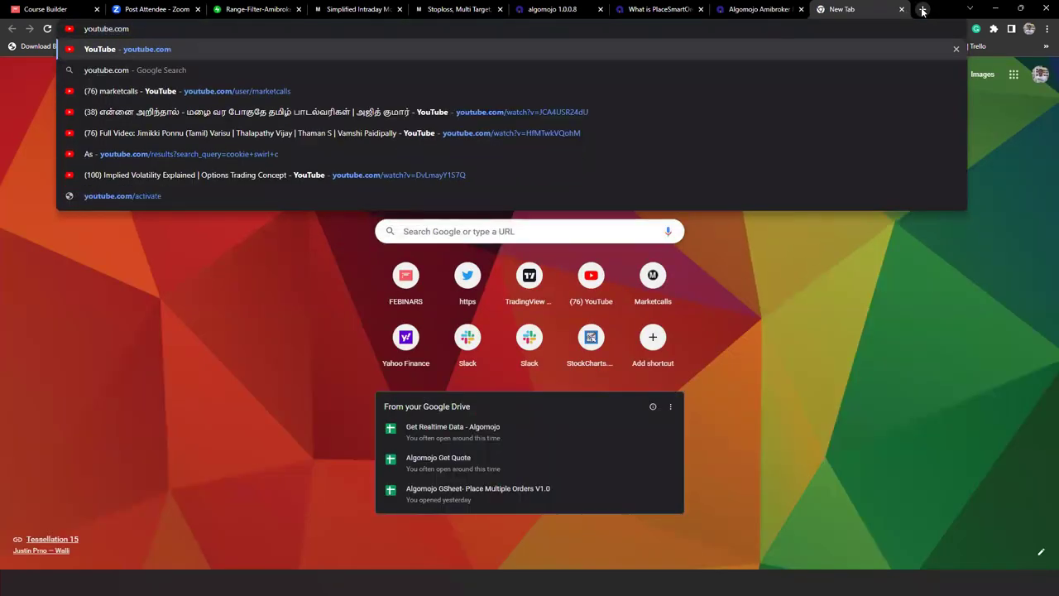
{"action": "key", "text": "Down"}
{"action": "key", "text": "Down"}
{"action": "key", "text": "Return"}
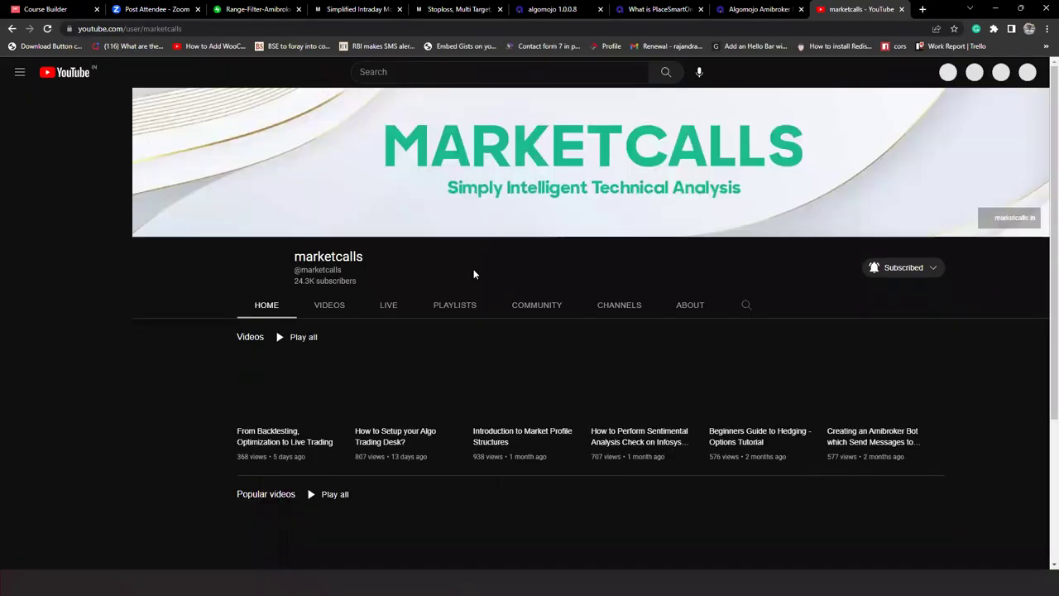
- Show the channel's playlists and browse through the created playlists to Amibroker Tutorial - Basics
{"action": "left_click", "coordinate": [442, 307]}
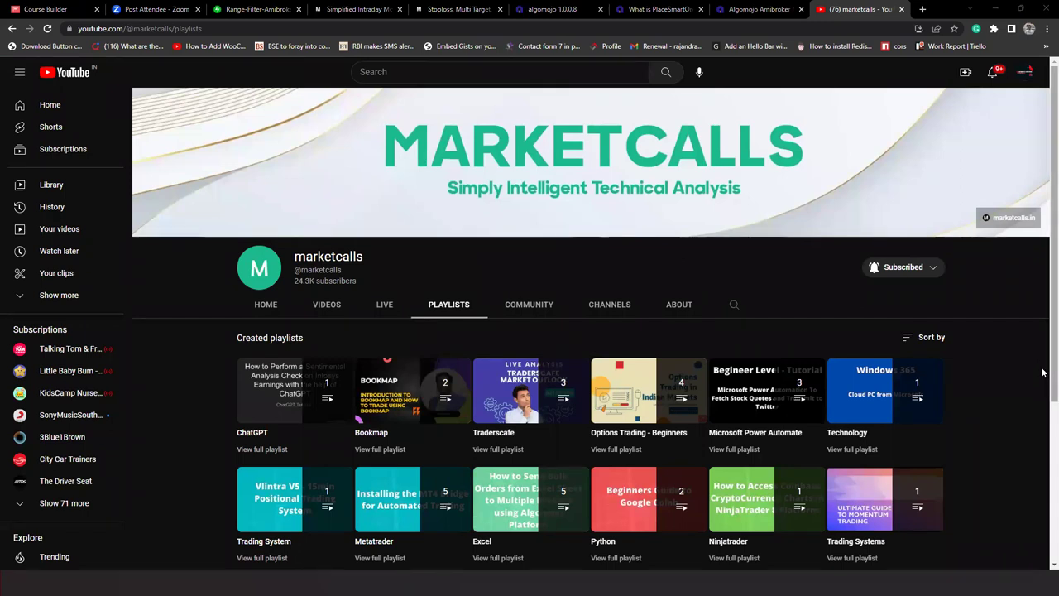
{"action": "scroll", "coordinate": [1043, 397], "scroll_direction": "down", "scroll_amount": 1}
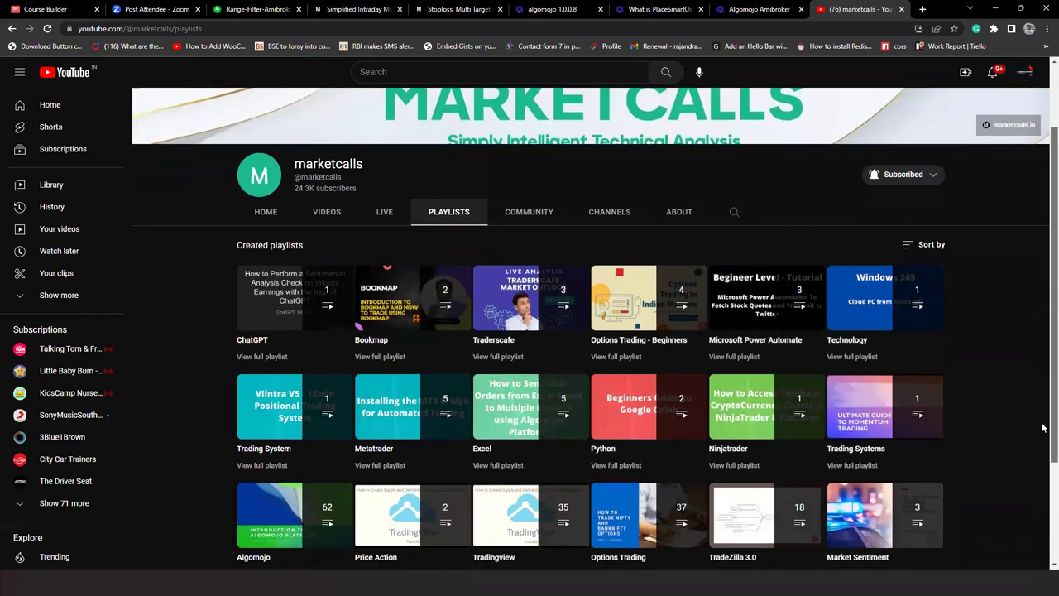
{"action": "scroll", "coordinate": [1043, 447], "scroll_direction": "down", "scroll_amount": 1}
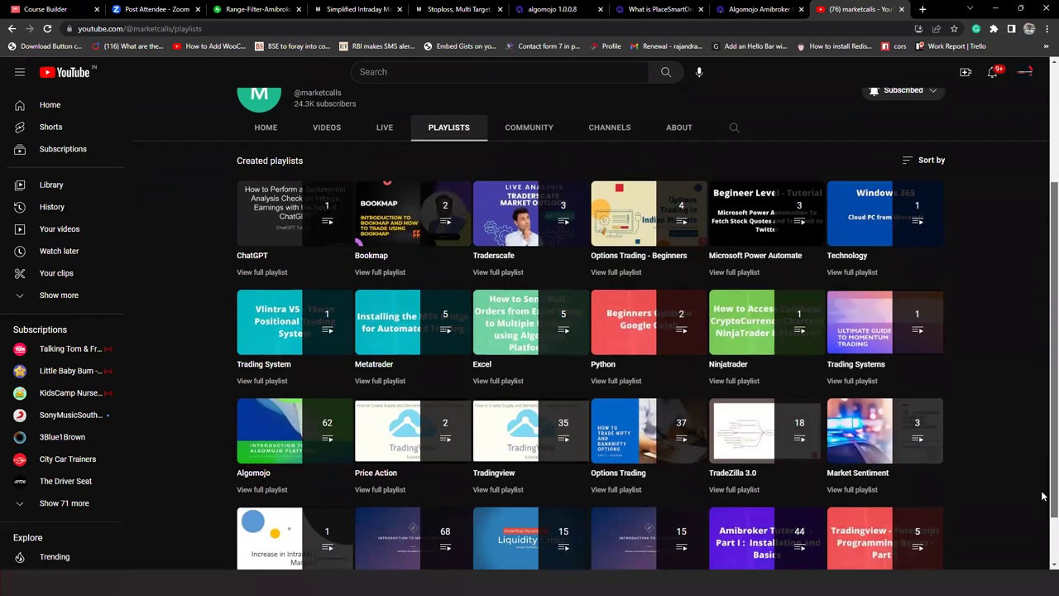
{"action": "scroll", "coordinate": [1043, 500], "scroll_direction": "down", "scroll_amount": 1}
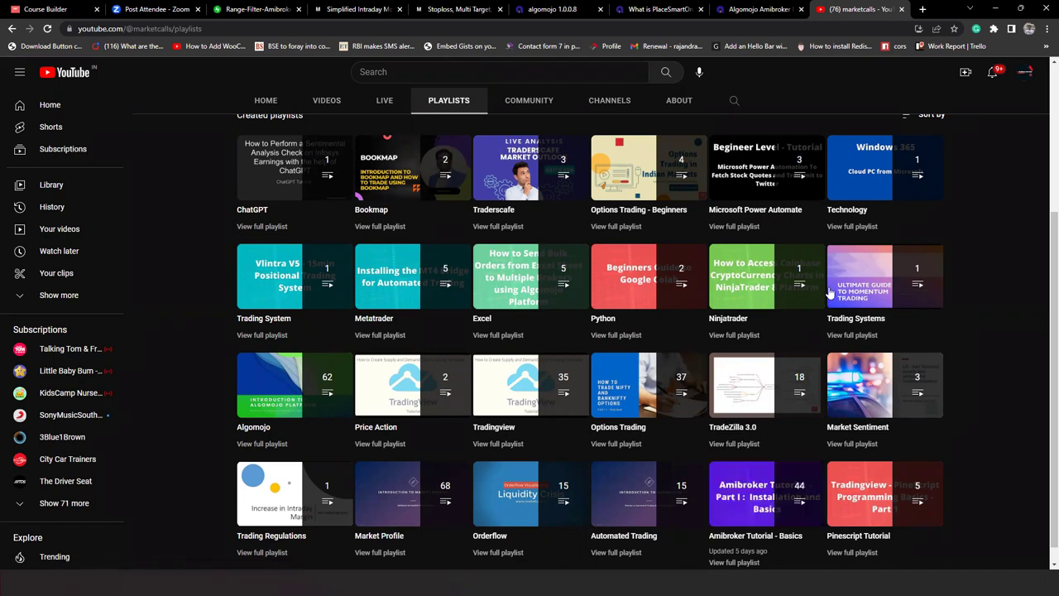
- Return to the Algomojo documentation and open the Tradingview Modules page from the ARROW-Library
{"action": "left_click", "coordinate": [755, 10]}
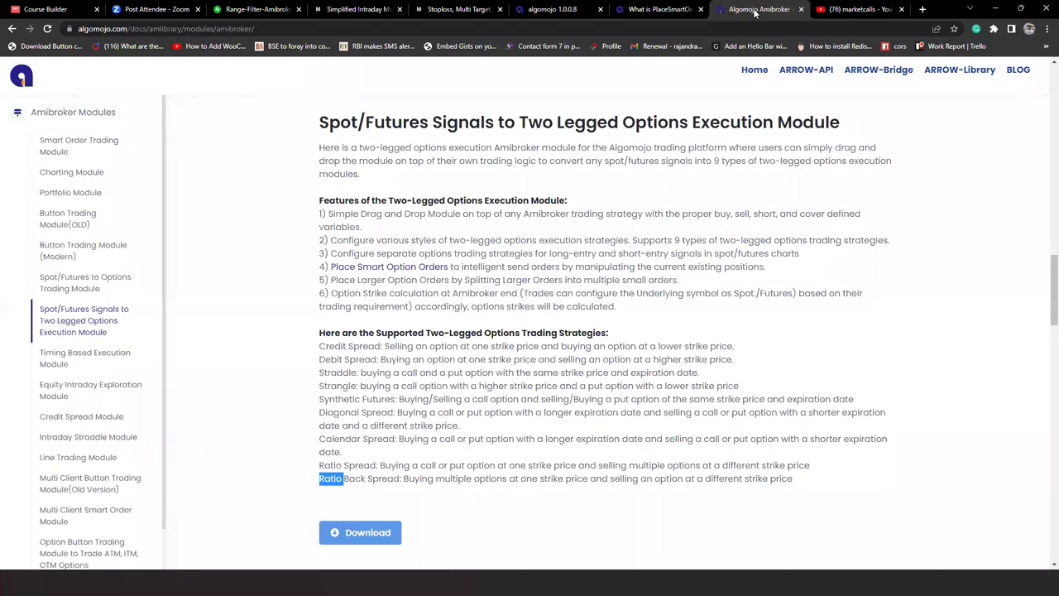
{"action": "key", "text": "super+z"}
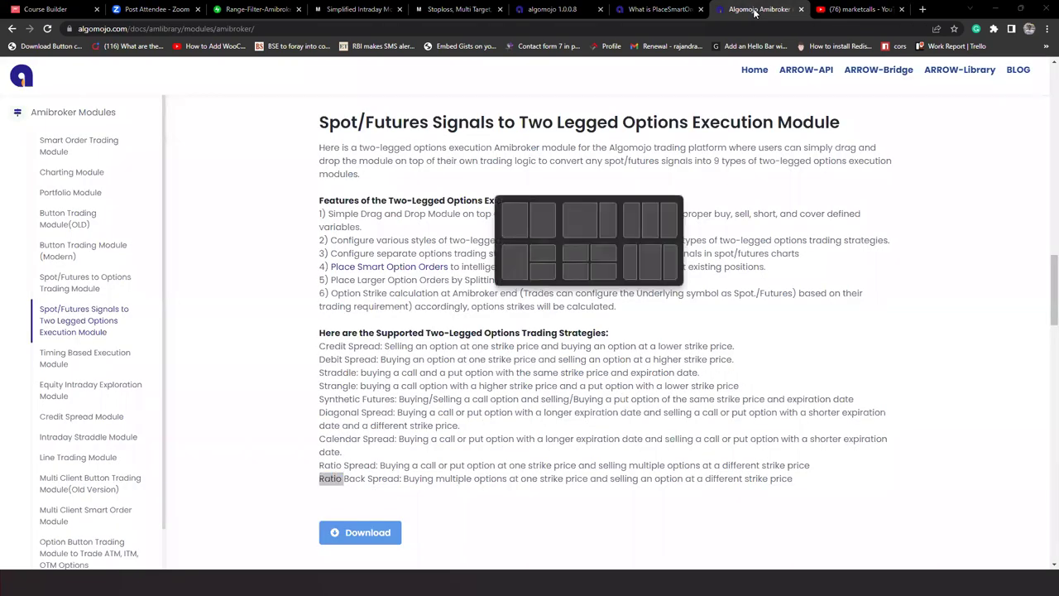
{"action": "key", "text": "Escape"}
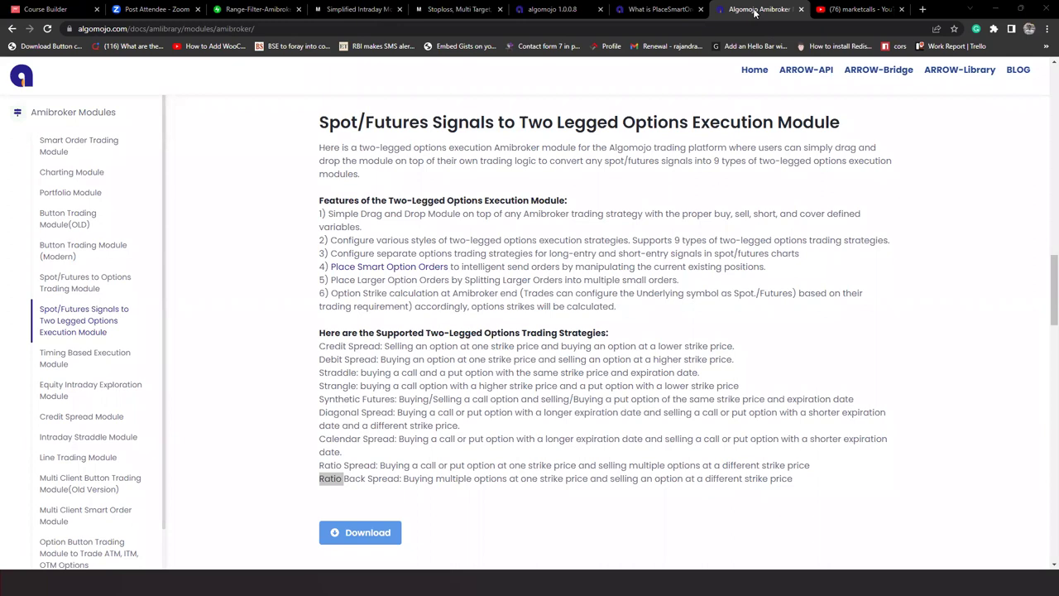
{"action": "left_click", "coordinate": [12, 28]}
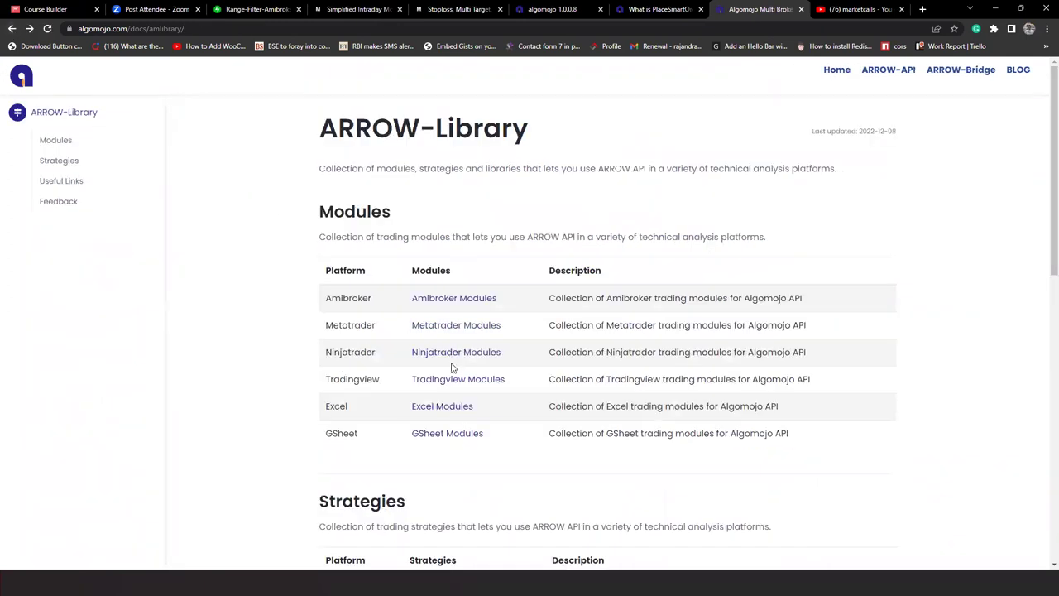
{"action": "left_click", "coordinate": [452, 382]}
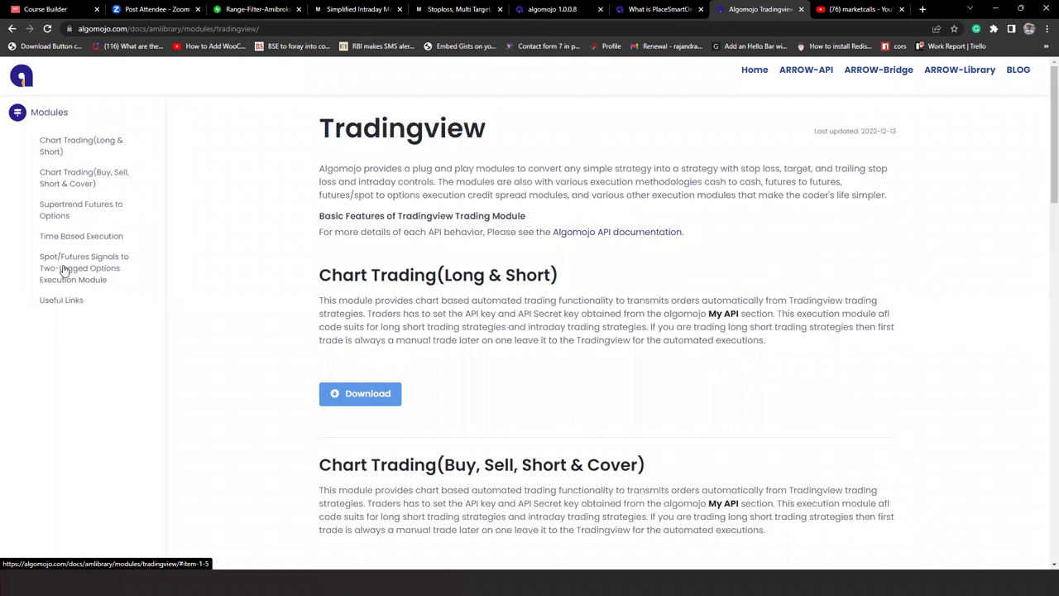
- Reopen the Amibroker Modules page and point arrows at the Smart Order, Portfolio, Button Trading (OLD) and Button Trading (Modern) modules
{"action": "left_click", "coordinate": [12, 28]}
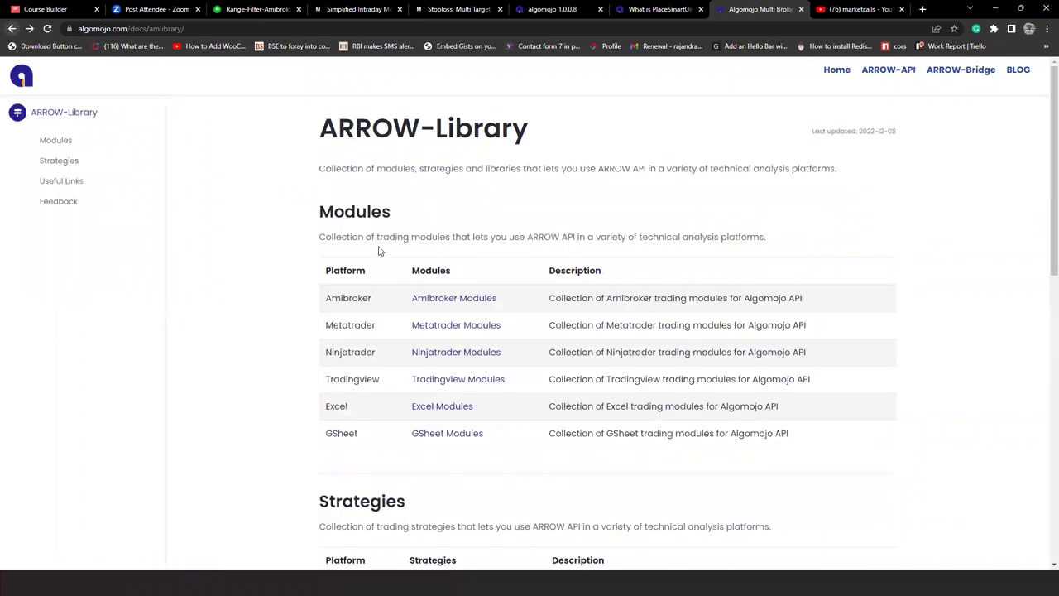
{"action": "left_click", "coordinate": [451, 299]}
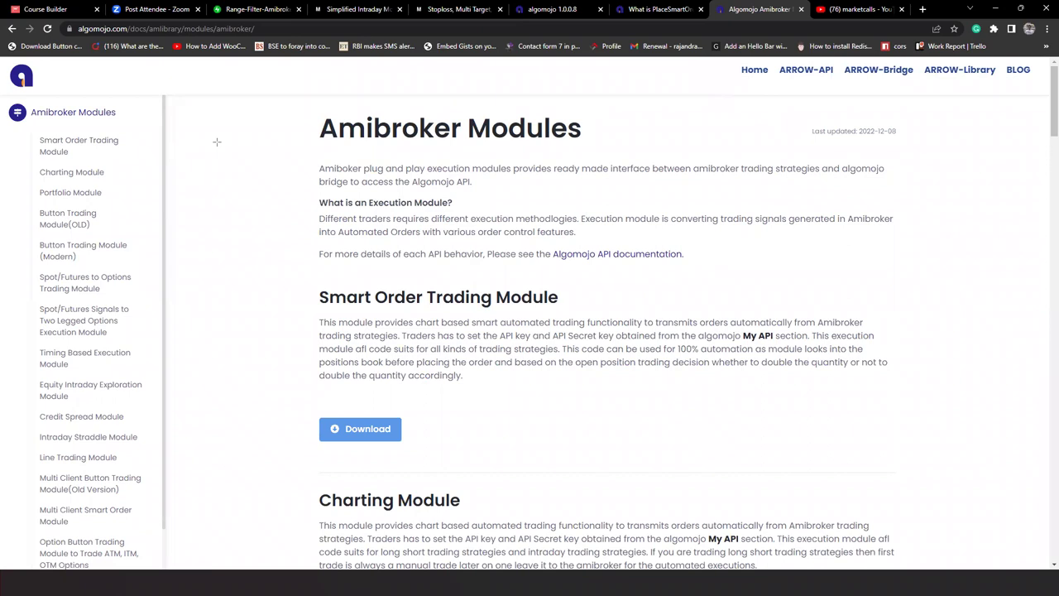
{"action": "left_click_drag", "start_coordinate": [216, 153], "coordinate": [91, 150]}
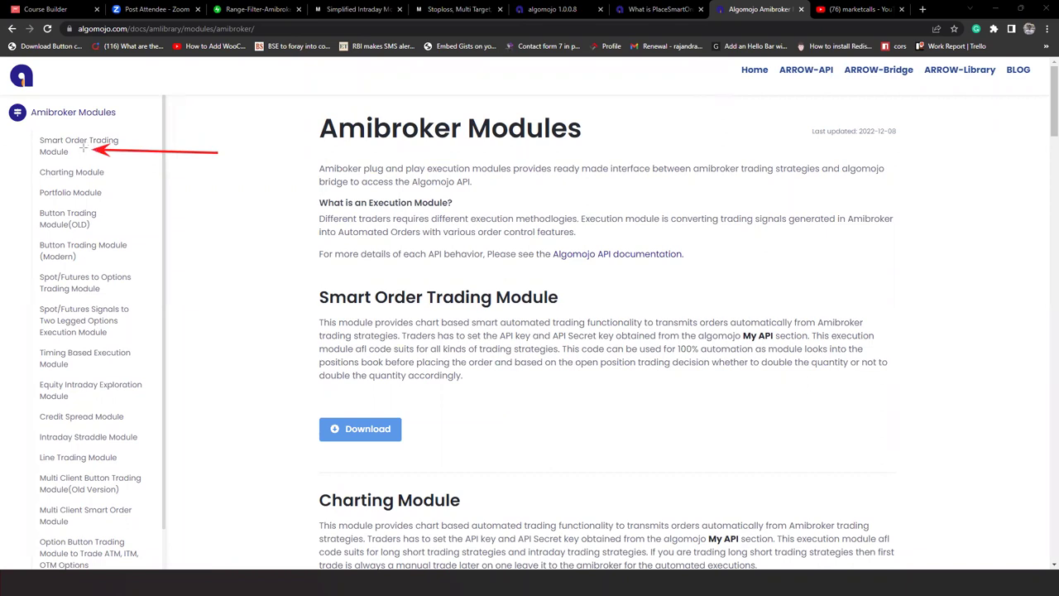
{"action": "left_click_drag", "start_coordinate": [219, 193], "coordinate": [108, 192]}
{"action": "left_click_drag", "start_coordinate": [201, 222], "coordinate": [102, 222]}
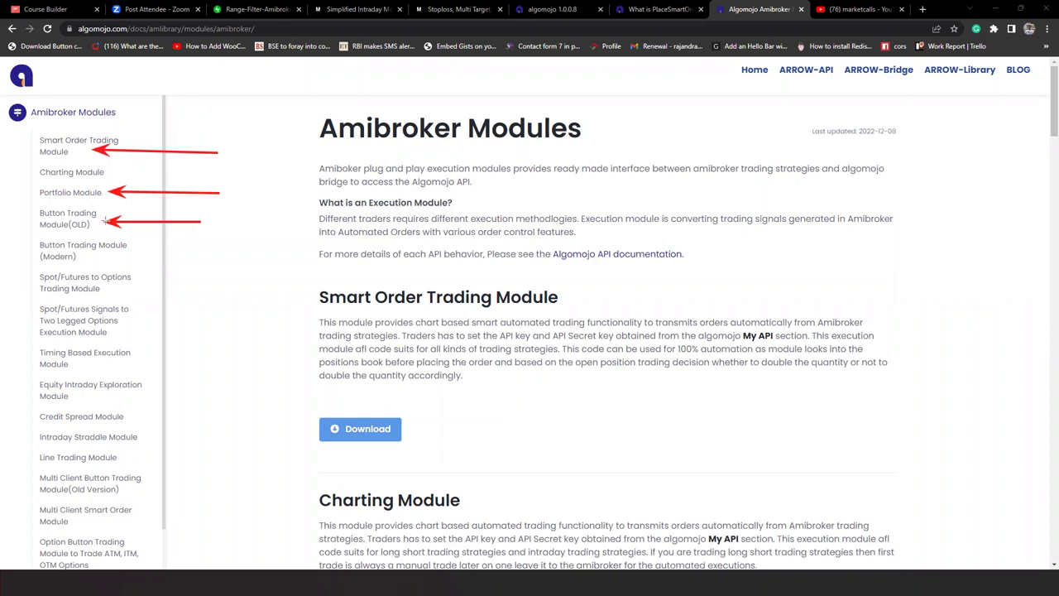
{"action": "left_click_drag", "start_coordinate": [213, 256], "coordinate": [105, 256]}
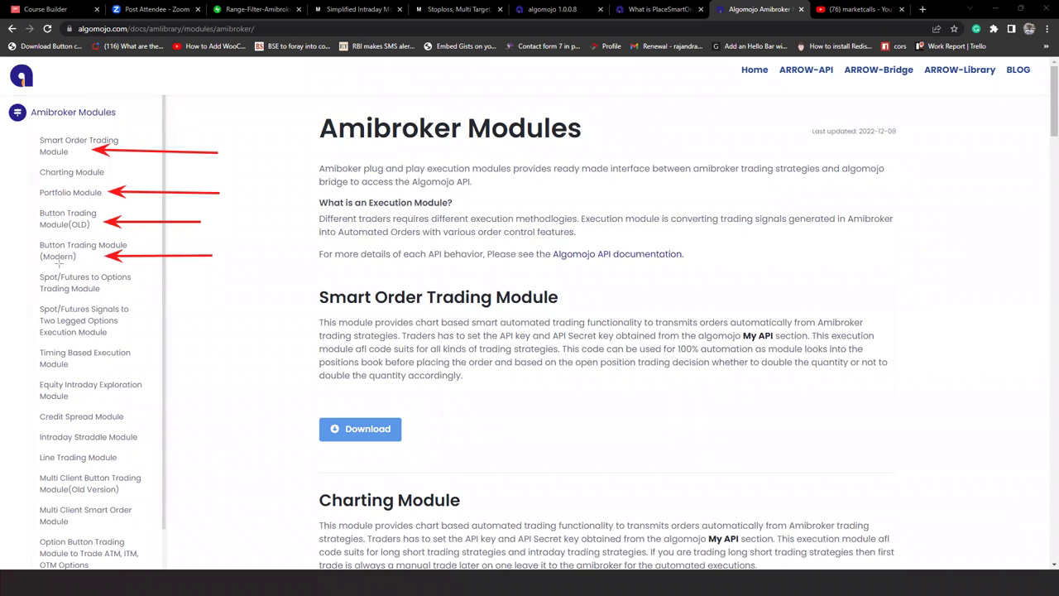
- Point an arrow at each listed module from Spot/Futures to Options Trading Module through Intraday Straddle Module
{"action": "left_click_drag", "start_coordinate": [210, 284], "coordinate": [126, 282]}
{"action": "left_click_drag", "start_coordinate": [193, 325], "coordinate": [129, 326]}
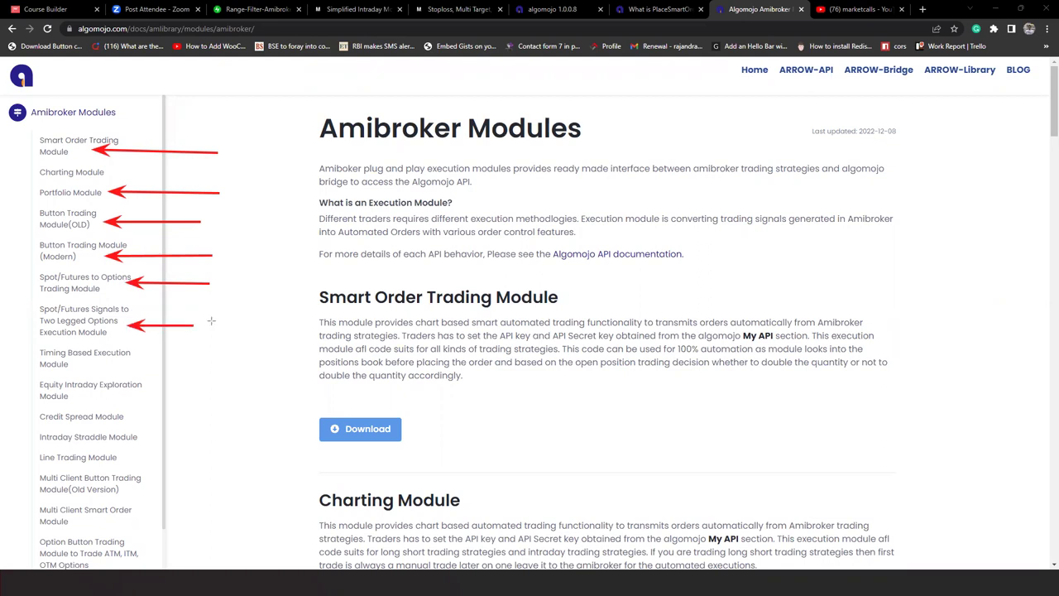
{"action": "left_click_drag", "start_coordinate": [213, 360], "coordinate": [116, 361]}
{"action": "left_click_drag", "start_coordinate": [198, 397], "coordinate": [103, 396]}
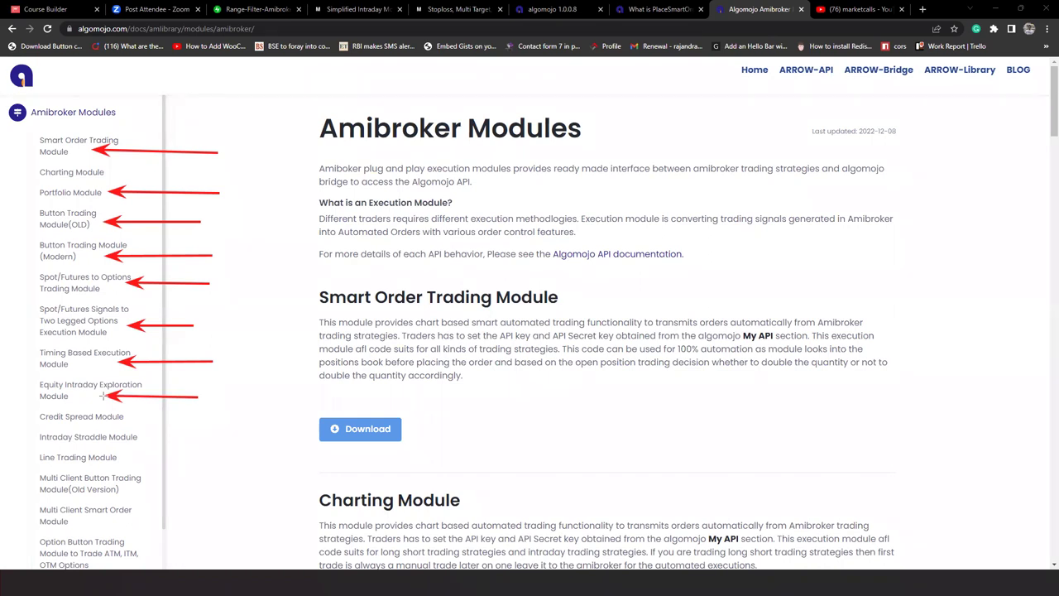
{"action": "left_click_drag", "start_coordinate": [226, 427], "coordinate": [134, 419]}
{"action": "left_click_drag", "start_coordinate": [218, 460], "coordinate": [144, 439]}
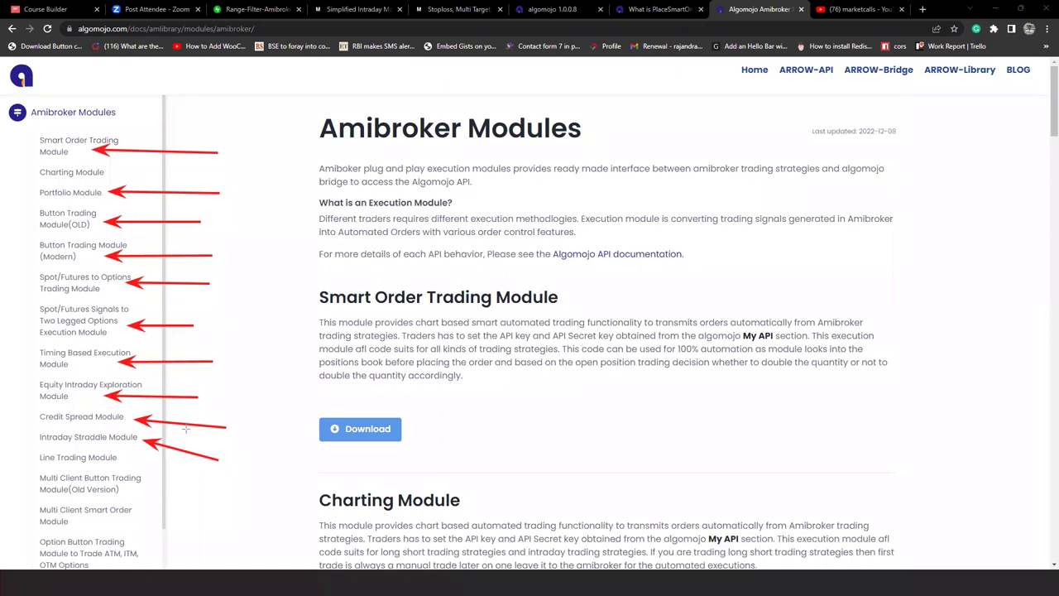
- Point arrows at the Line Trading, Multi Client Button, Multi Client Smart Order and Option Button Trading modules, marking the last one twice
{"action": "left_click_drag", "start_coordinate": [214, 490], "coordinate": [123, 457]}
{"action": "left_click_drag", "start_coordinate": [193, 524], "coordinate": [130, 486]}
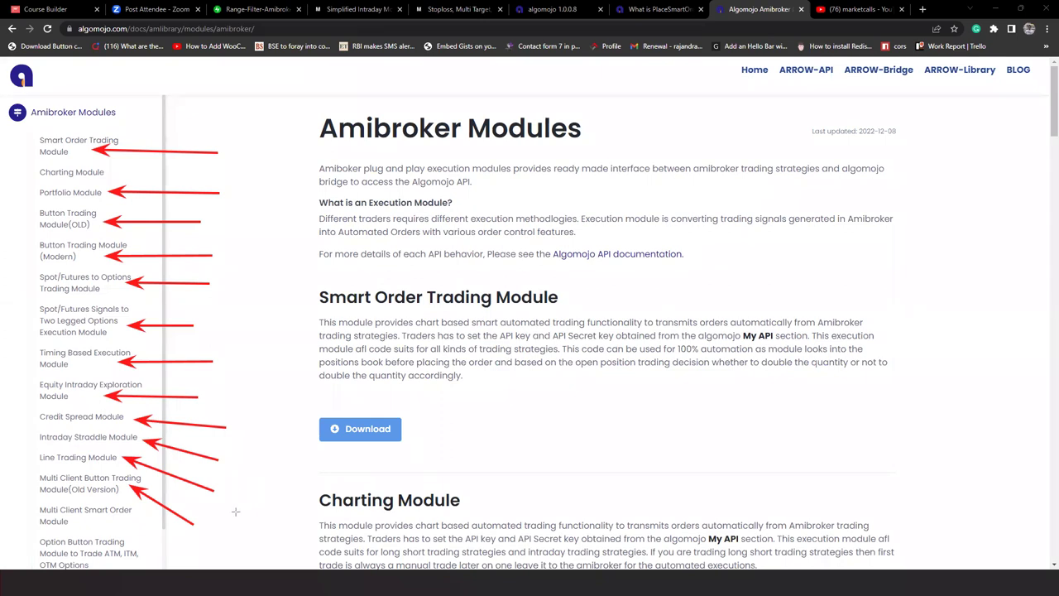
{"action": "left_click_drag", "start_coordinate": [202, 546], "coordinate": [97, 519]}
{"action": "left_click_drag", "start_coordinate": [212, 554], "coordinate": [133, 559]}
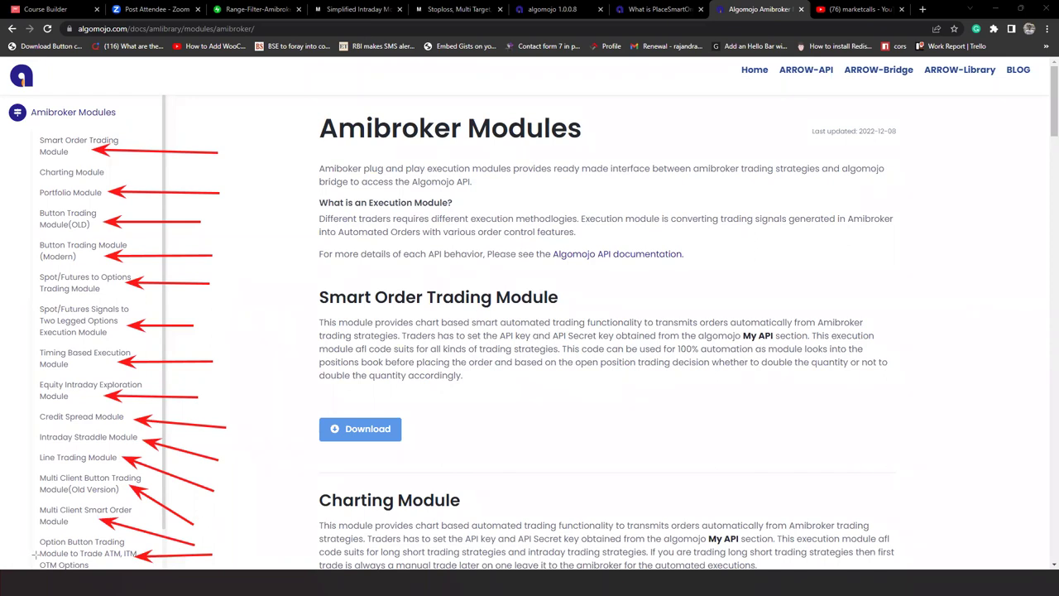
{"action": "left_click_drag", "start_coordinate": [4, 507], "coordinate": [37, 546]}
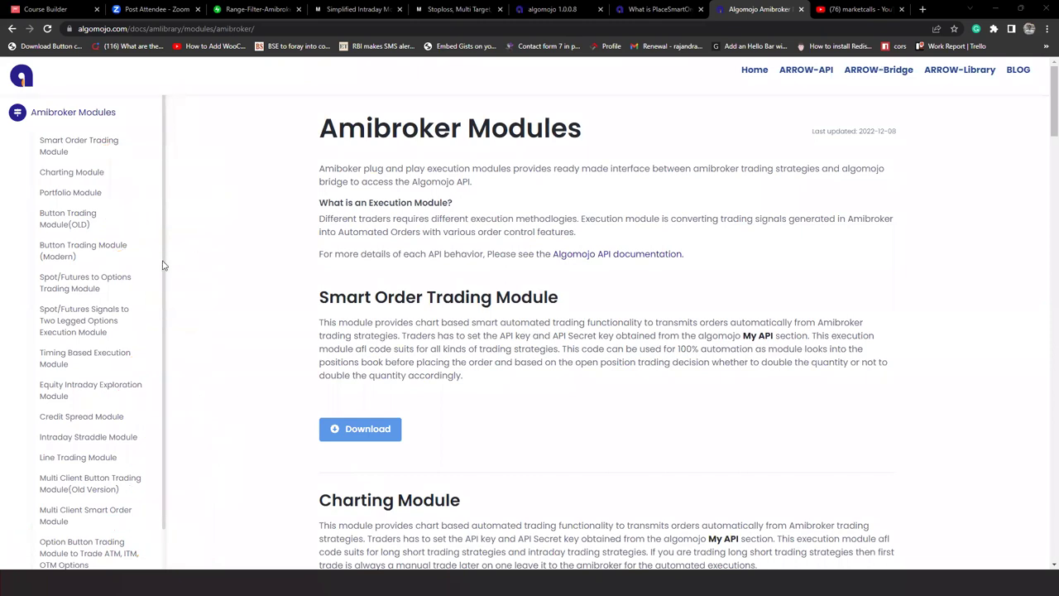
- View the end of the Amibroker module list and minimize the browser to return to the Automating an Intraday Trading System slideshow
{"action": "scroll", "coordinate": [163, 281], "scroll_direction": "down", "scroll_amount": 1}
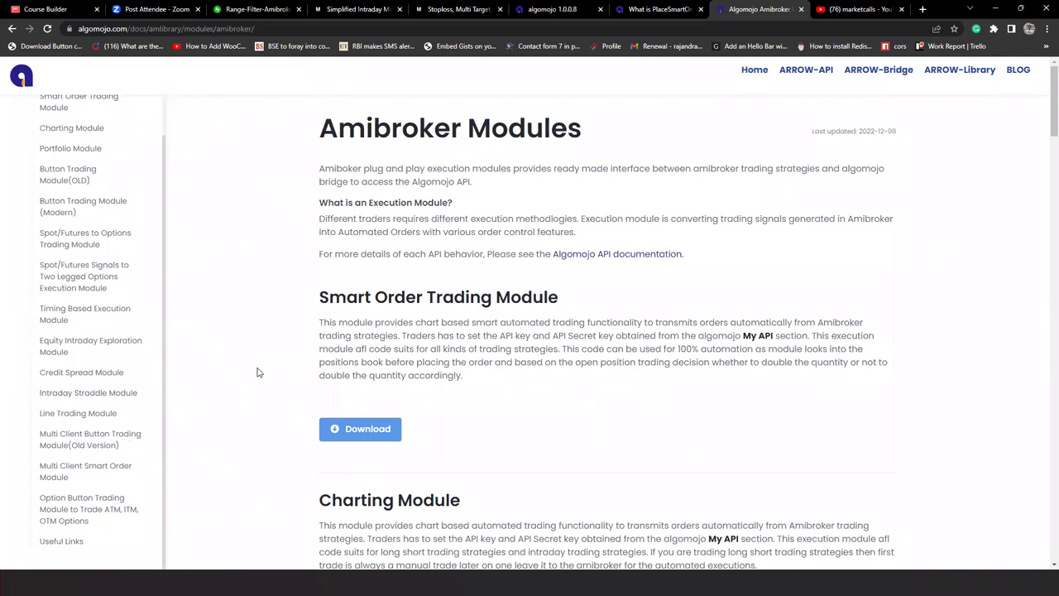
{"action": "left_click", "coordinate": [998, 12]}
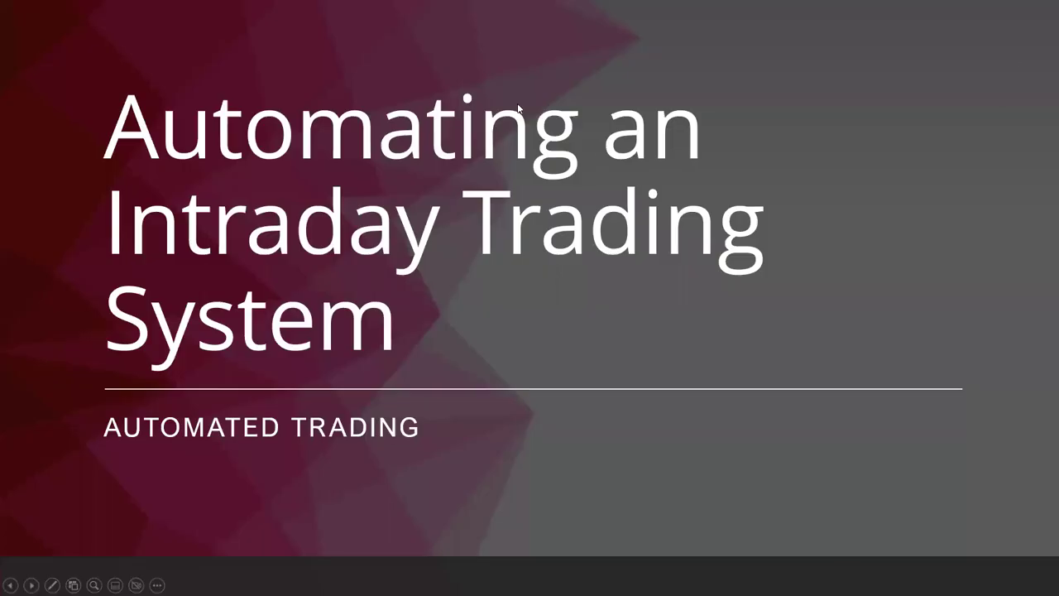